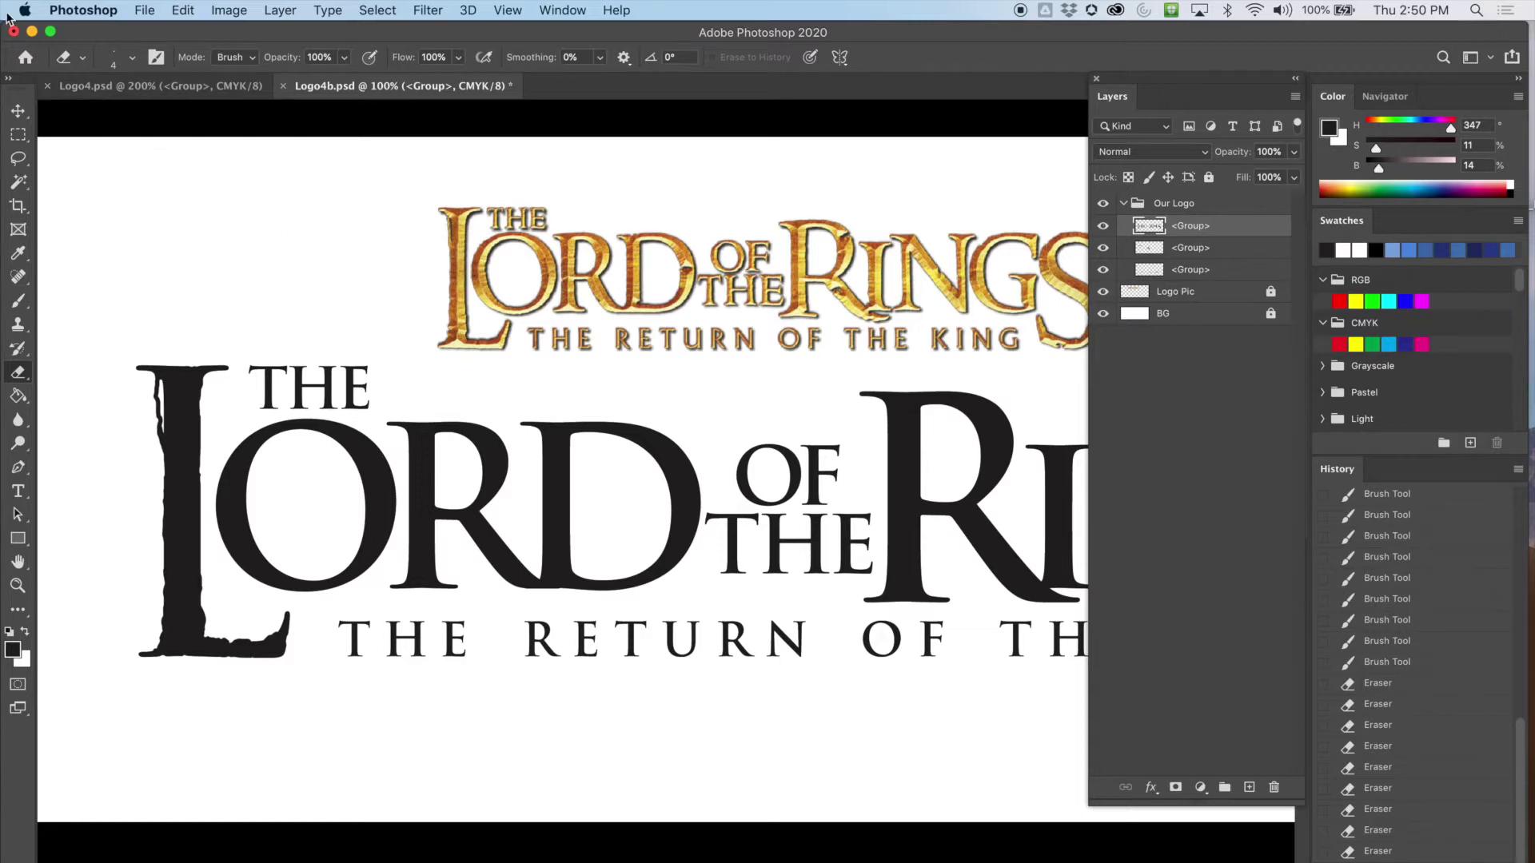
# Compare the lettering edges, especially the ragged L, between Logo4.psd and Logo4b.psd at 200% and 300% zoom
pyautogui.click(192, 89)
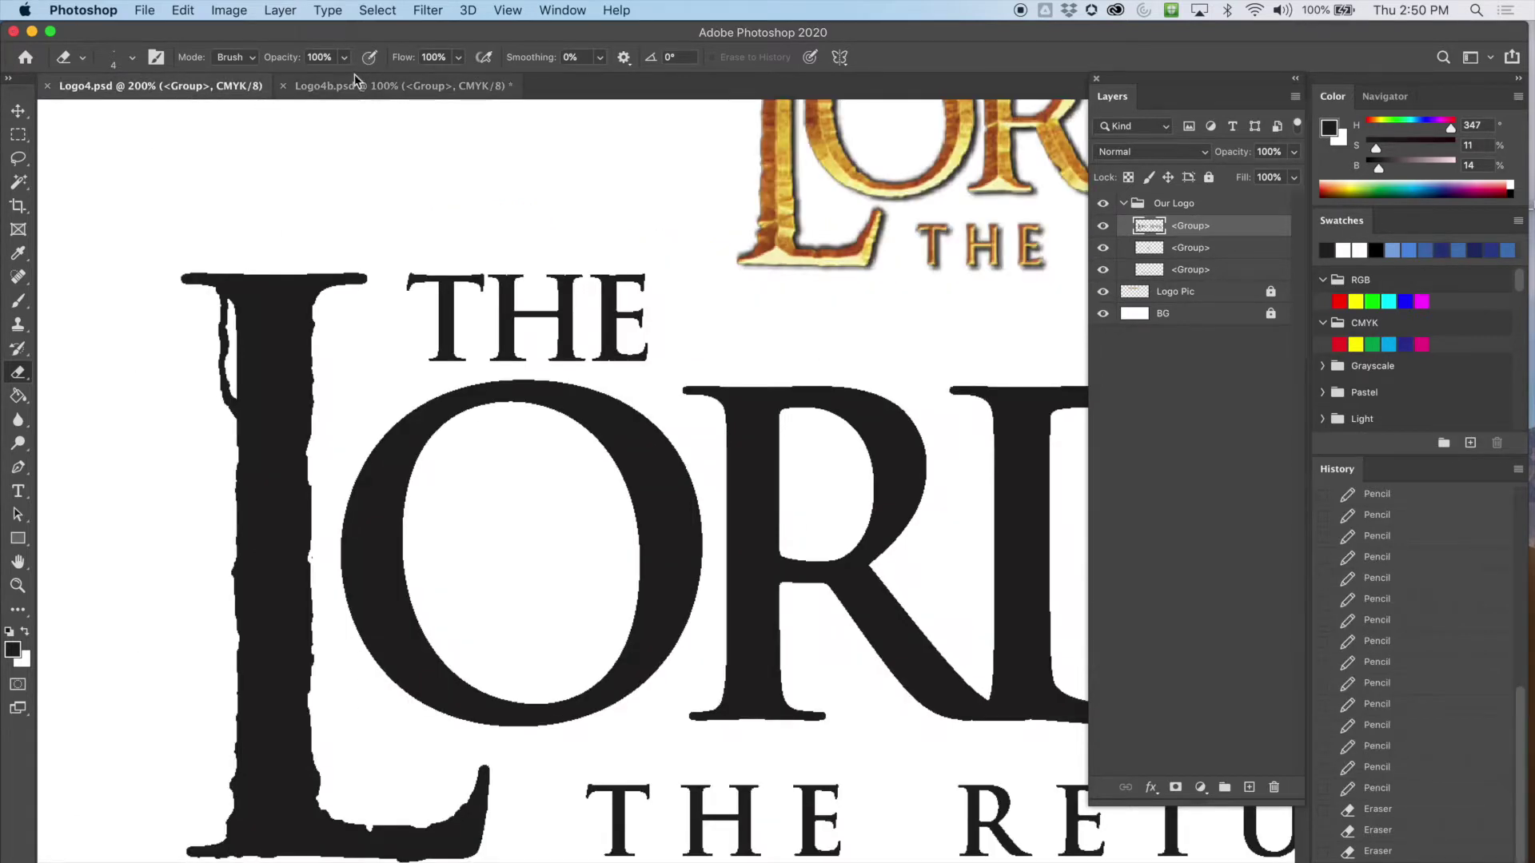
pyautogui.click(352, 85)
pyautogui.press('super+equal')
pyautogui.press('super+equal')
pyautogui.press('super+equal')
pyautogui.hscroll(-10, 469, 243)
pyautogui.moveTo(469, 243); pyautogui.dragTo(545, 179)
pyautogui.hscroll(2, 545, 179)
pyautogui.click(201, 85)
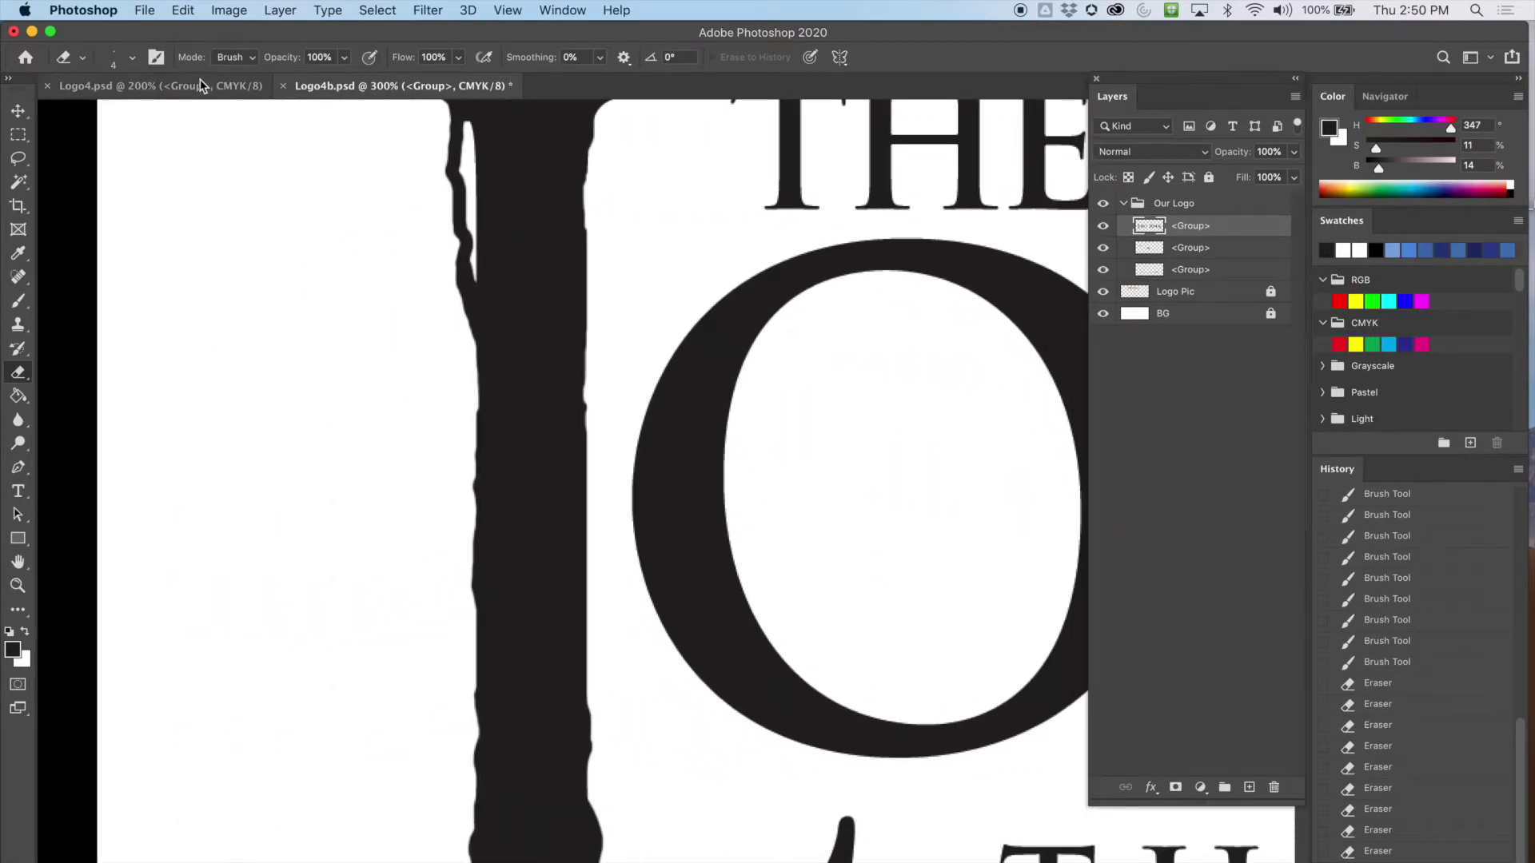
pyautogui.press('super+equal')
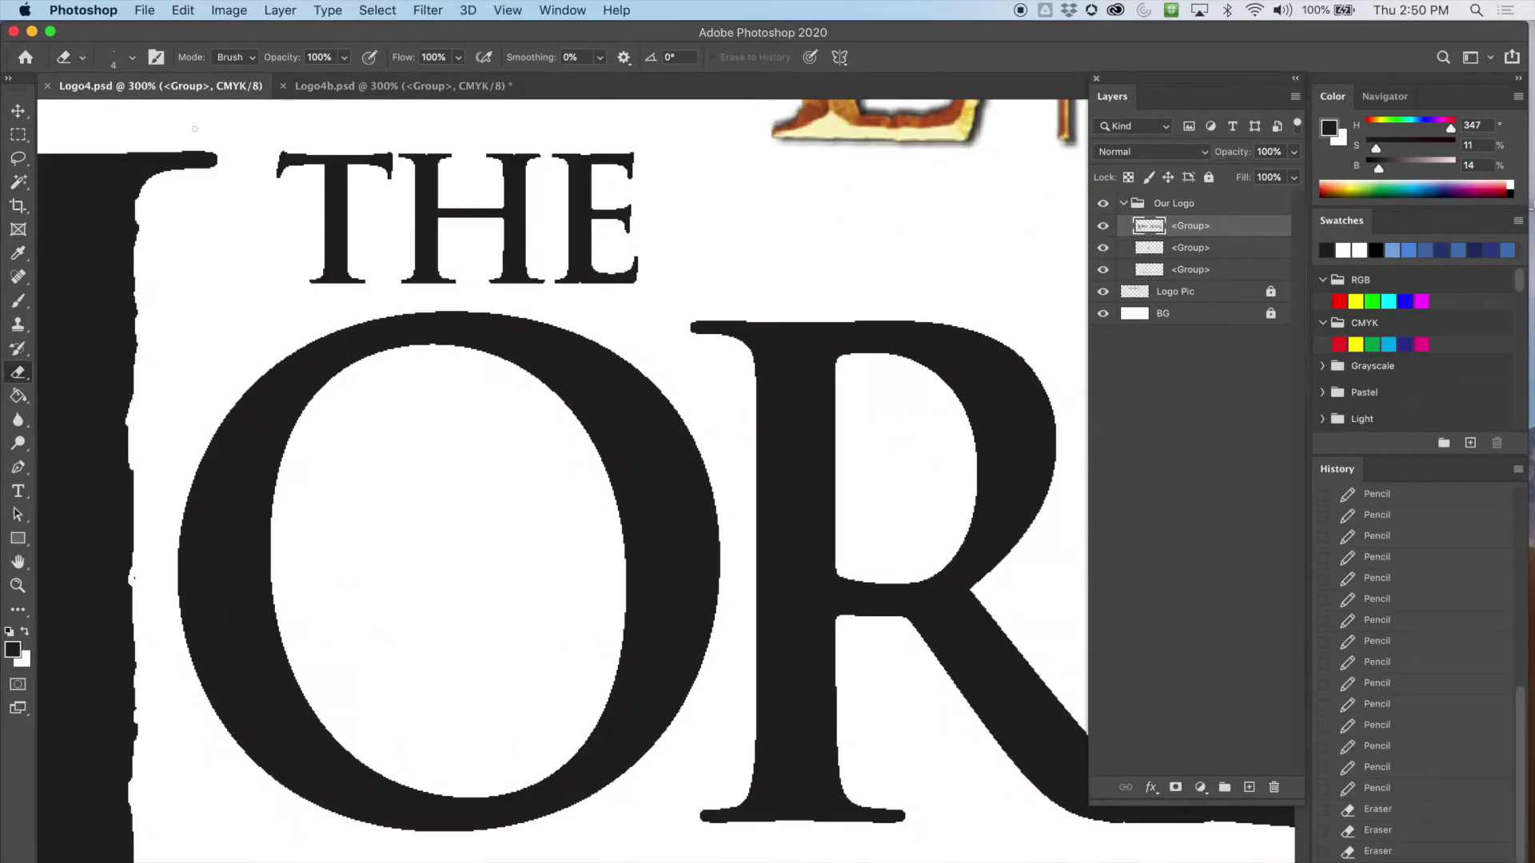
pyautogui.moveTo(143, 243); pyautogui.dragTo(432, 232)
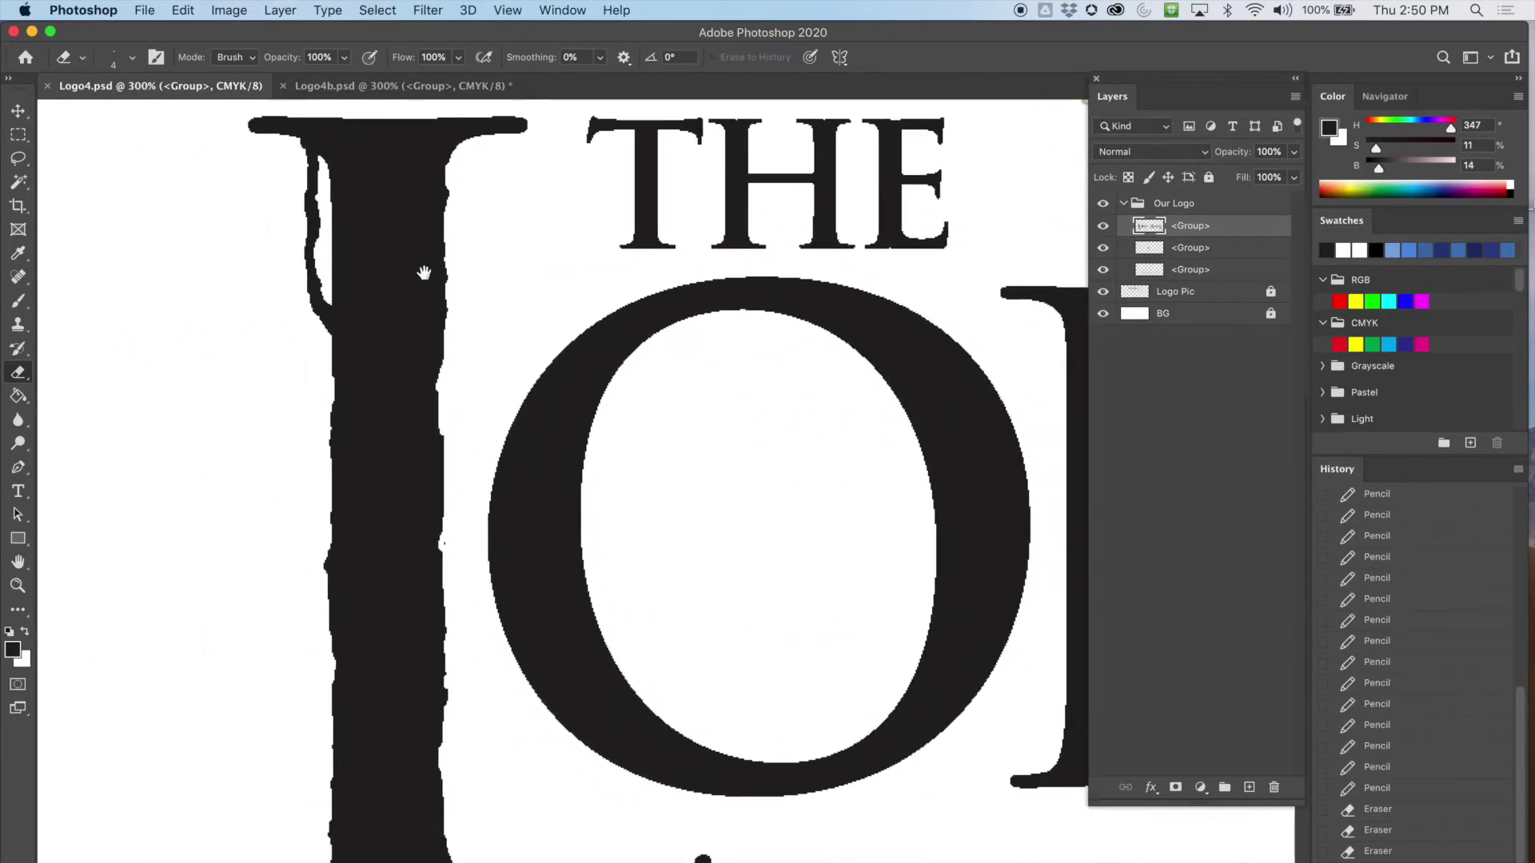
pyautogui.press('super+minus')
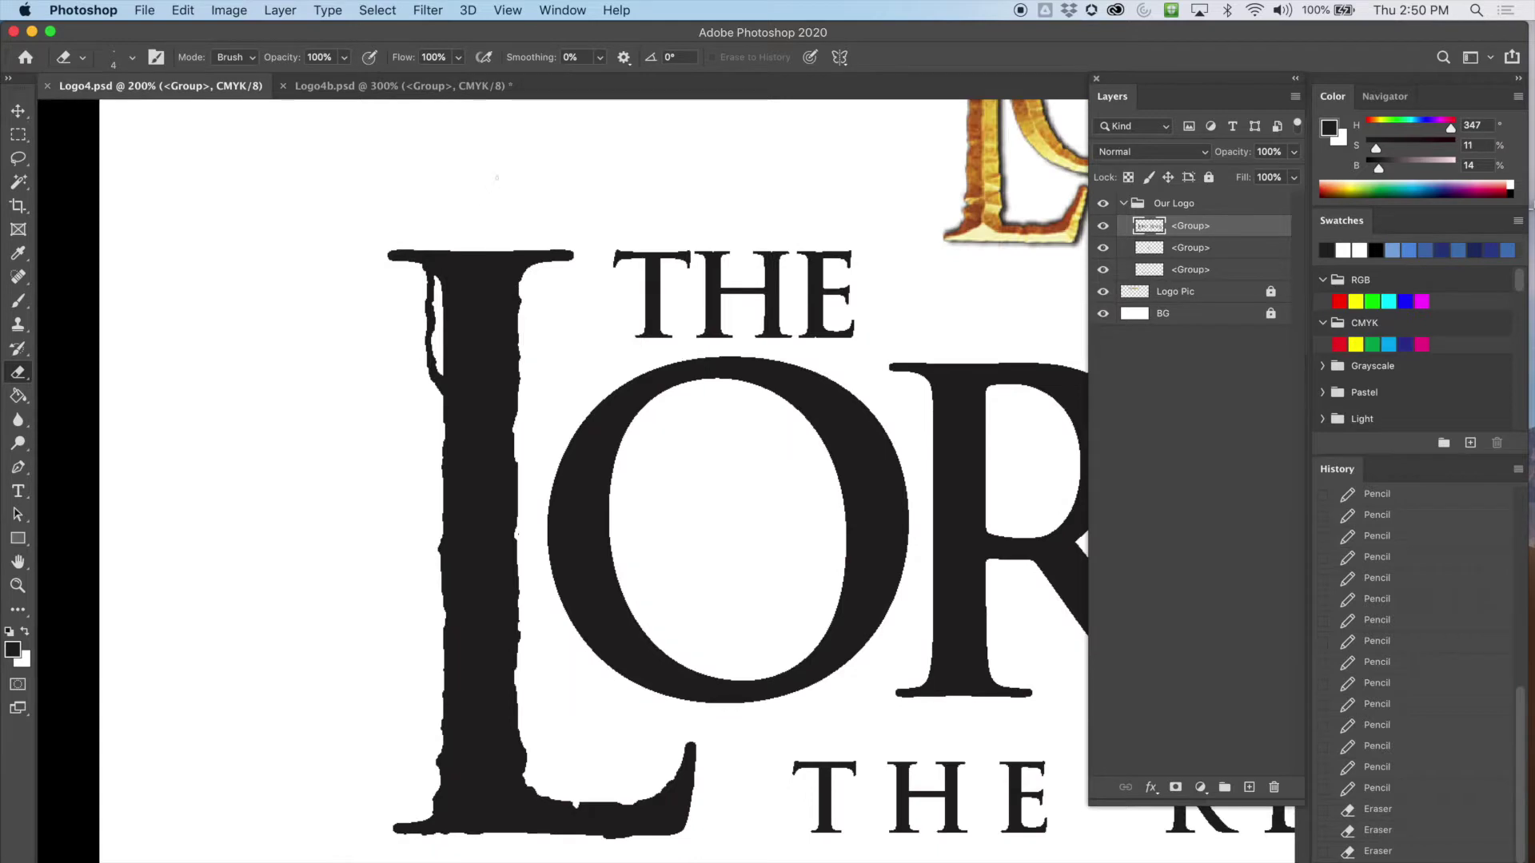
pyautogui.click(431, 86)
pyautogui.press('super+minus')
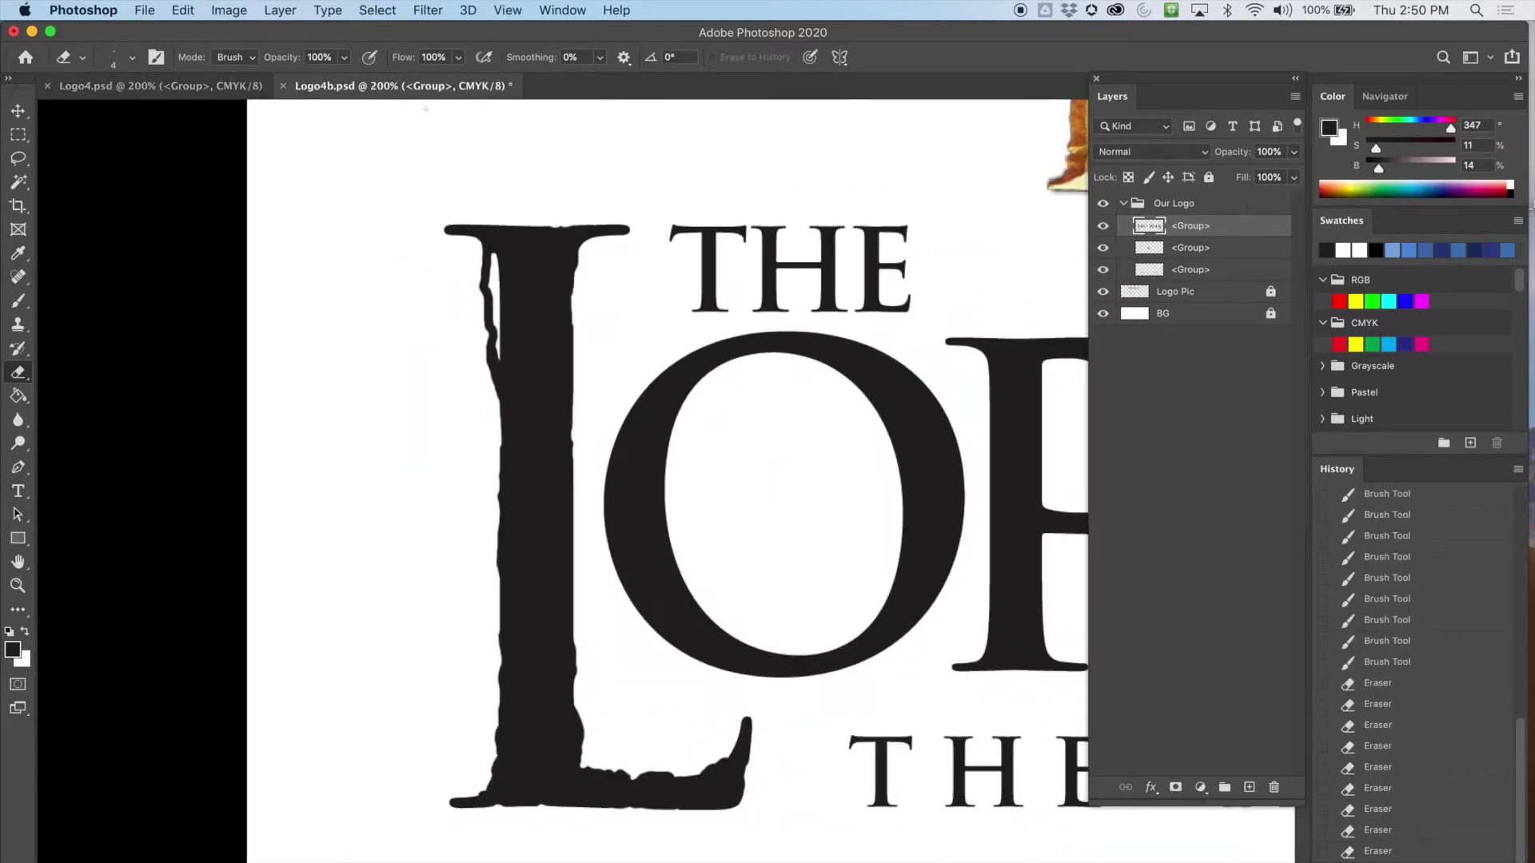
pyautogui.click(192, 88)
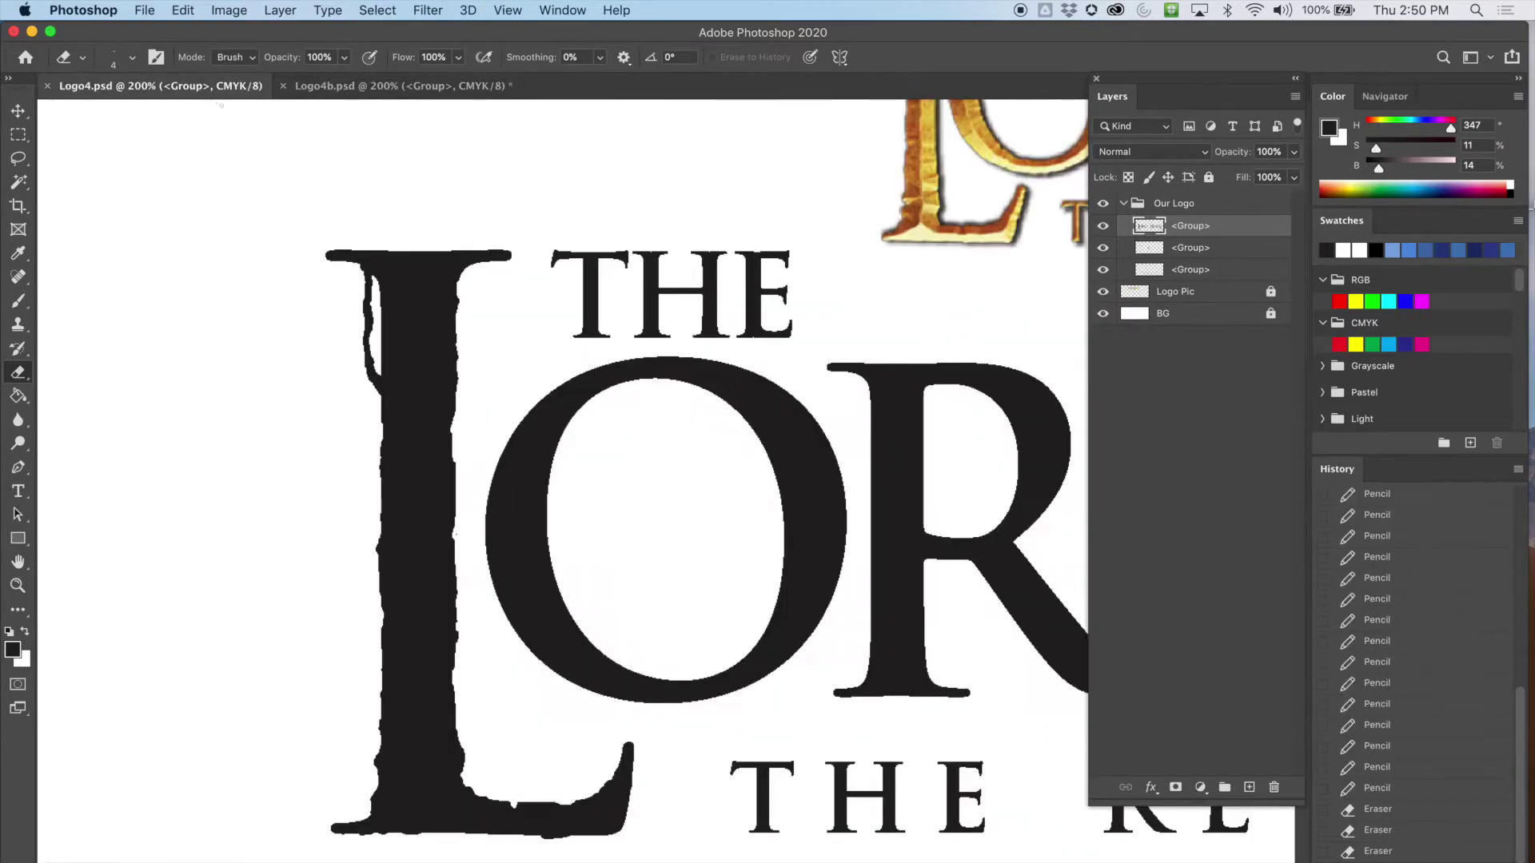
pyautogui.click(343, 94)
pyautogui.hscroll(2, 449, 189)
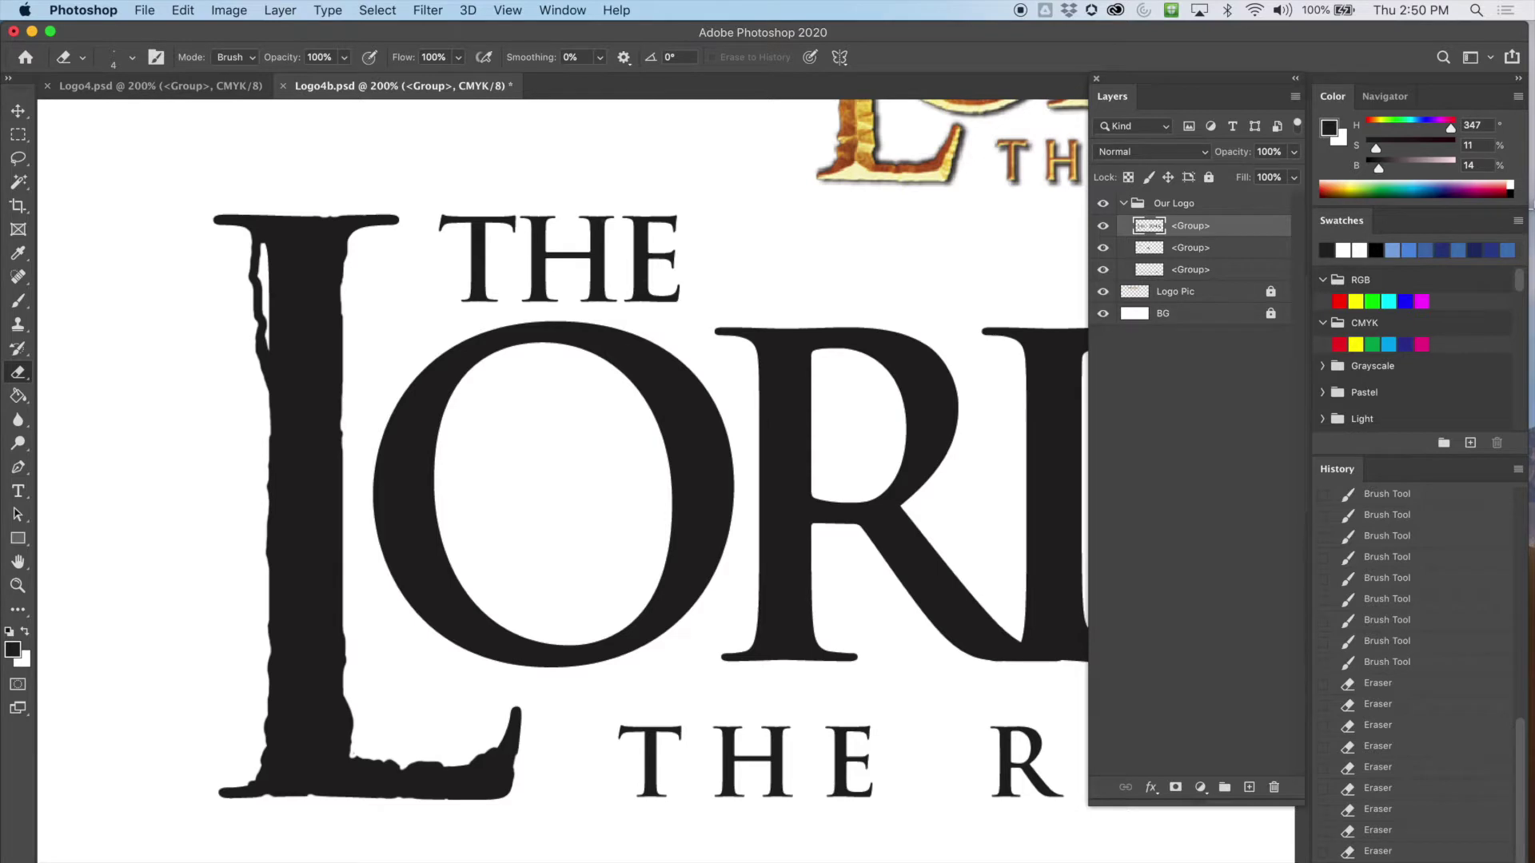
pyautogui.click(185, 91)
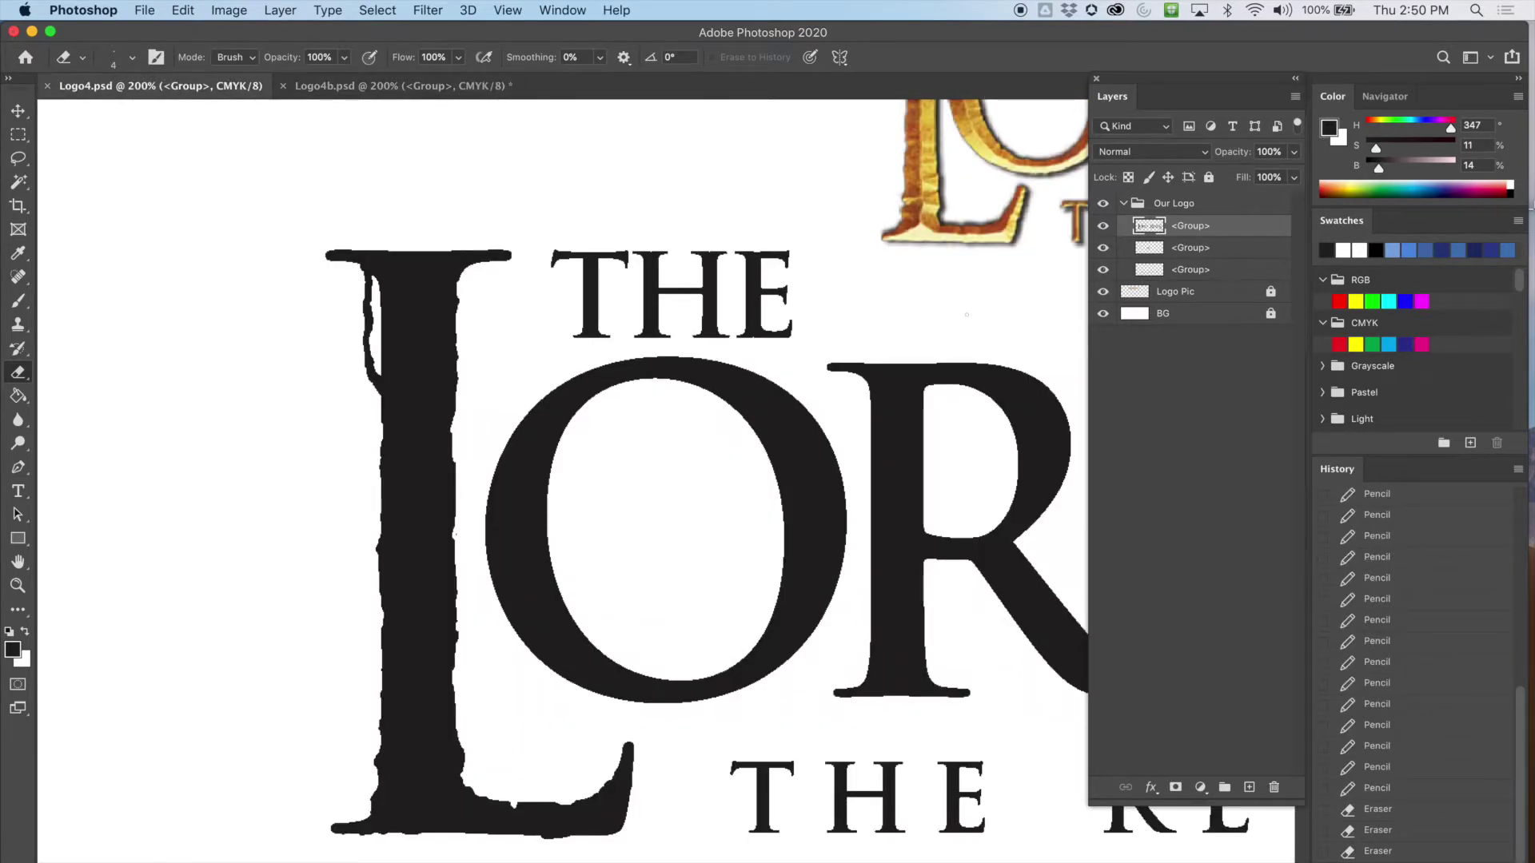
# Sample a golden orange (H 36, S 77, B 81) from the reference logo and fill the large L in Logo4.psd with the Paint Bucket
pyautogui.moveTo(861, 266); pyautogui.dragTo(696, 348)
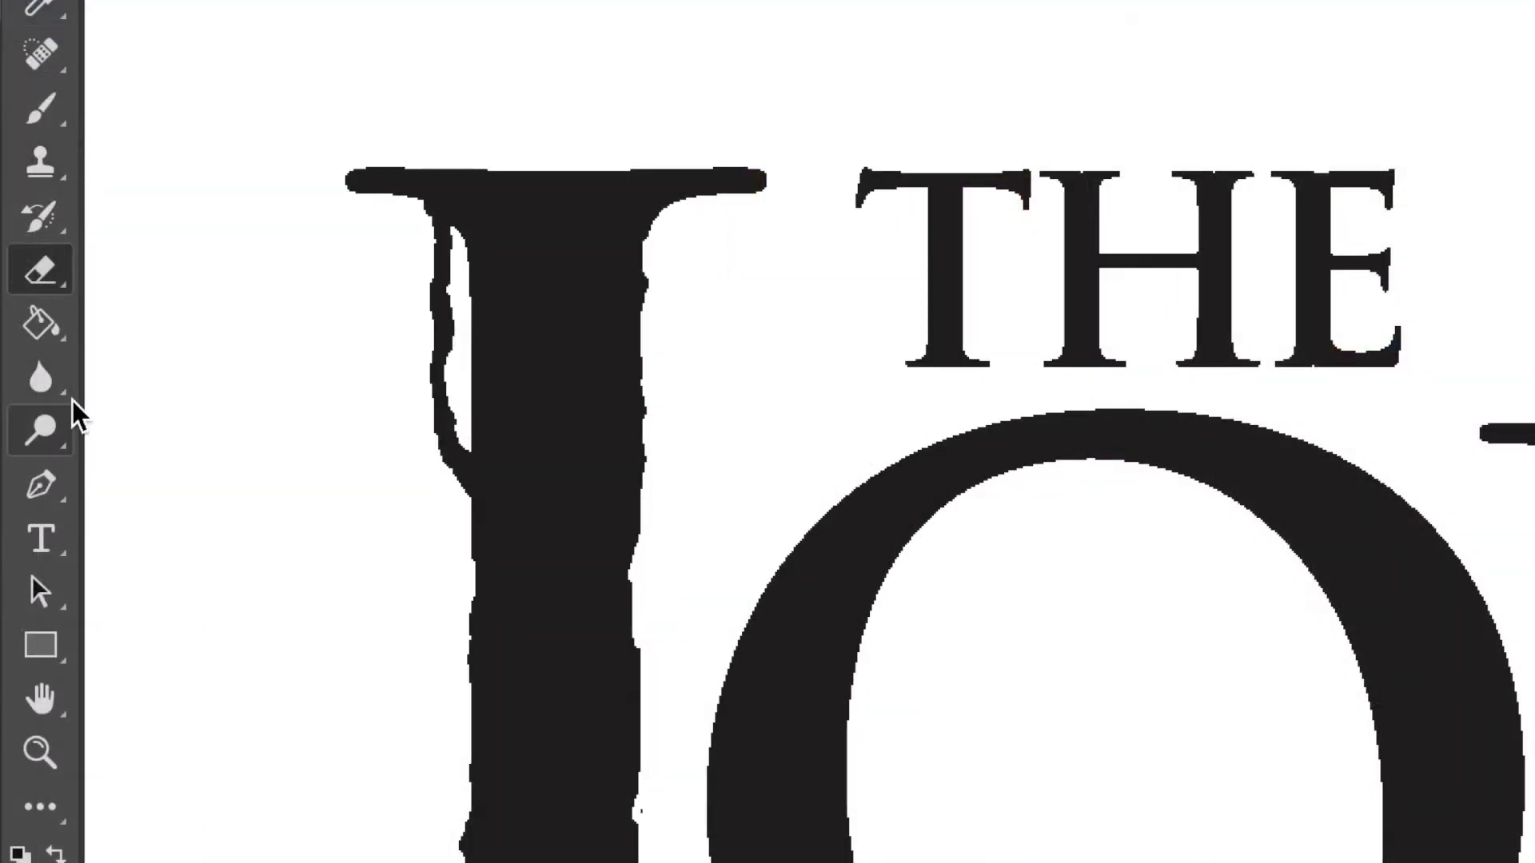
pyautogui.click(47, 328)
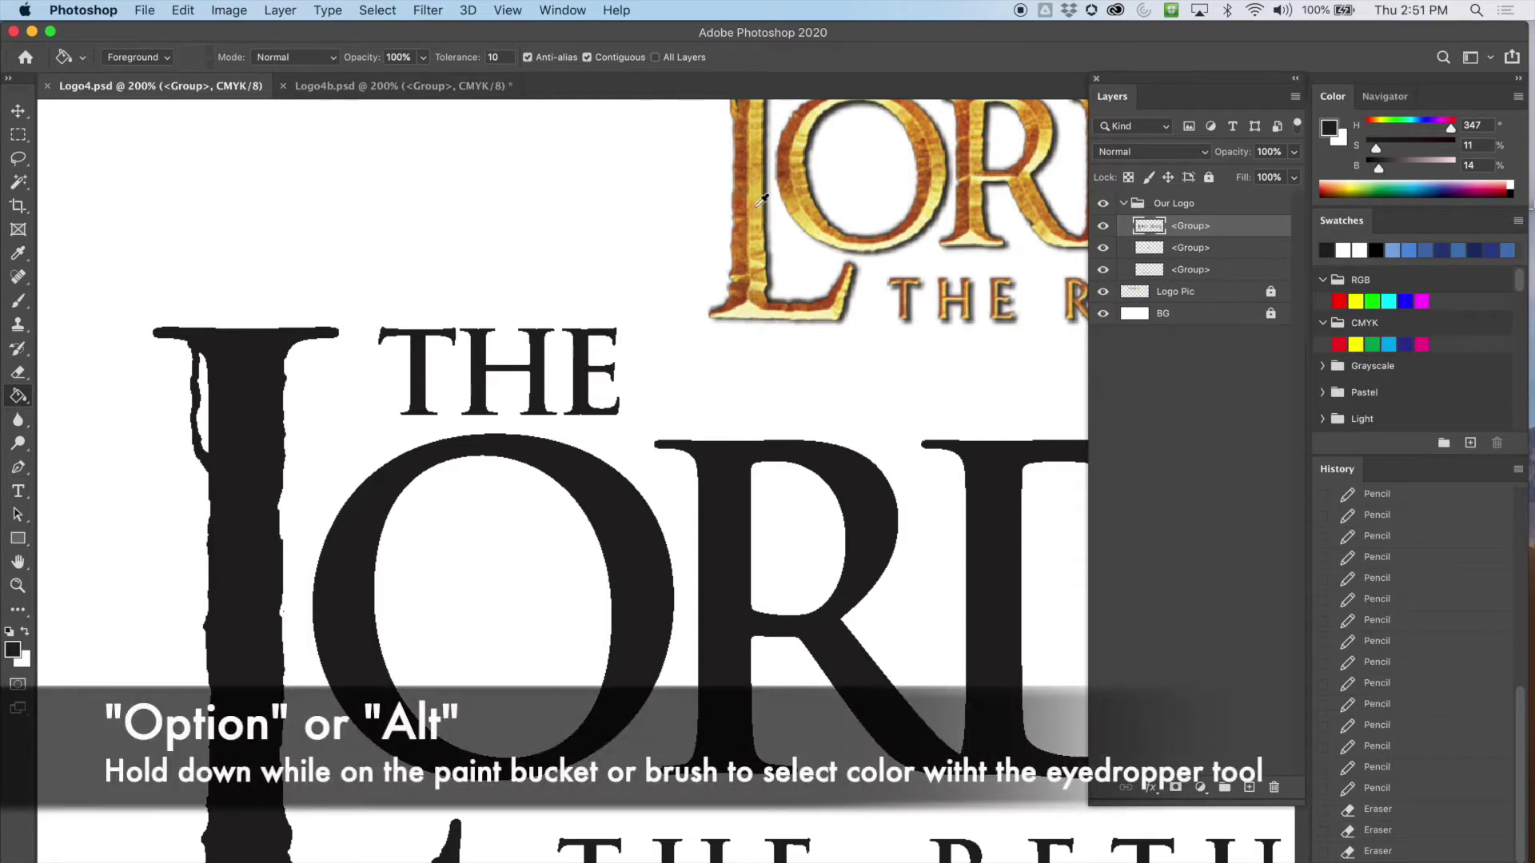
pyautogui.keyDown('alt'); pyautogui.click(761, 200); pyautogui.keyUp('alt')
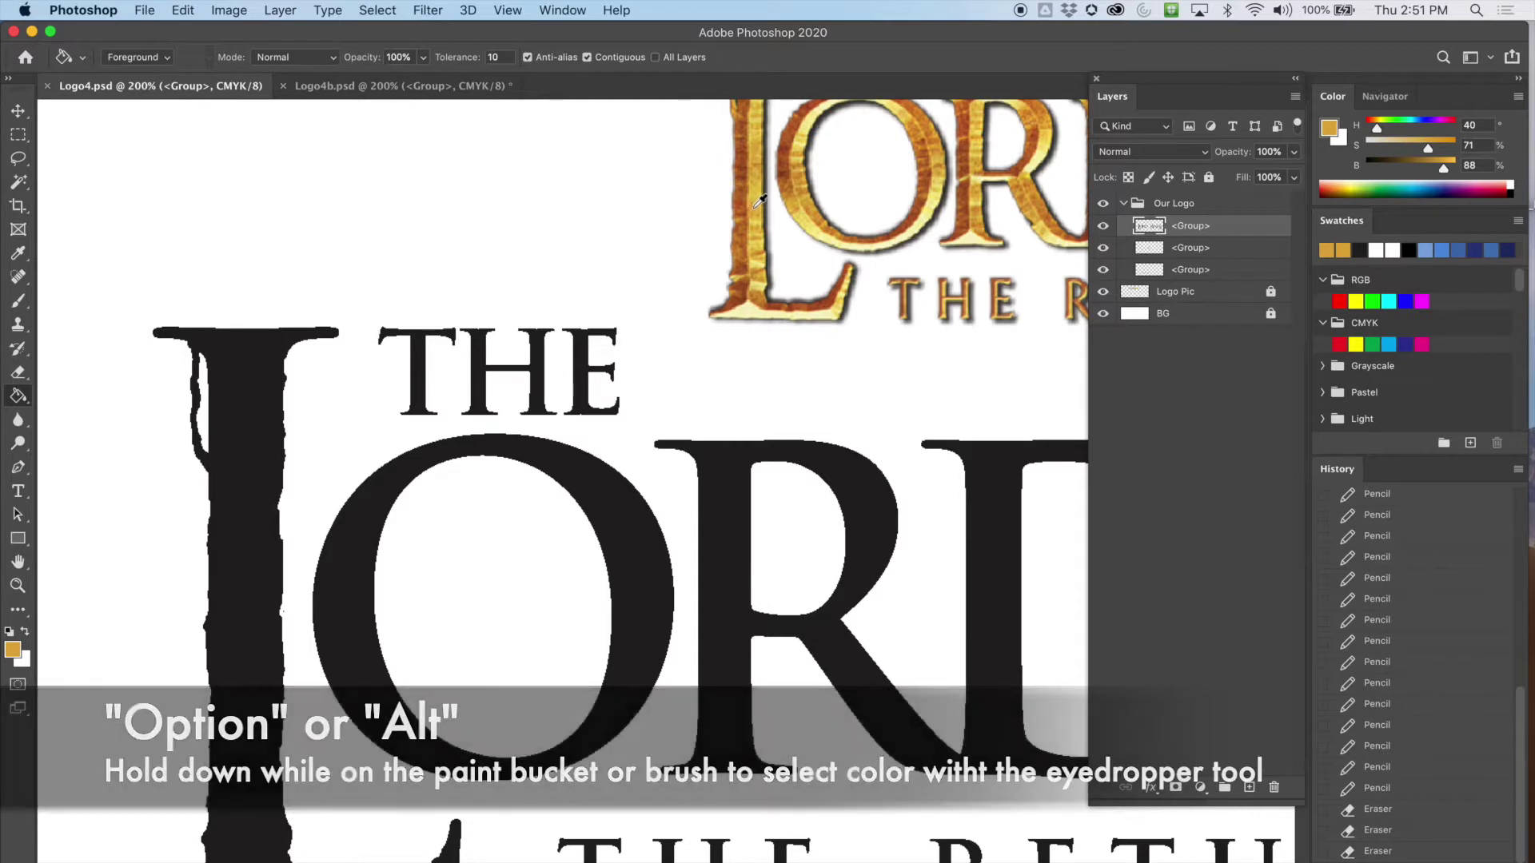
pyautogui.keyDown('alt'); pyautogui.click(804, 172); pyautogui.keyUp('alt')
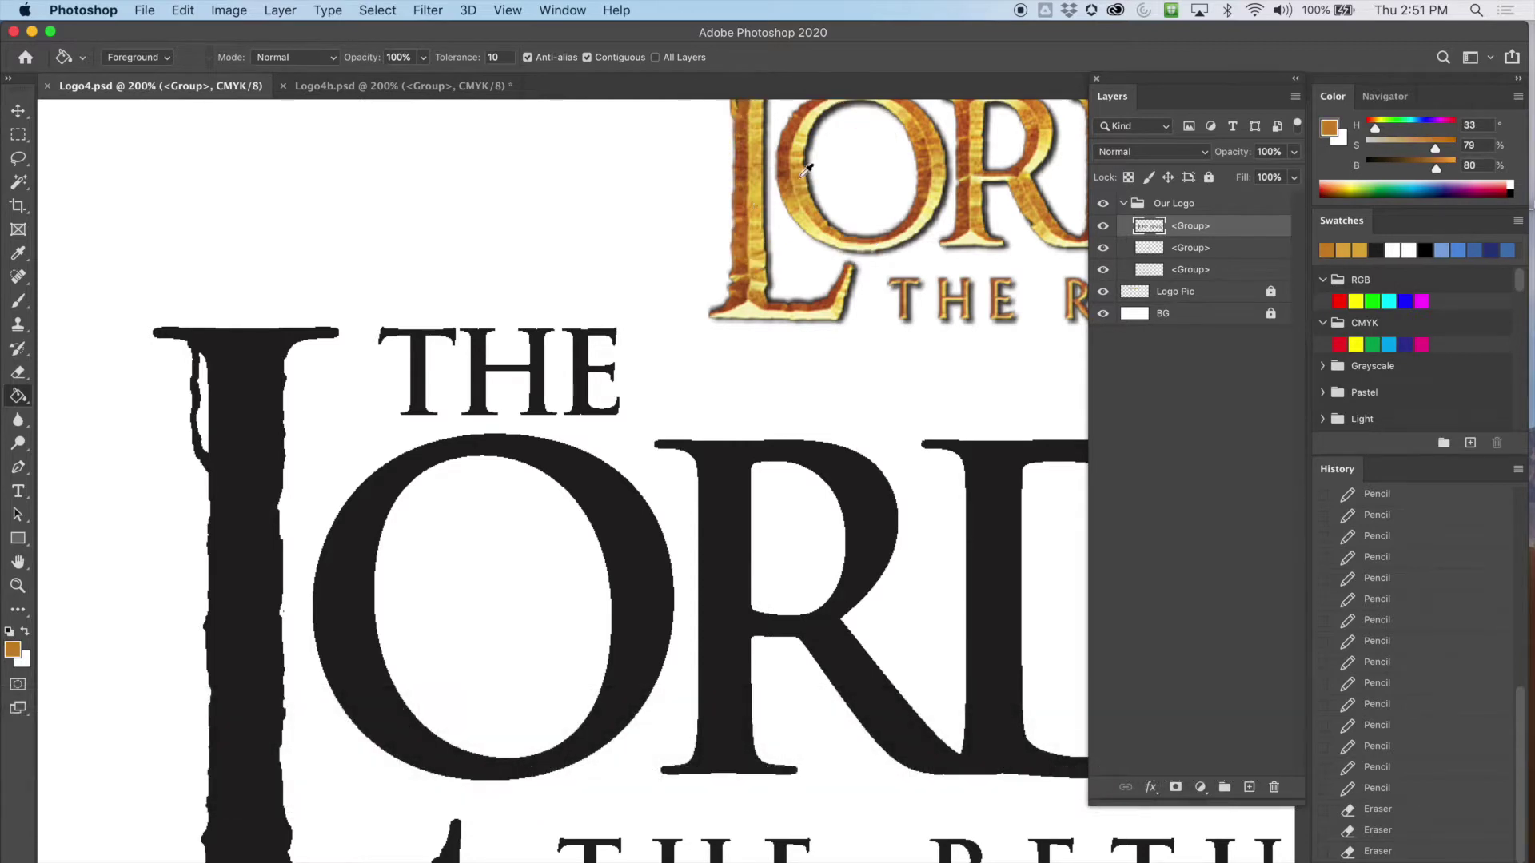
pyautogui.keyDown('alt'); pyautogui.click(806, 170); pyautogui.keyUp('alt')
pyautogui.keyDown('alt'); pyautogui.click(806, 170); pyautogui.keyUp('alt')
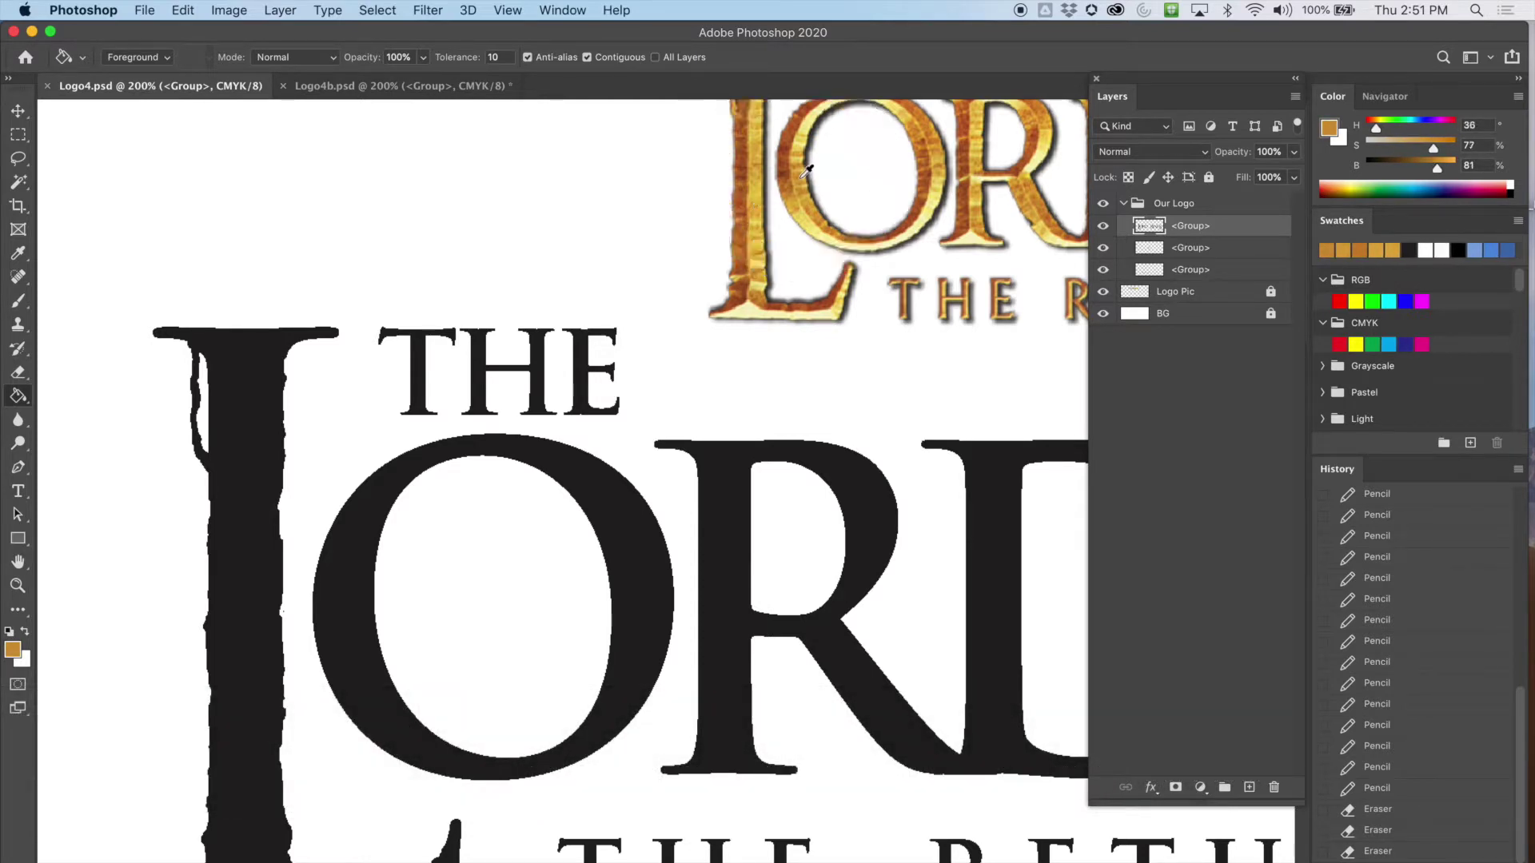
pyautogui.click(238, 374)
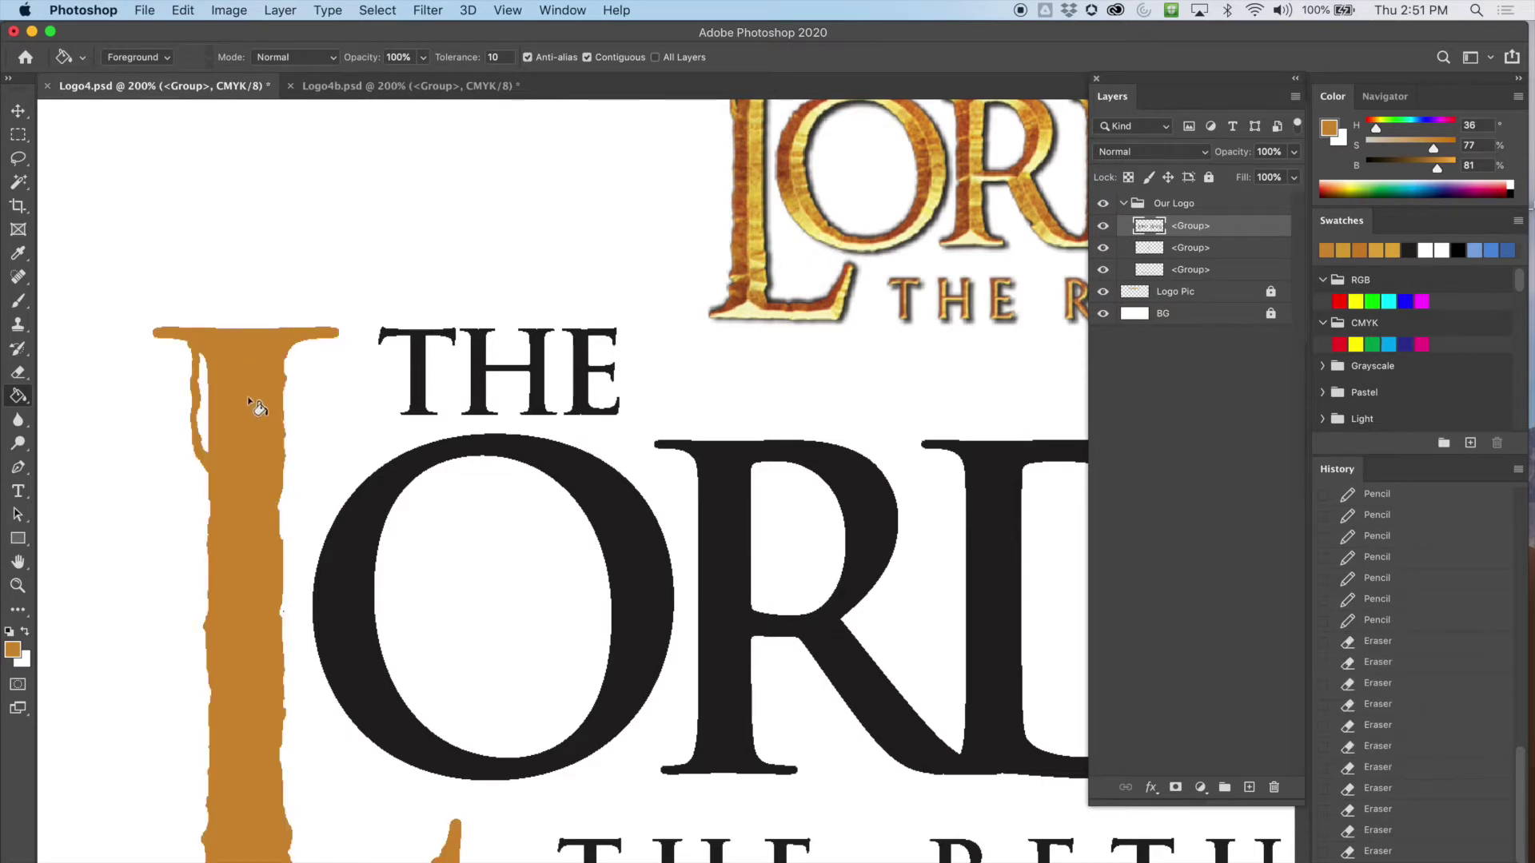
pyautogui.scroll(-5, 239, 416)
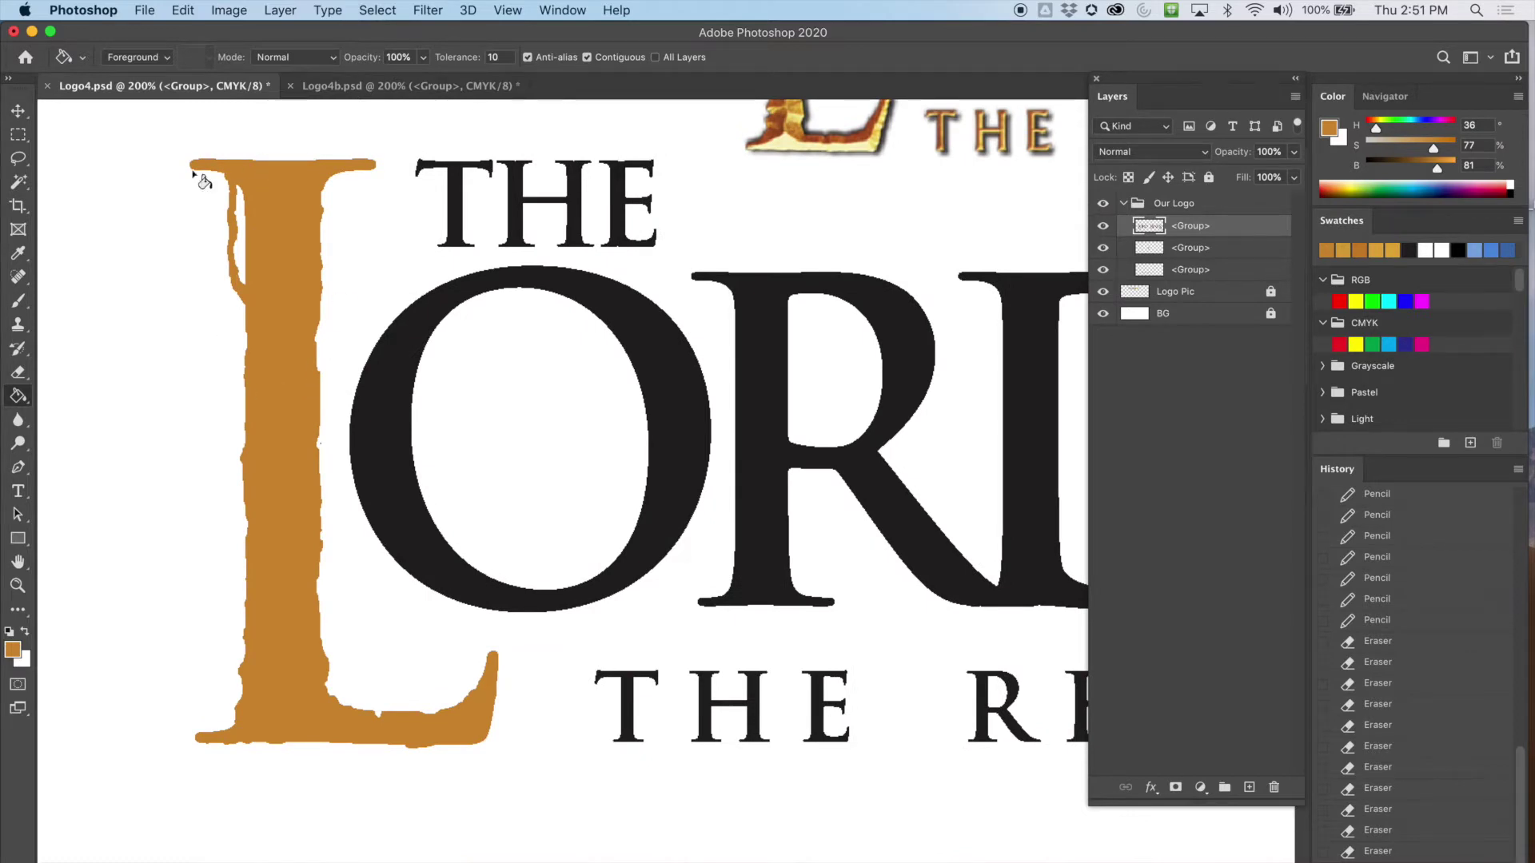
# Try the Paint Bucket with the sampled orange on the large L in Logo4b.psd, and undo the fill
pyautogui.click(408, 86)
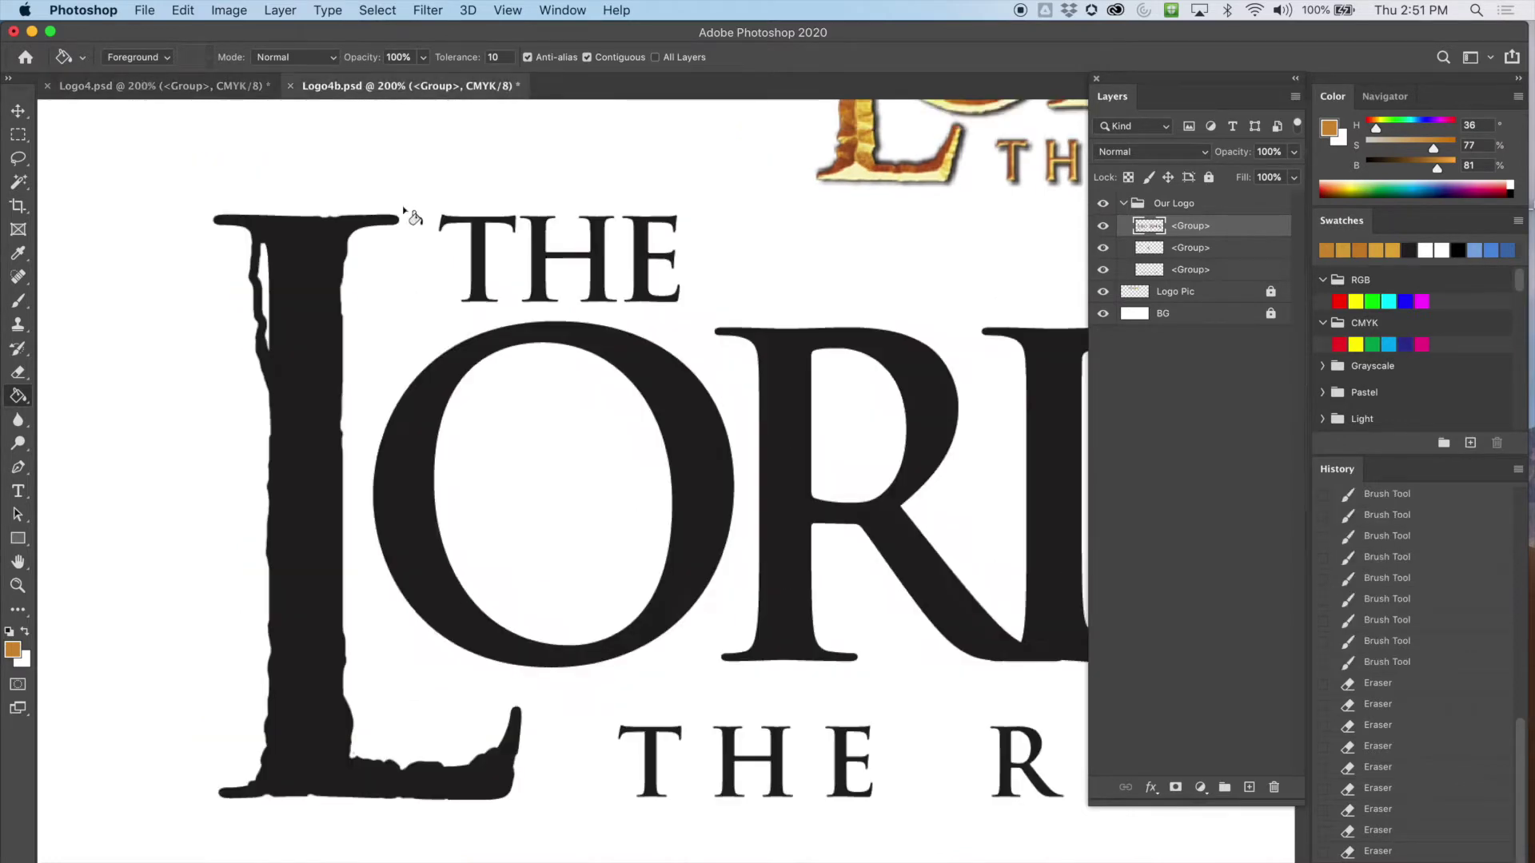
pyautogui.click(306, 280)
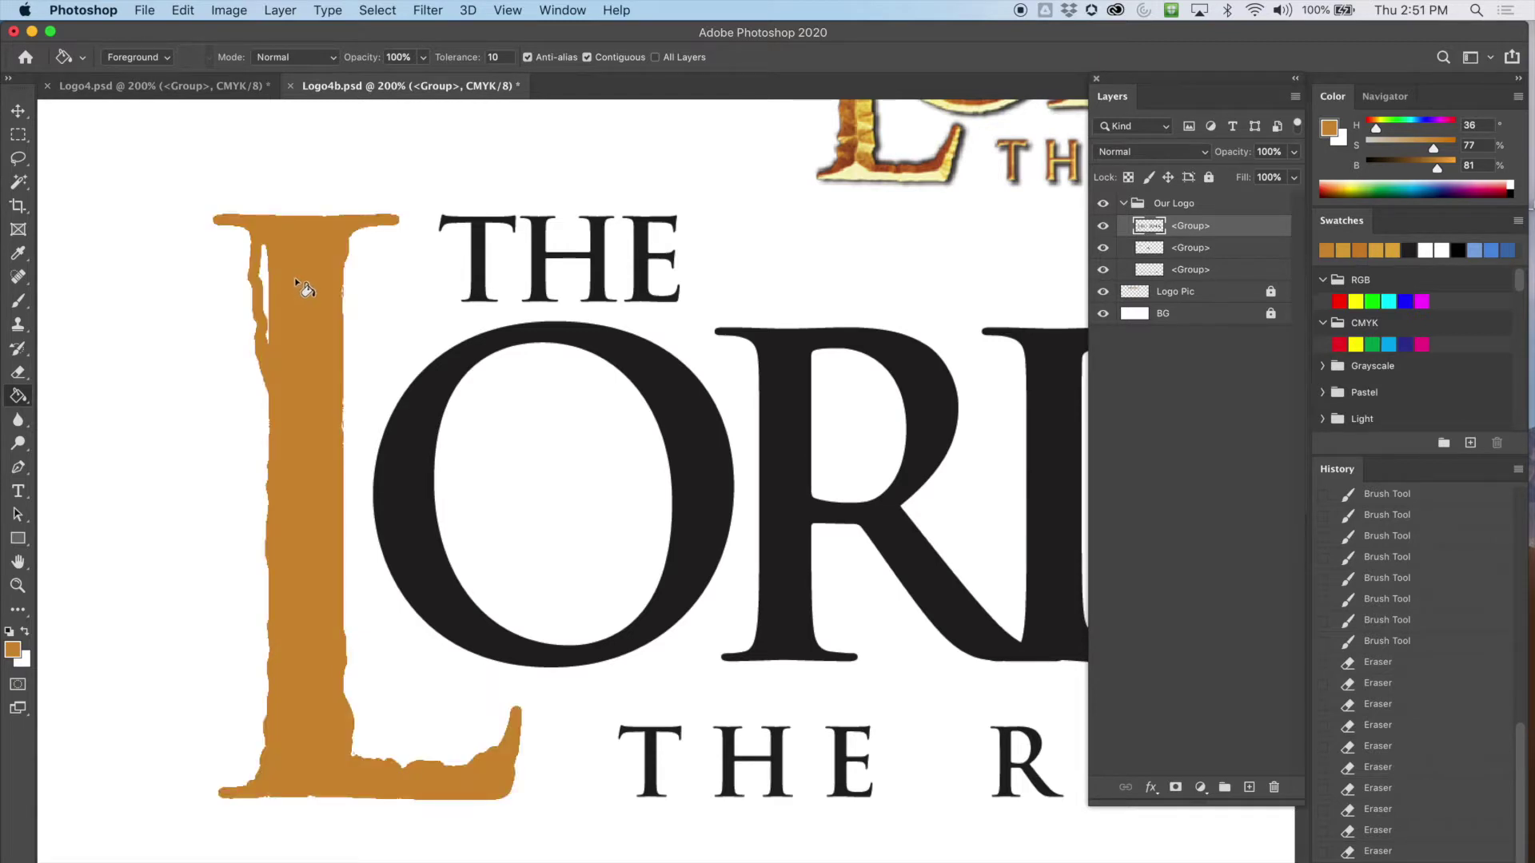
pyautogui.press('super+equal')
pyautogui.press('super+equal')
pyautogui.moveTo(216, 319)
pyautogui.mouseDown()
pyautogui.moveTo(771, 387)
pyautogui.moveTo(490, 565)
pyautogui.mouseUp()
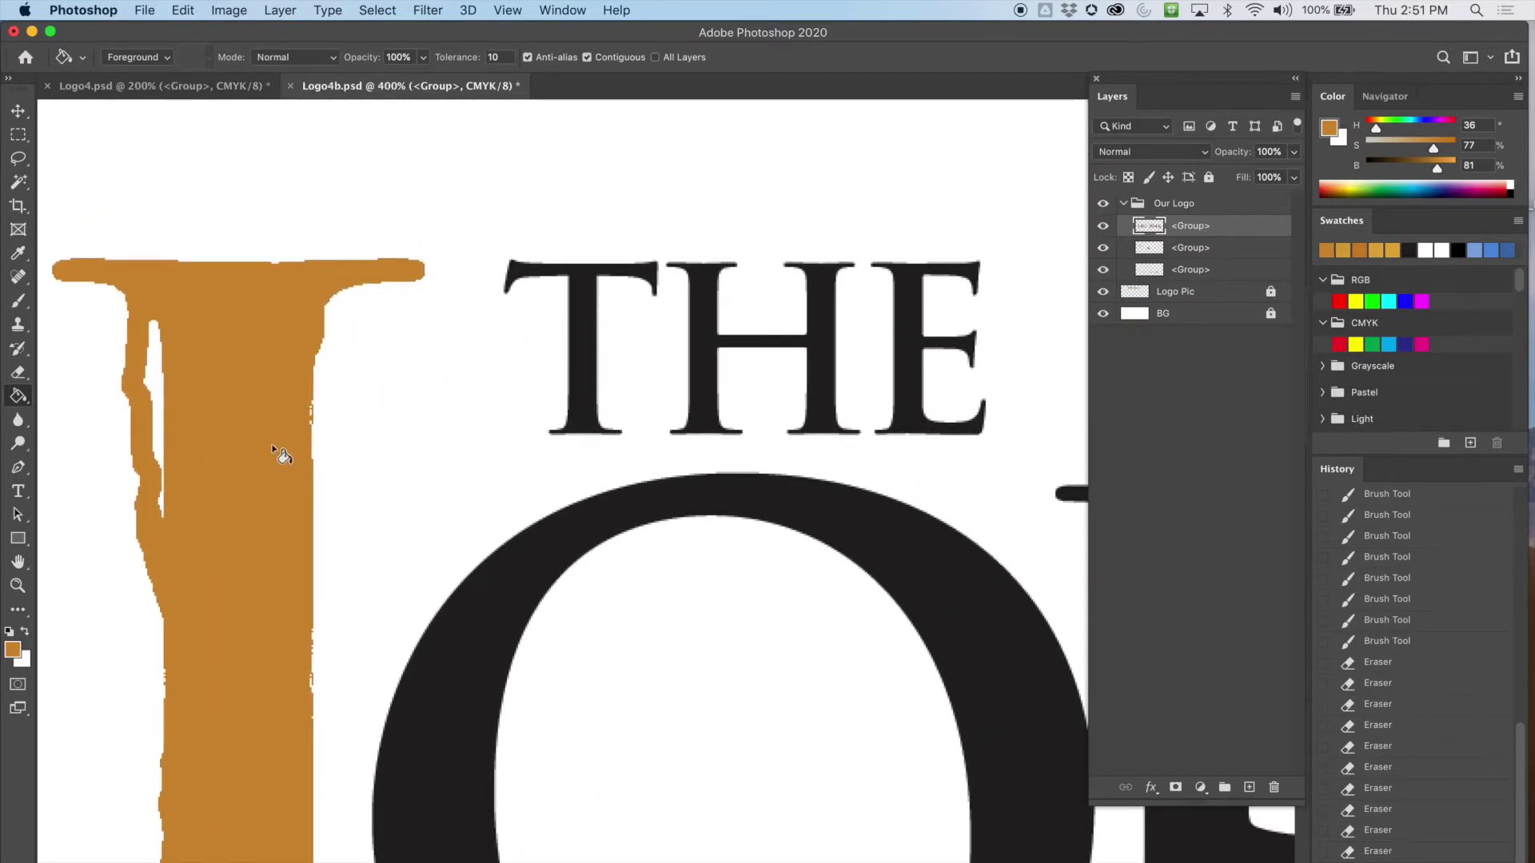
pyautogui.press('super+minus')
pyautogui.press('super+minus')
pyautogui.press('super+minus')
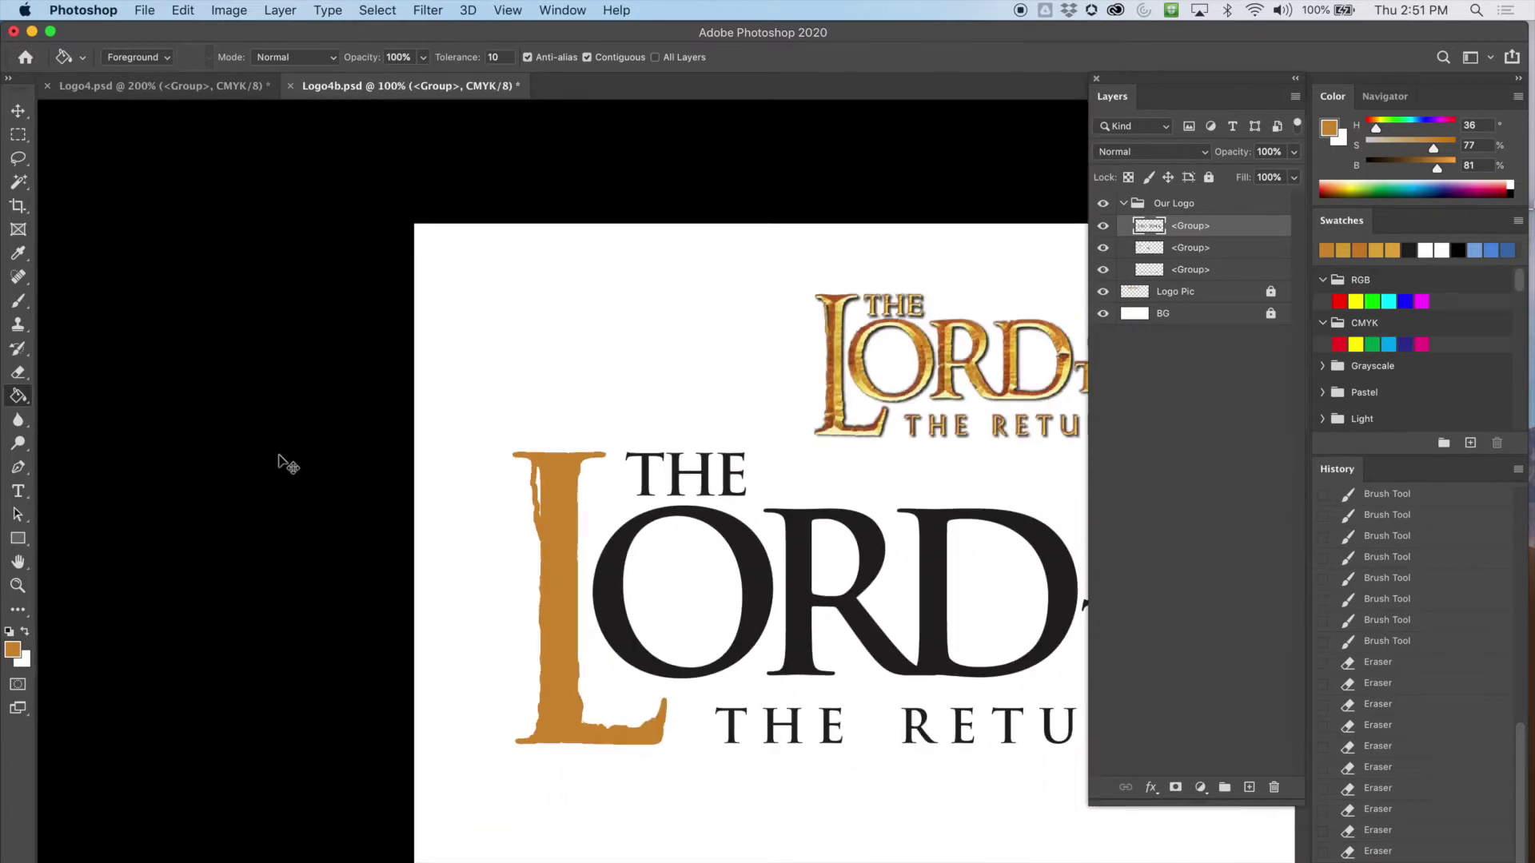
pyautogui.press('super+equal')
pyautogui.scroll(-5, 320, 445)
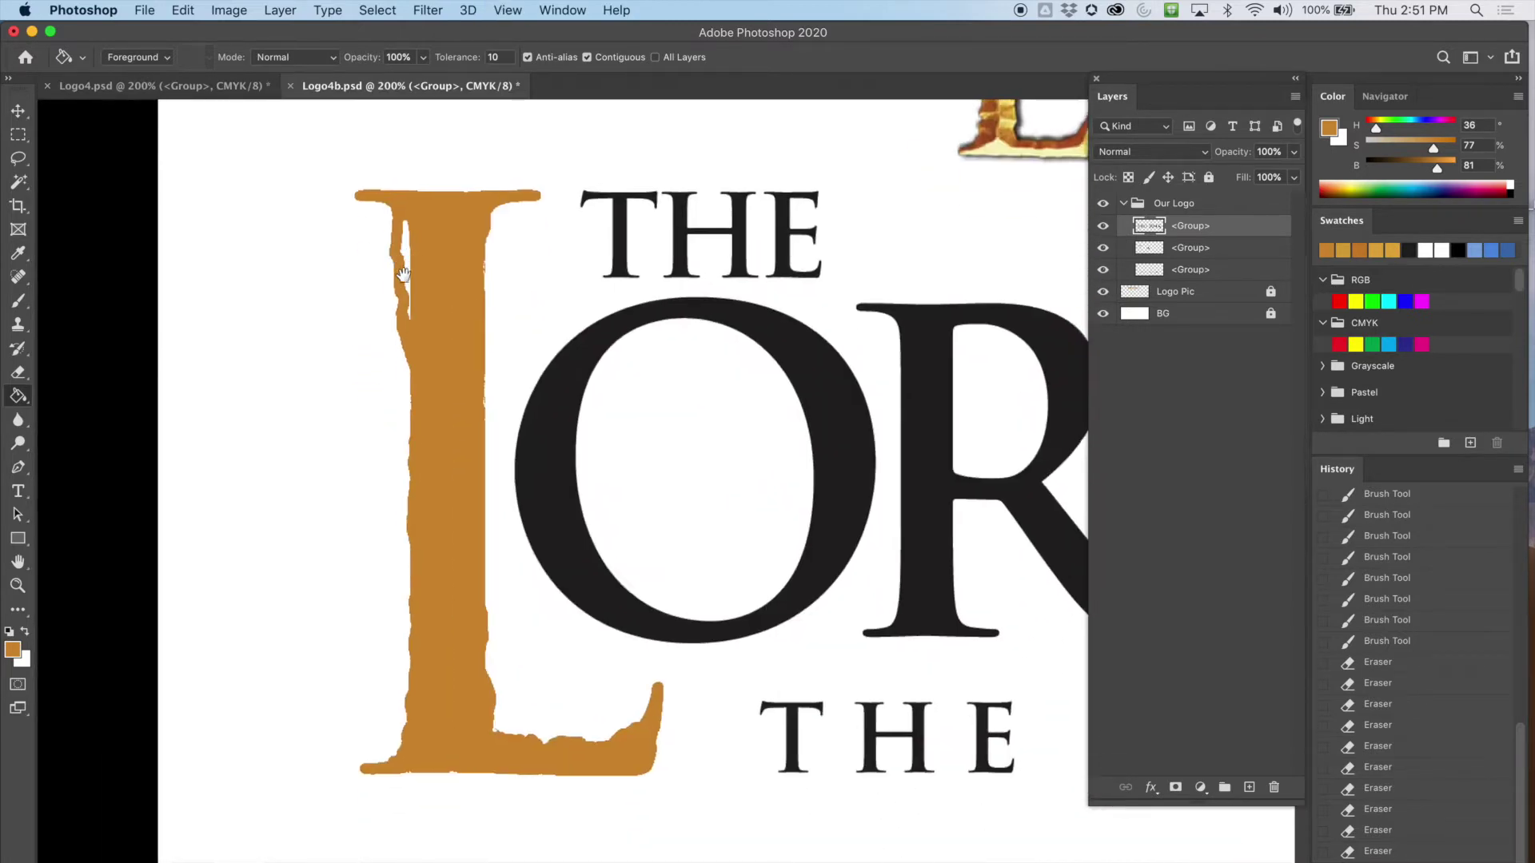
pyautogui.press('super+z')
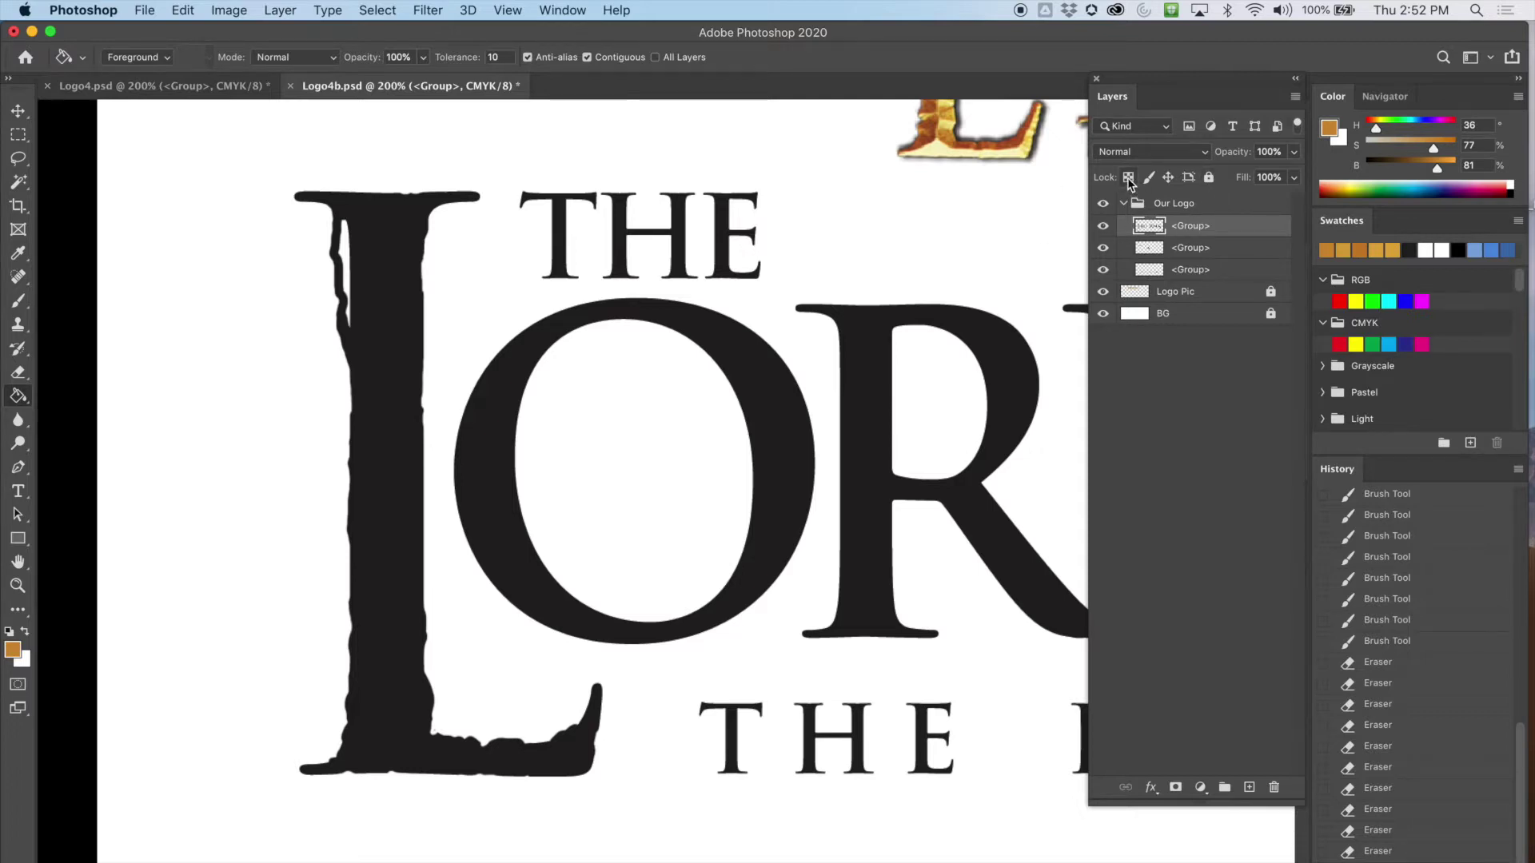
# Hide the BG layer in Logo4b.psd to show the lettering on a transparent background
pyautogui.click(1103, 225)
pyautogui.click(1102, 226)
pyautogui.click(1102, 313)
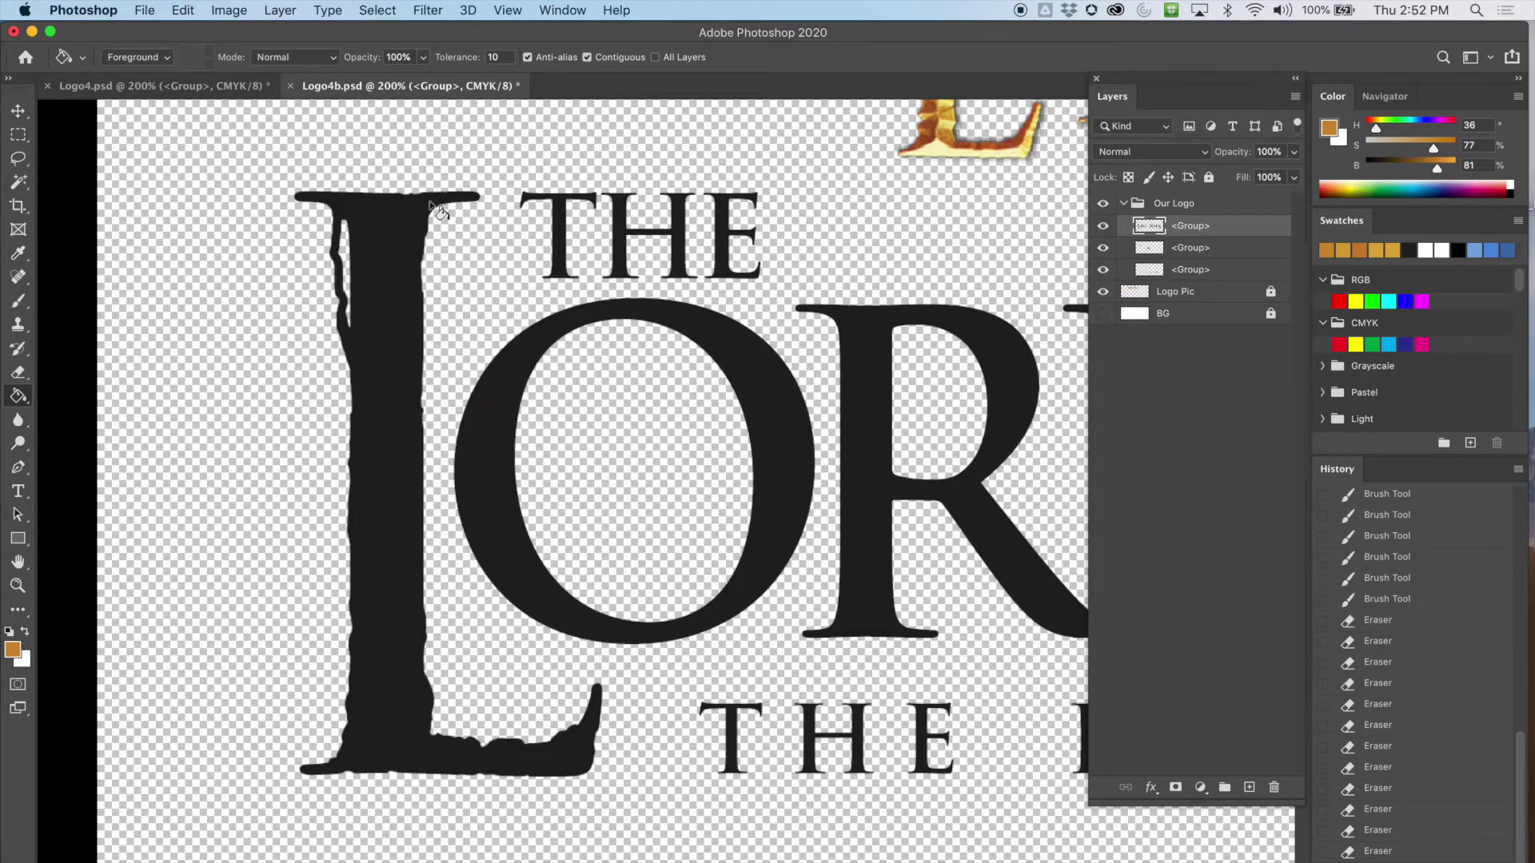
# Examine the edge pixels of the L and O against the transparent background at up to 1600% zoom
pyautogui.press('super+equal')
pyautogui.press('super+equal')
pyautogui.press('super+equal')
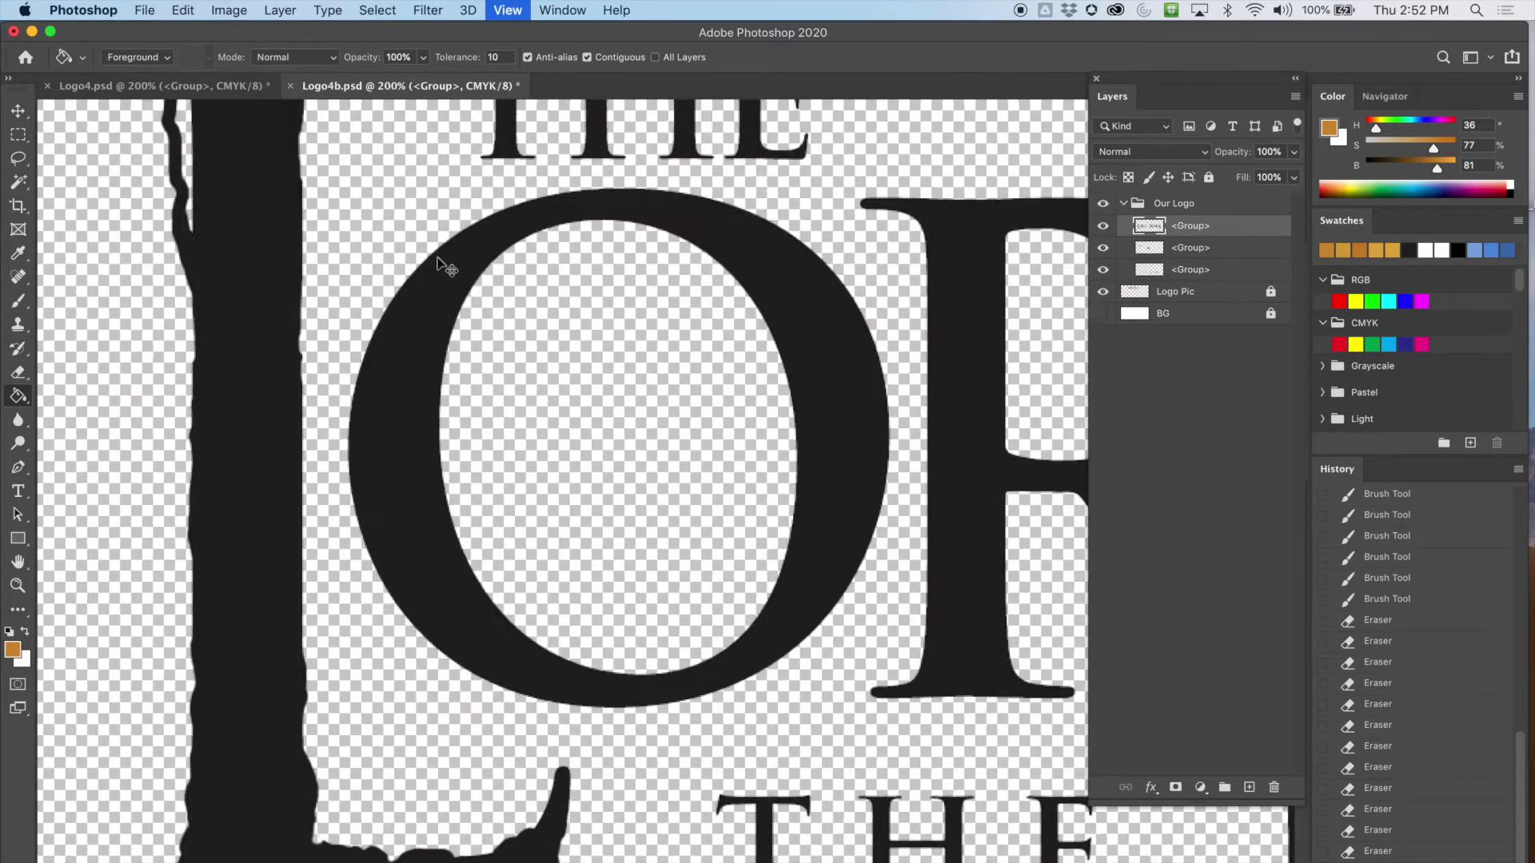
pyautogui.press('super+equal')
pyautogui.hscroll(-5, 440, 352)
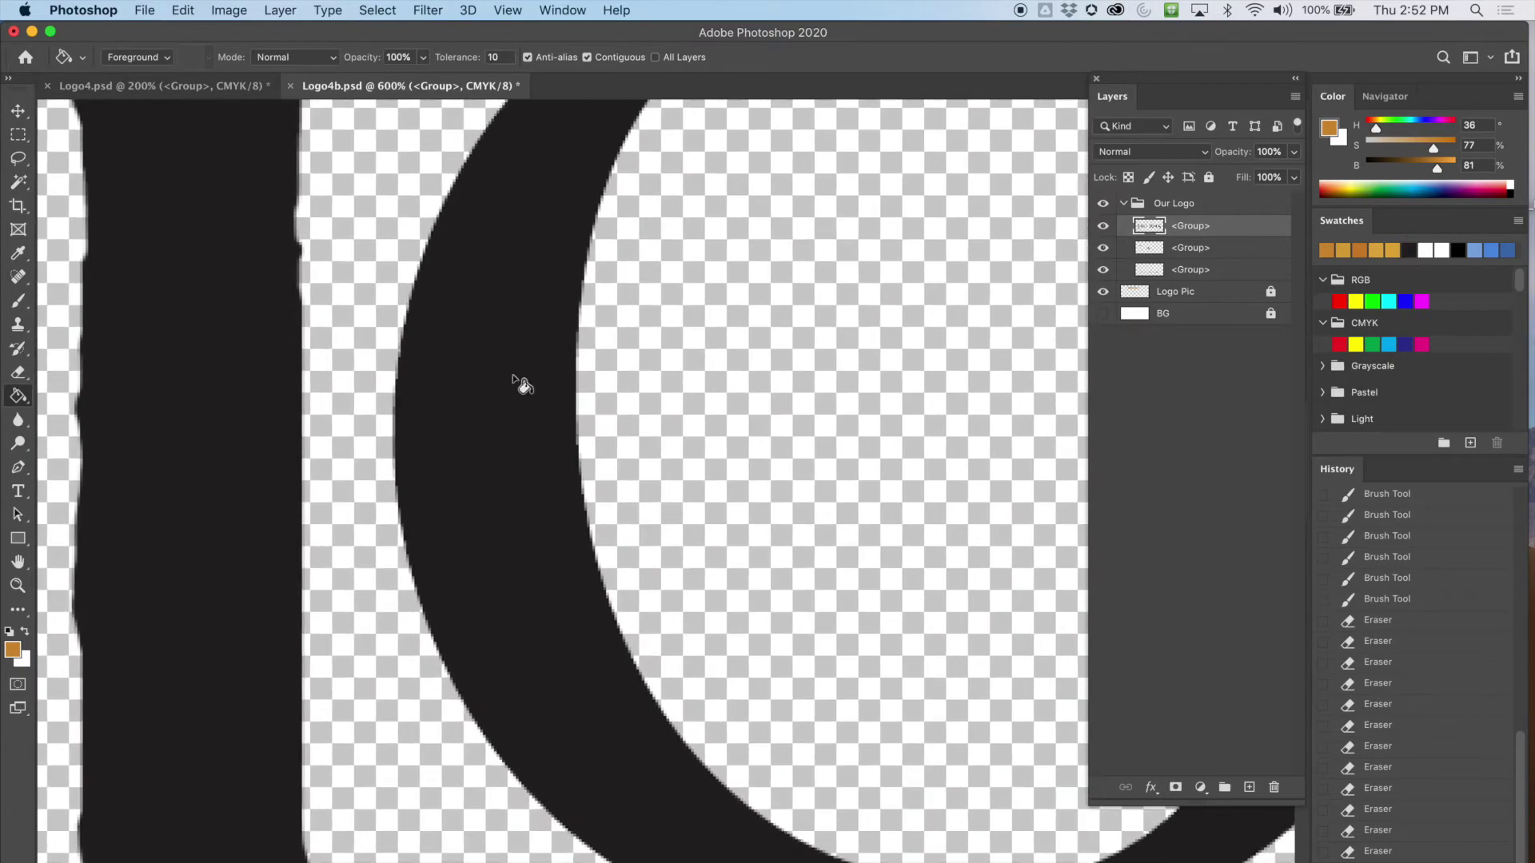
pyautogui.press('super+equal')
pyautogui.press('super+equal')
pyautogui.press('super+equal')
pyautogui.press('super+equal')
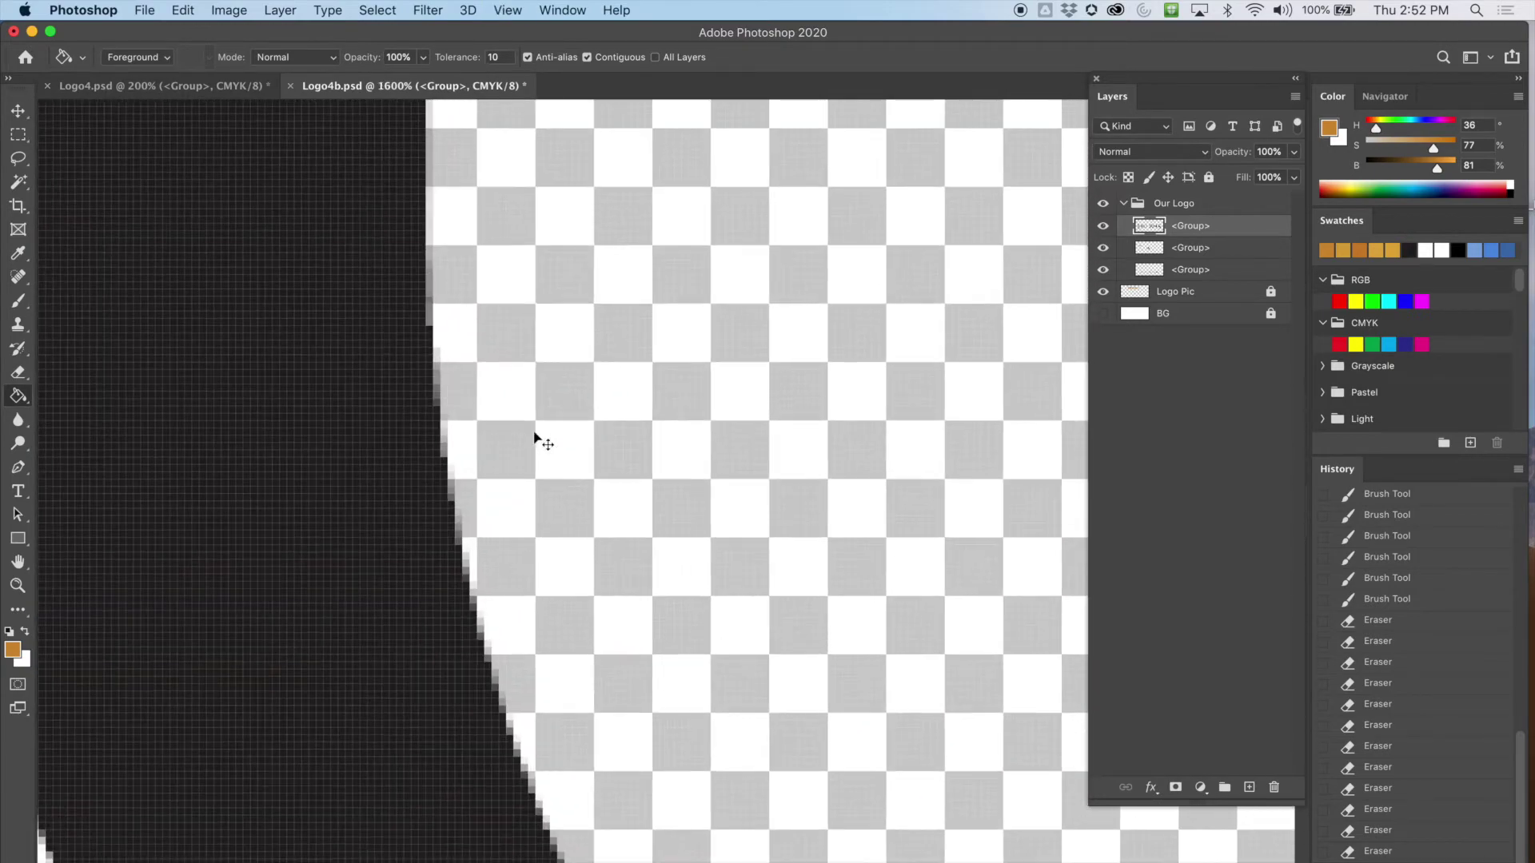
pyautogui.press('super+minus')
pyautogui.press('super+minus')
pyautogui.press('super+minus')
pyautogui.press('super+minus')
pyautogui.press('super+minus')
pyautogui.press('super+minus')
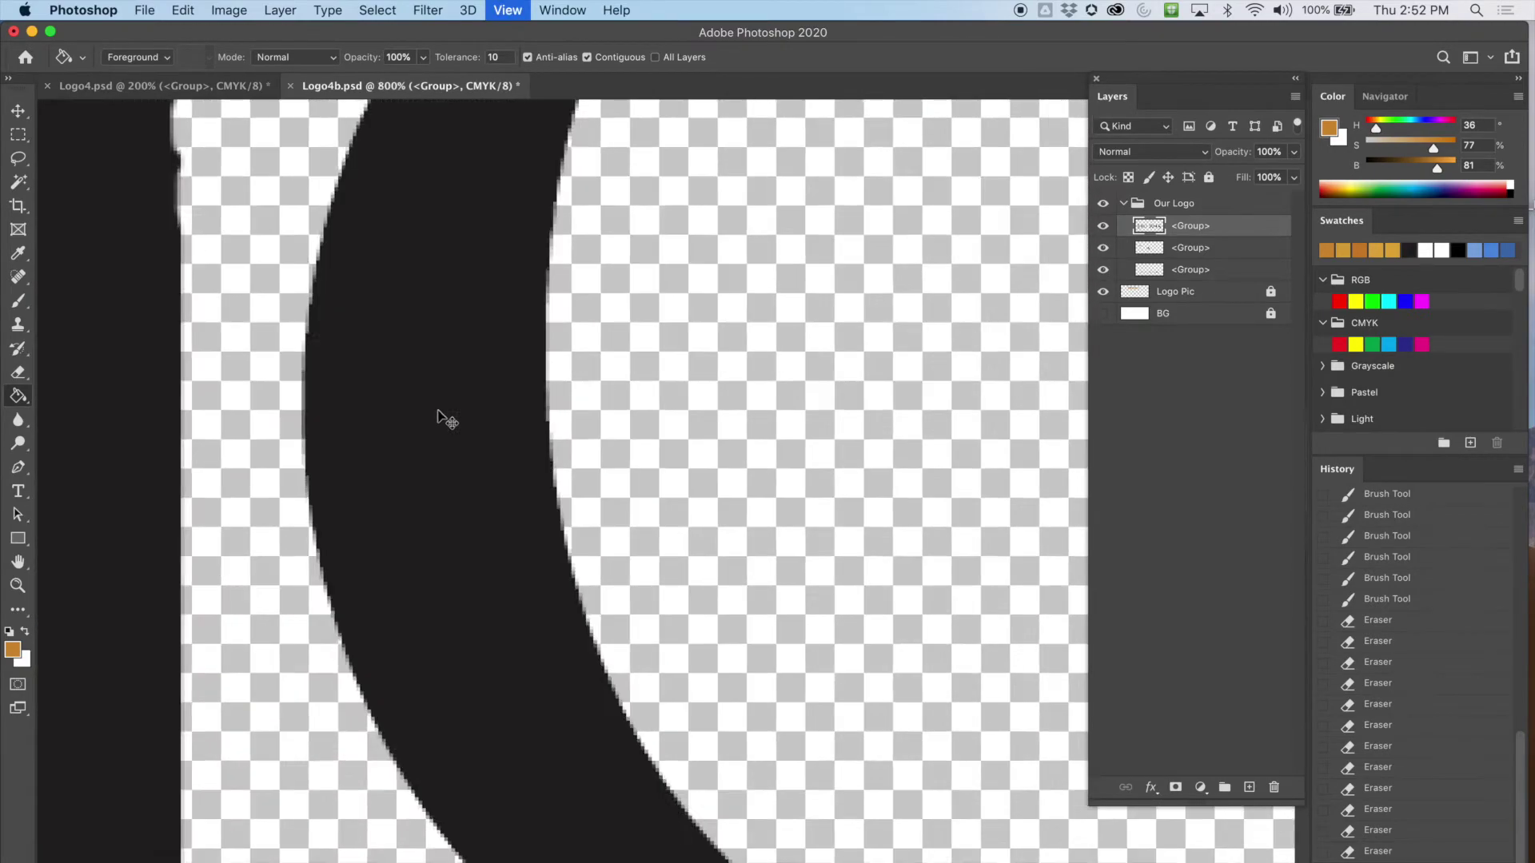
pyautogui.press('super+minus')
pyautogui.press('super+minus')
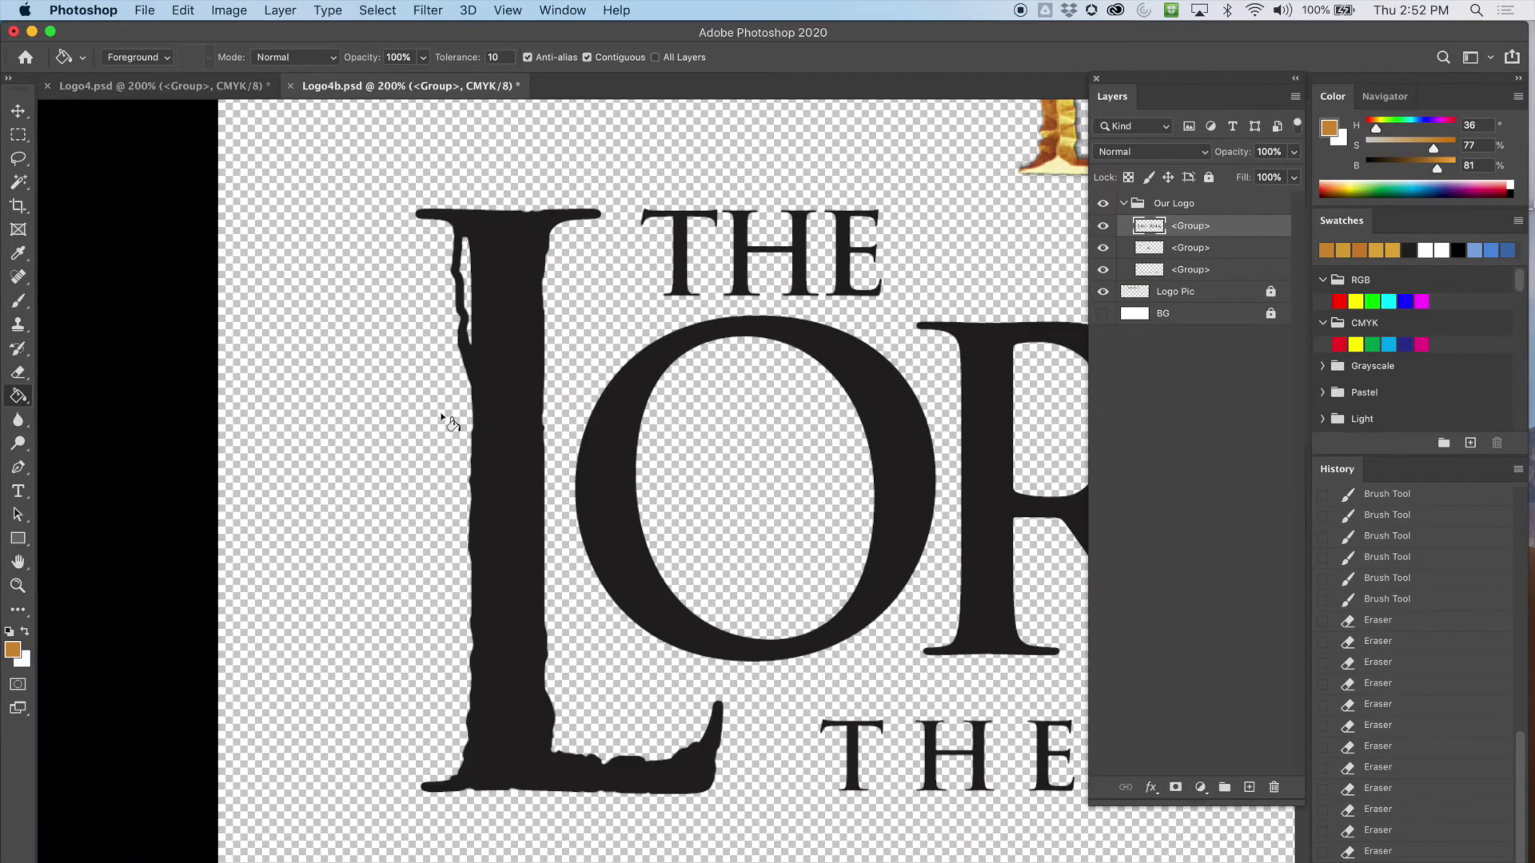
pyautogui.hscroll(4, 455, 376)
pyautogui.moveTo(472, 335); pyautogui.dragTo(490, 356)
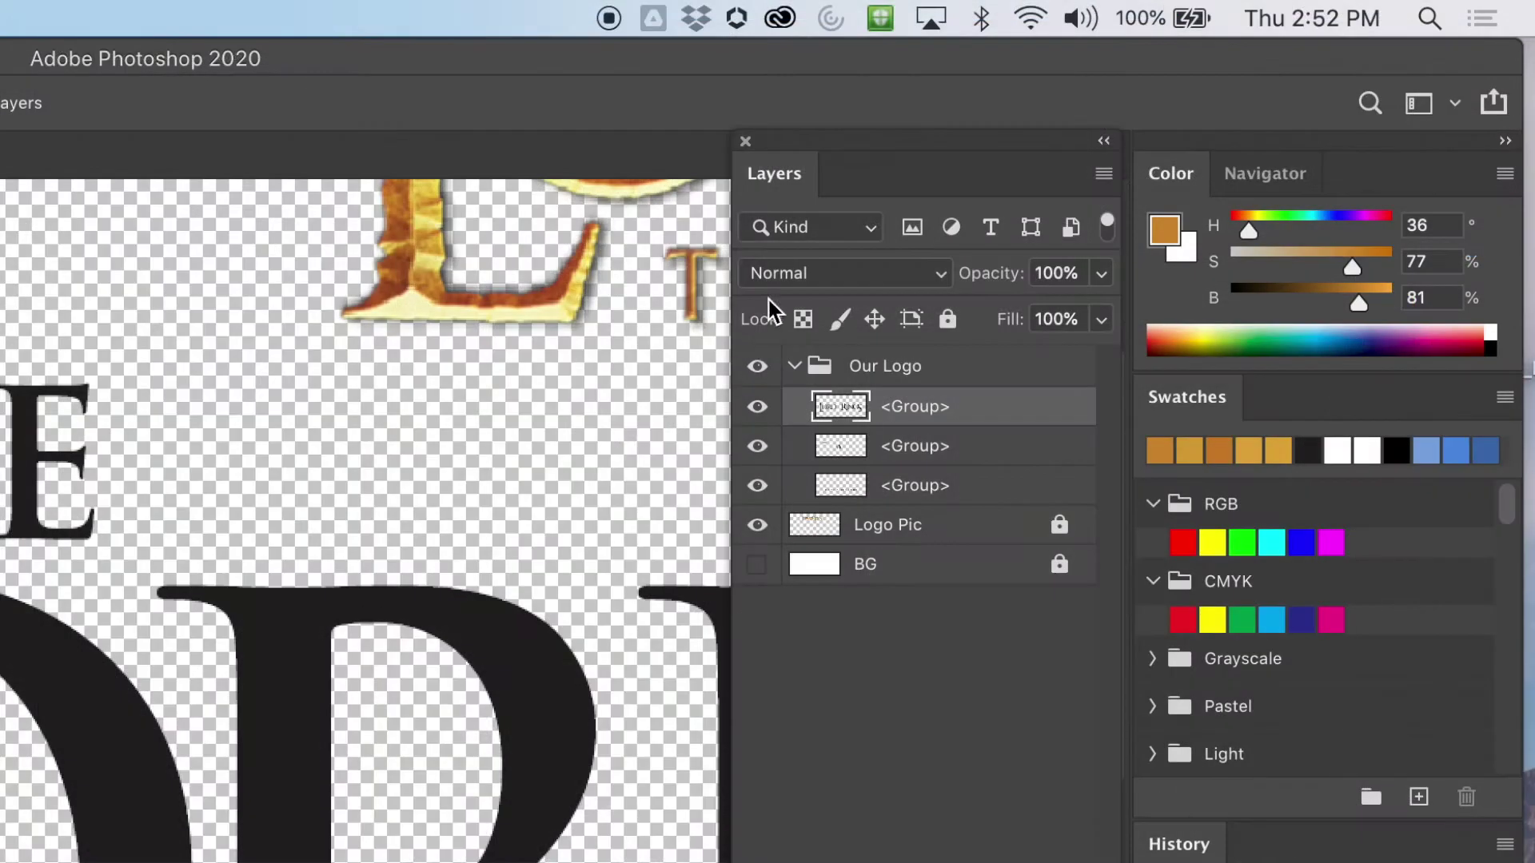
# Lock the transparent pixels of the top <Group> layer in Our Logo
pyautogui.click(804, 321)
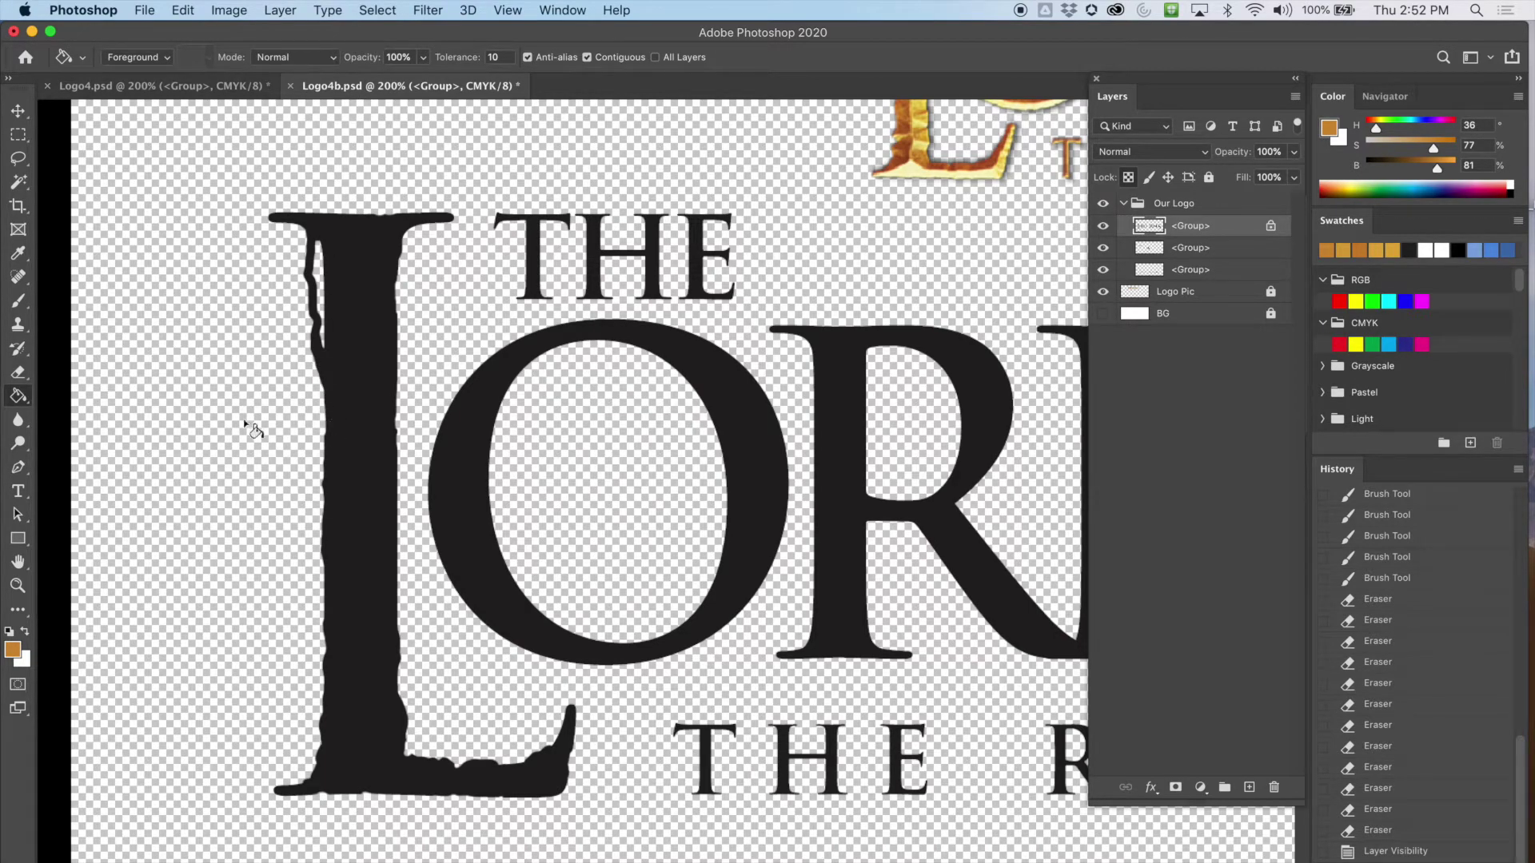
pyautogui.click(19, 373)
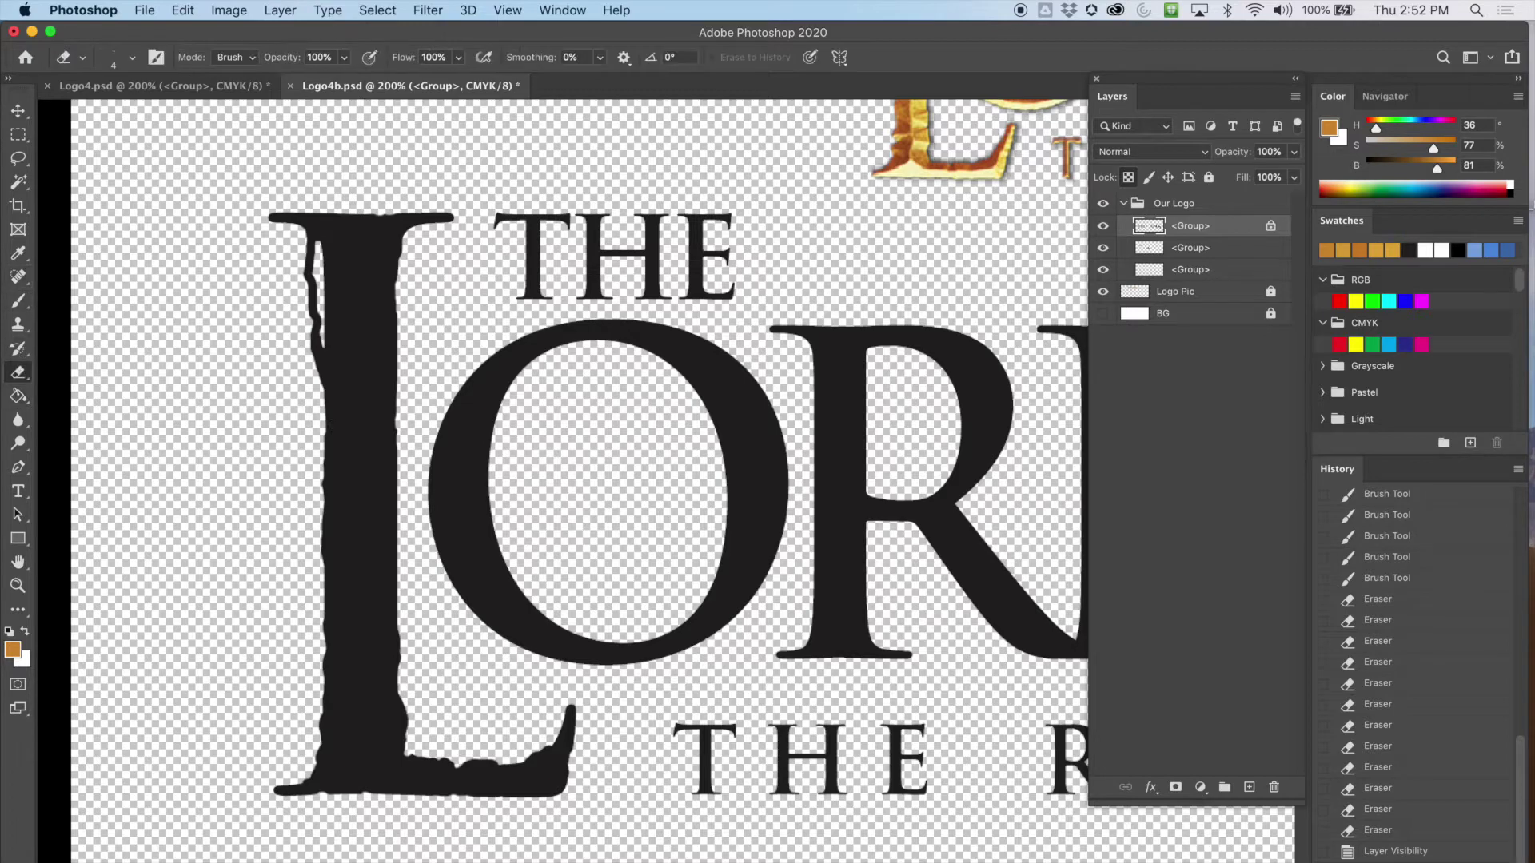
pyautogui.moveTo(334, 411)
pyautogui.mouseDown()
pyautogui.moveTo(352, 472)
pyautogui.moveTo(360, 435)
pyautogui.mouseUp()
# Paint the whole large L in the sampled orange using the Brush tool at size 125
pyautogui.click(20, 302)
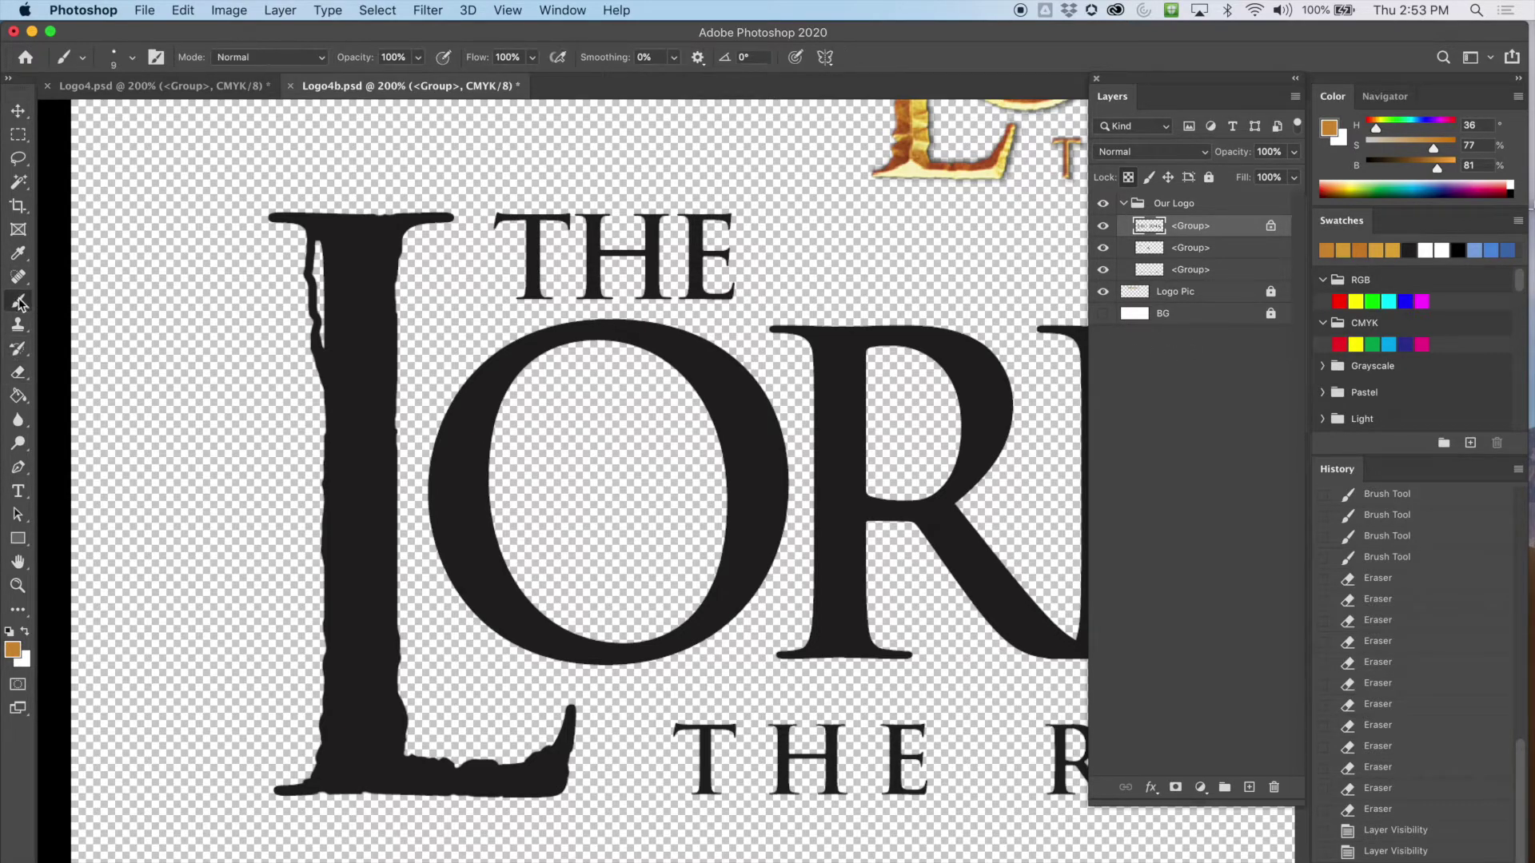
pyautogui.rightClick(20, 302)
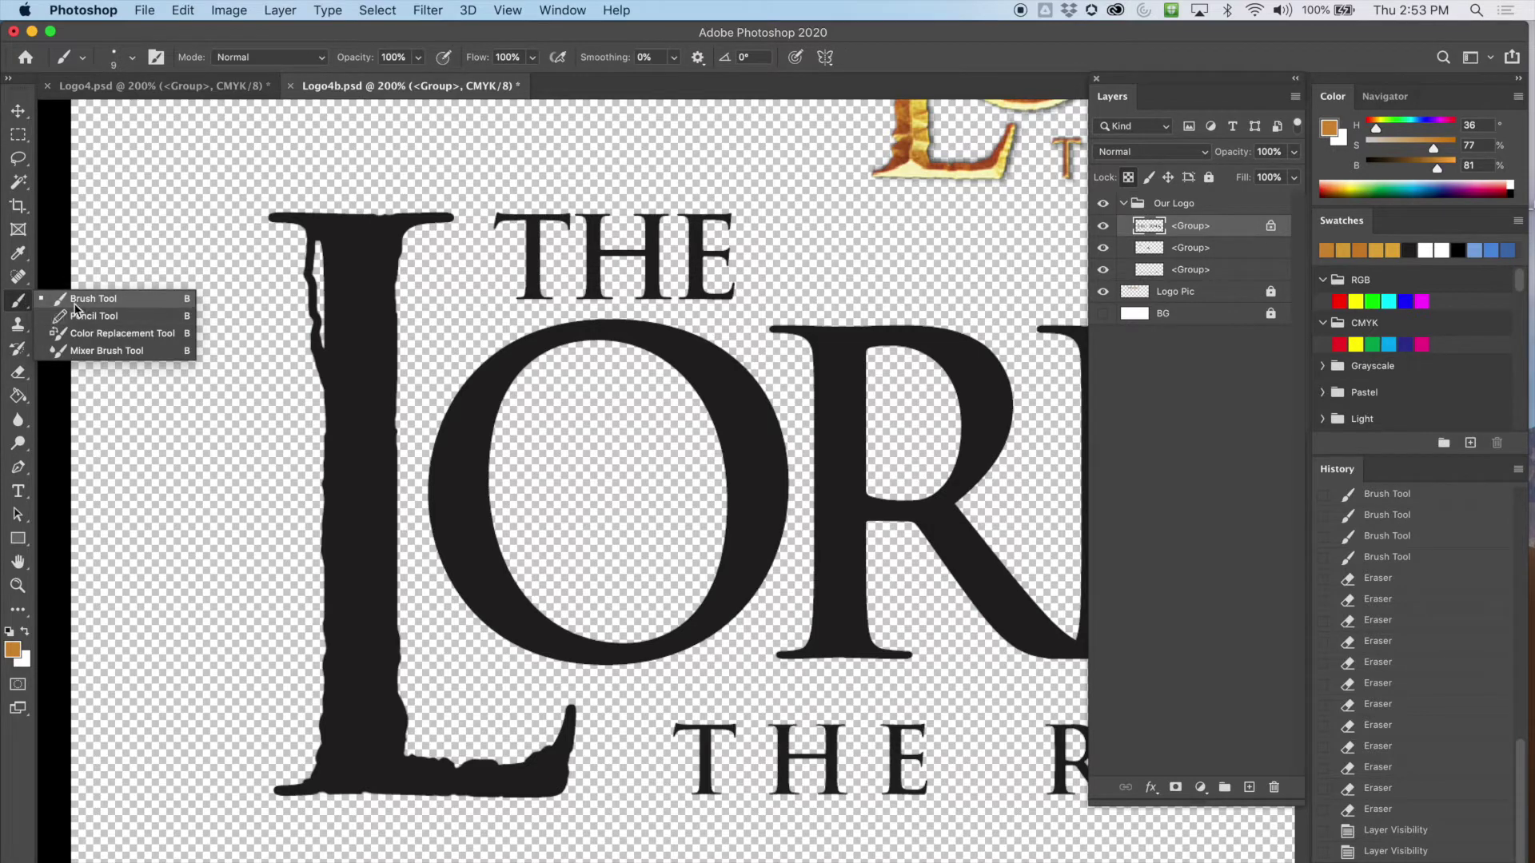
pyautogui.click(72, 299)
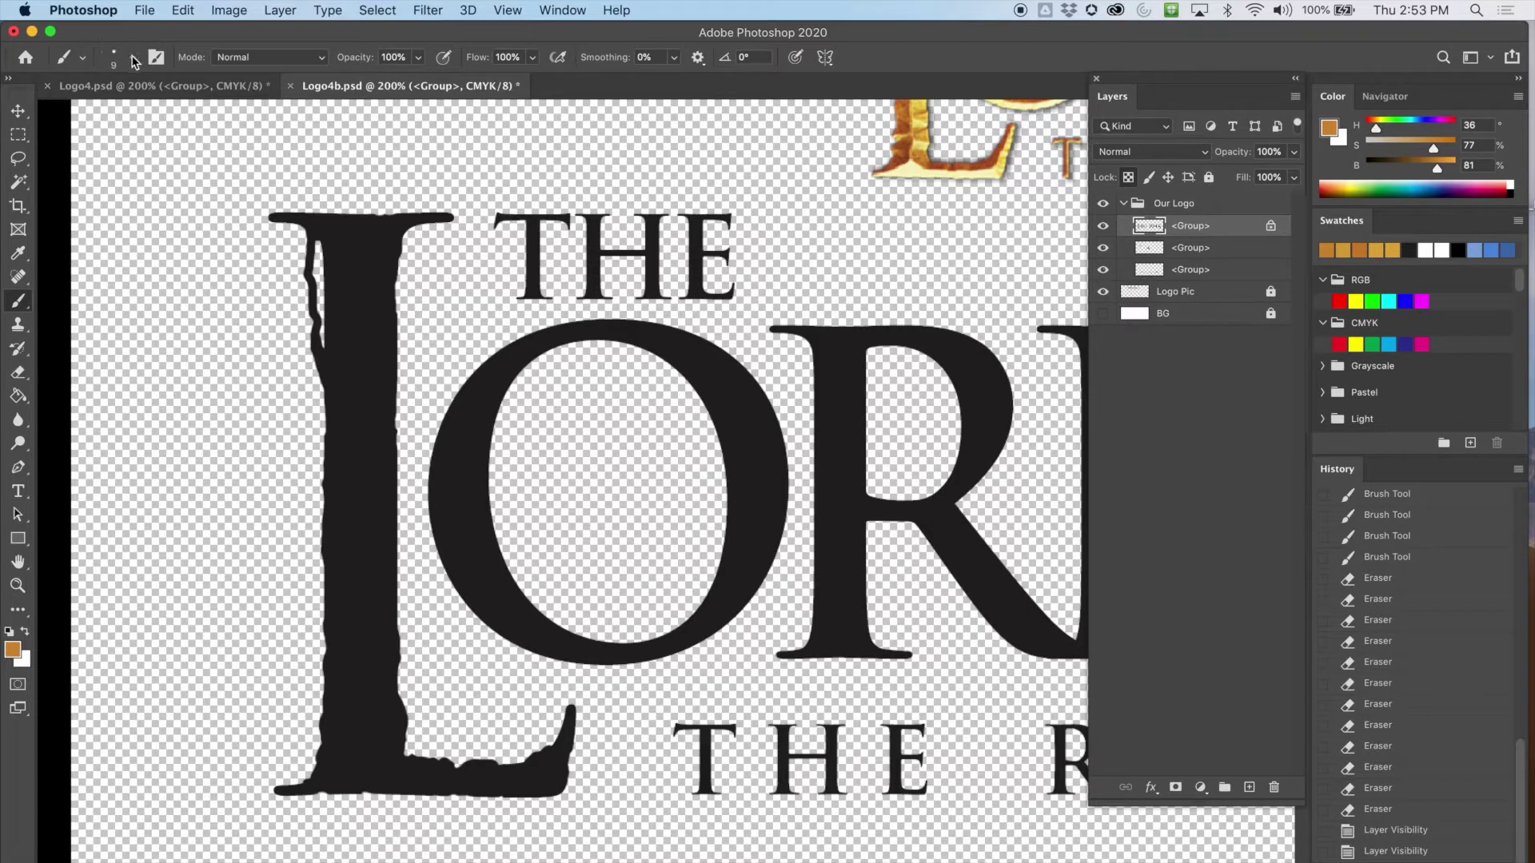
pyautogui.press(']')
pyautogui.press(']')
pyautogui.press(']')
pyautogui.press(']')
pyautogui.press(']')
pyautogui.press(']')
pyautogui.press(']')
pyautogui.press(']')
pyautogui.press(']')
pyautogui.press(']')
pyautogui.press(']')
pyautogui.press(']')
pyautogui.moveTo(372, 221)
pyautogui.mouseDown()
pyautogui.moveTo(302, 216)
pyautogui.moveTo(404, 224)
pyautogui.moveTo(339, 320)
pyautogui.moveTo(362, 350)
pyautogui.moveTo(370, 310)
pyautogui.moveTo(328, 431)
pyautogui.moveTo(349, 494)
pyautogui.moveTo(351, 718)
pyautogui.moveTo(294, 750)
pyautogui.moveTo(496, 801)
pyautogui.moveTo(569, 754)
pyautogui.mouseUp()
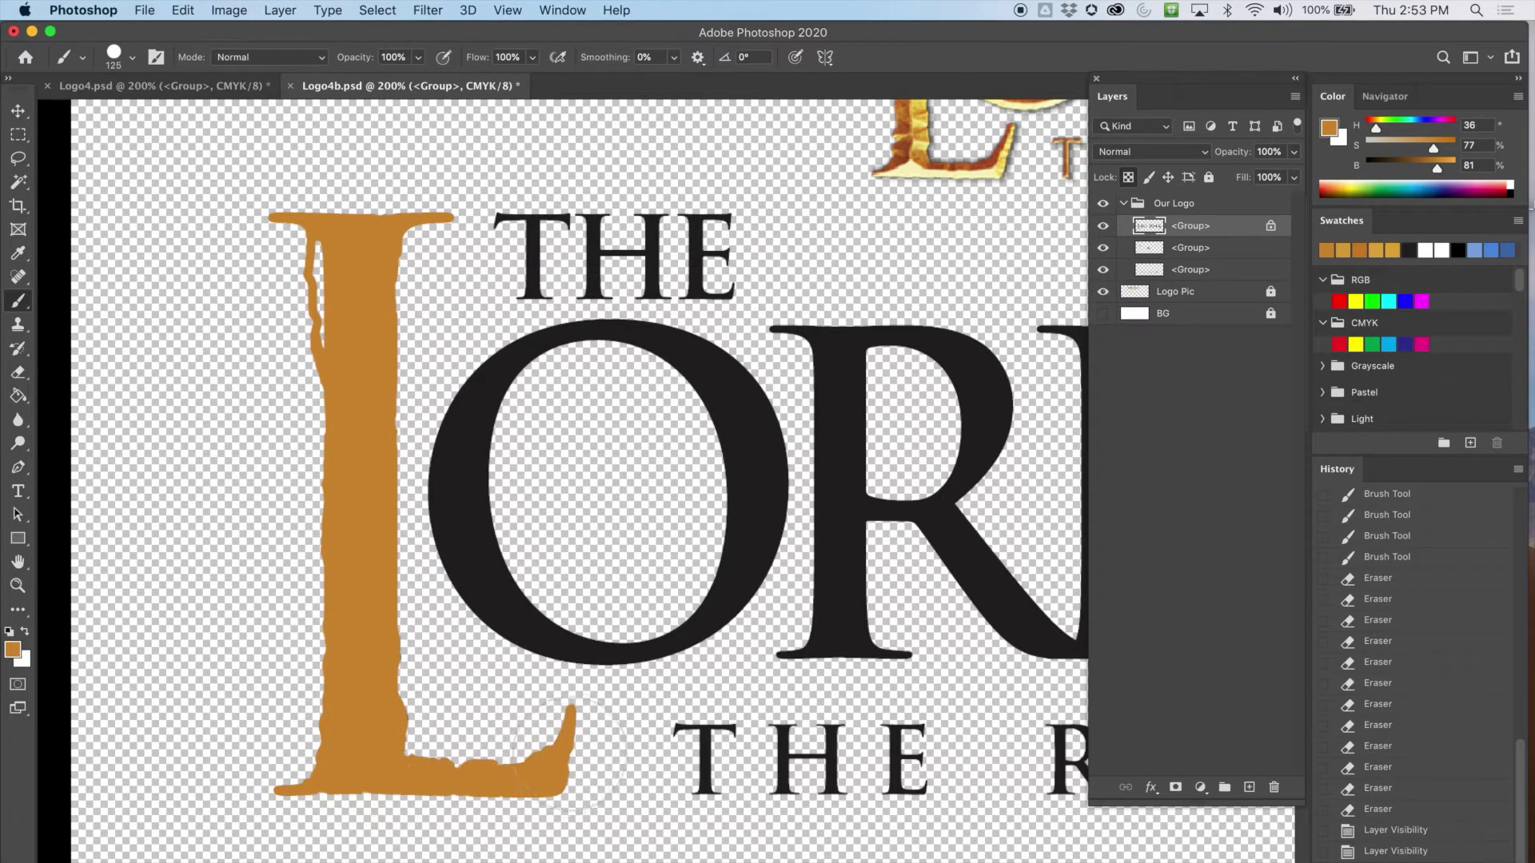
# Examine the edges of the orange L in Logo4b.psd at up to 700% zoom
pyautogui.press('super+plus')
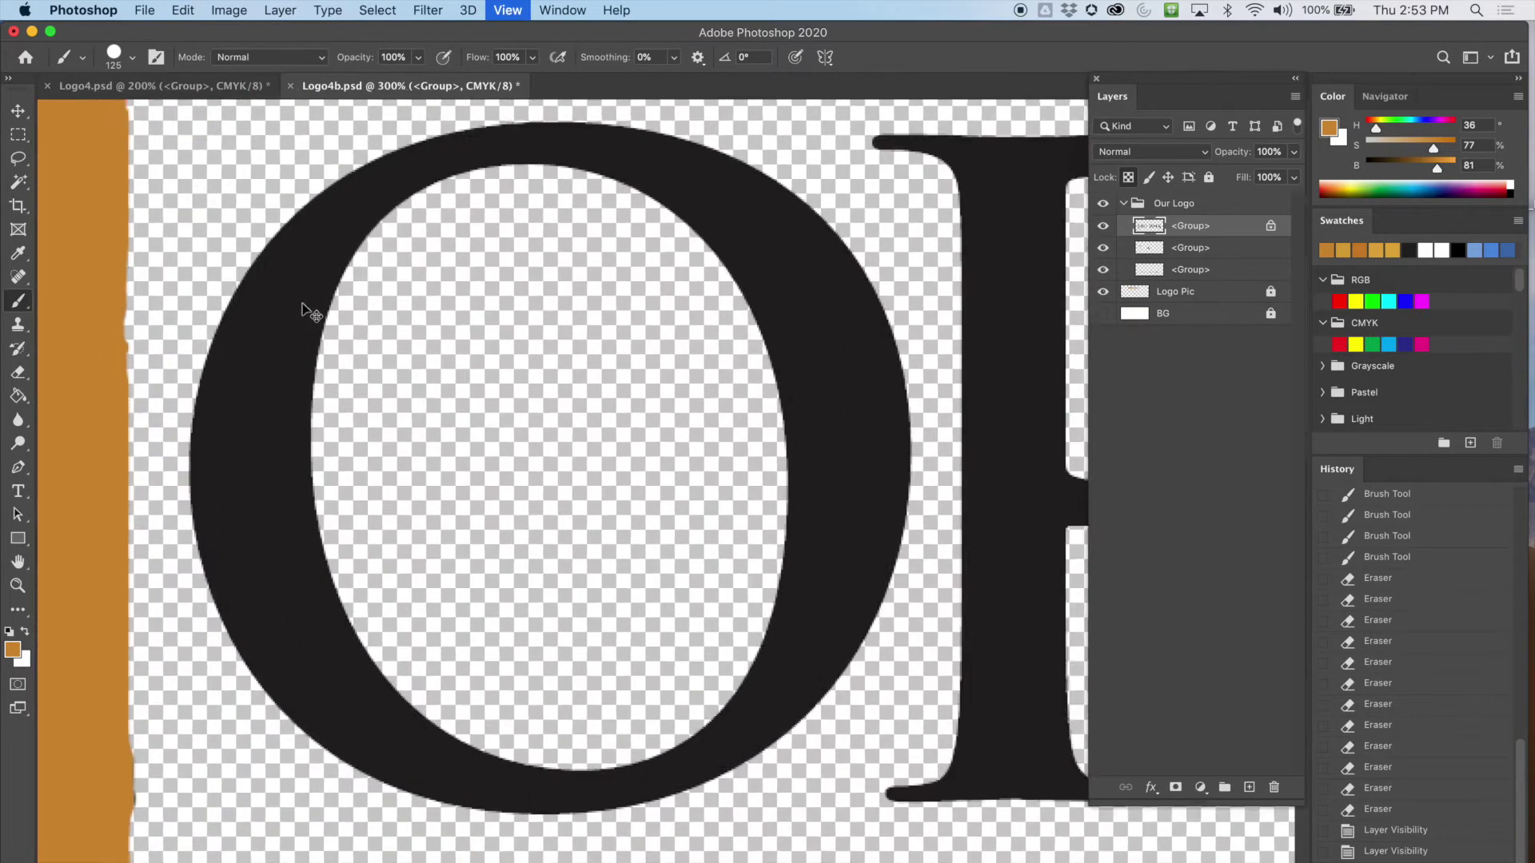
pyautogui.press('super+plus')
pyautogui.press('super+plus')
pyautogui.hscroll(-10, 702, 400)
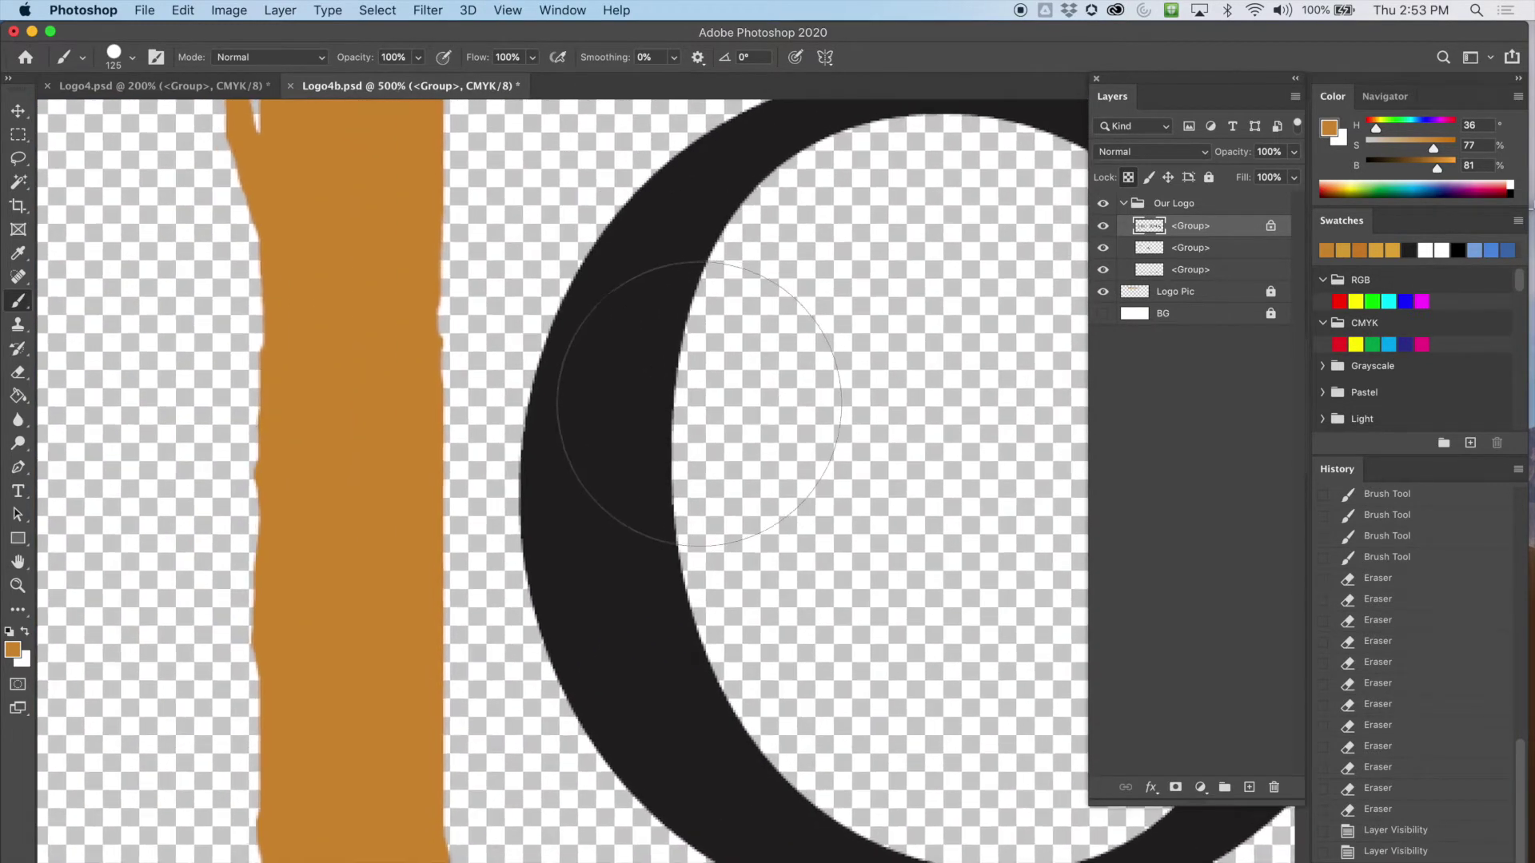
pyautogui.press('super+plus')
pyautogui.press('super+plus')
pyautogui.moveTo(391, 327); pyautogui.dragTo(488, 570)
pyautogui.scroll(10, 488, 570)
pyautogui.moveTo(495, 496); pyautogui.dragTo(600, 394)
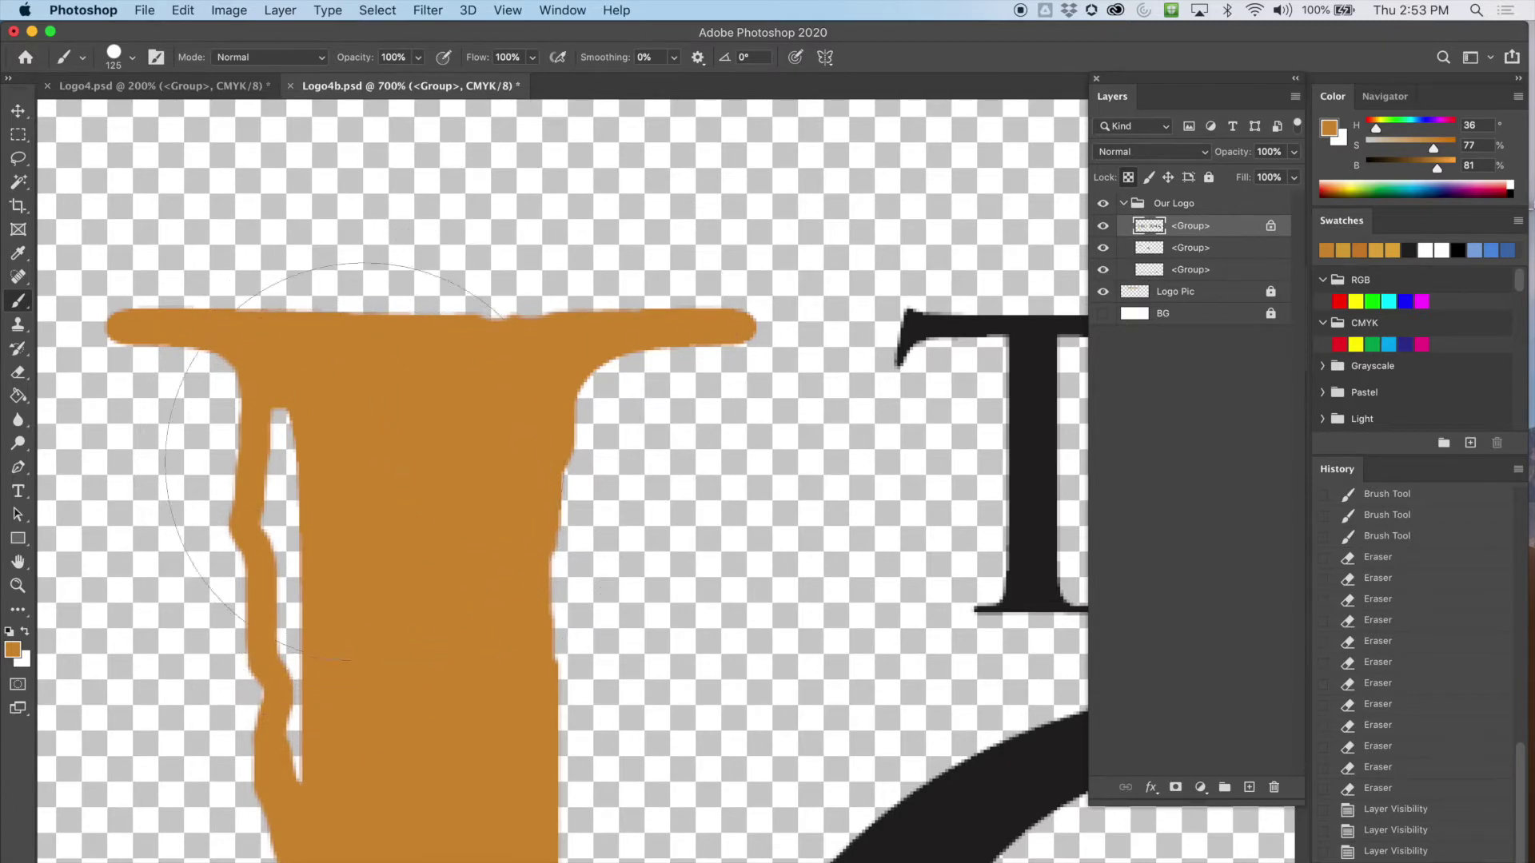
pyautogui.scroll(-5, 456, 484)
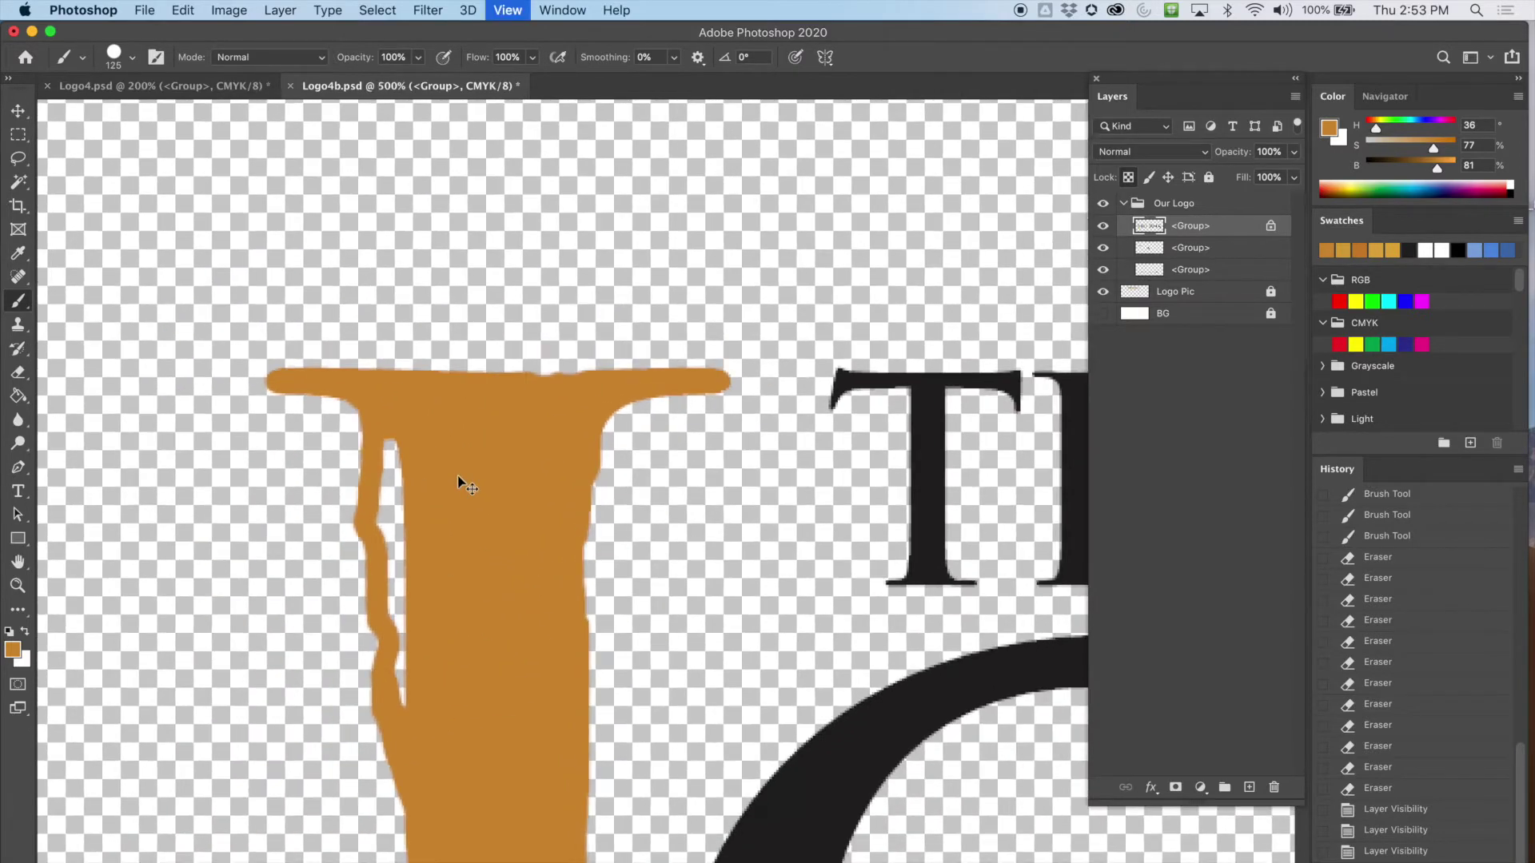
pyautogui.scroll(-5, 496, 472)
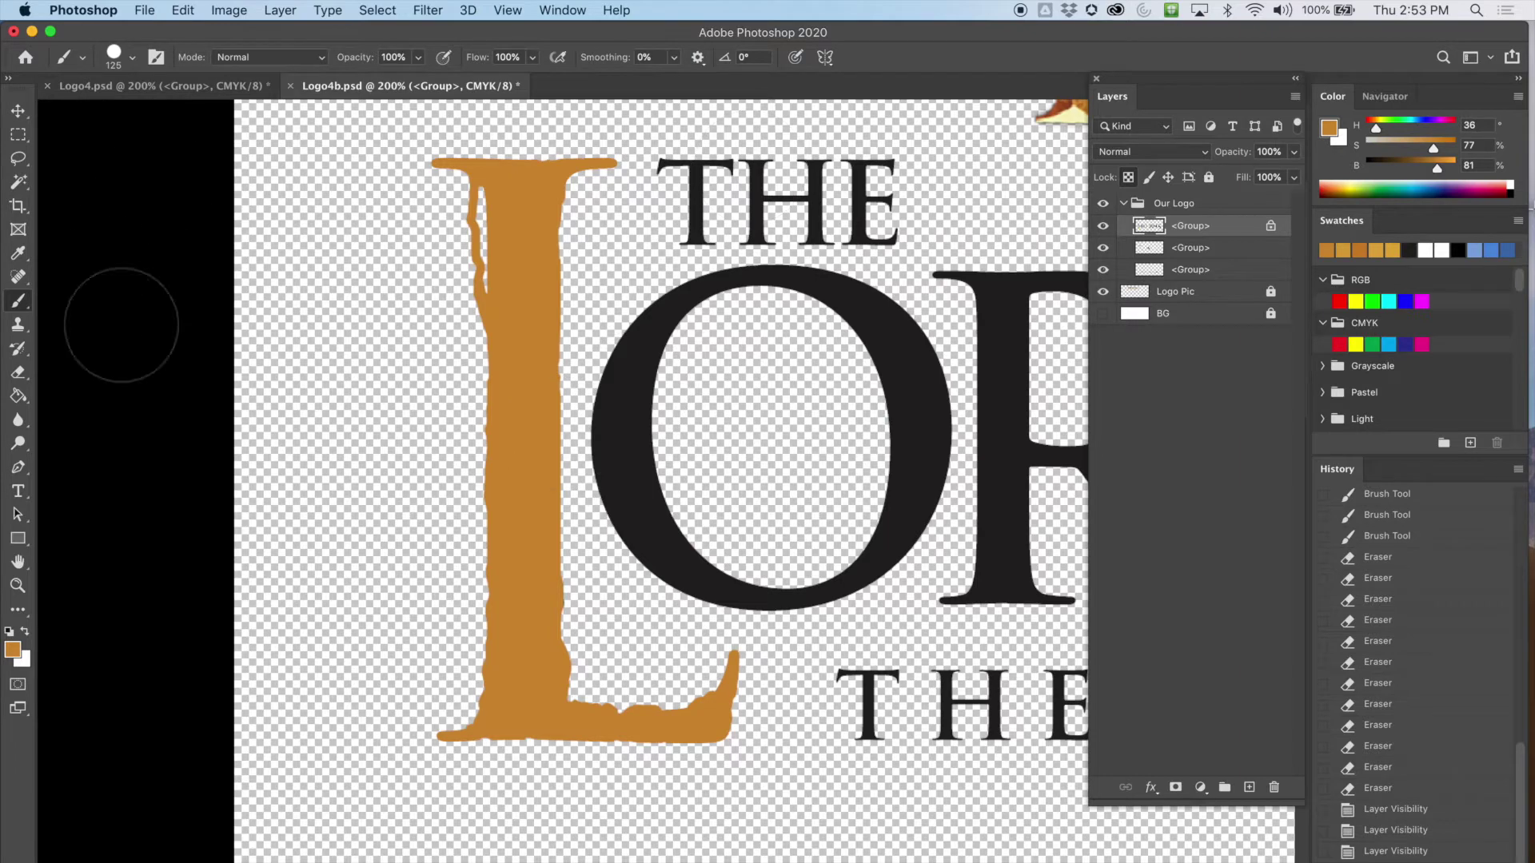
# Switch to Logo4.psd and add a Bevel & Emboss effect to the top <Group> layer, keeping the lettering in view
pyautogui.click(156, 87)
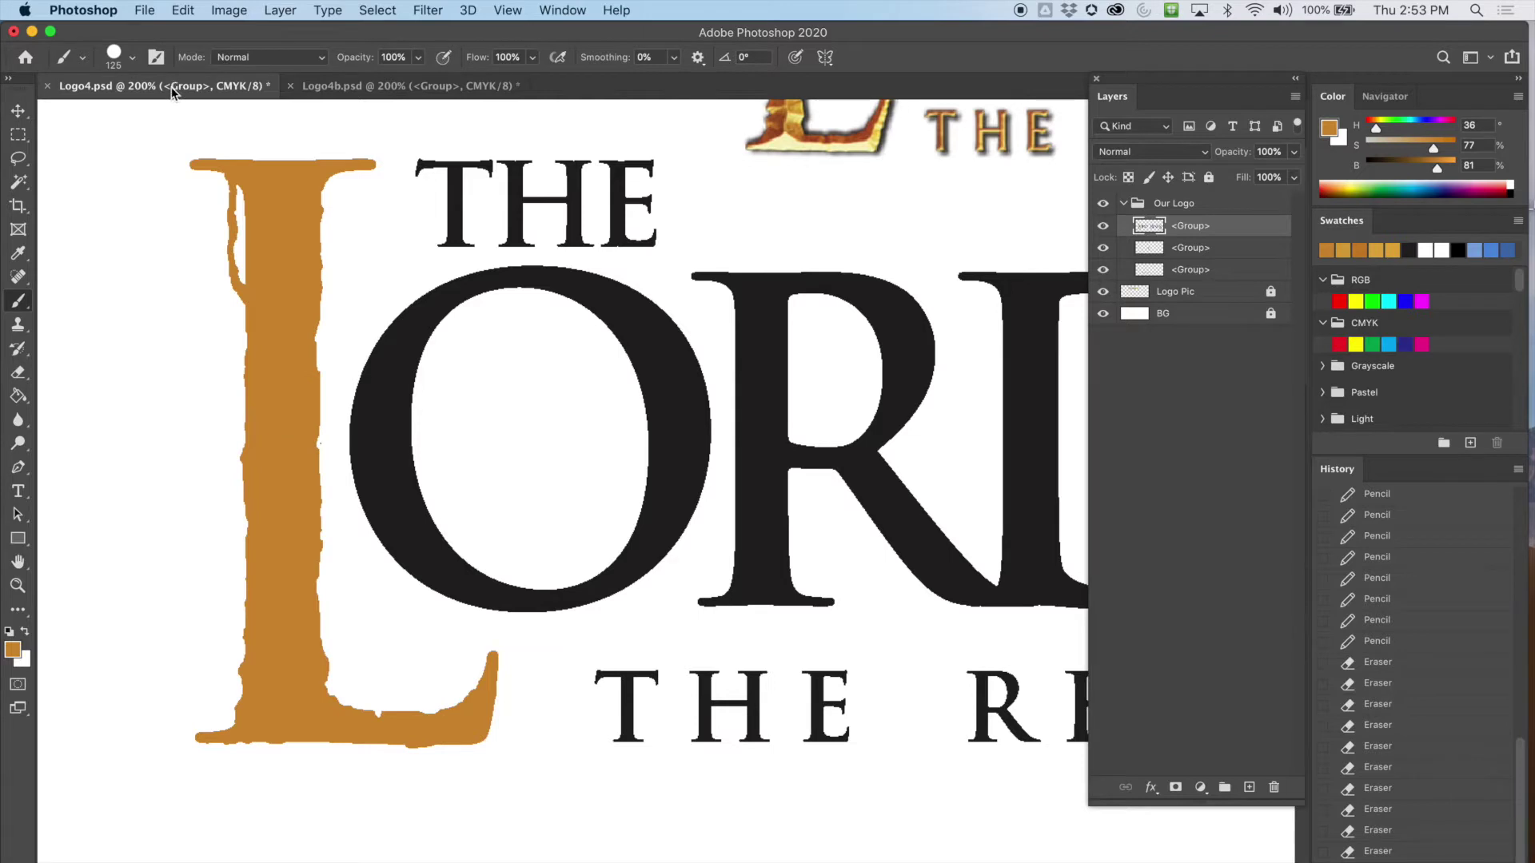
pyautogui.moveTo(808, 331); pyautogui.dragTo(747, 435)
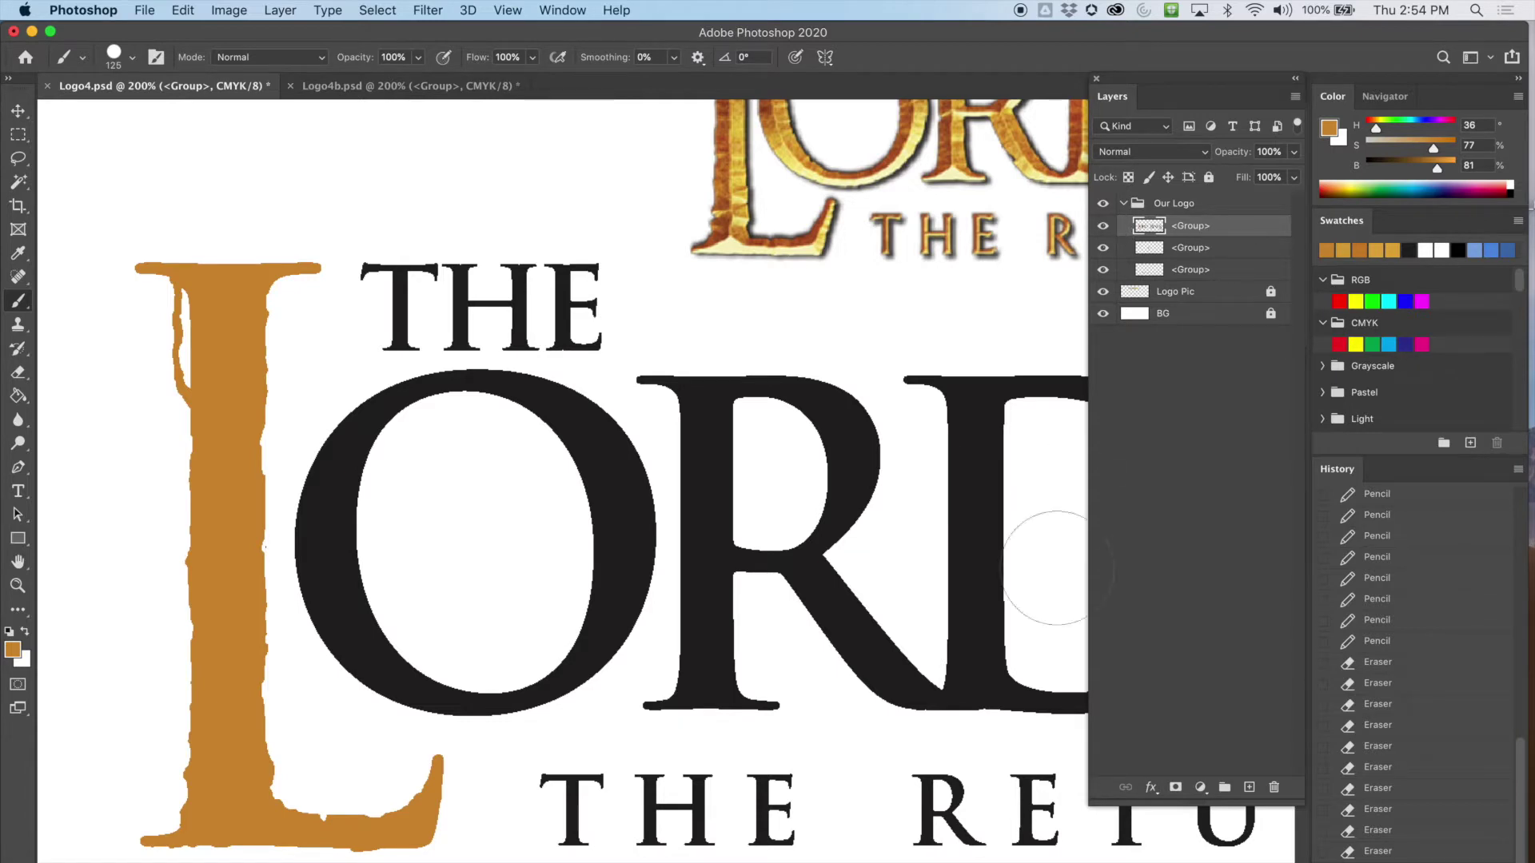
pyautogui.click(1153, 790)
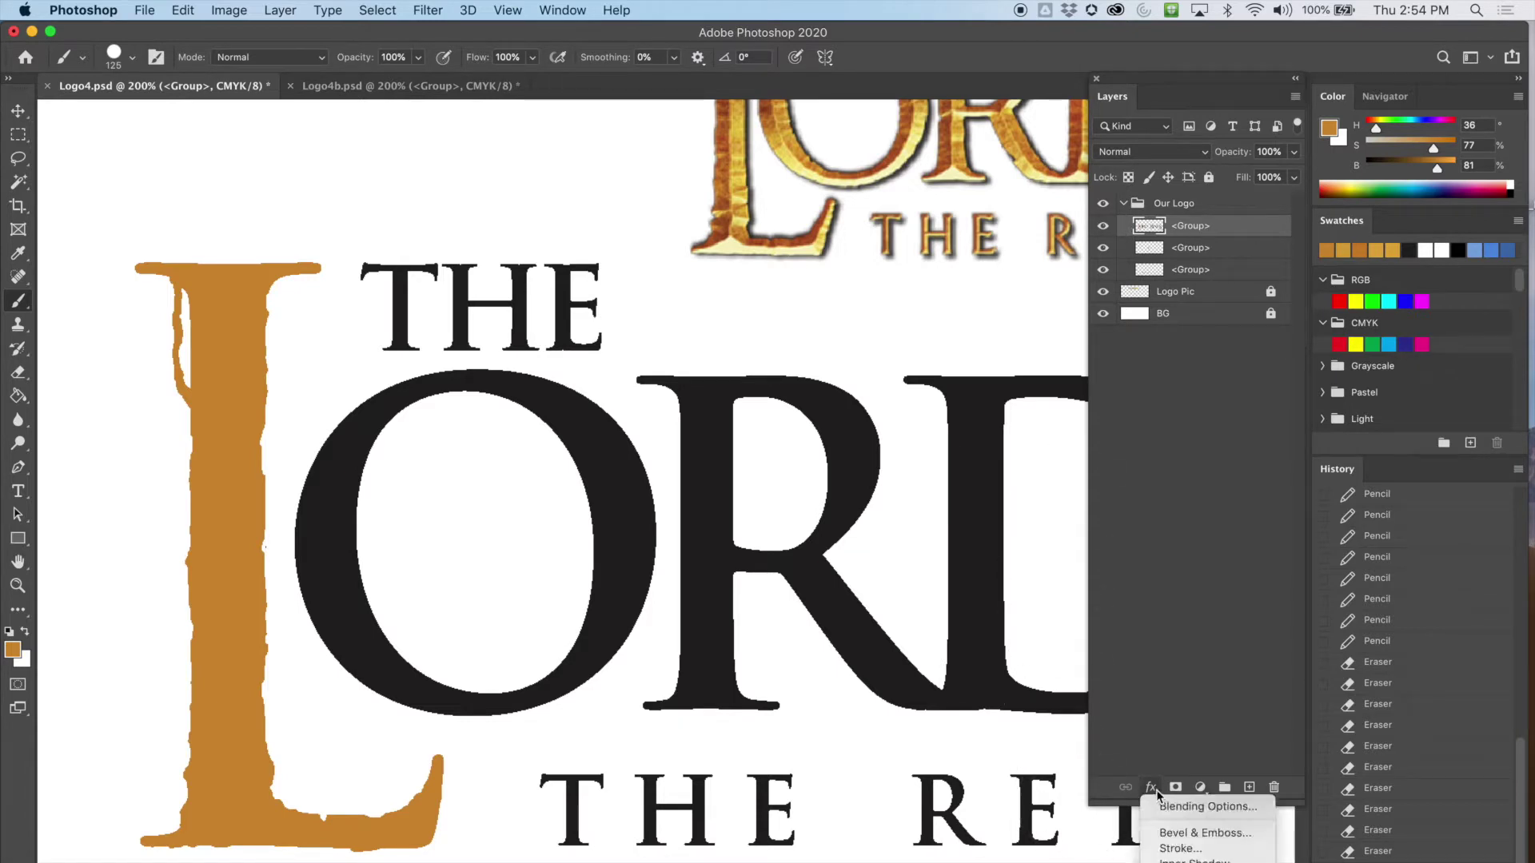
pyautogui.click(1194, 833)
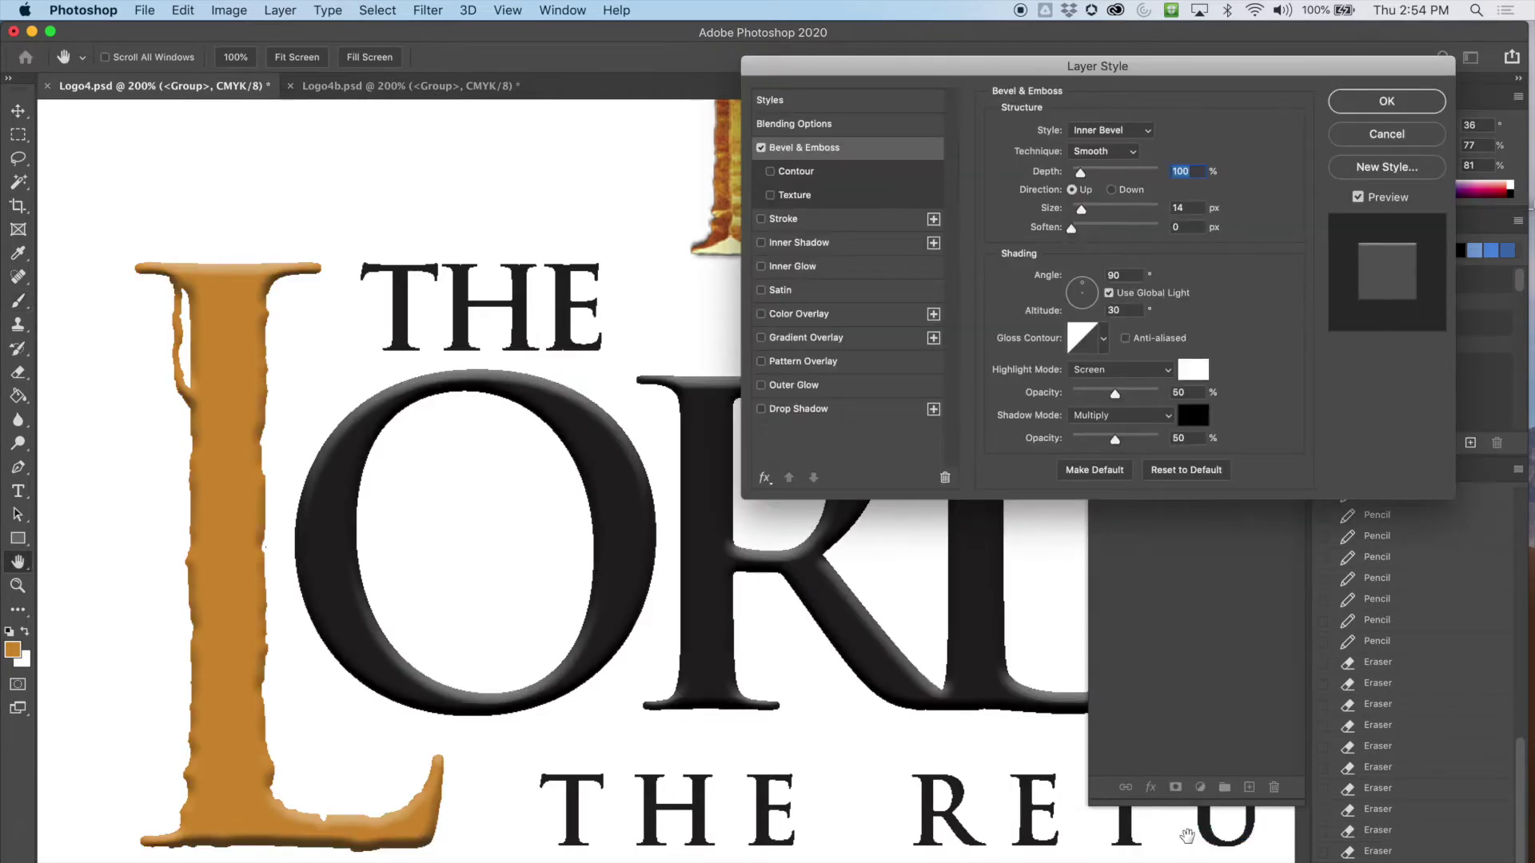
pyautogui.moveTo(991, 72); pyautogui.dragTo(899, 369)
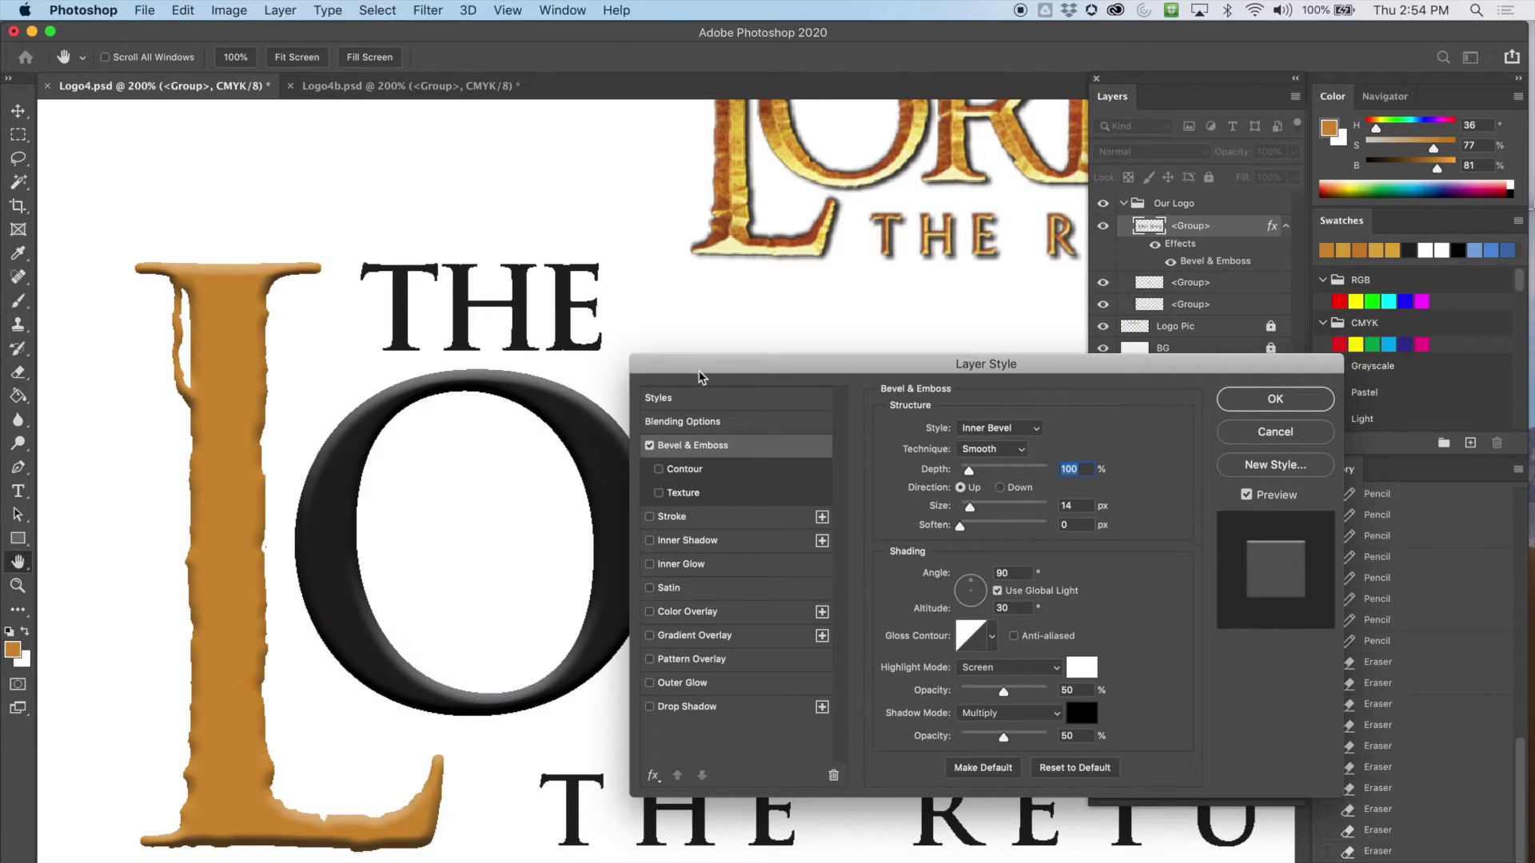
# Try the Texture and Contour options of the Bevel & Emboss effect and leave both off
pyautogui.click(658, 493)
pyautogui.click(658, 494)
pyautogui.click(658, 493)
pyautogui.click(658, 494)
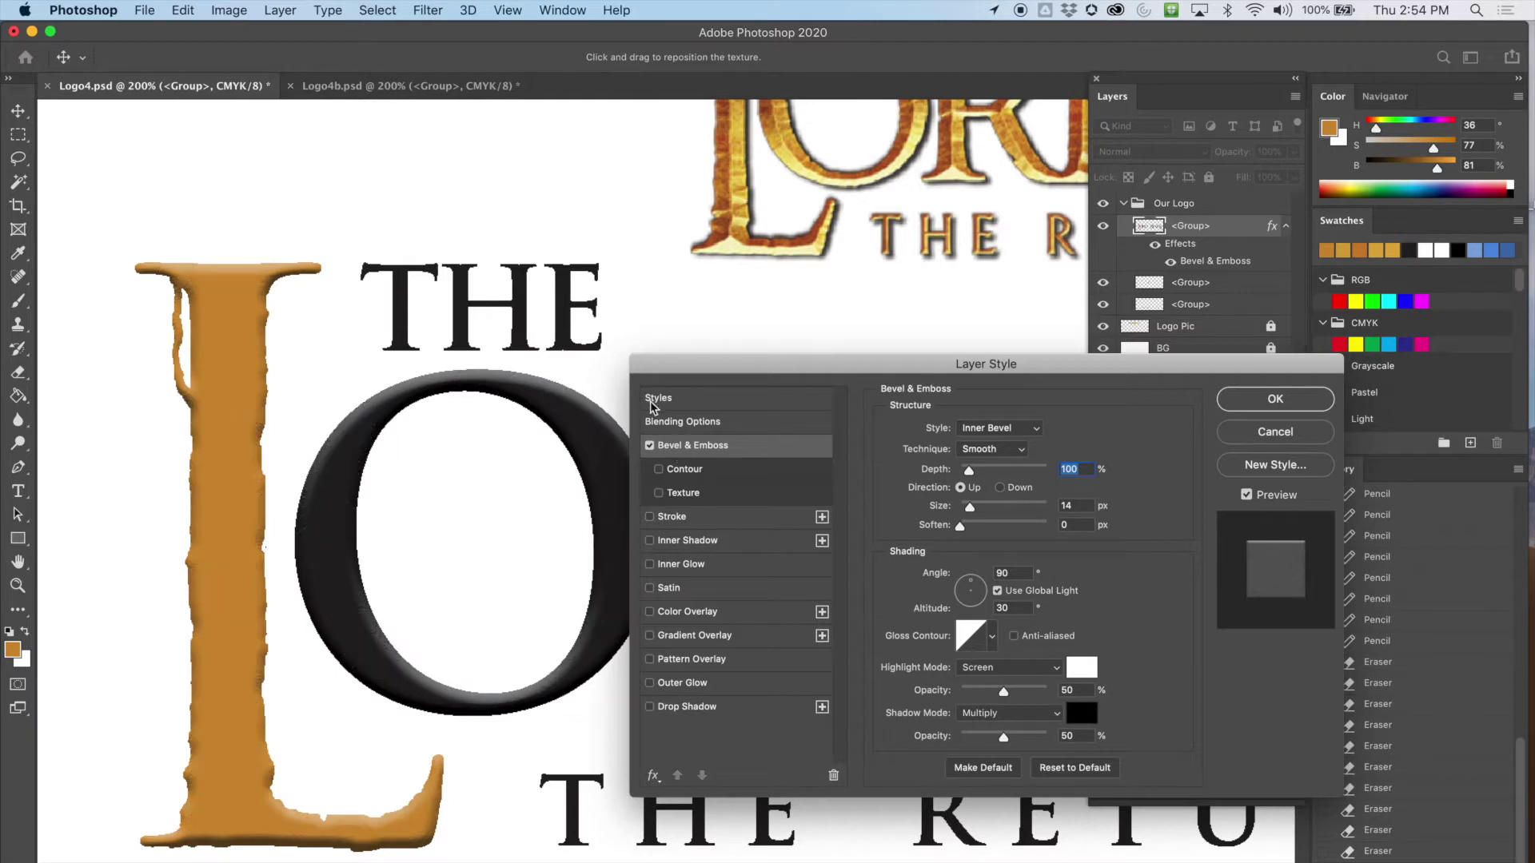
pyautogui.click(659, 470)
pyautogui.press('space')
pyautogui.click(659, 471)
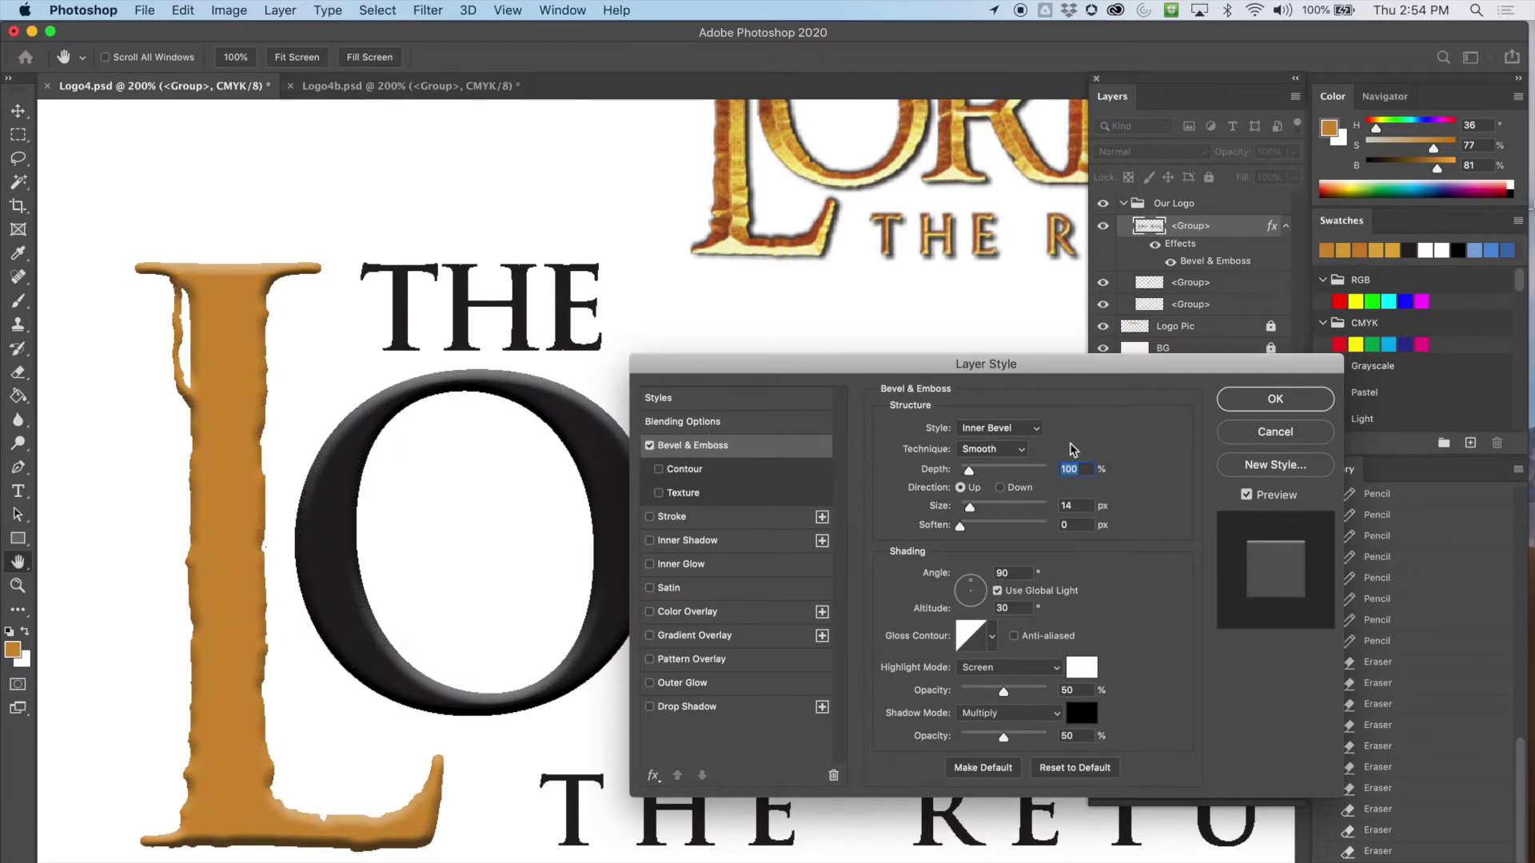
# Preview the Outer Bevel, Emboss, Pillow Emboss and Stroke Emboss styles on the lettering and return to Inner Bevel
pyautogui.click(1004, 436)
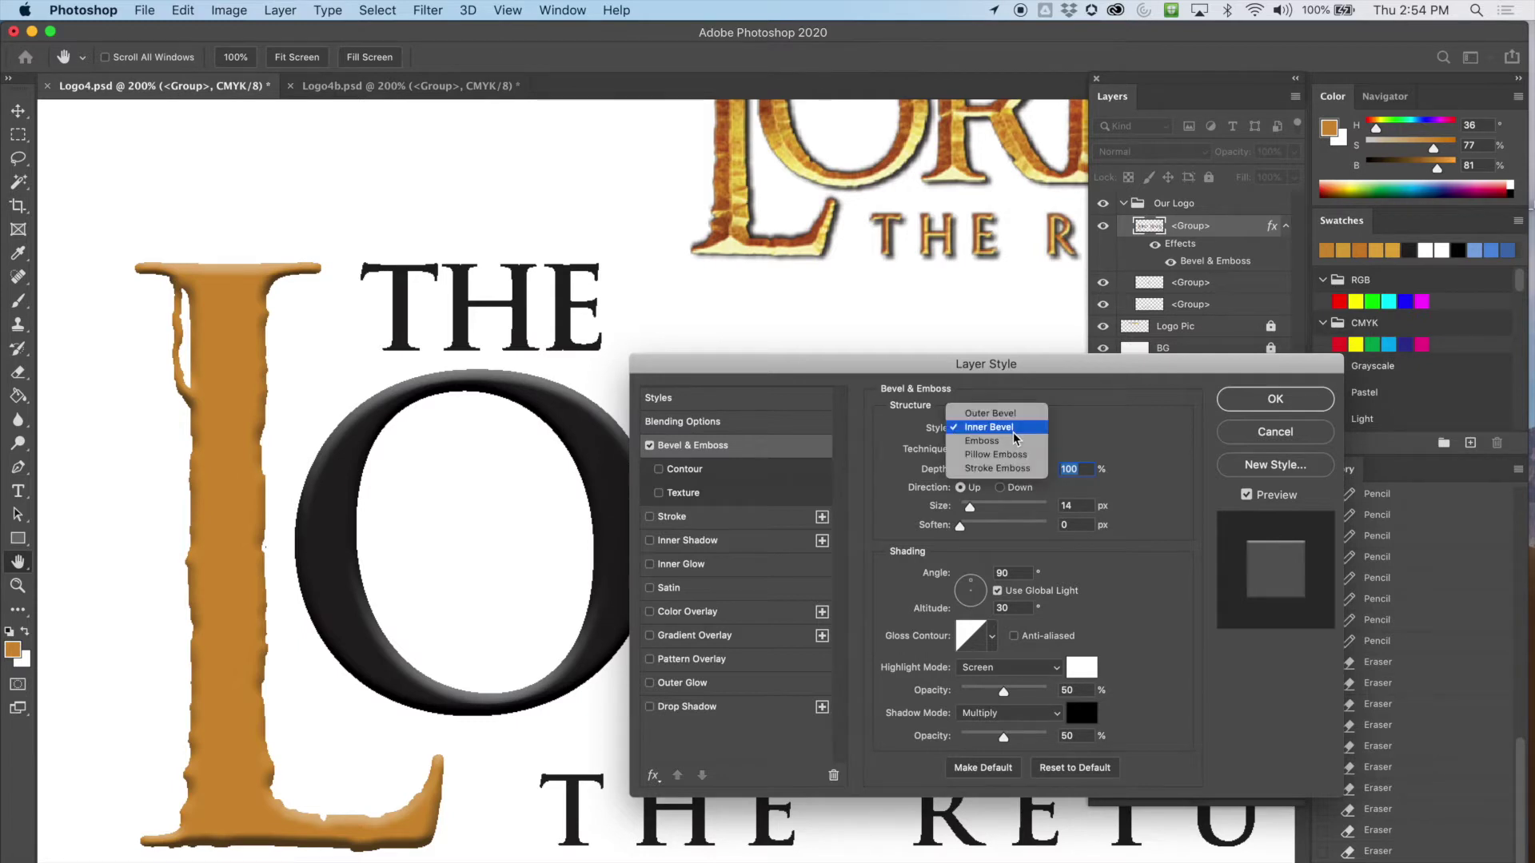
pyautogui.click(1010, 419)
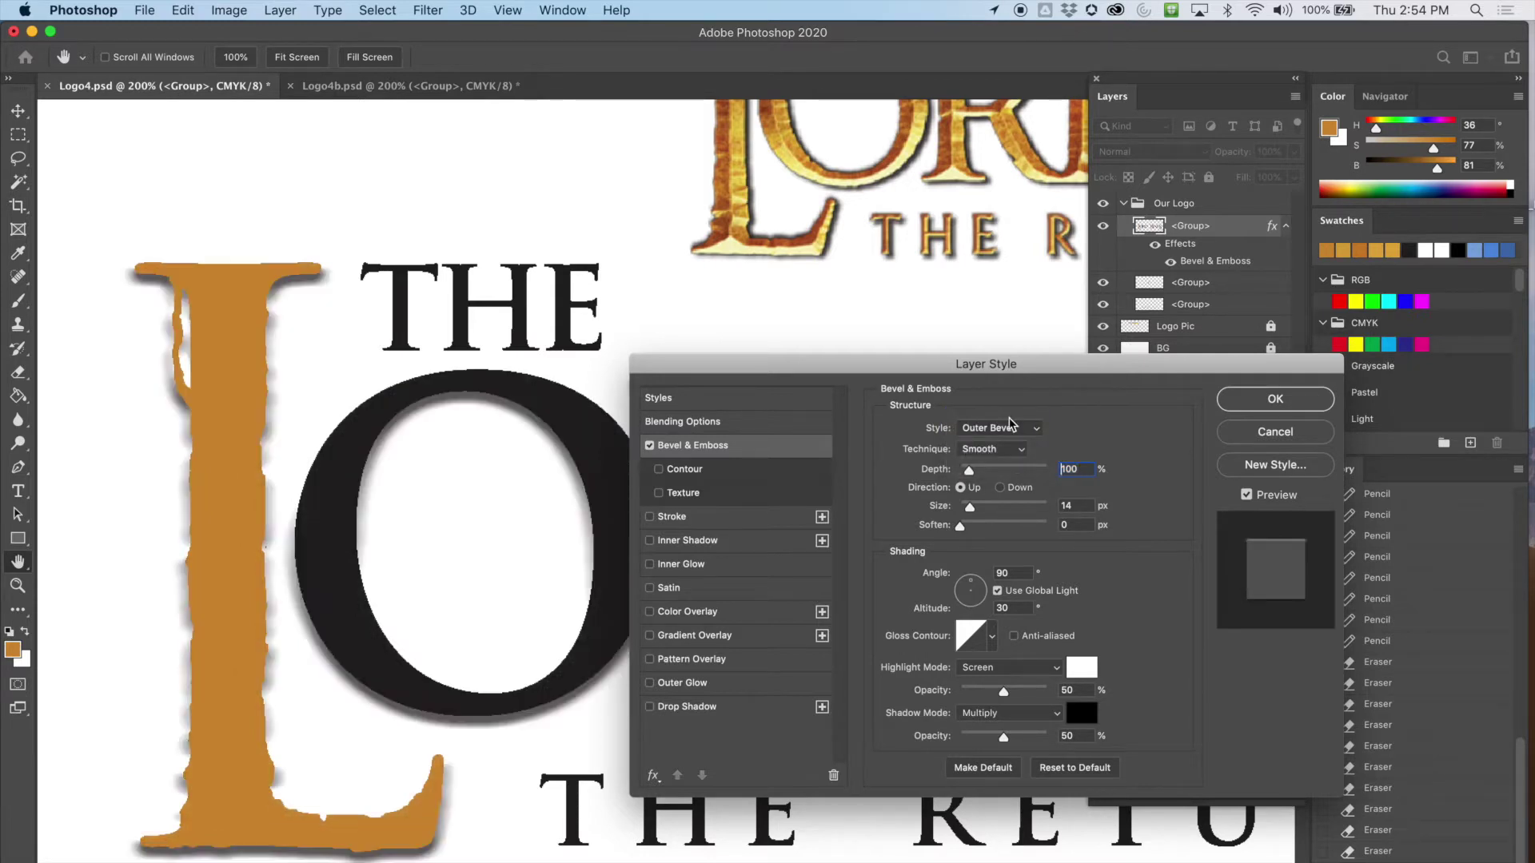
pyautogui.click(1009, 425)
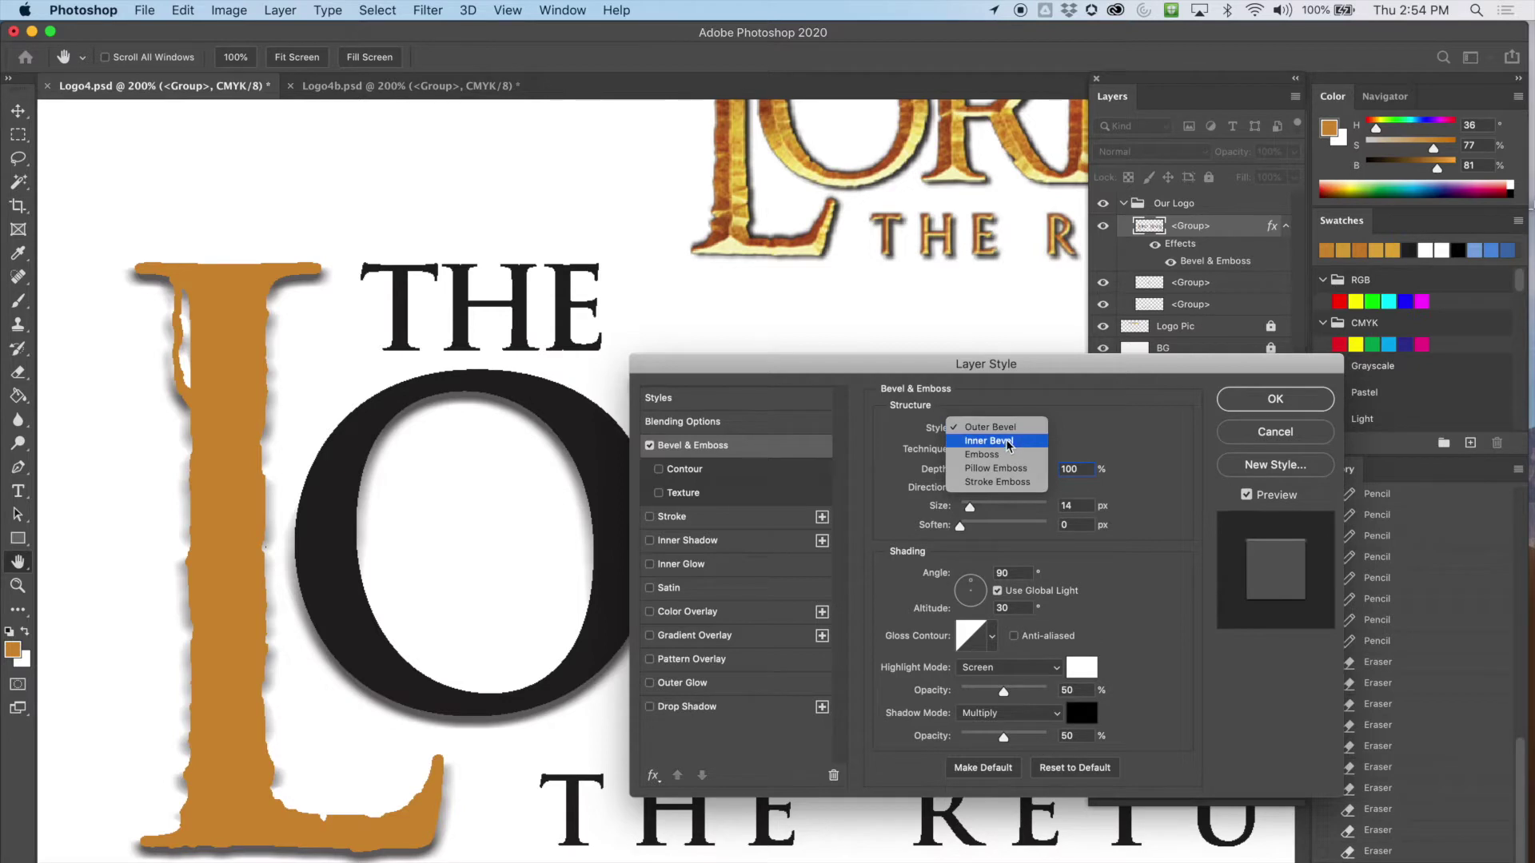
pyautogui.click(998, 455)
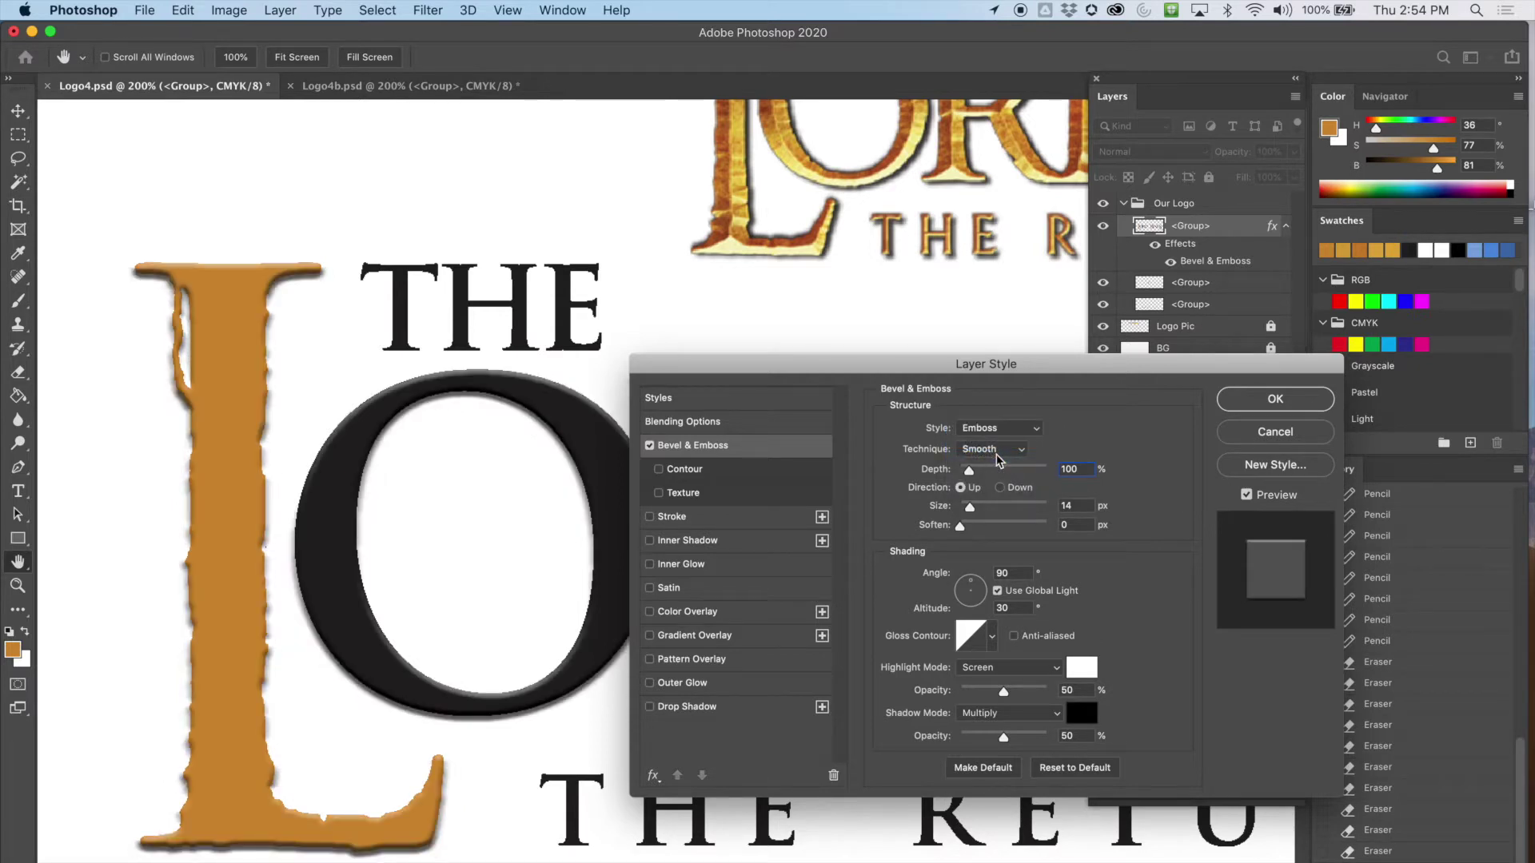
pyautogui.click(1015, 450)
pyautogui.click(1017, 452)
pyautogui.click(1008, 427)
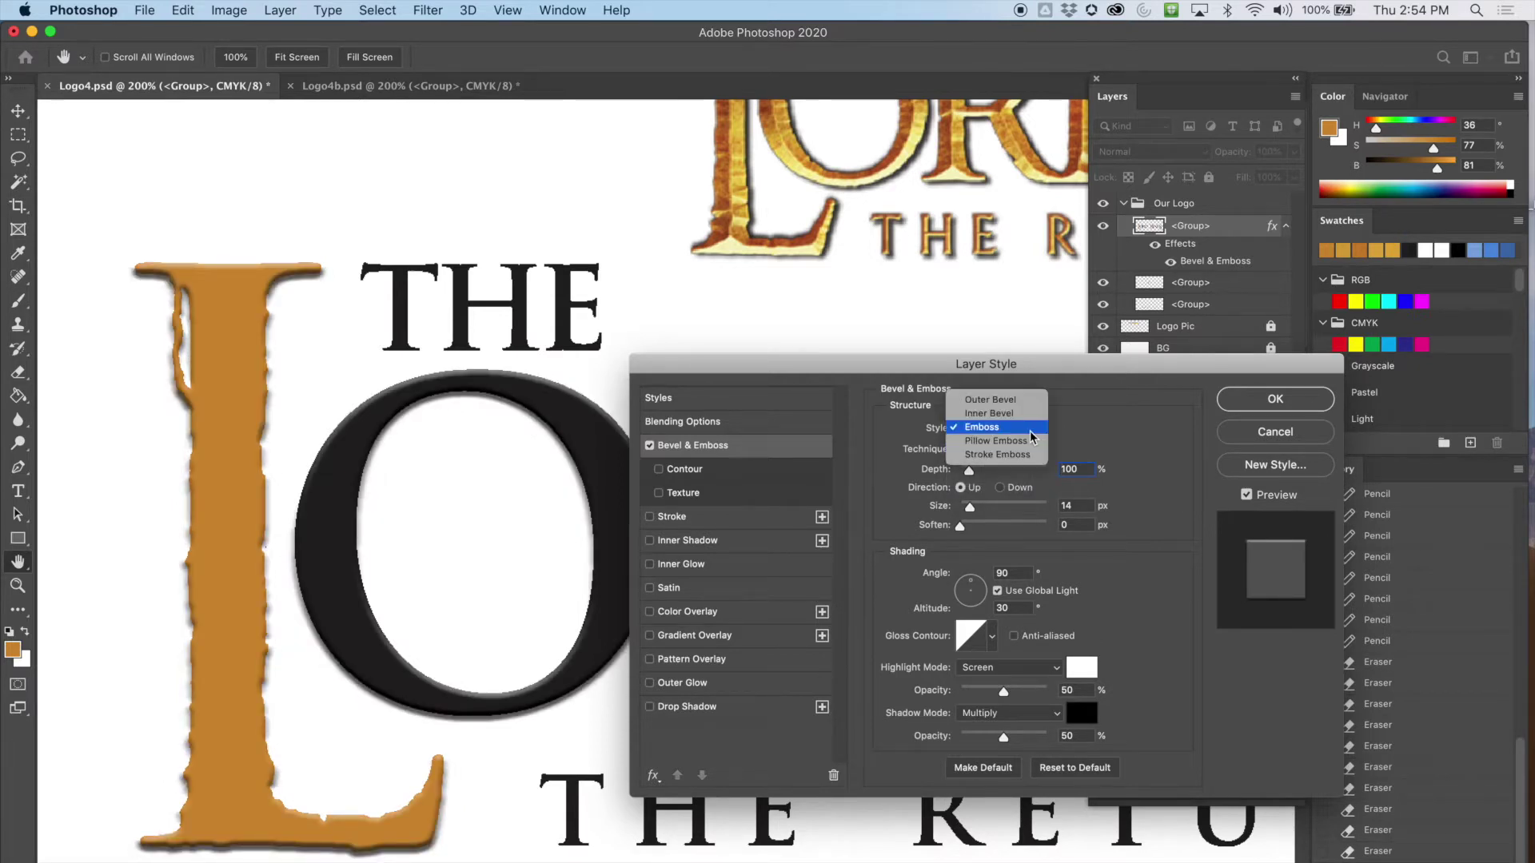
pyautogui.click(1019, 445)
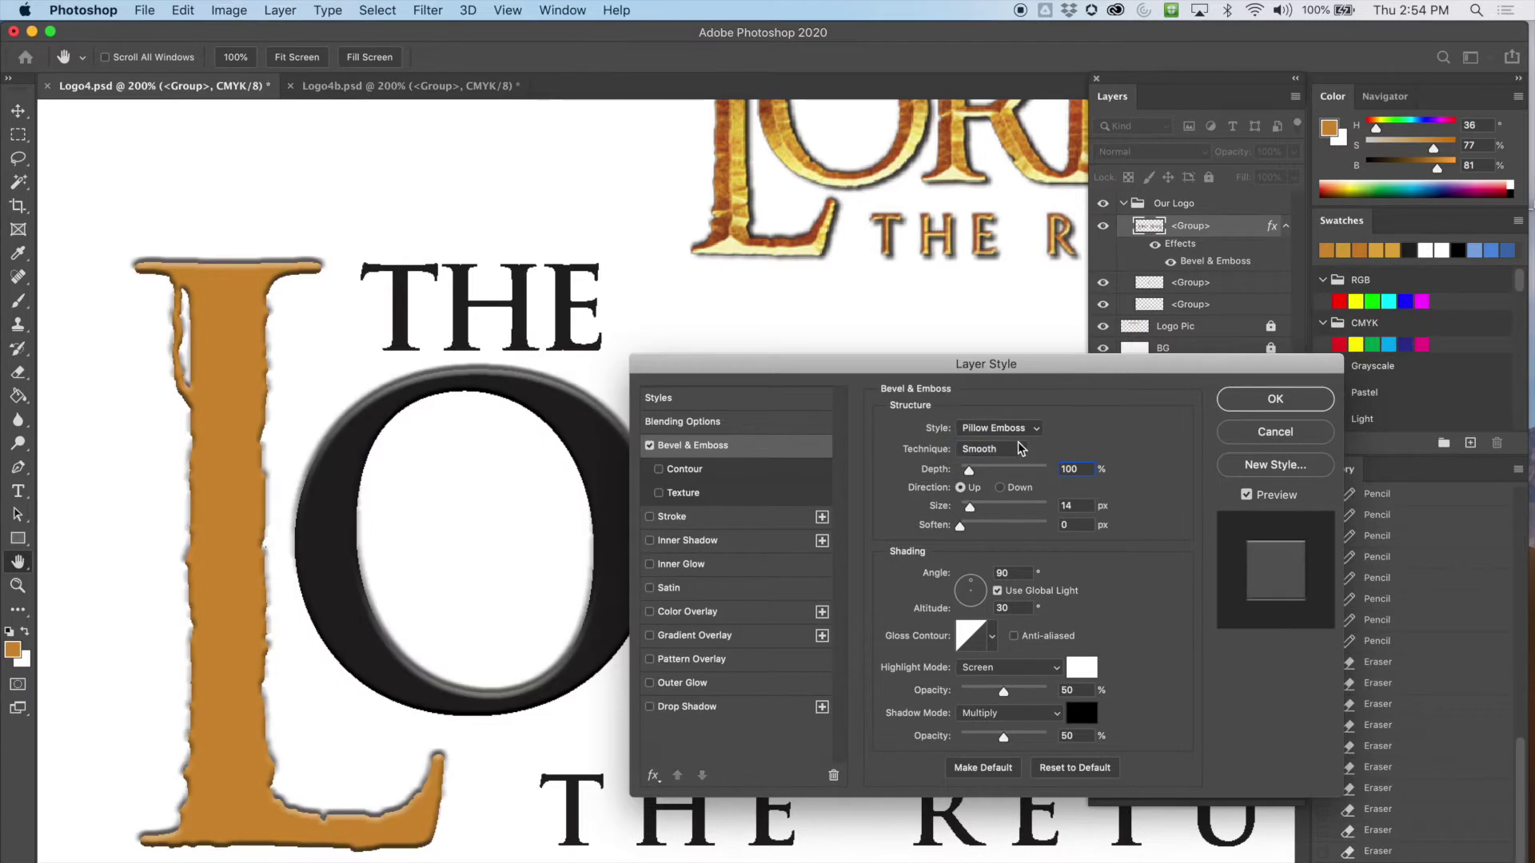
pyautogui.click(1024, 437)
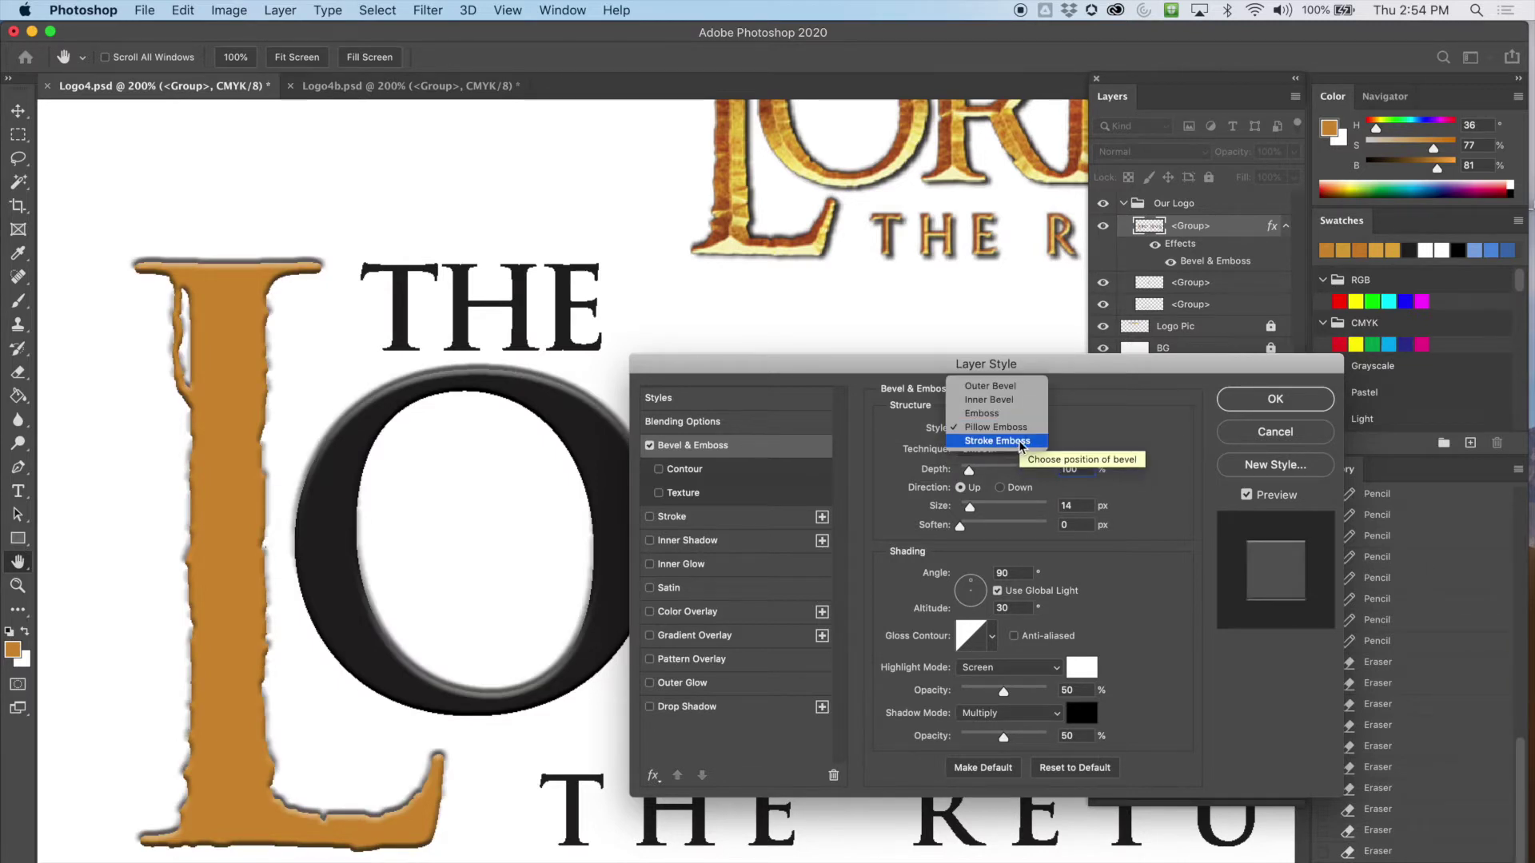
pyautogui.click(1020, 445)
pyautogui.click(1027, 432)
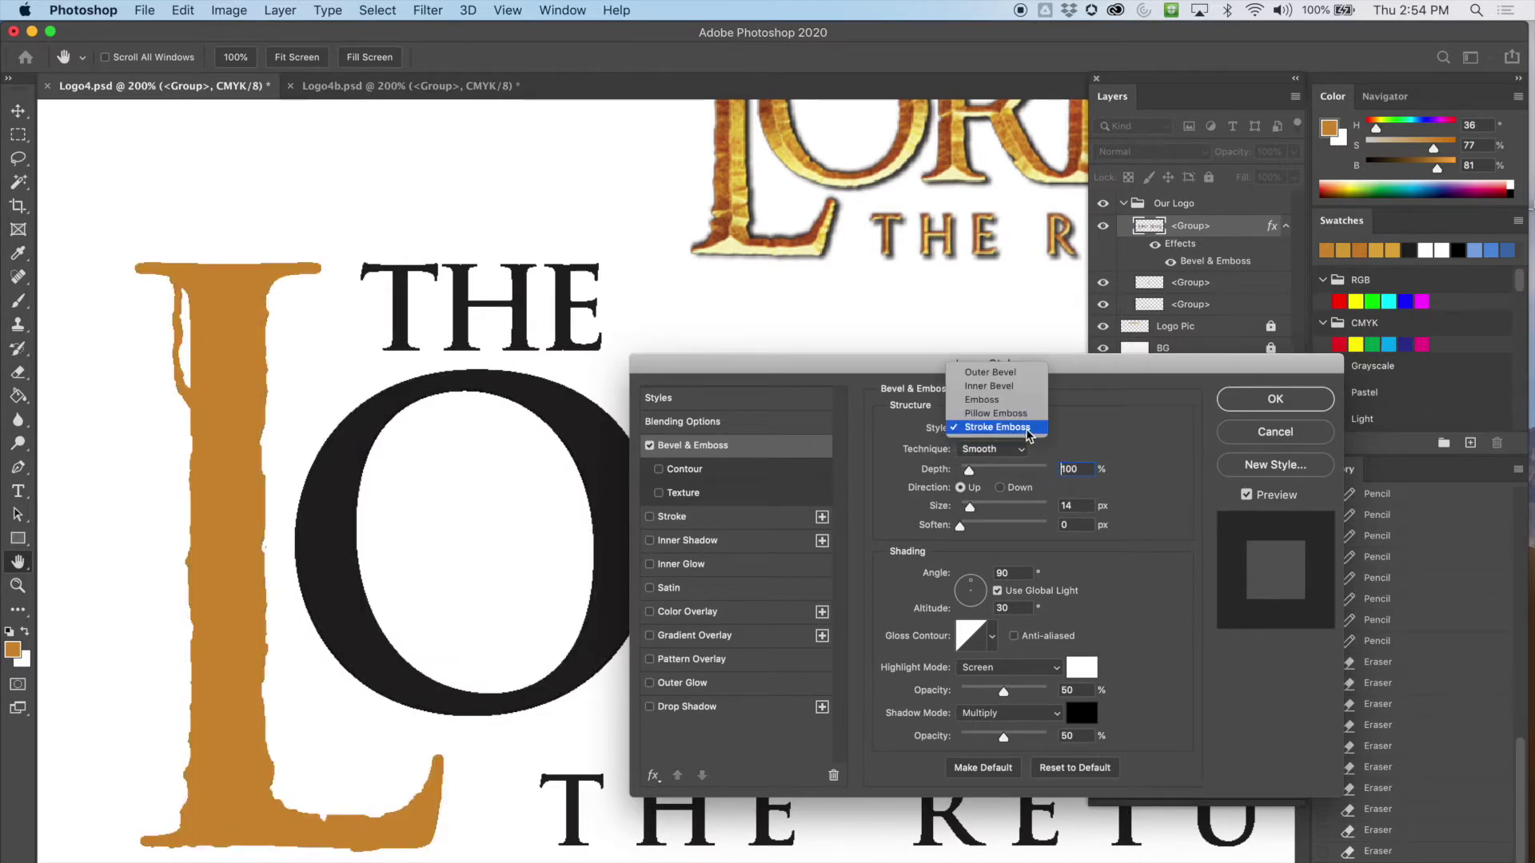
pyautogui.click(1014, 389)
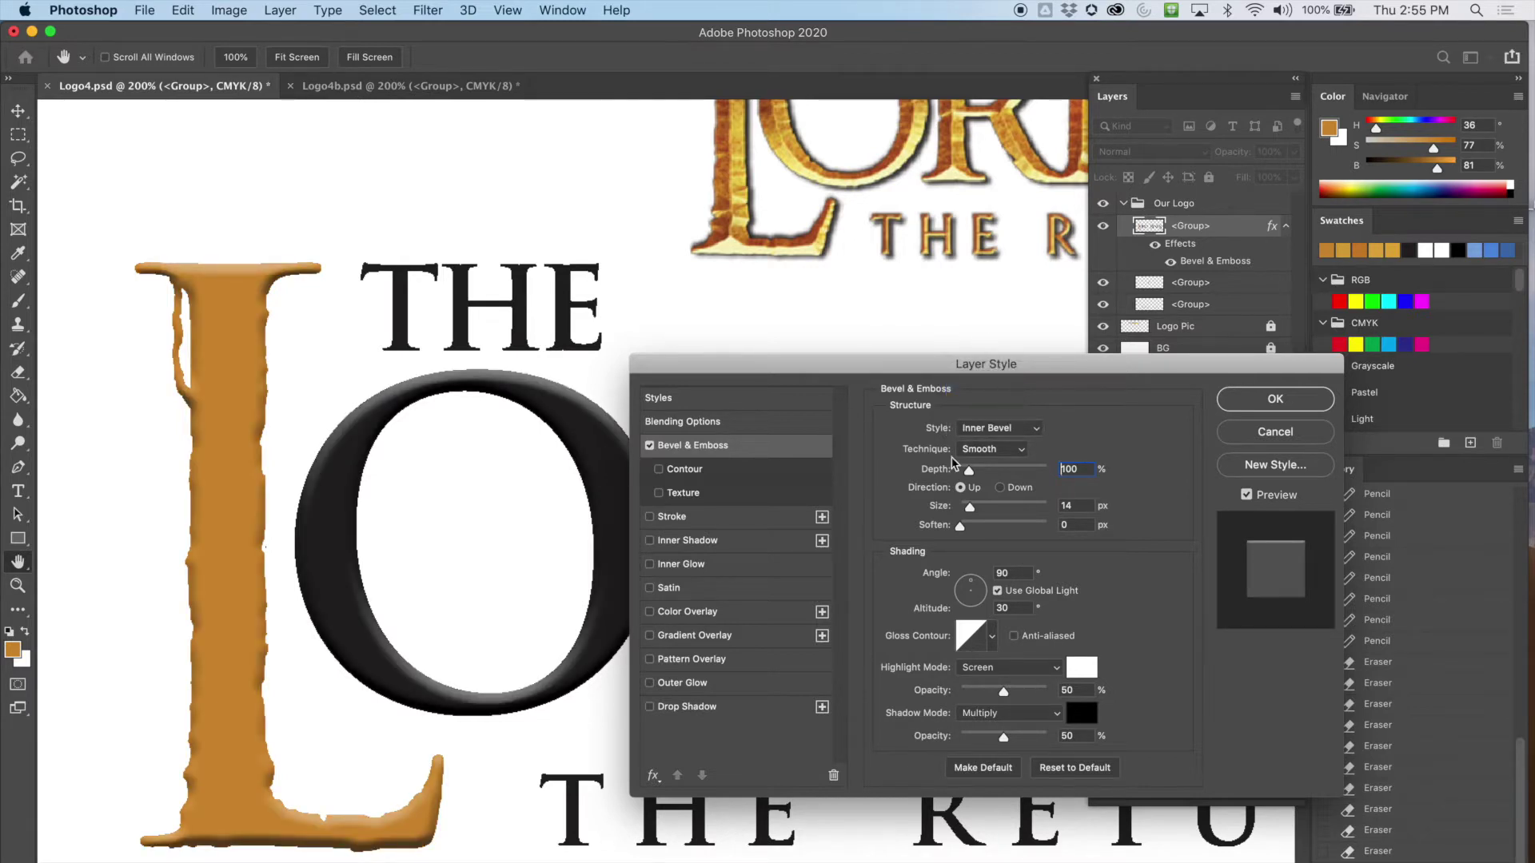
# Set the bevel's depth to 657%, size to 57 px and soften to 0 px, using the Chisel Soft technique
pyautogui.moveTo(969, 471); pyautogui.dragTo(1017, 473)
pyautogui.moveTo(960, 528)
pyautogui.mouseDown()
pyautogui.moveTo(1024, 531)
pyautogui.moveTo(951, 531)
pyautogui.mouseUp()
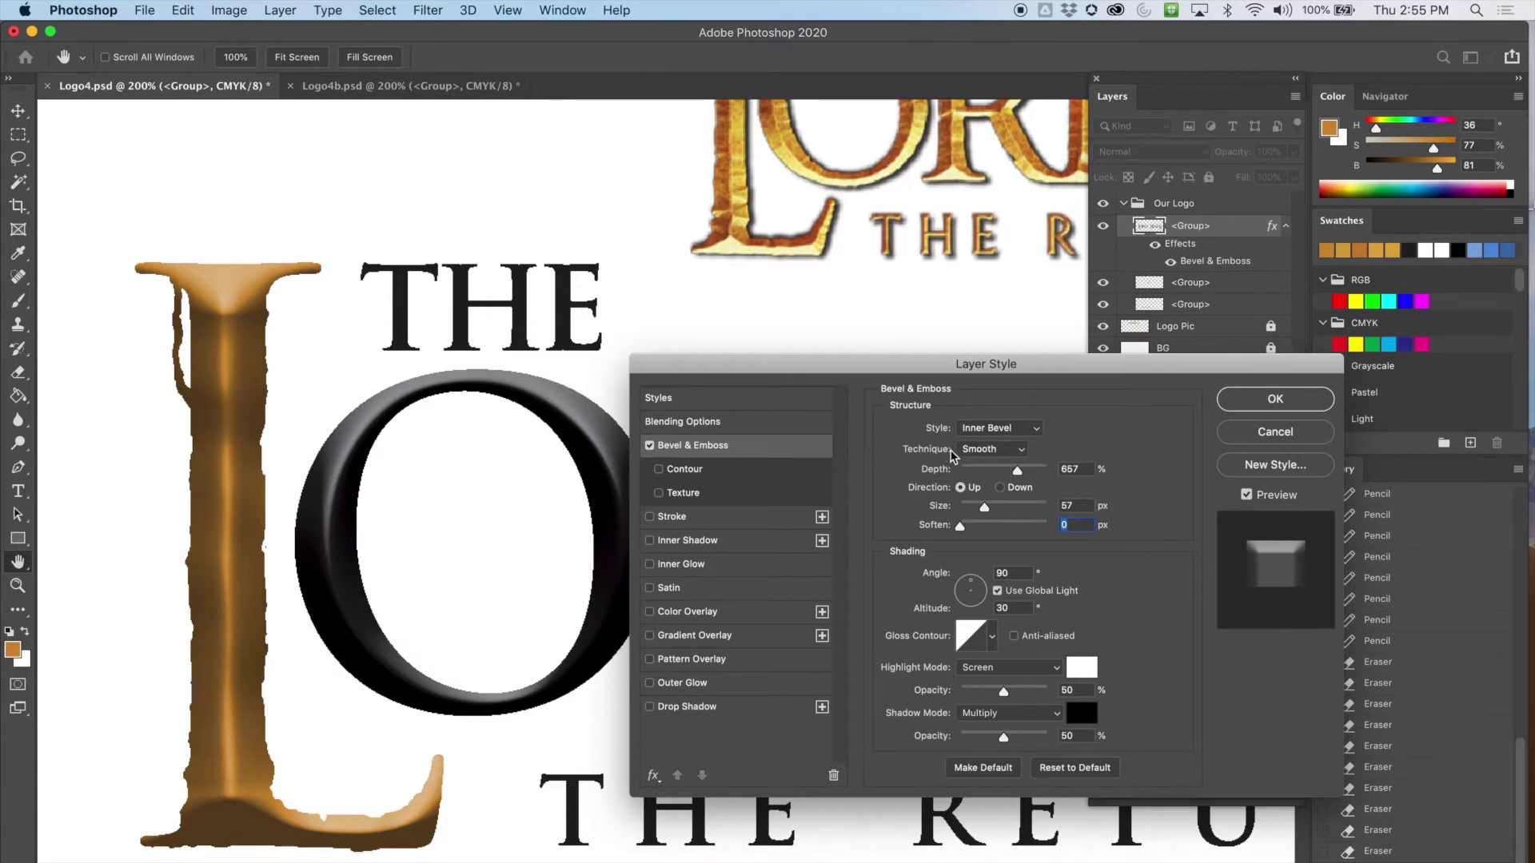
pyautogui.click(971, 450)
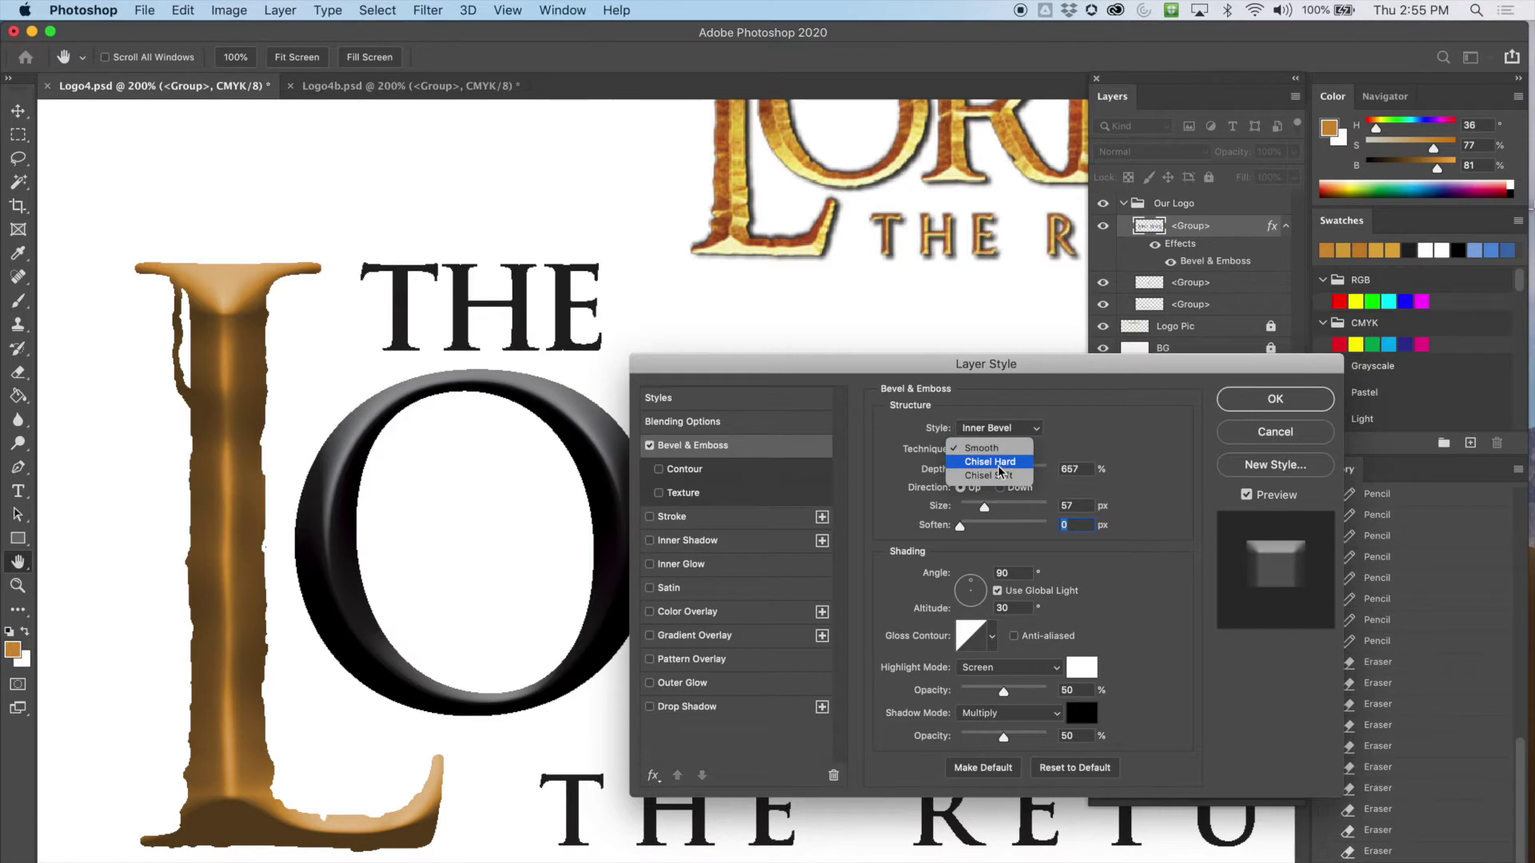
pyautogui.click(989, 476)
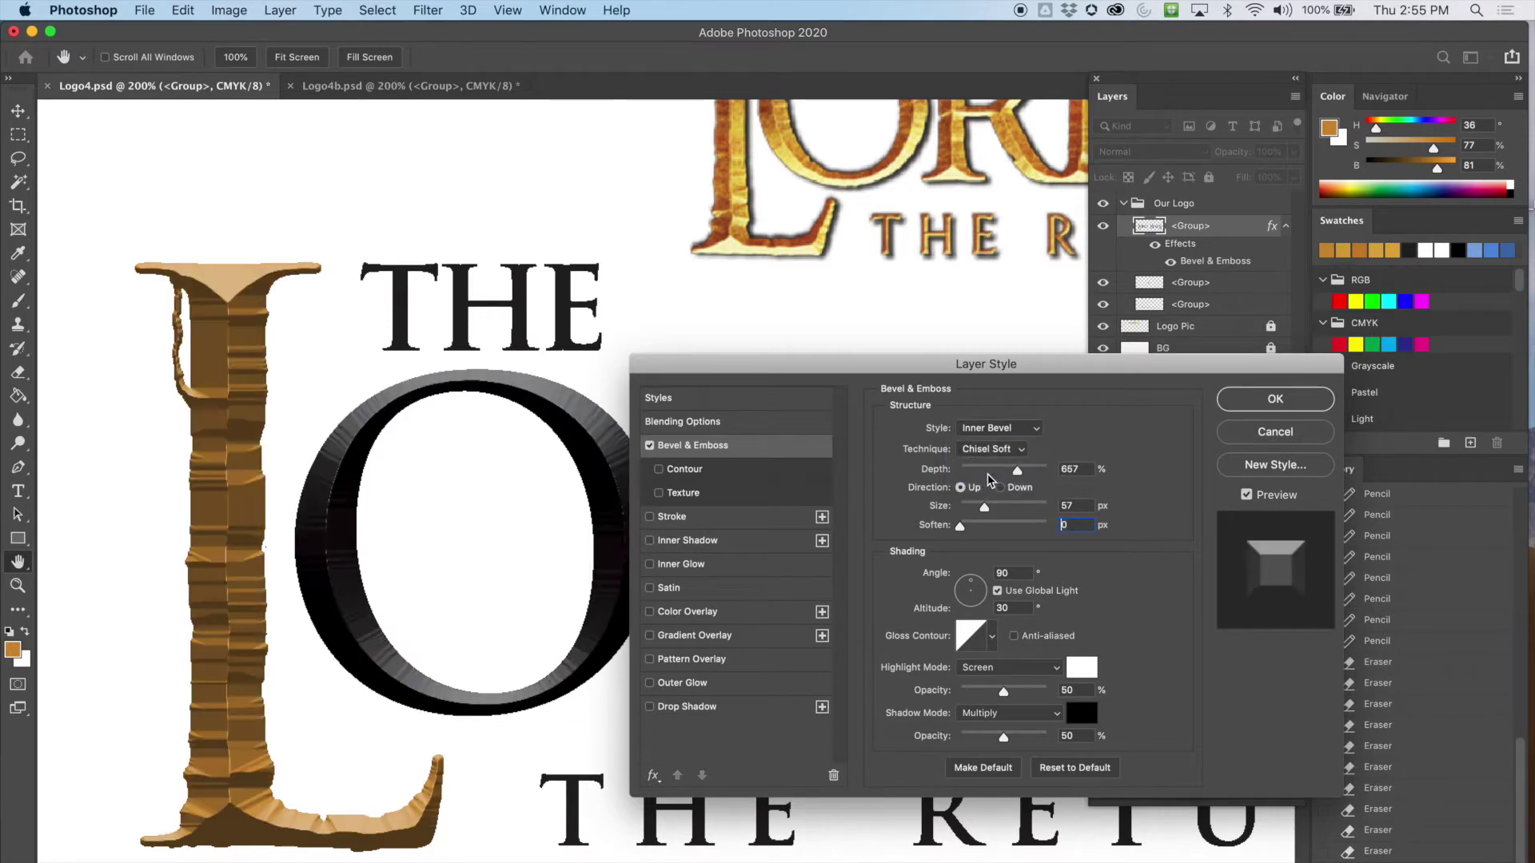
# Compare the Chisel Hard and Chisel Soft techniques on the bevelled lettering, ending on Chisel Soft
pyautogui.click(990, 449)
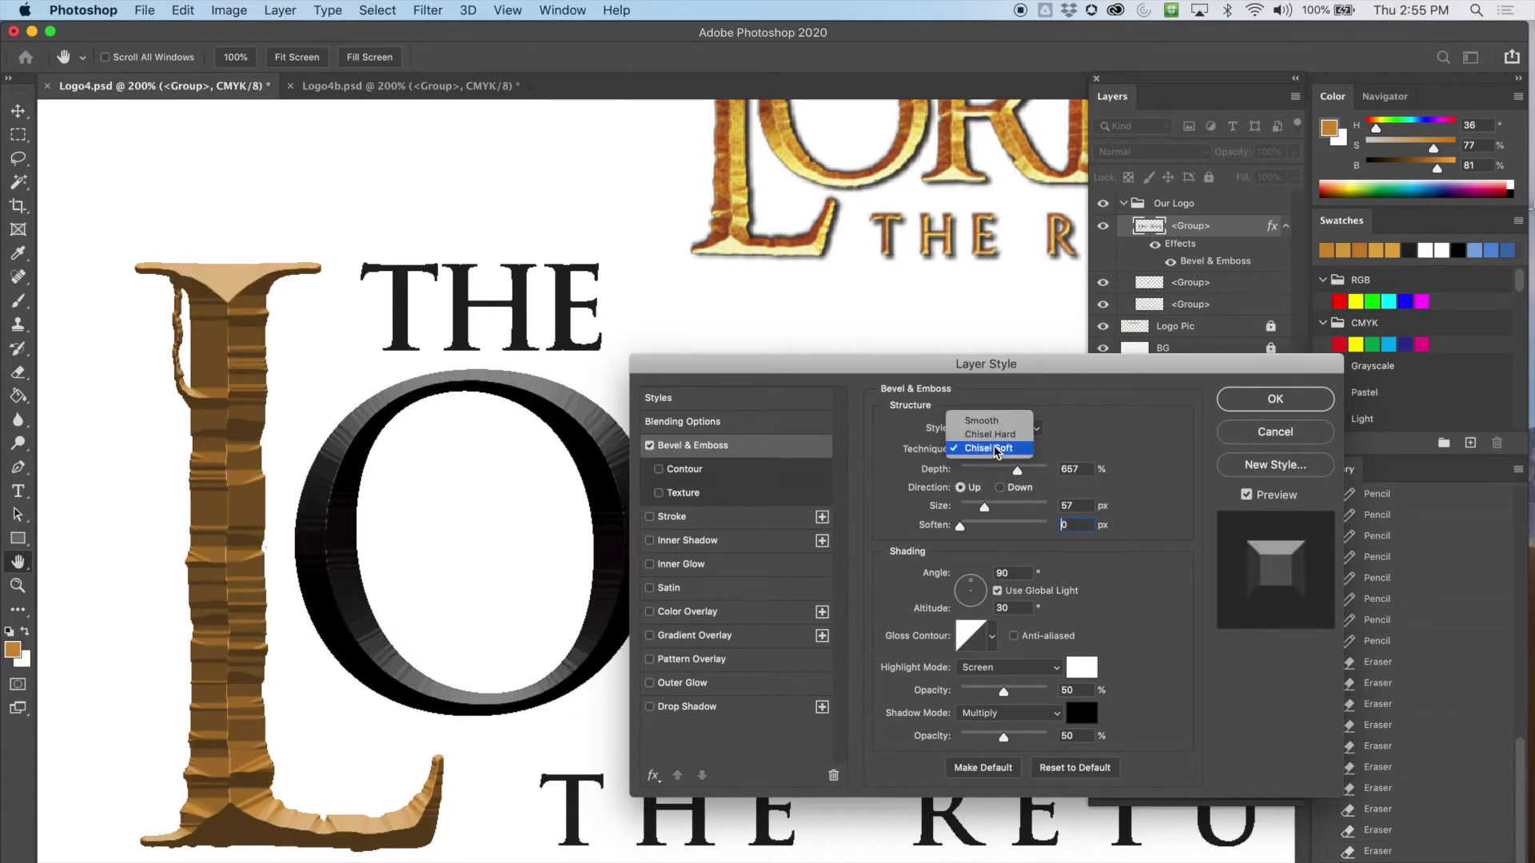
pyautogui.click(998, 440)
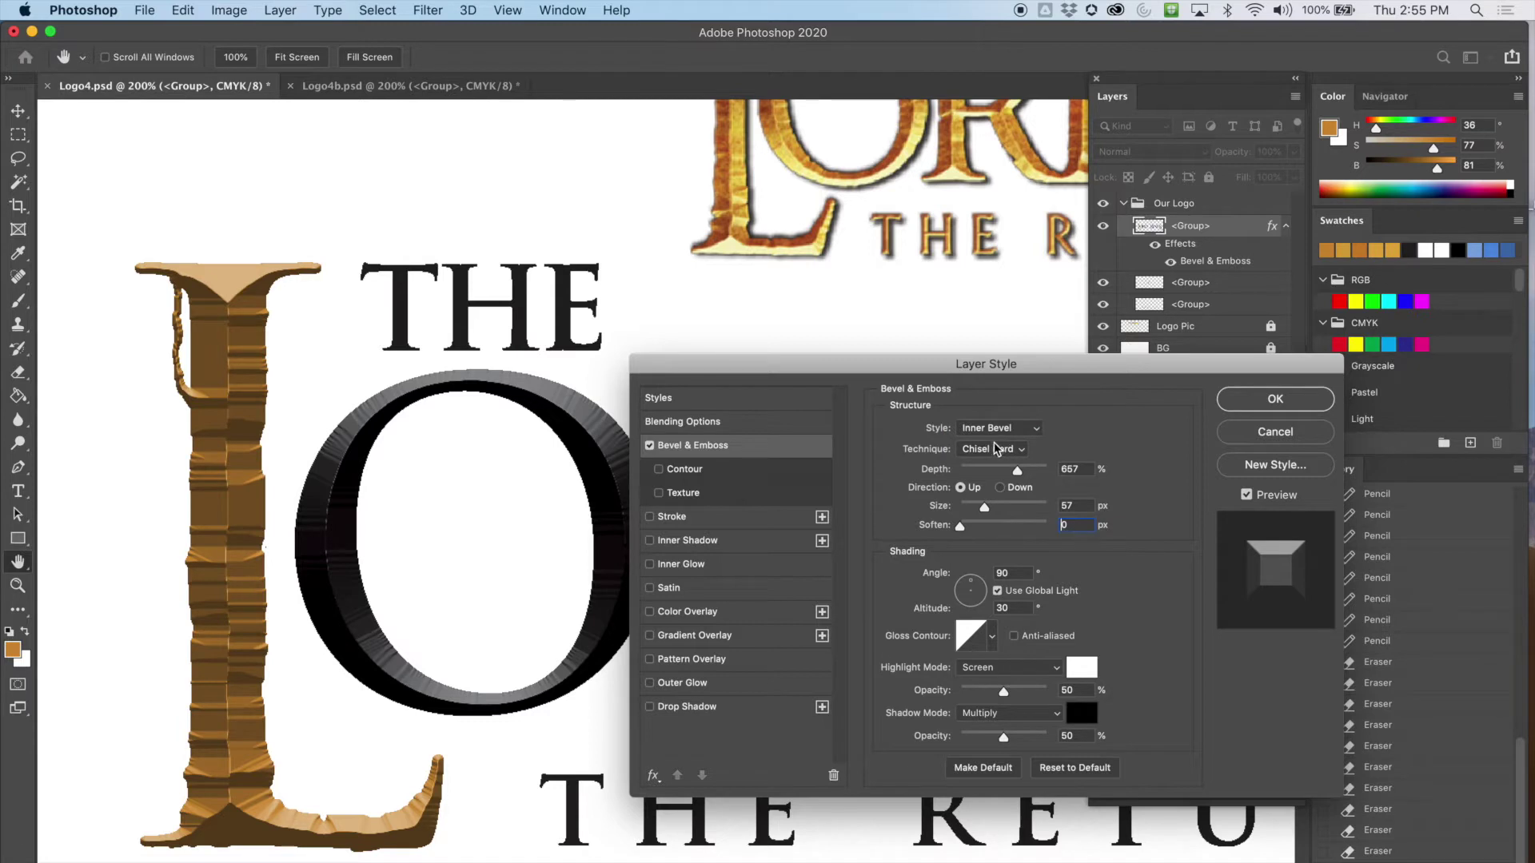
pyautogui.click(1000, 452)
pyautogui.click(991, 462)
pyautogui.click(997, 452)
pyautogui.click(996, 435)
pyautogui.click(1001, 453)
pyautogui.click(998, 462)
# Set the bevel's depth to 407%, size to 49 px and soften to 0 px
pyautogui.moveTo(1017, 470); pyautogui.dragTo(1005, 539)
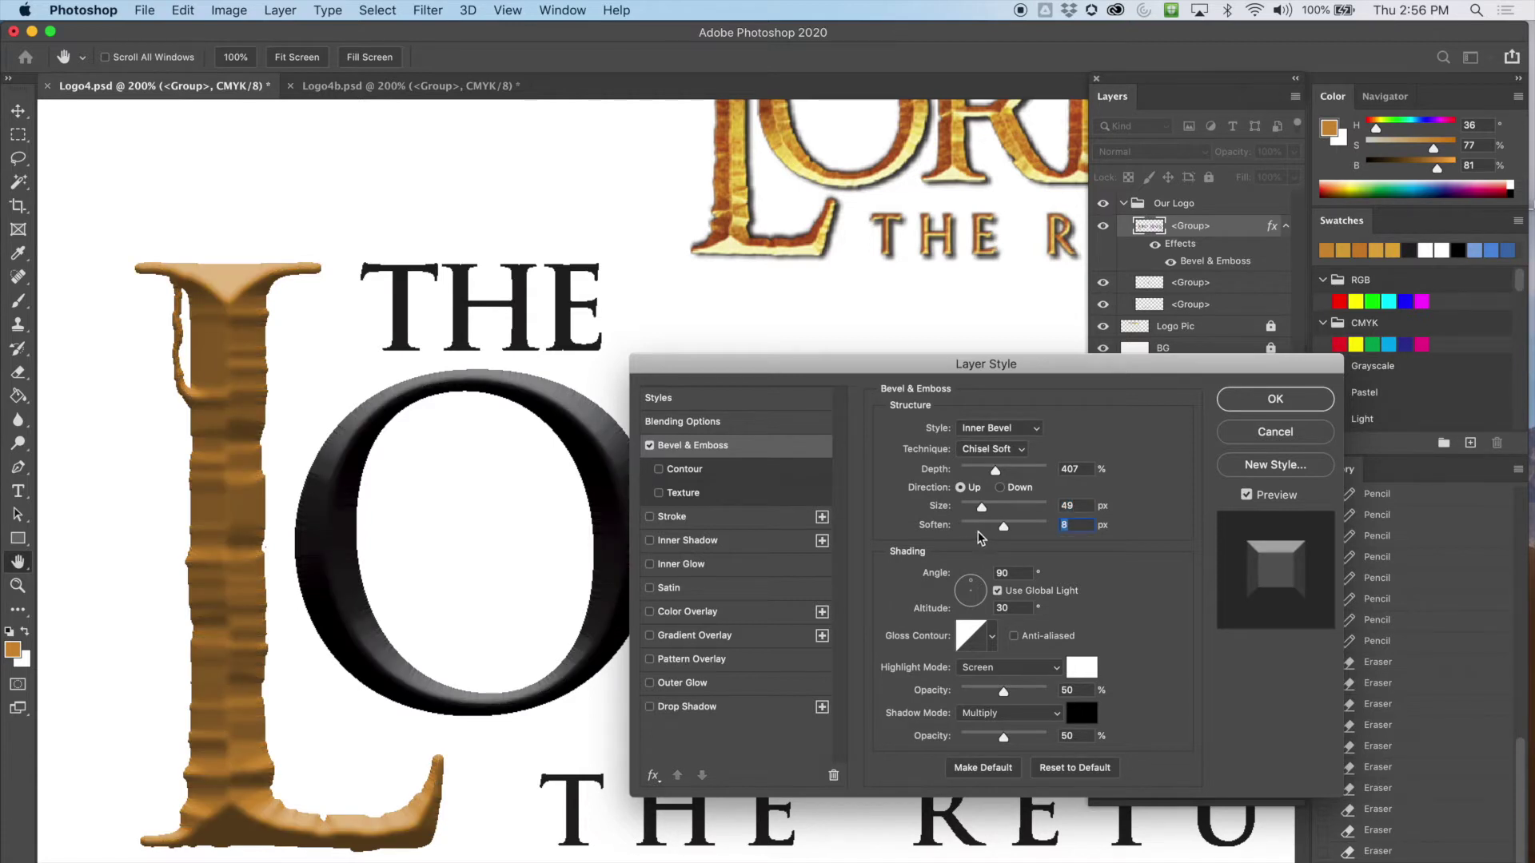
pyautogui.moveTo(1001, 526); pyautogui.dragTo(960, 528)
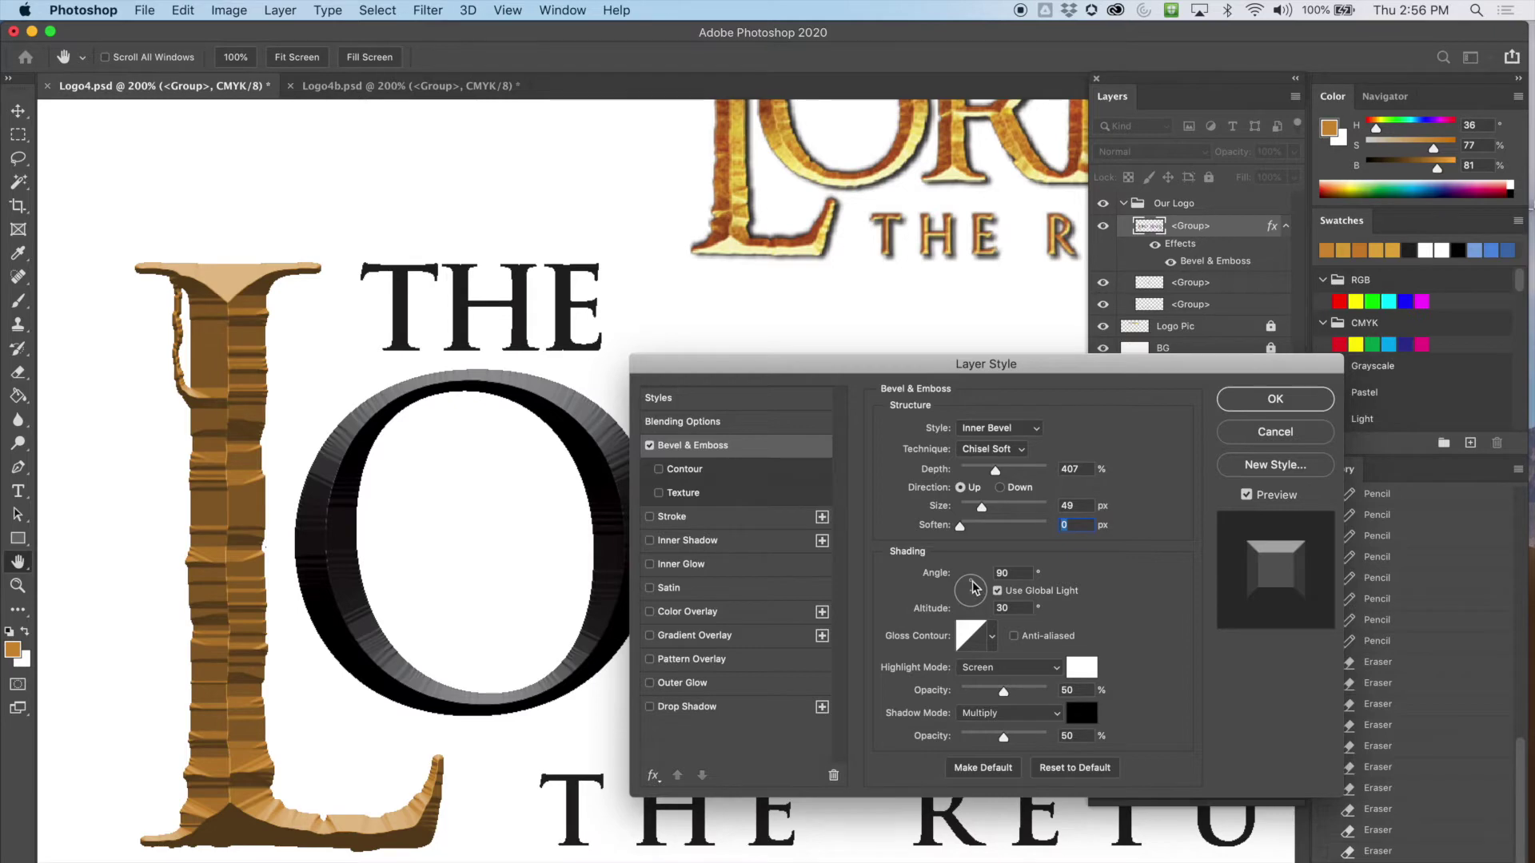
# Set the bevel's shading angle to -74° and altitude to 26°, comparing the lettering with the reference logo's lighting
pyautogui.moveTo(930, 204); pyautogui.dragTo(539, 363)
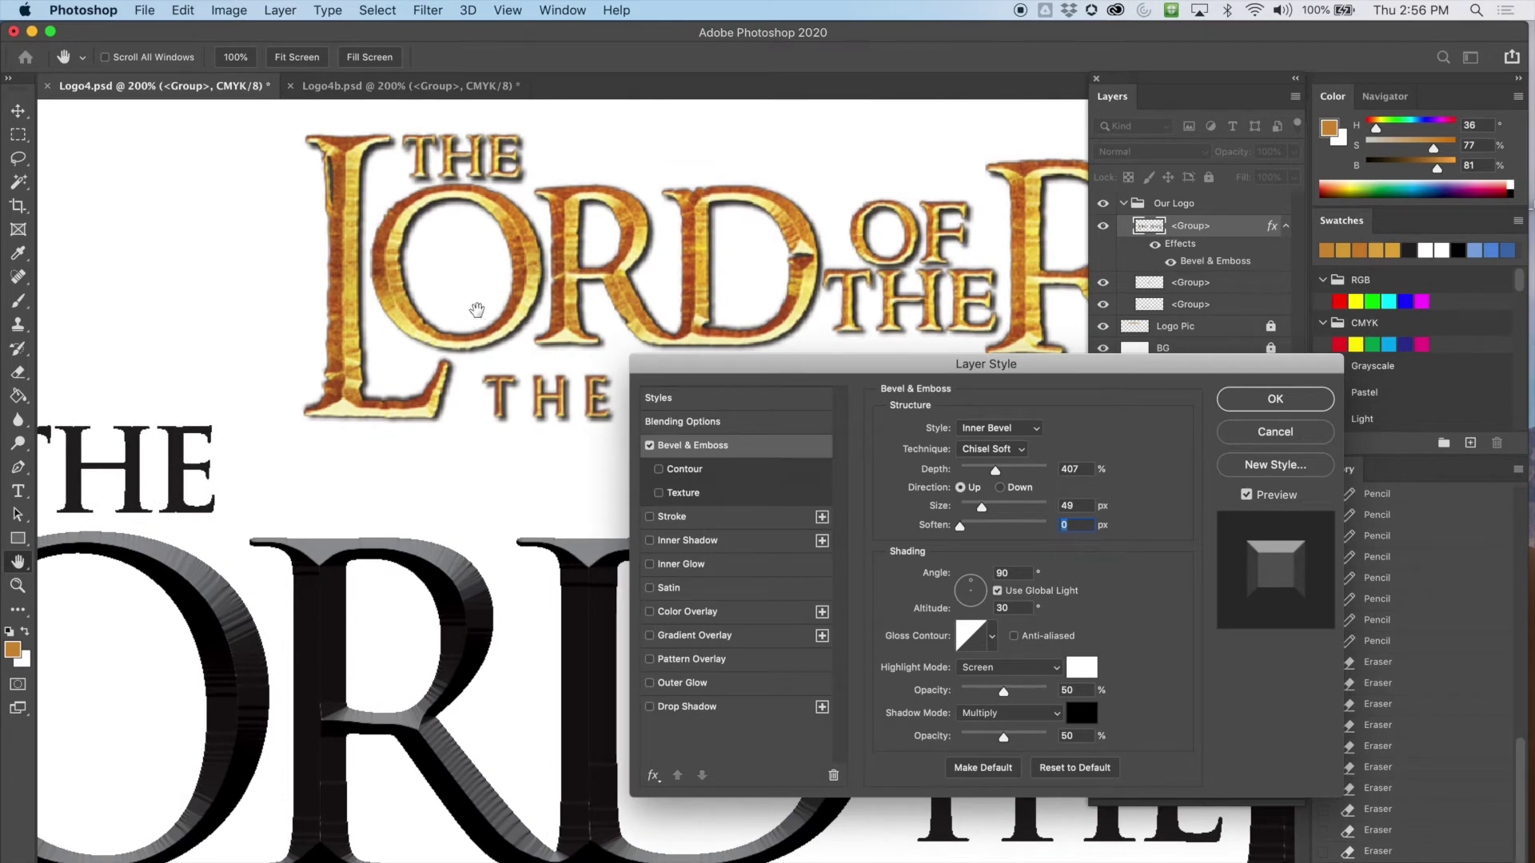
pyautogui.moveTo(427, 538); pyautogui.dragTo(557, 314)
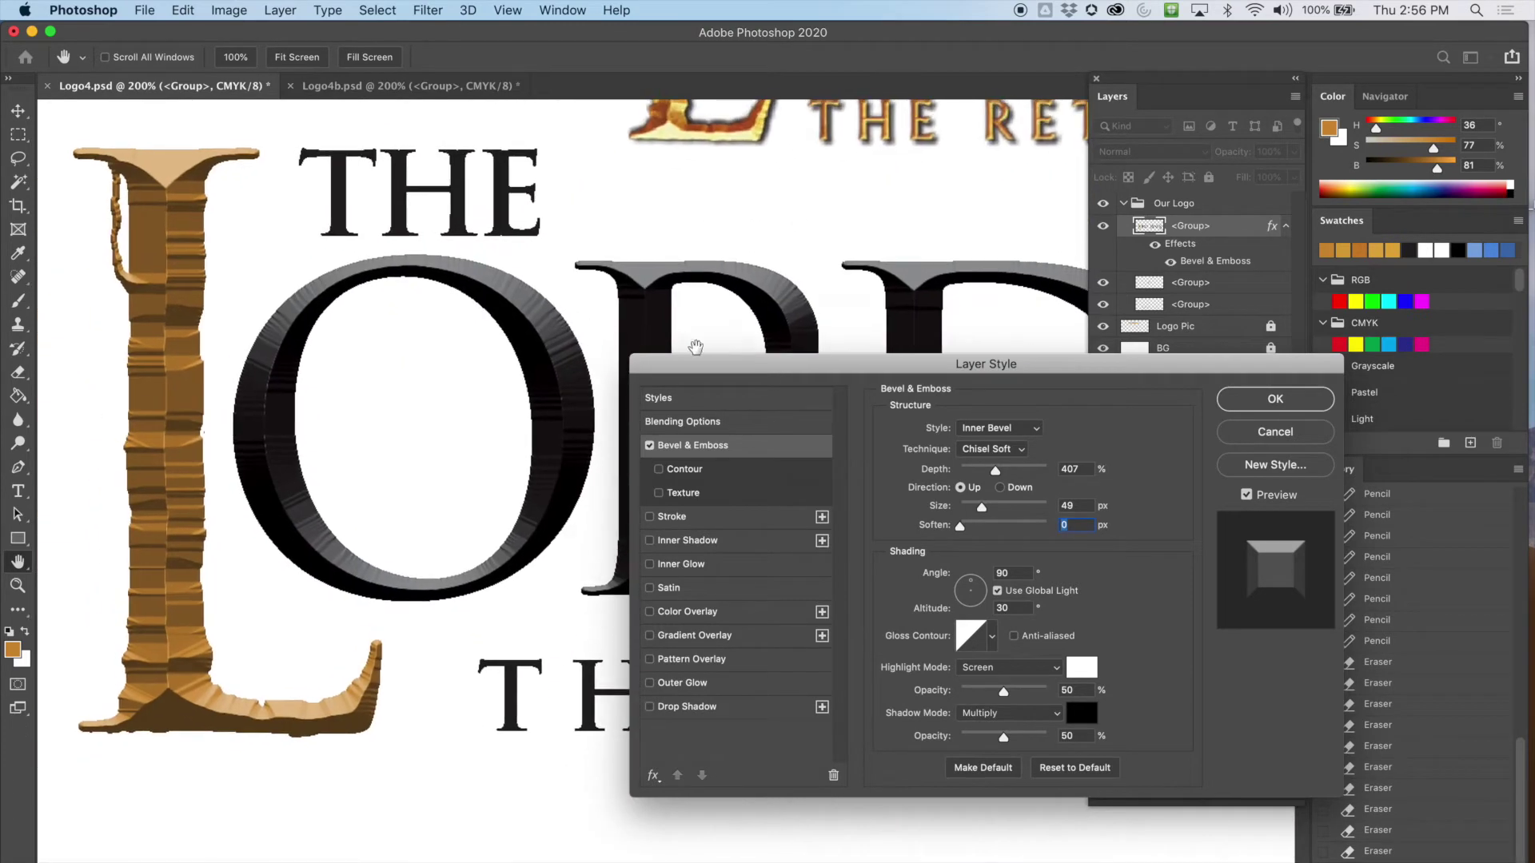
pyautogui.moveTo(970, 588); pyautogui.dragTo(972, 601)
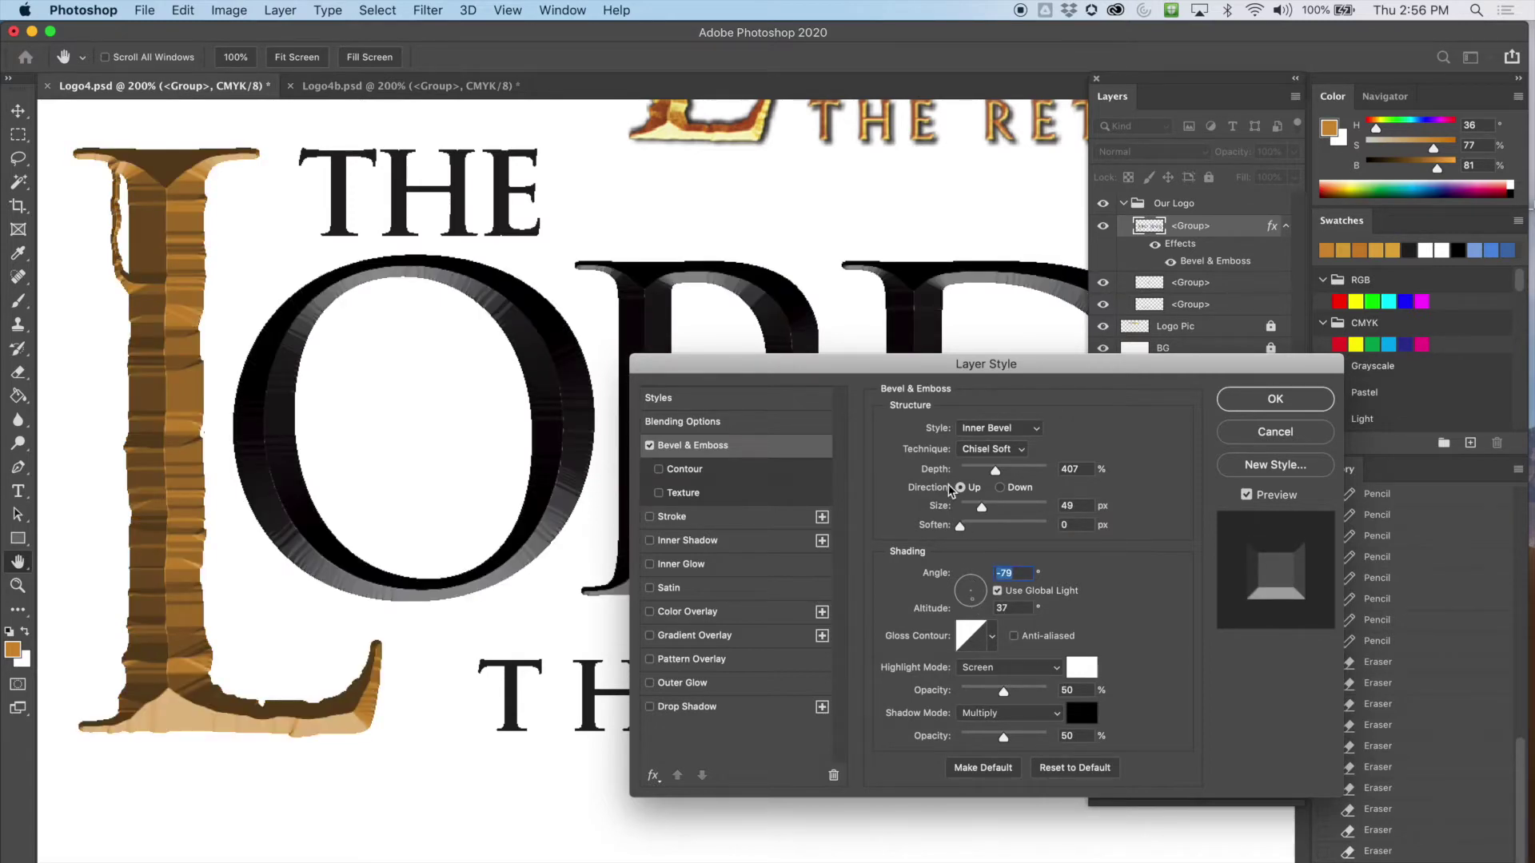
pyautogui.moveTo(753, 260); pyautogui.dragTo(629, 406)
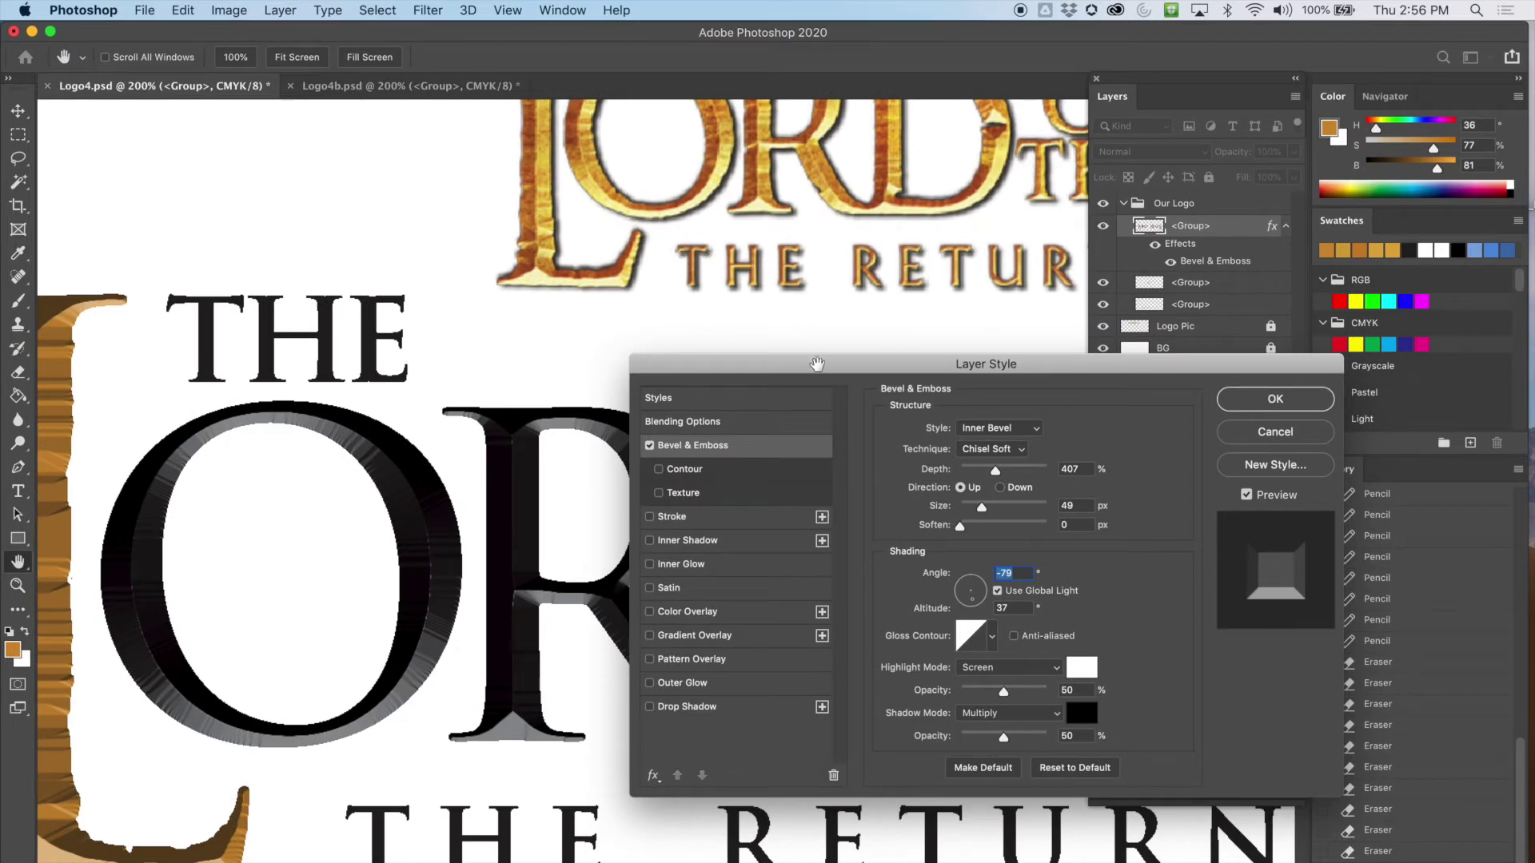
pyautogui.moveTo(415, 398); pyautogui.dragTo(524, 379)
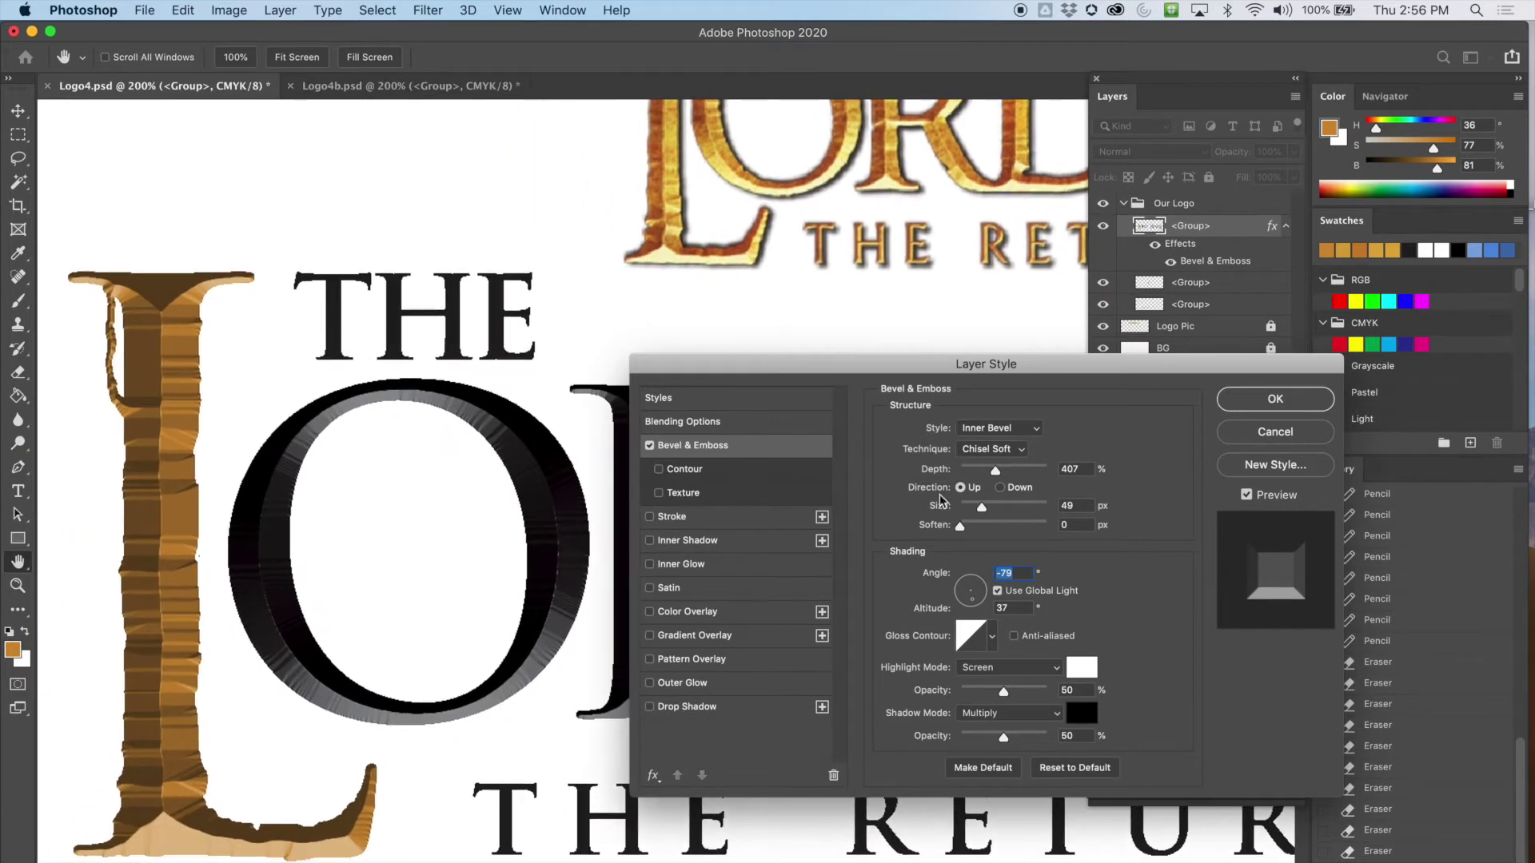
pyautogui.moveTo(973, 600); pyautogui.dragTo(978, 608)
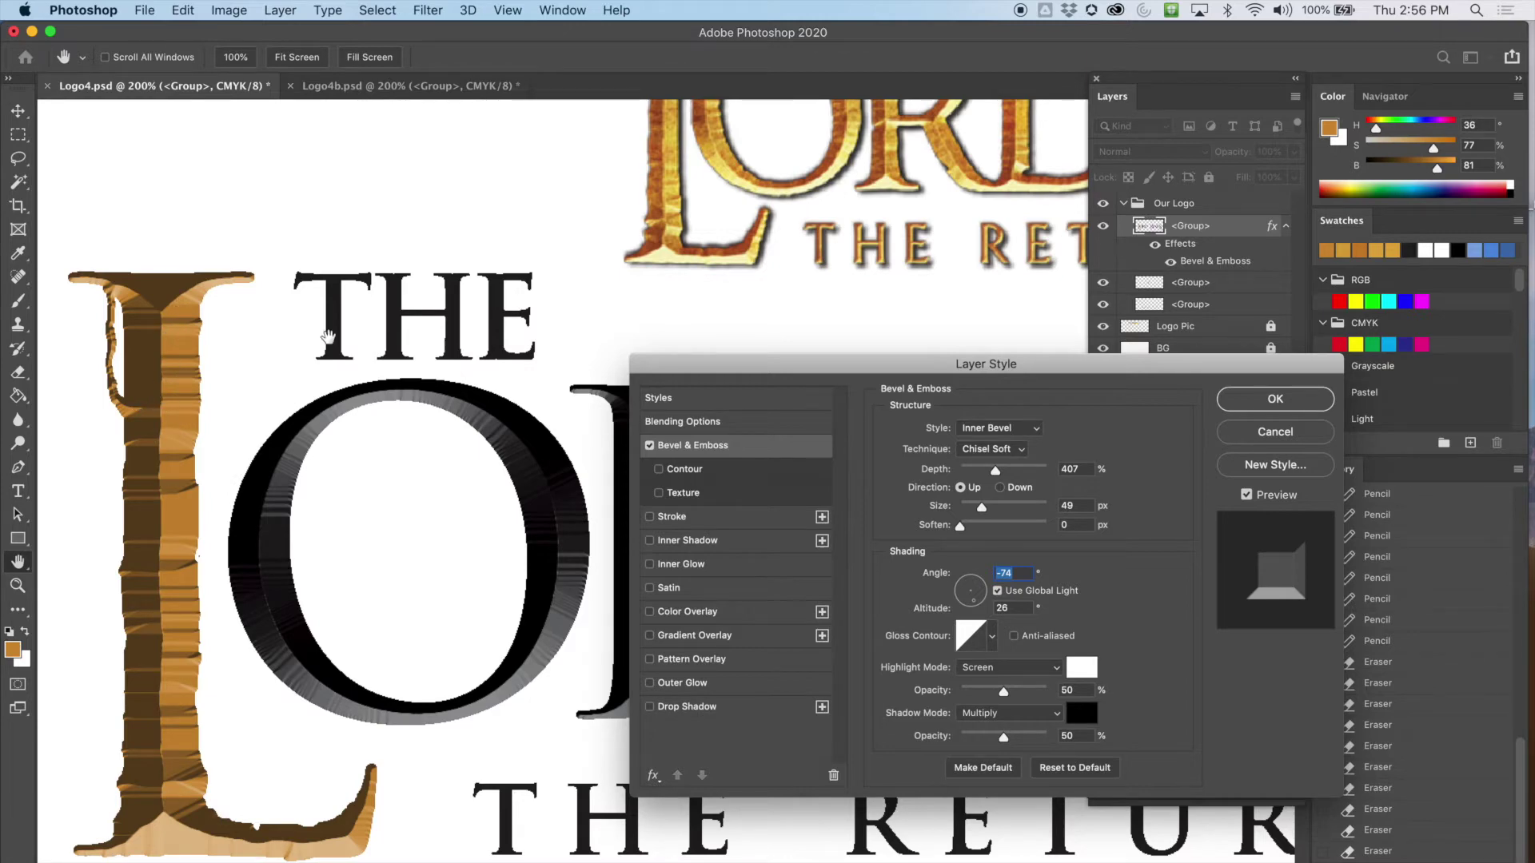
pyautogui.moveTo(364, 490); pyautogui.dragTo(452, 496)
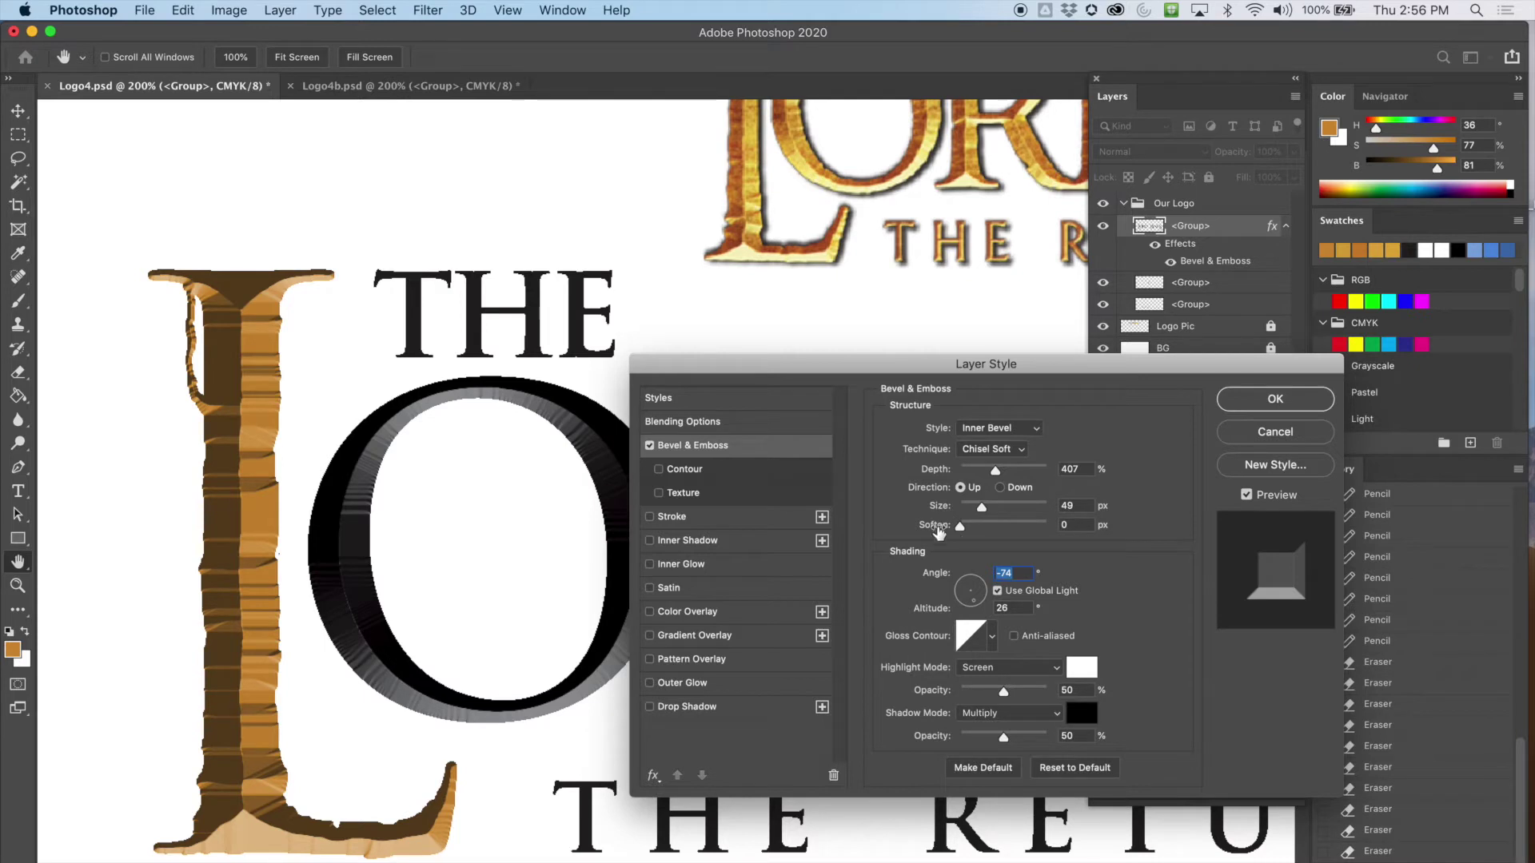
# Set the bevel's shading angle to -72° and altitude to 26°, comparing the lighting with and without Use Global Light and ending with it on
pyautogui.moveTo(976, 605); pyautogui.dragTo(976, 609)
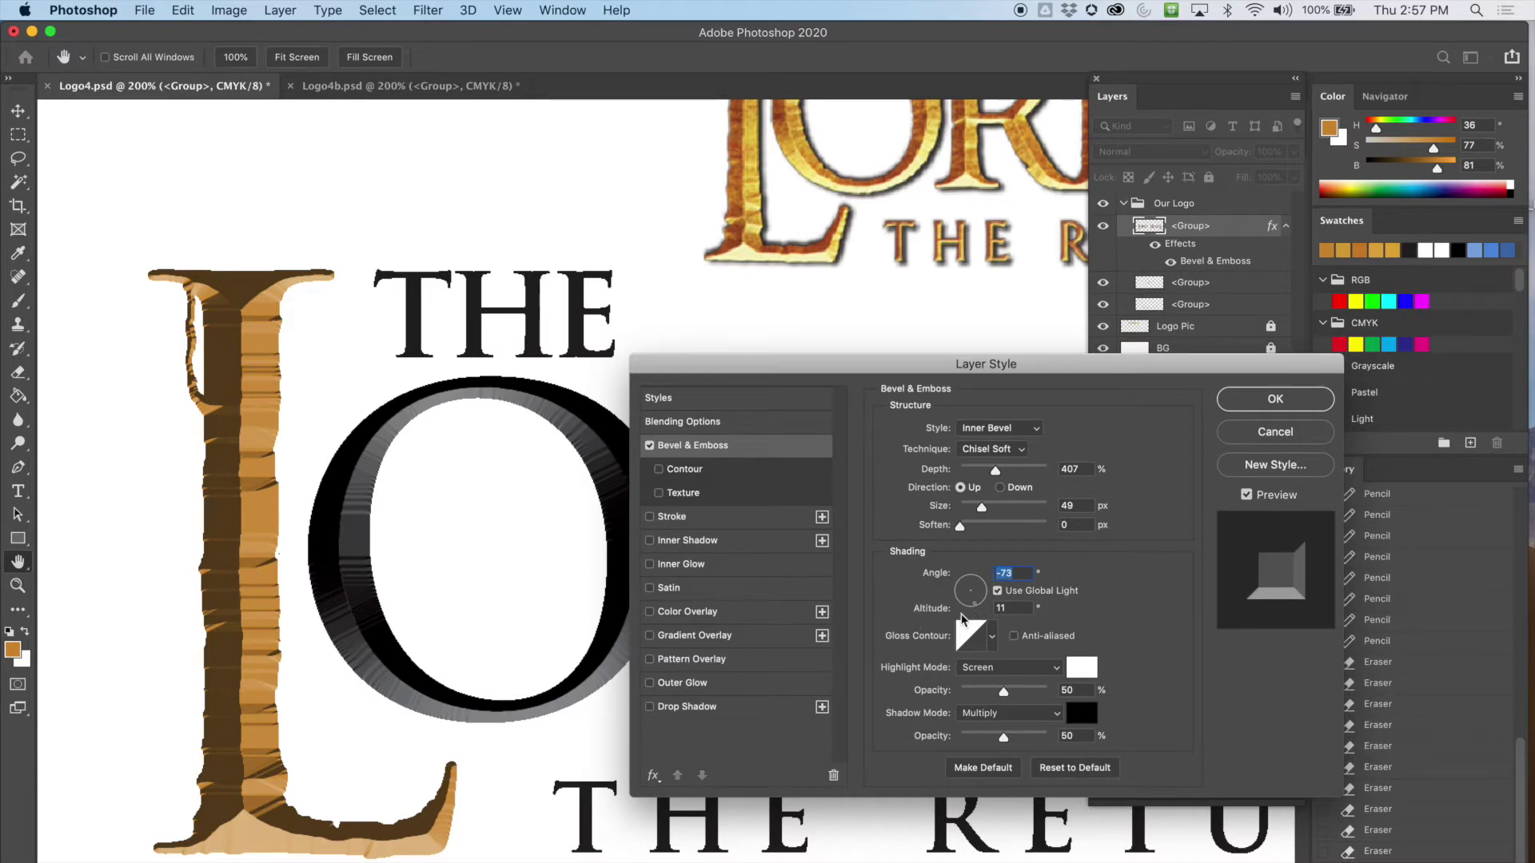
pyautogui.moveTo(981, 606); pyautogui.dragTo(976, 601)
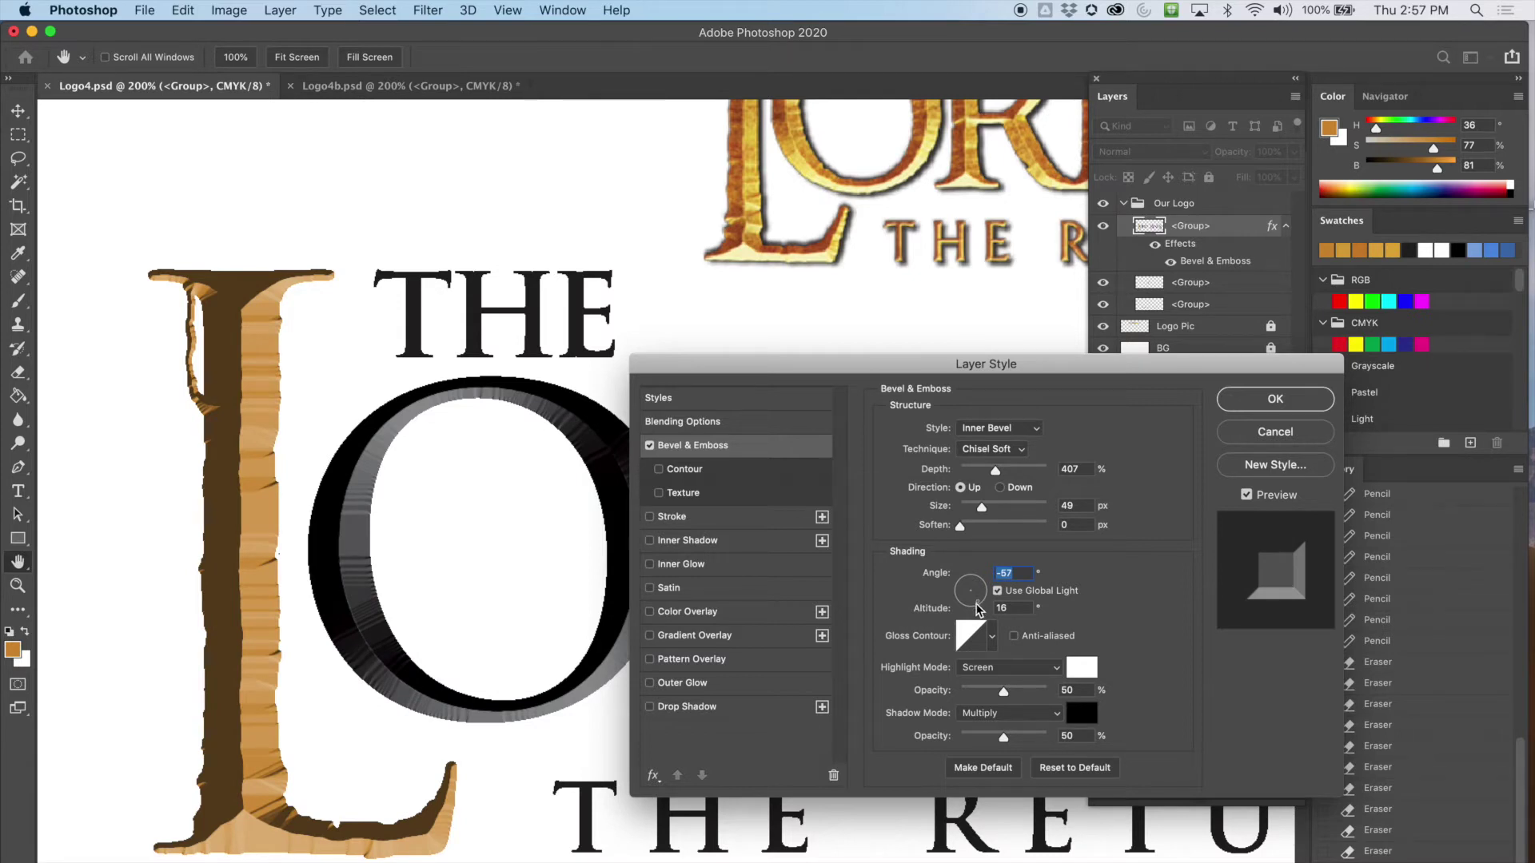
pyautogui.moveTo(976, 605); pyautogui.dragTo(976, 605)
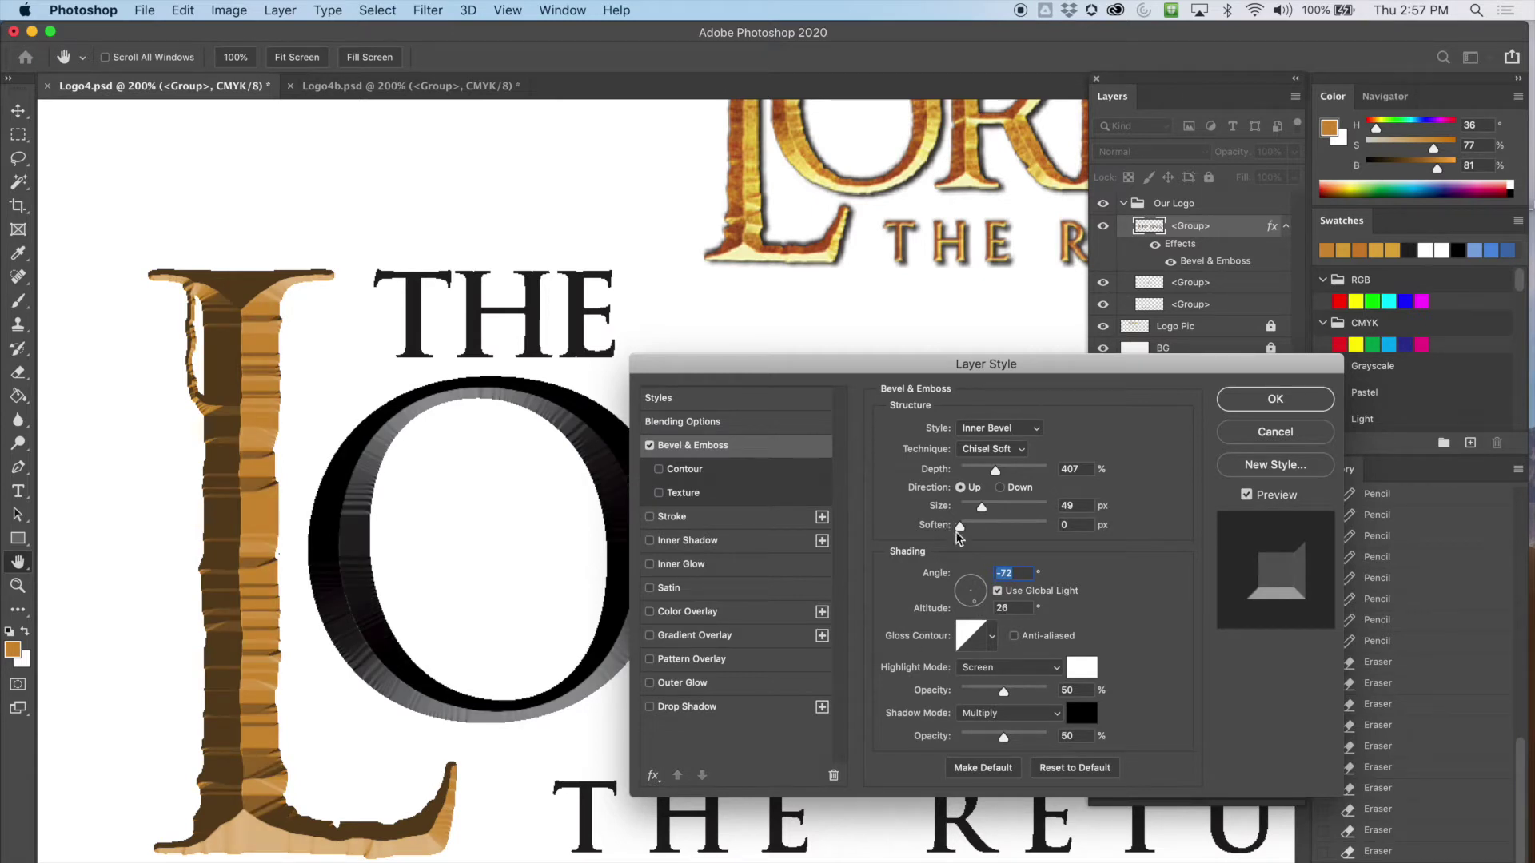
pyautogui.click(997, 592)
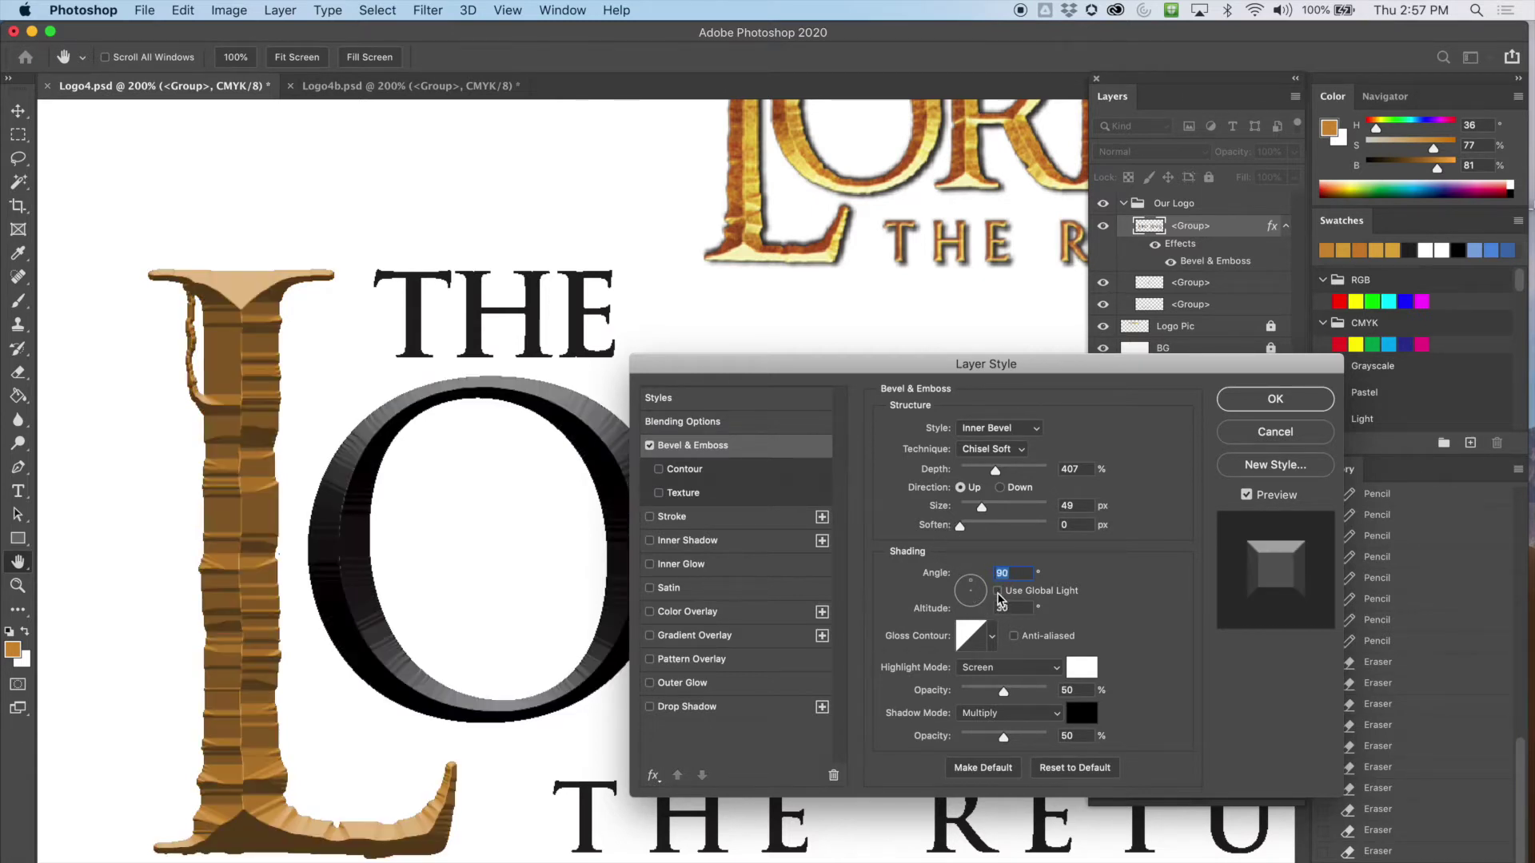
pyautogui.click(998, 591)
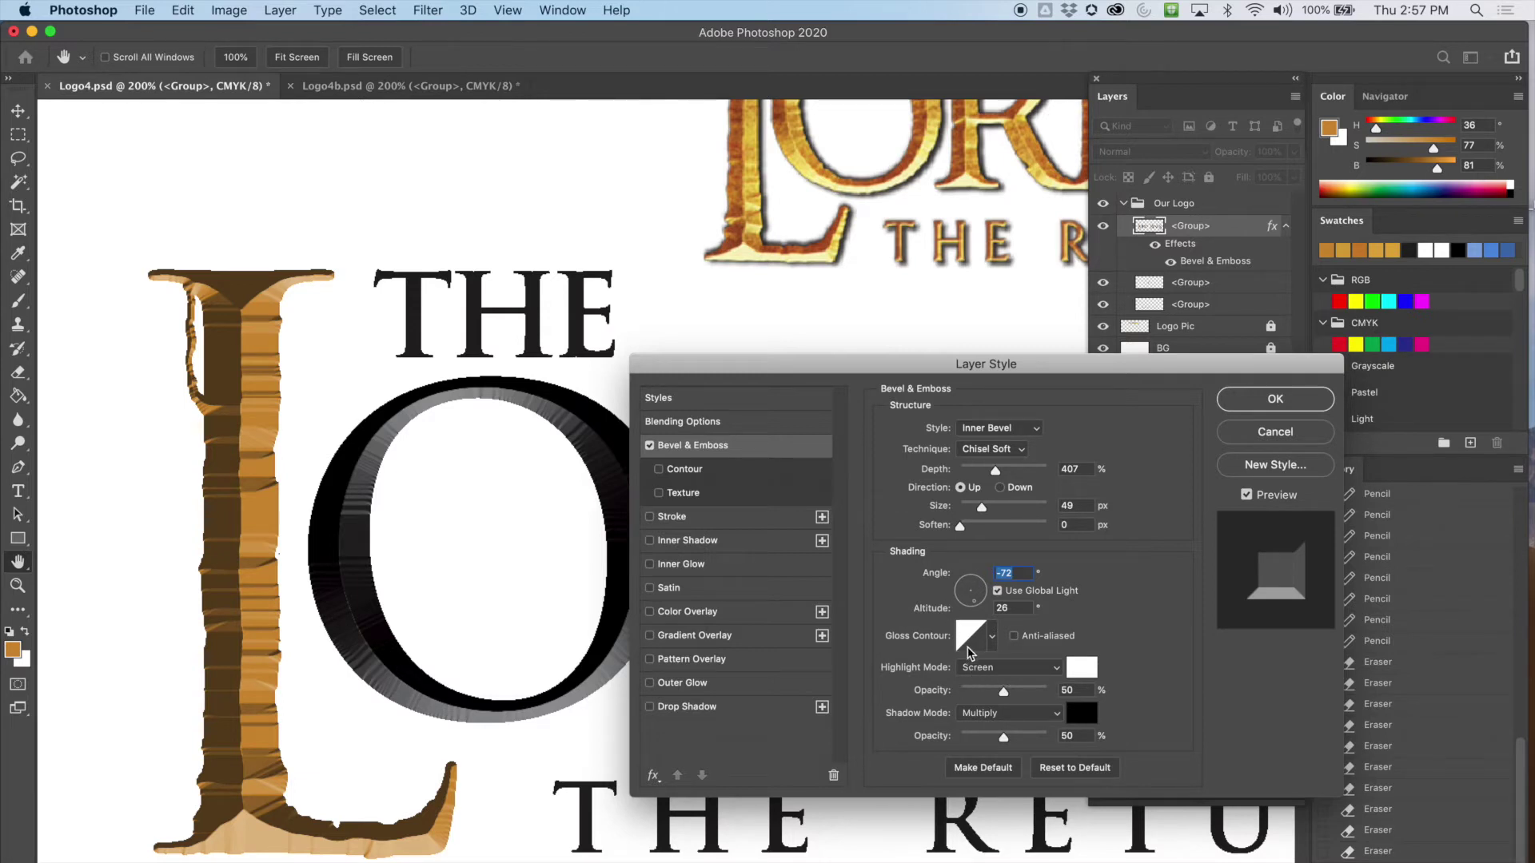
# Try each gloss contour in the first row of presets on the bevelled lettering, ending on the straight diagonal contour
pyautogui.click(993, 639)
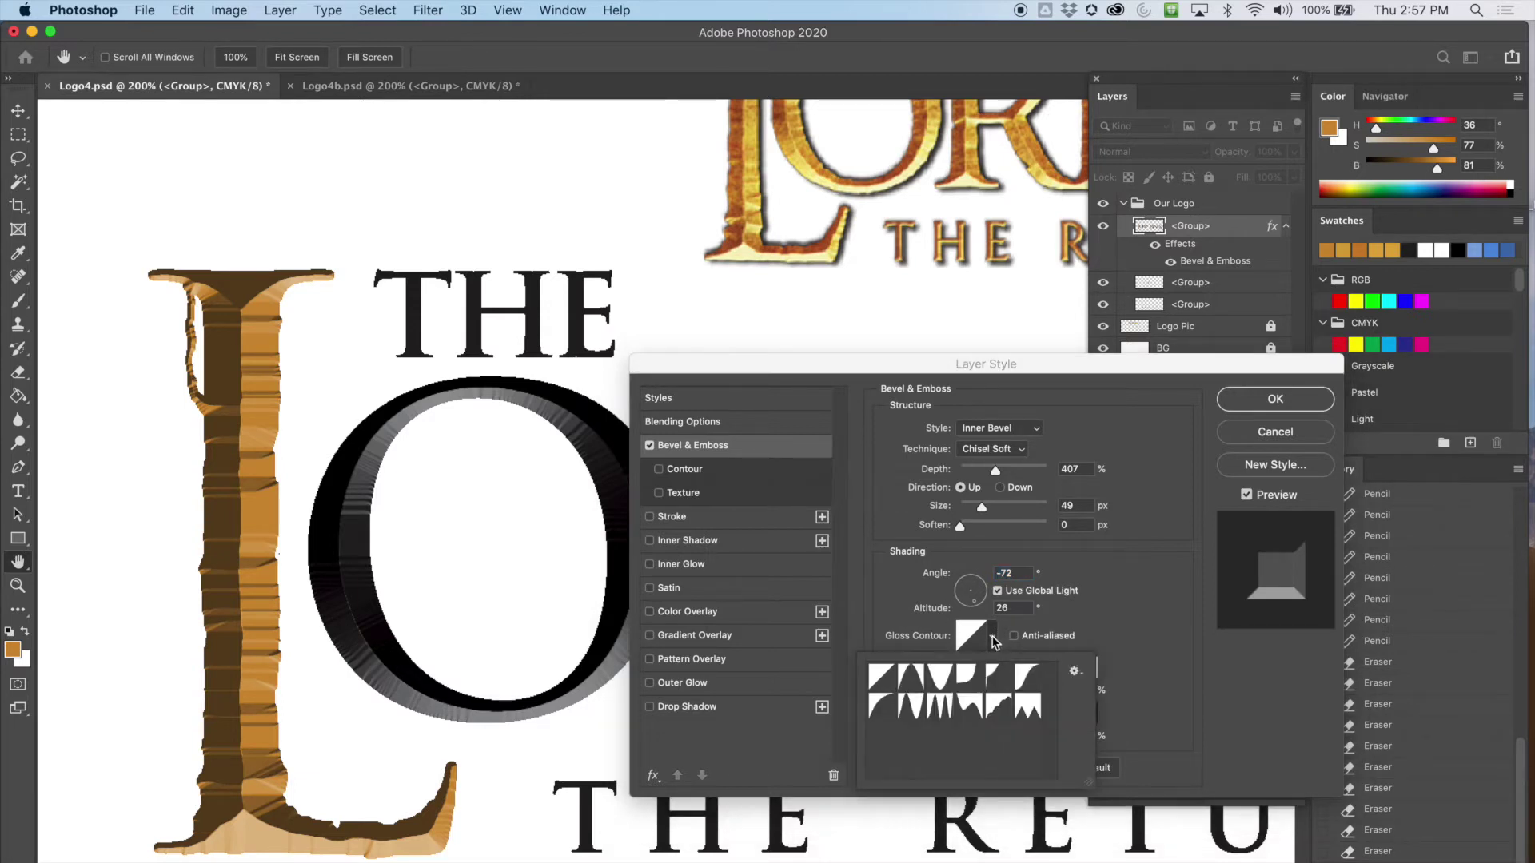
pyautogui.click(993, 644)
pyautogui.click(992, 644)
pyautogui.click(912, 678)
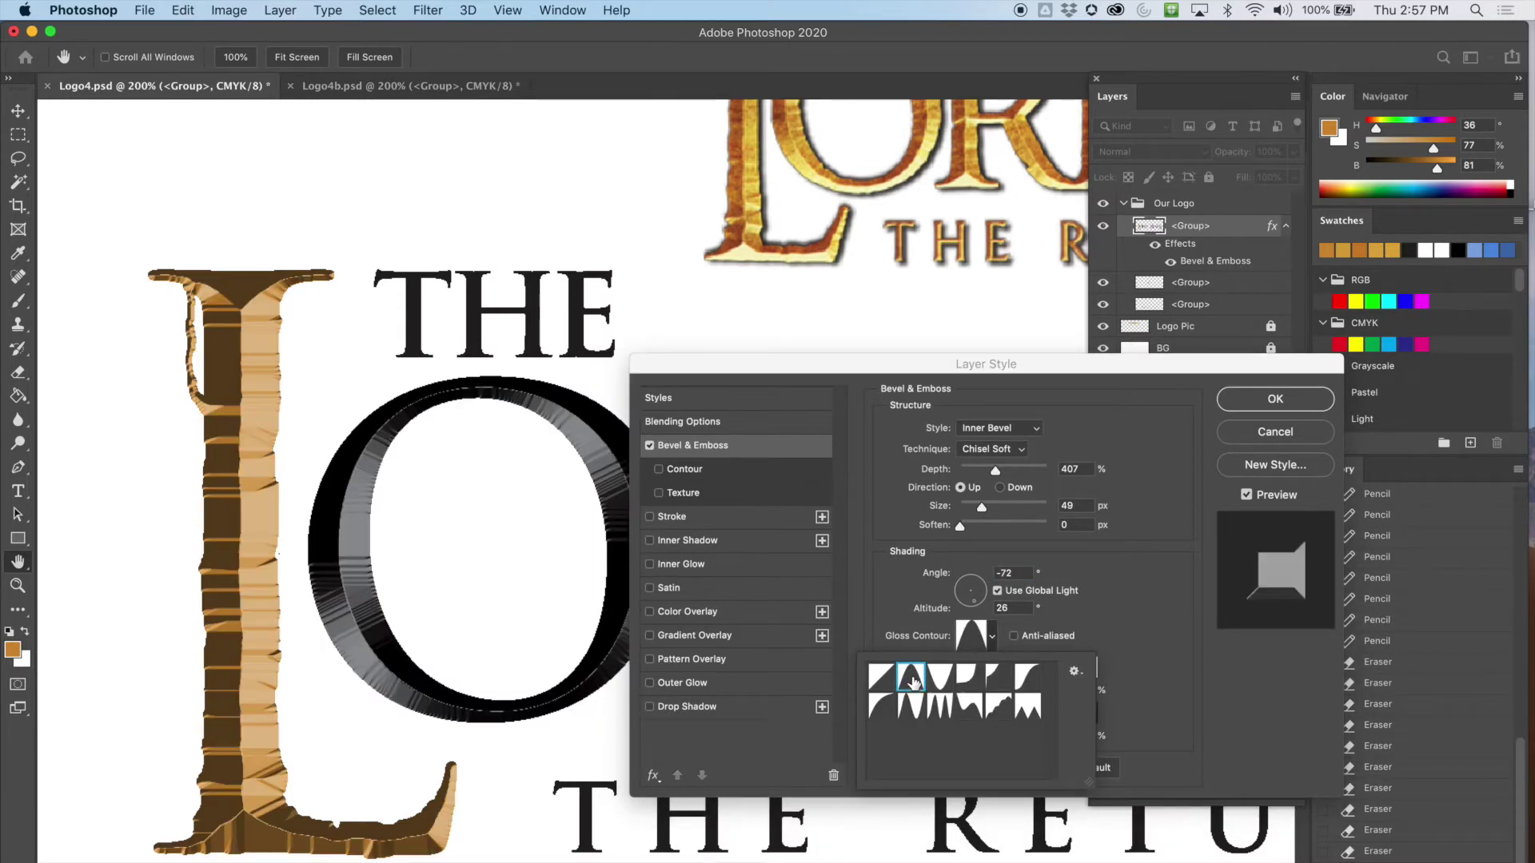
pyautogui.click(994, 644)
pyautogui.click(992, 639)
pyautogui.click(941, 678)
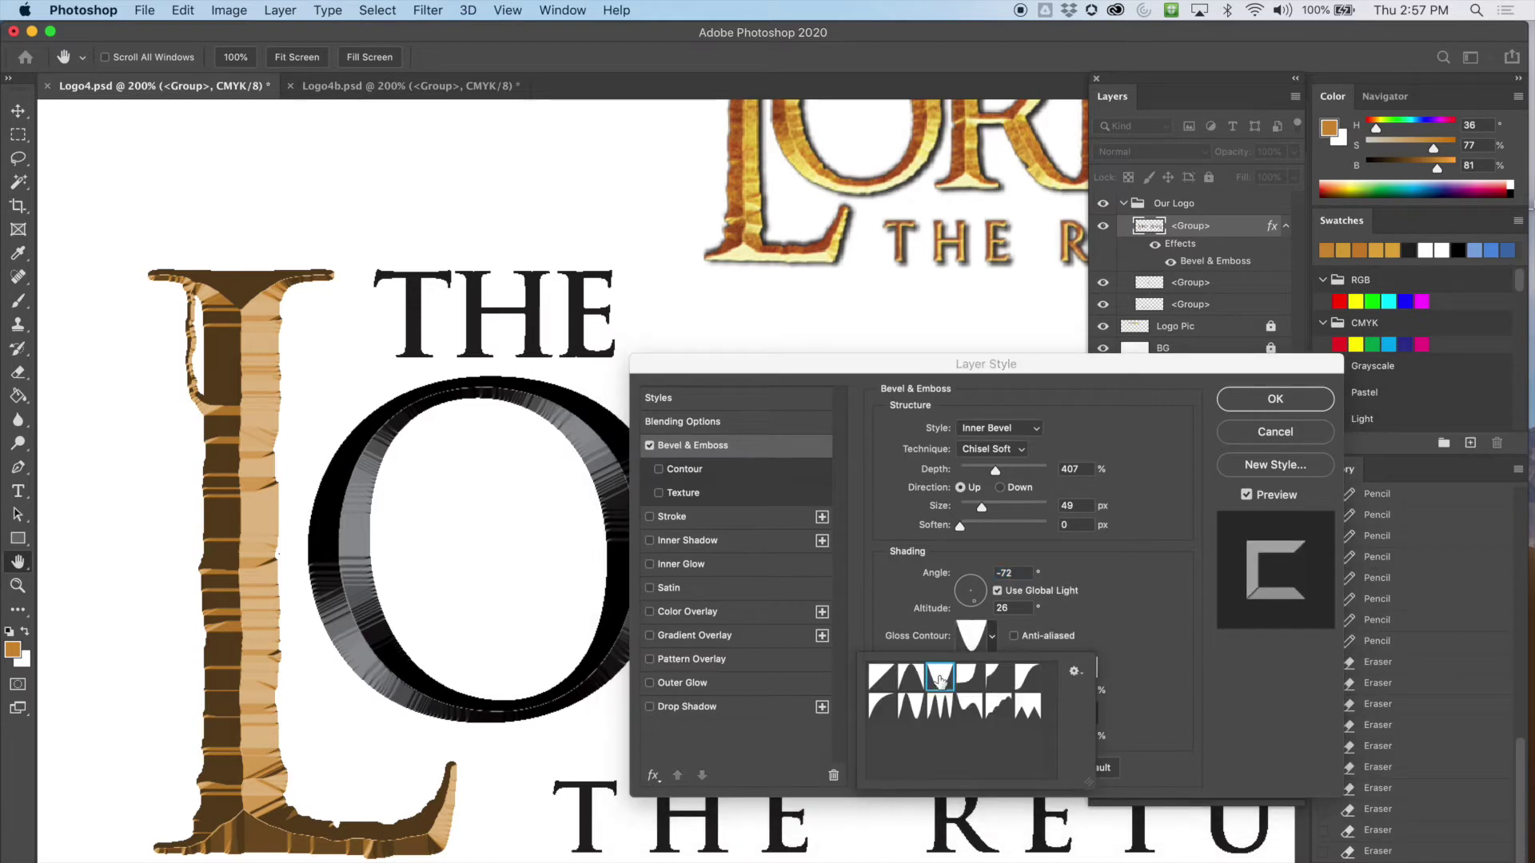
pyautogui.click(994, 644)
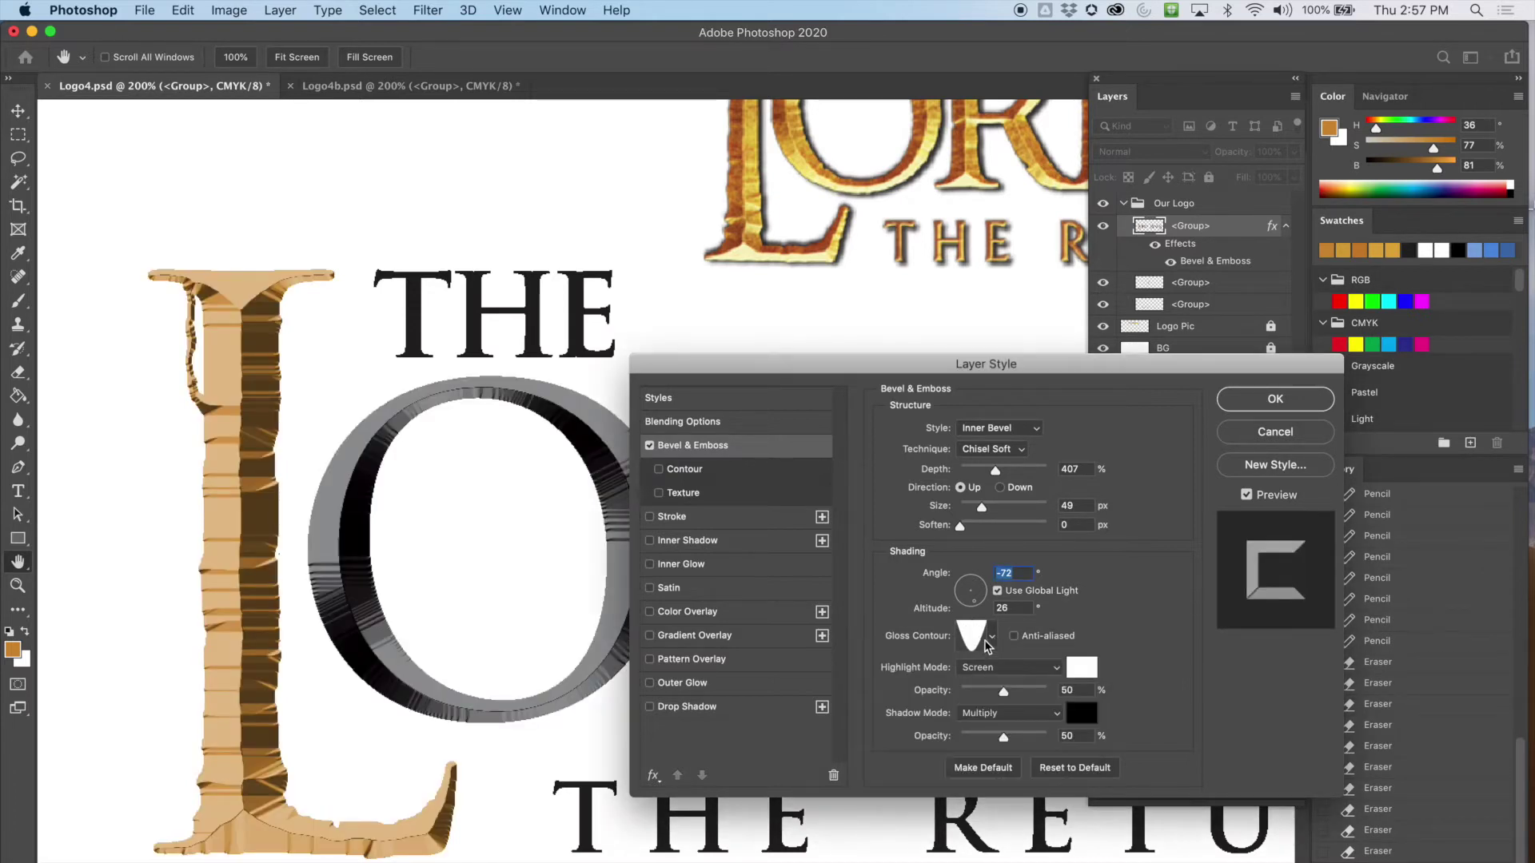
pyautogui.click(990, 639)
pyautogui.click(968, 676)
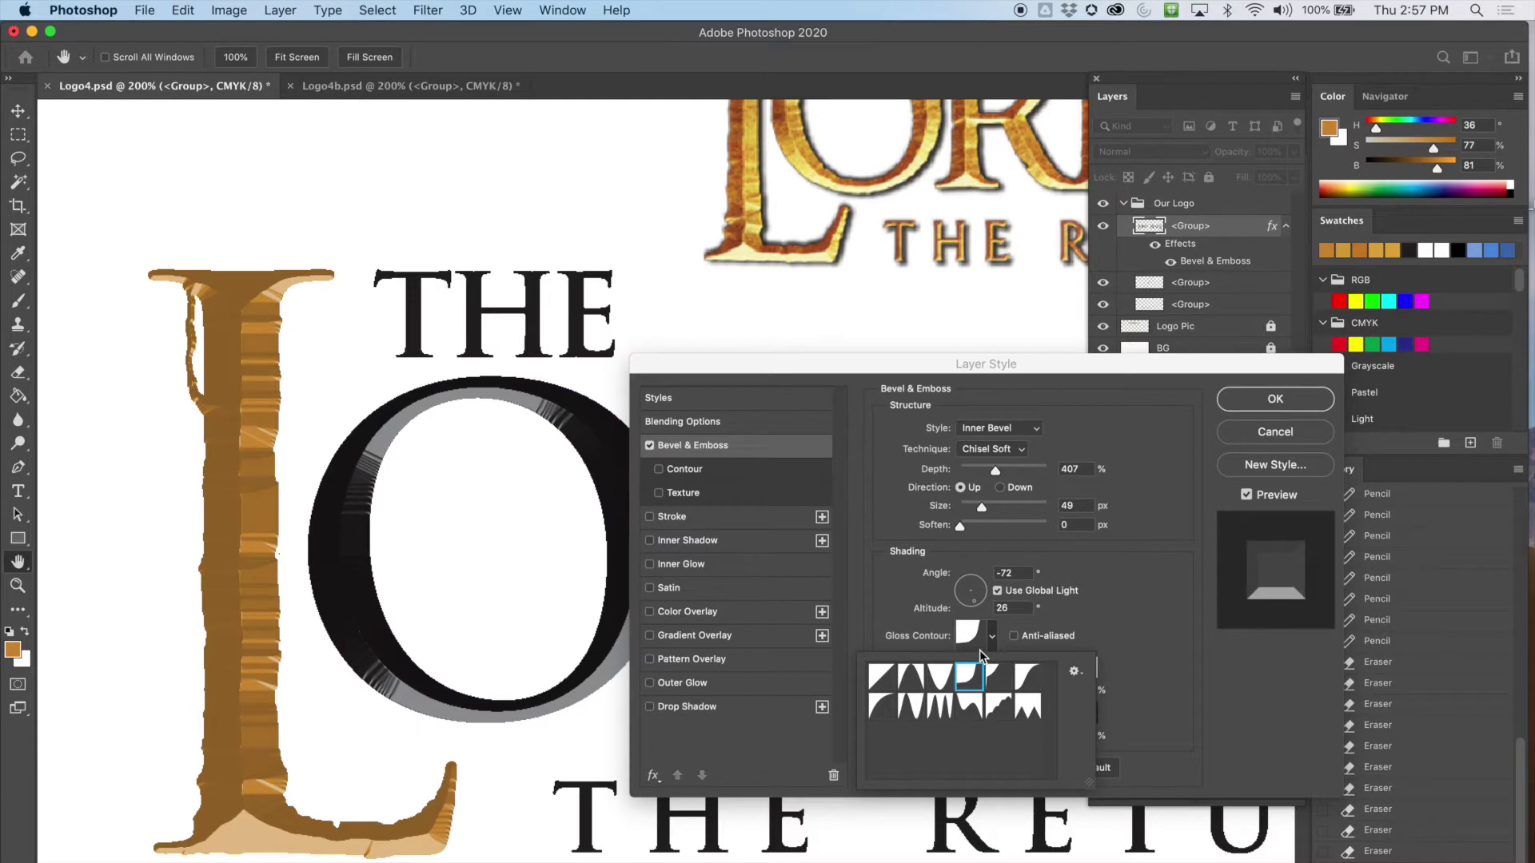
pyautogui.click(993, 638)
pyautogui.click(994, 640)
pyautogui.click(996, 678)
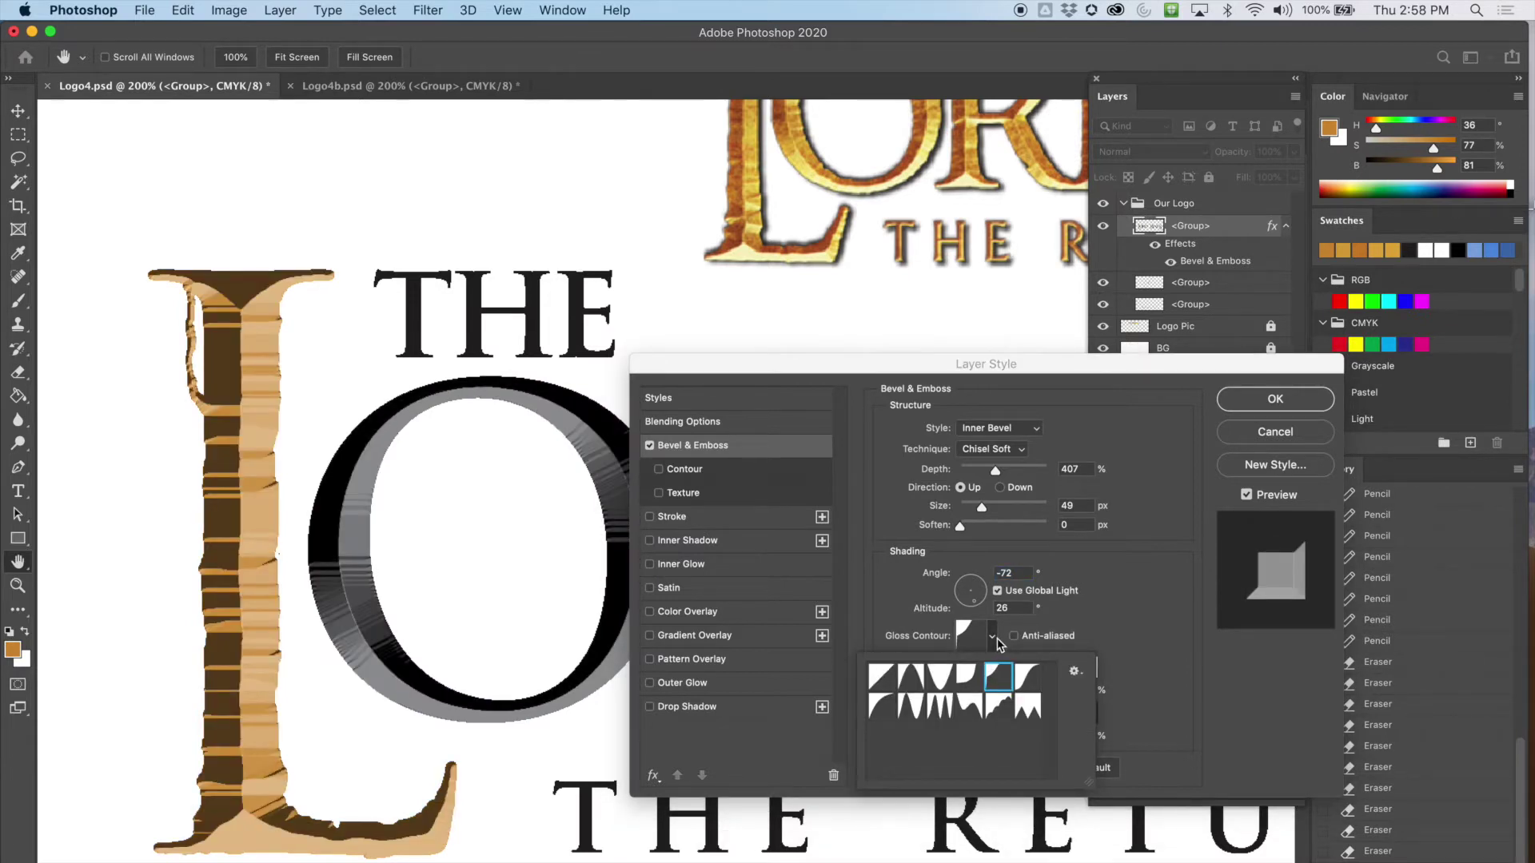
pyautogui.click(1001, 637)
pyautogui.click(1001, 636)
pyautogui.click(1028, 677)
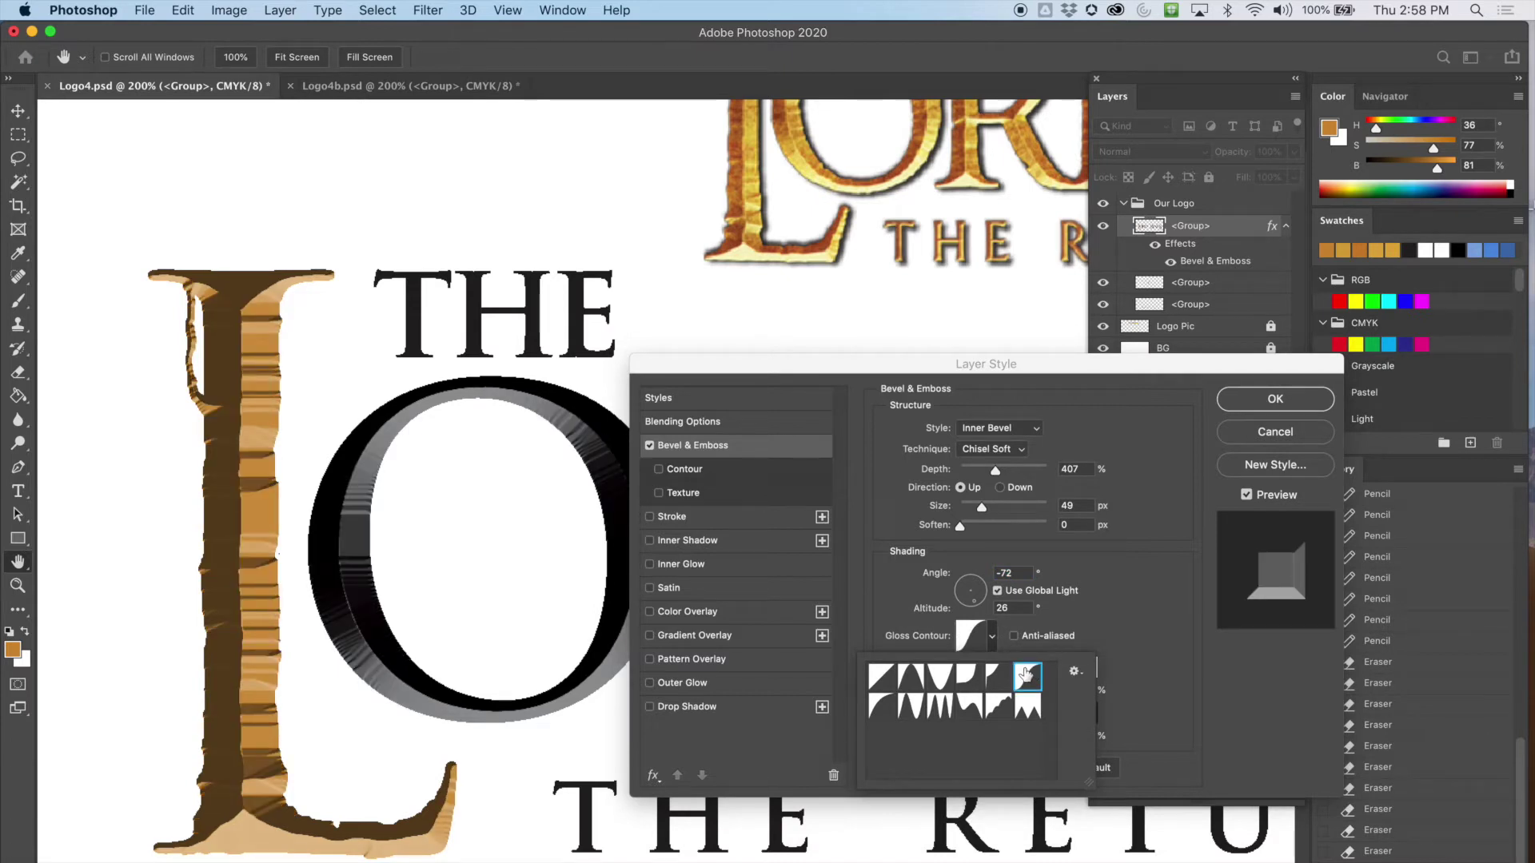
pyautogui.click(880, 677)
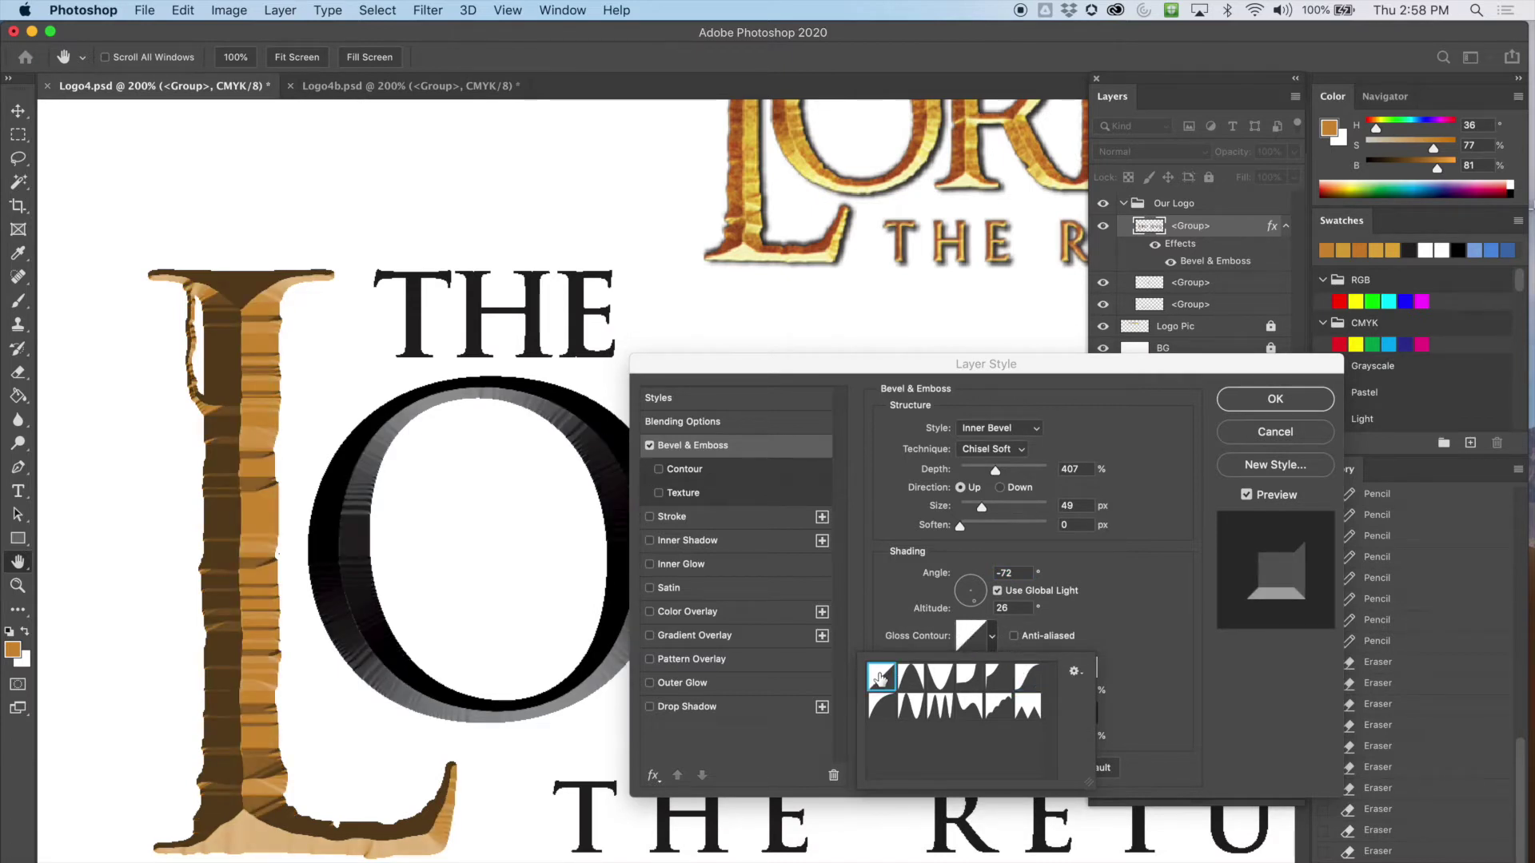
# Try the second-row gloss contours up to the stepped one, ending on the straight diagonal contour and closing the contour presets
pyautogui.click(879, 705)
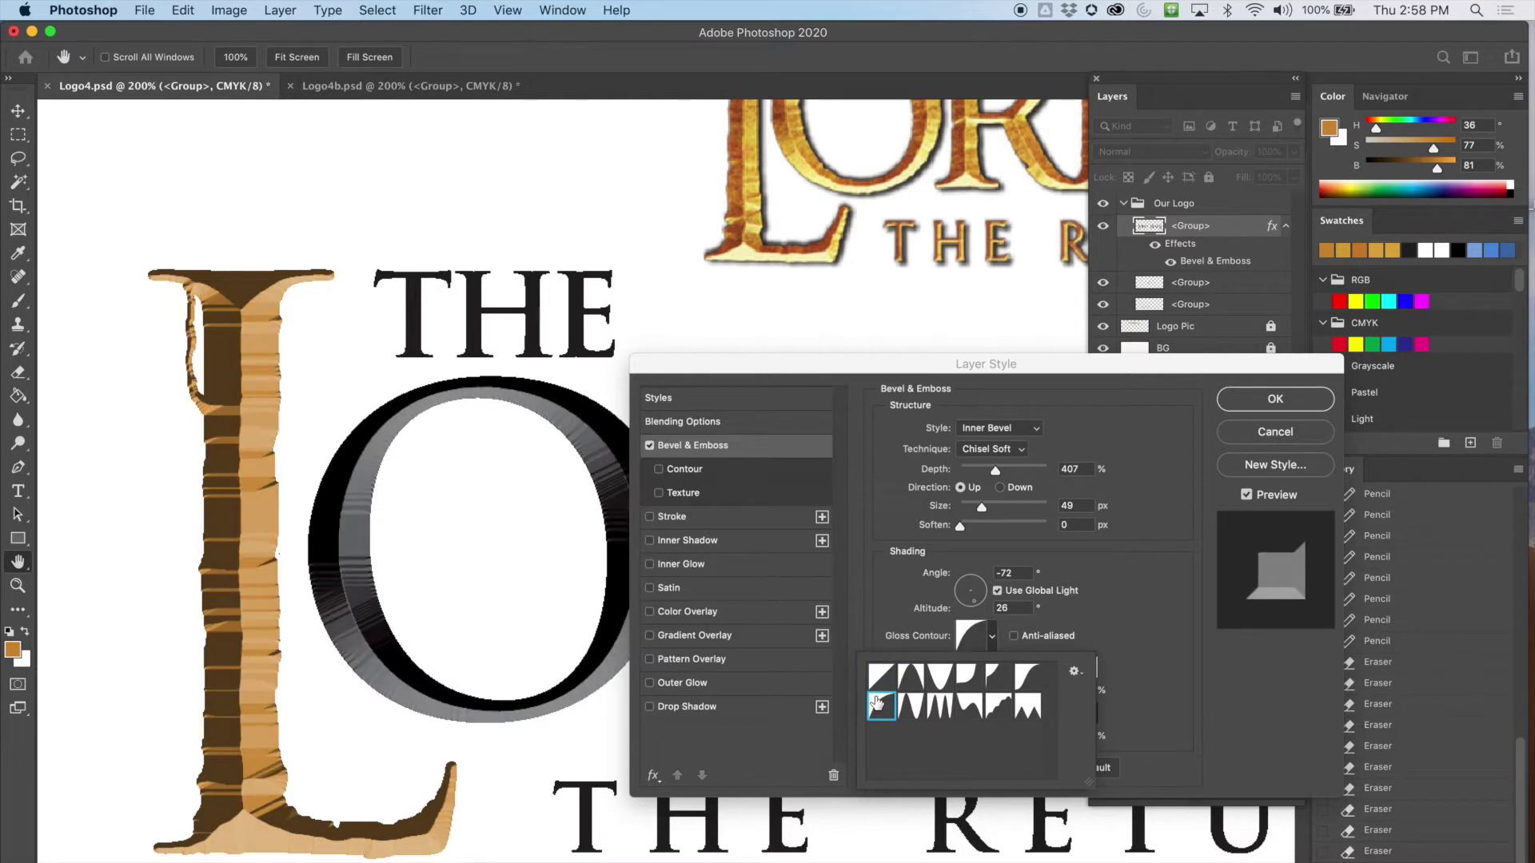
pyautogui.click(912, 706)
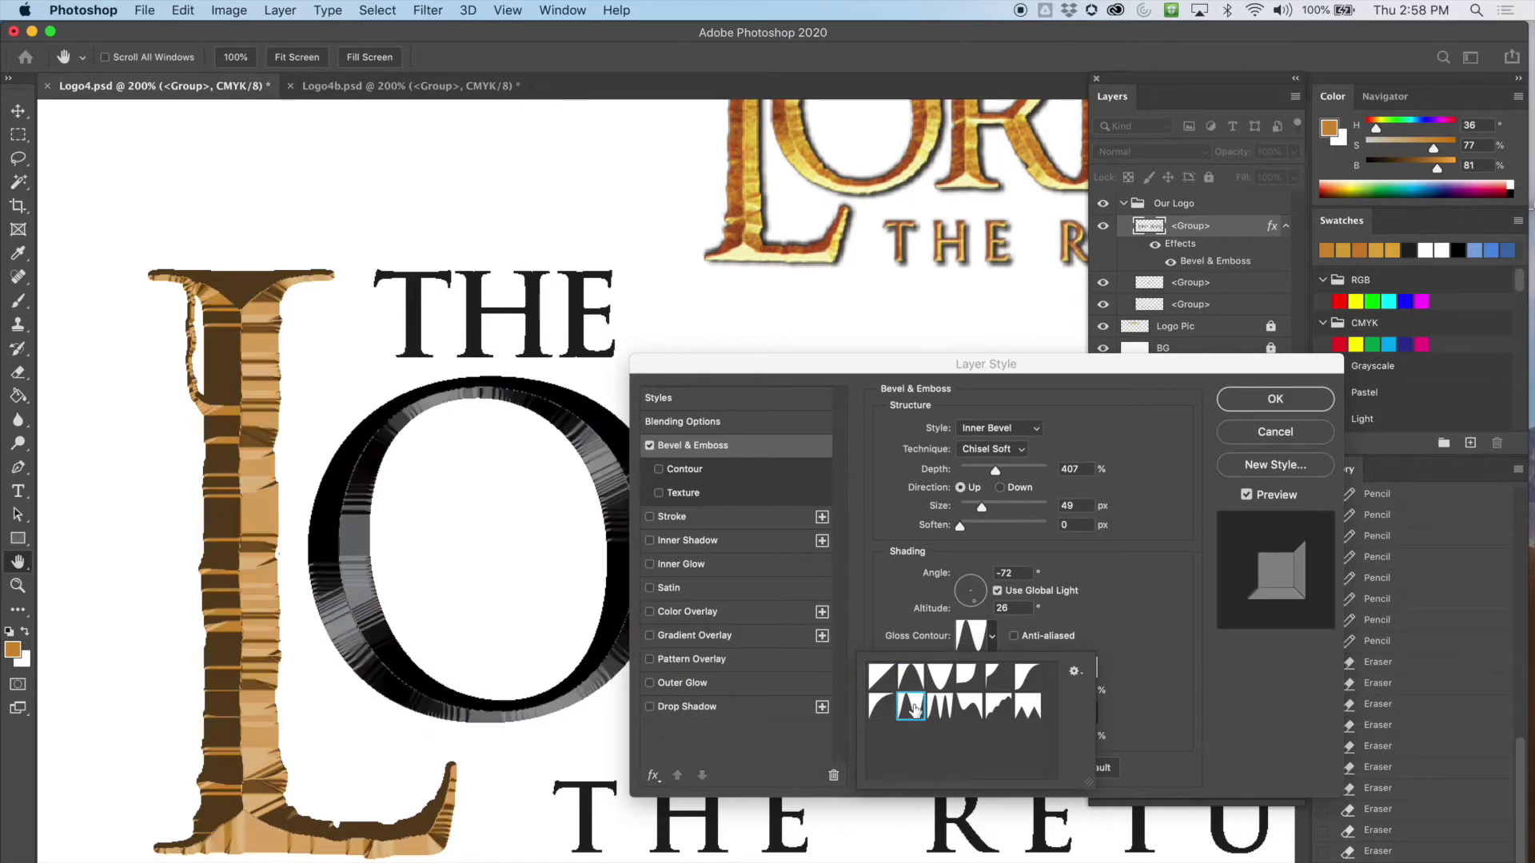
pyautogui.click(939, 707)
pyautogui.click(970, 707)
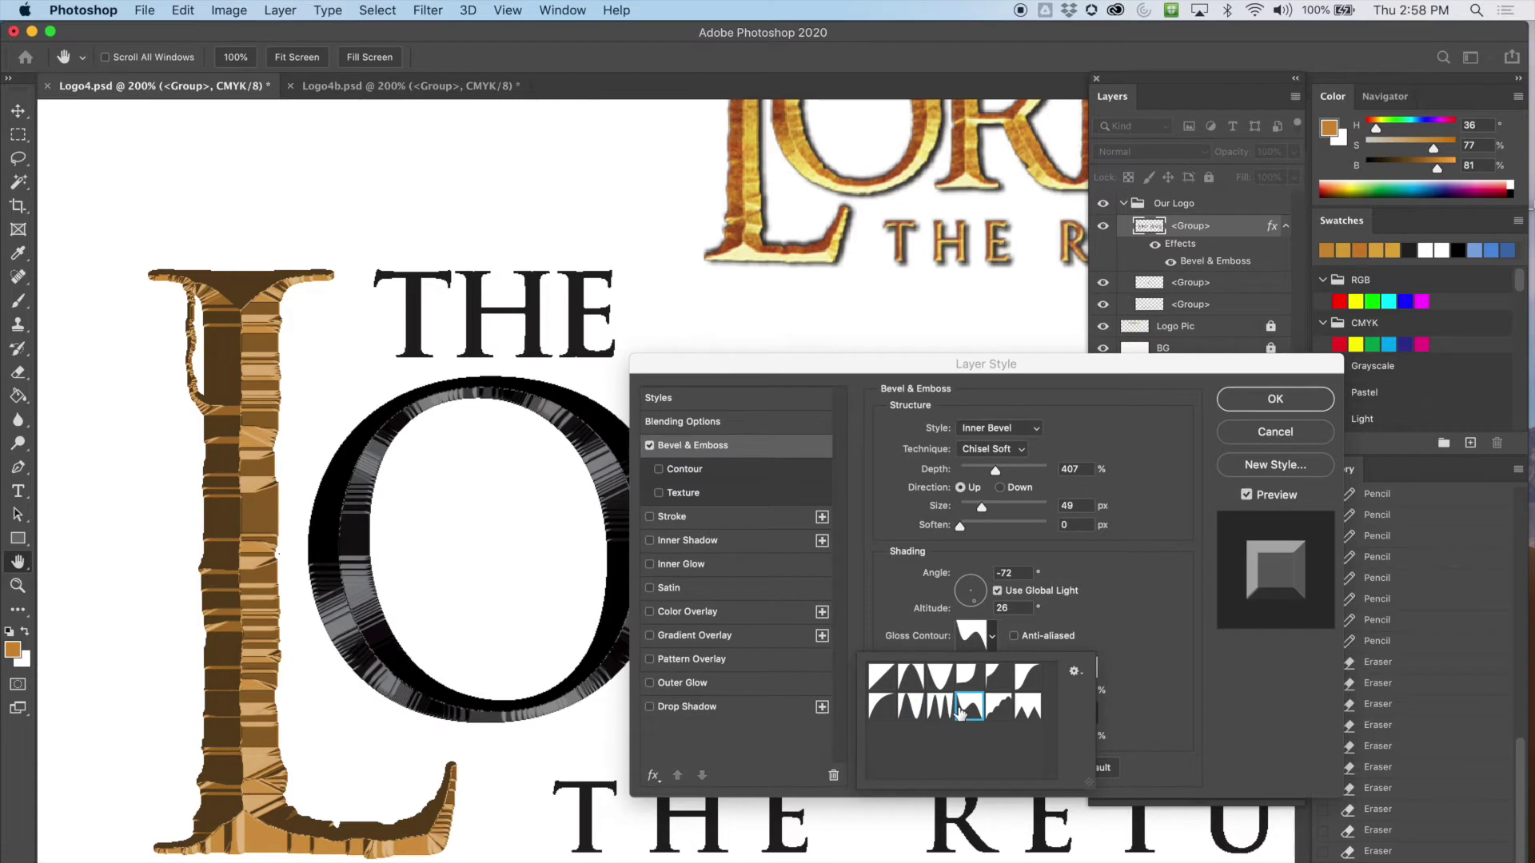
pyautogui.click(1000, 709)
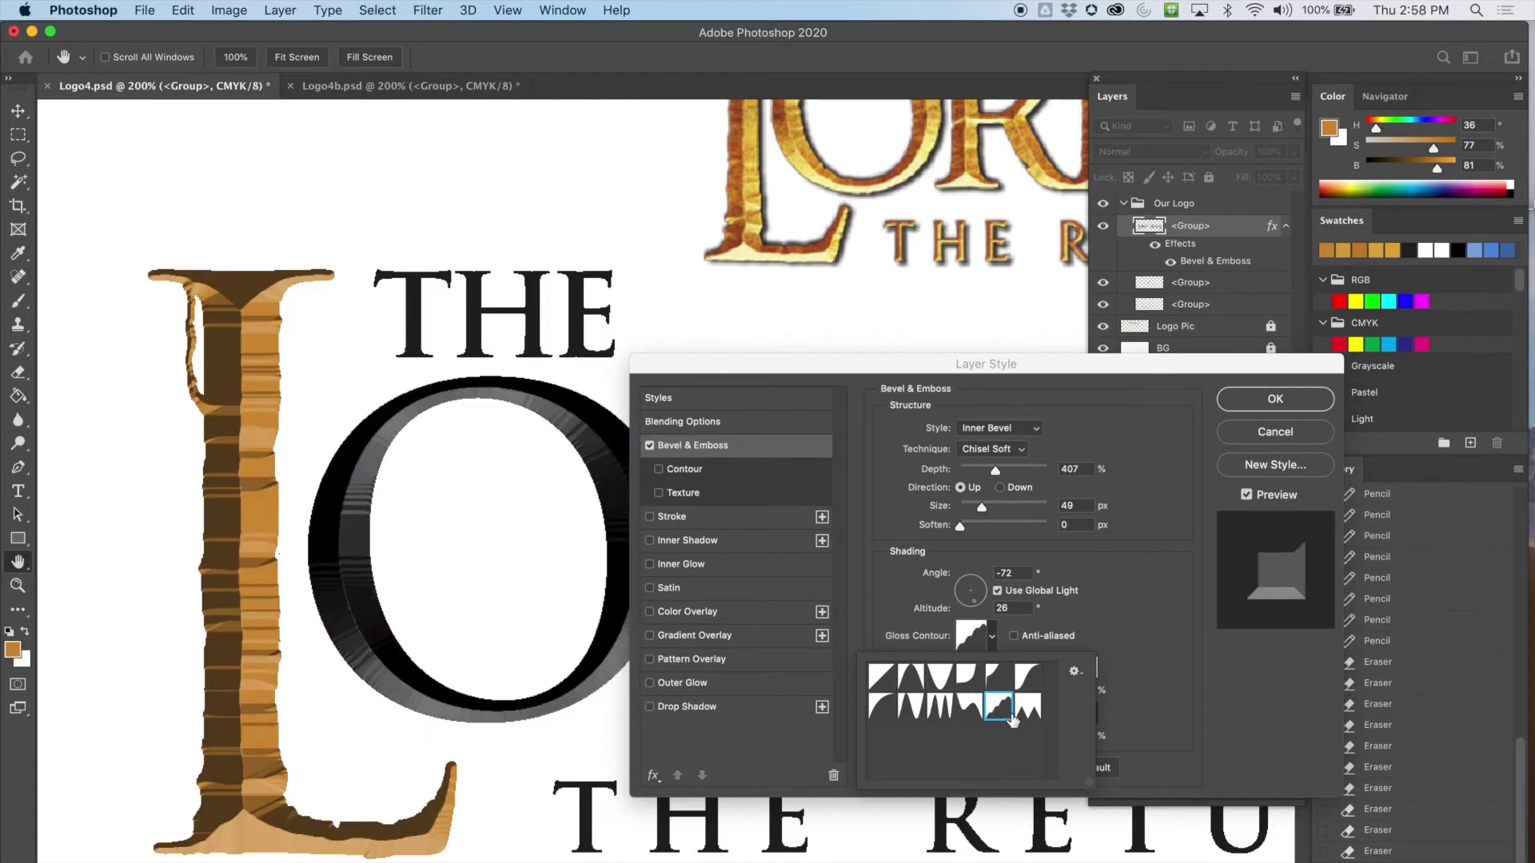
pyautogui.click(884, 677)
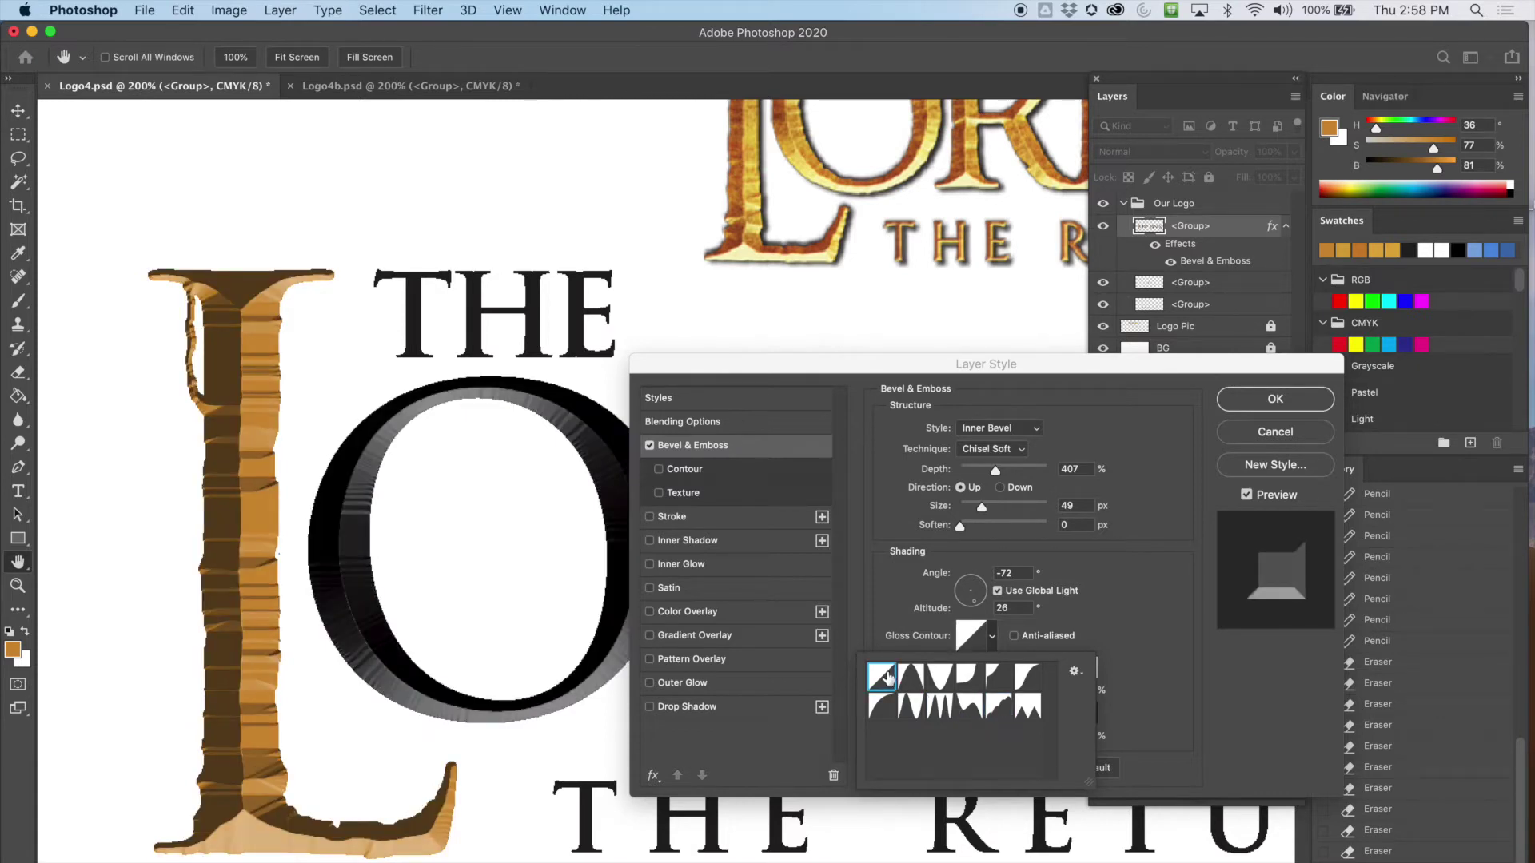
pyautogui.click(1106, 634)
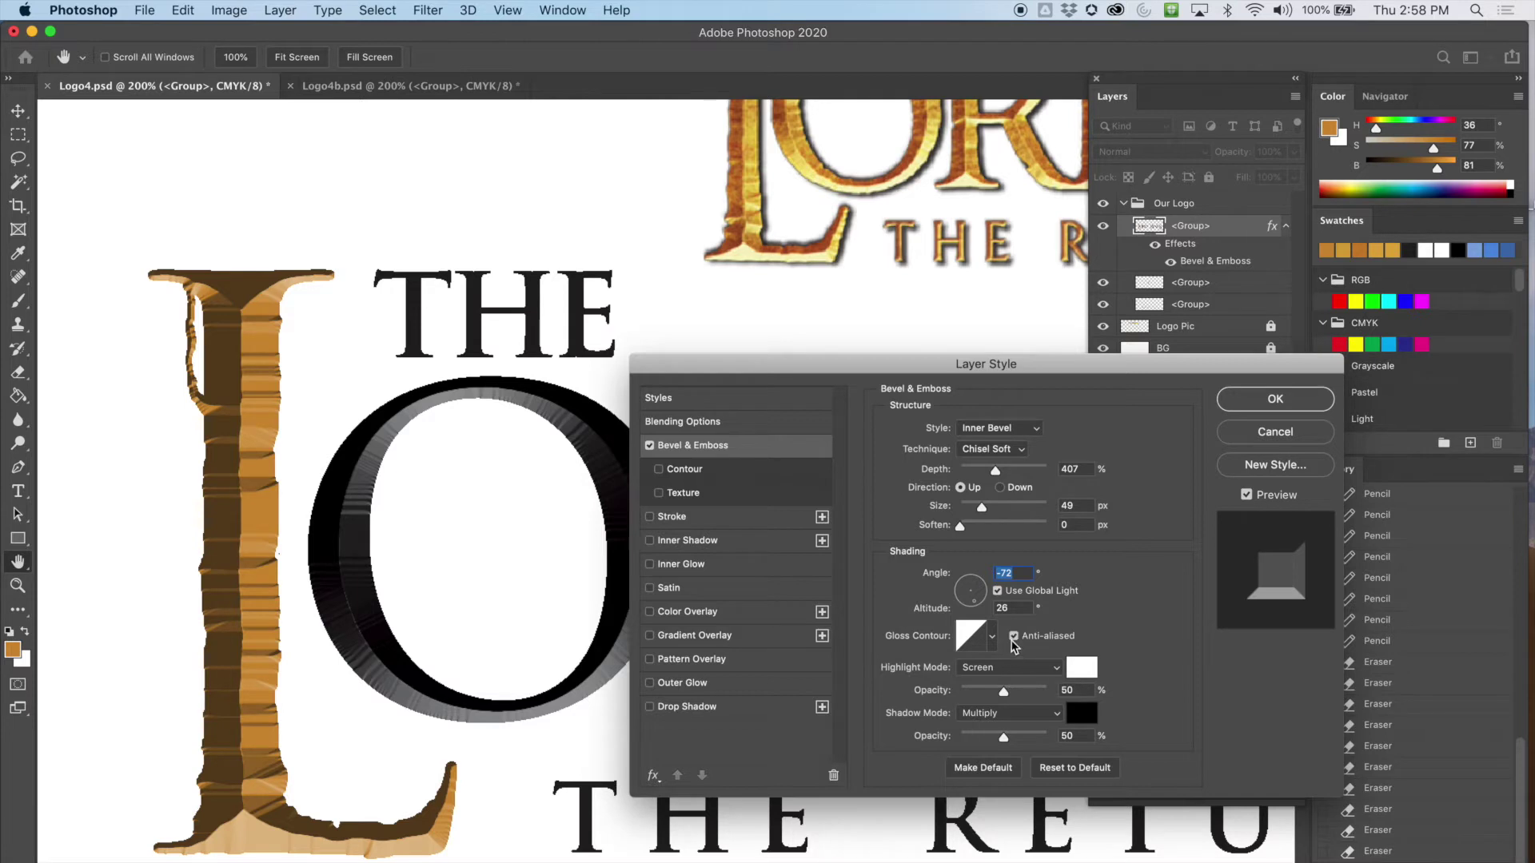
# Try the Darken, Multiply and Lighten blend modes for the bevel's highlight, ending on Screen
pyautogui.click(1046, 674)
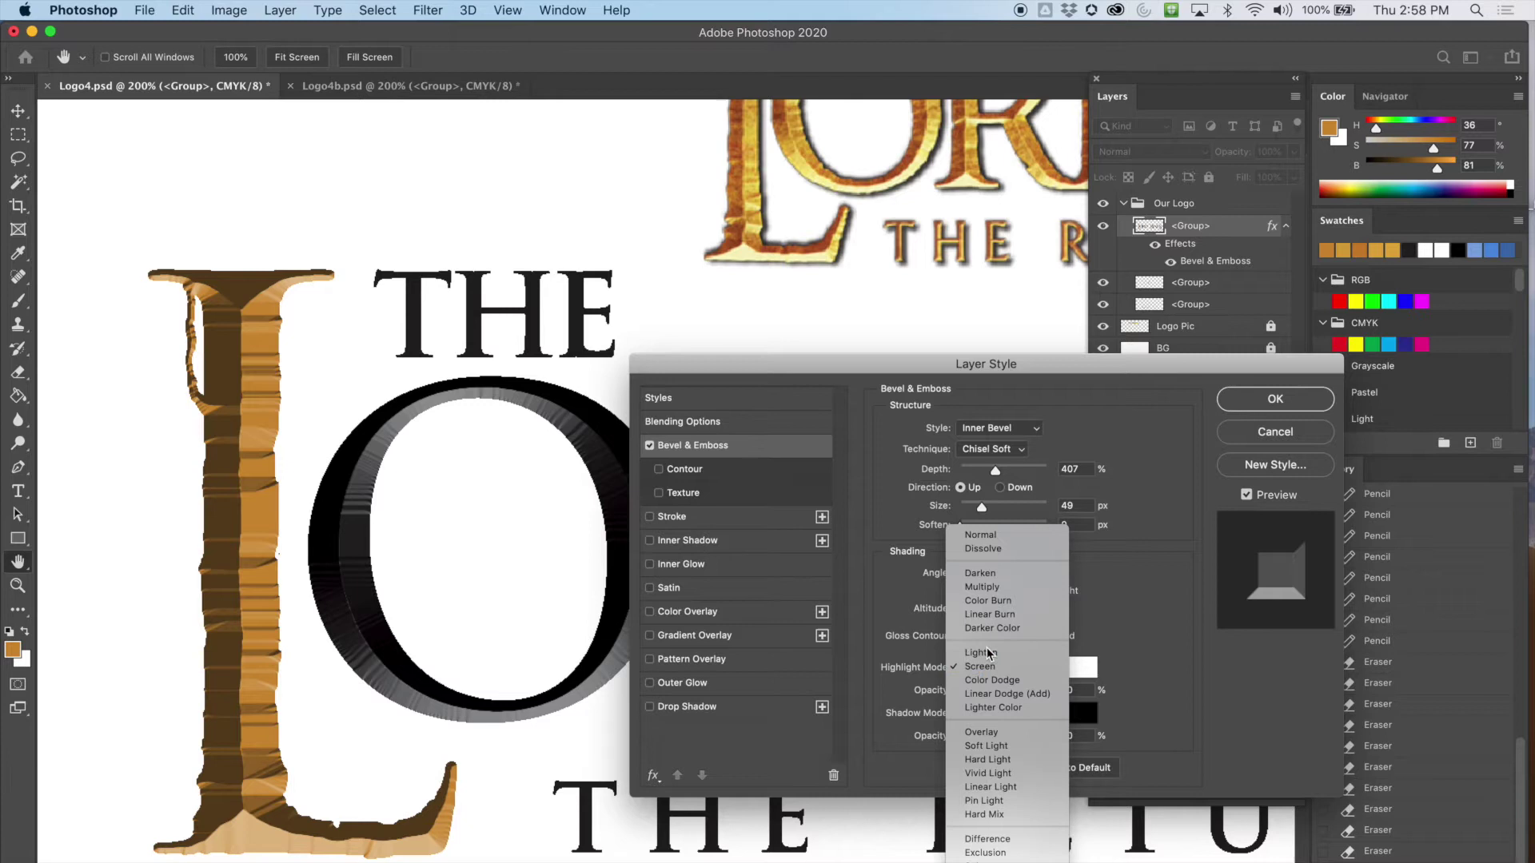
pyautogui.click(980, 573)
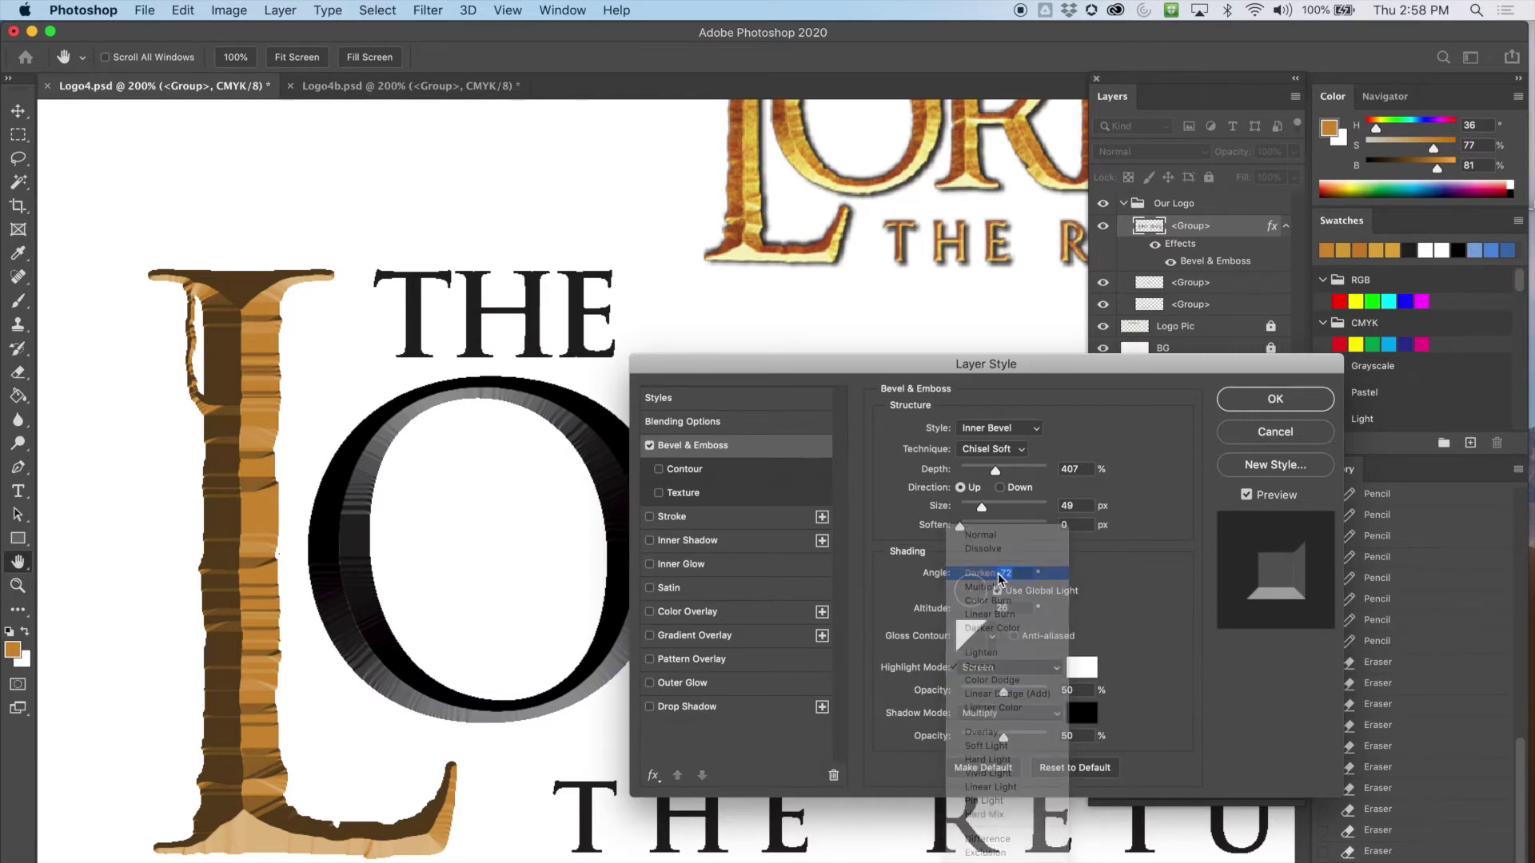
pyautogui.click(1001, 667)
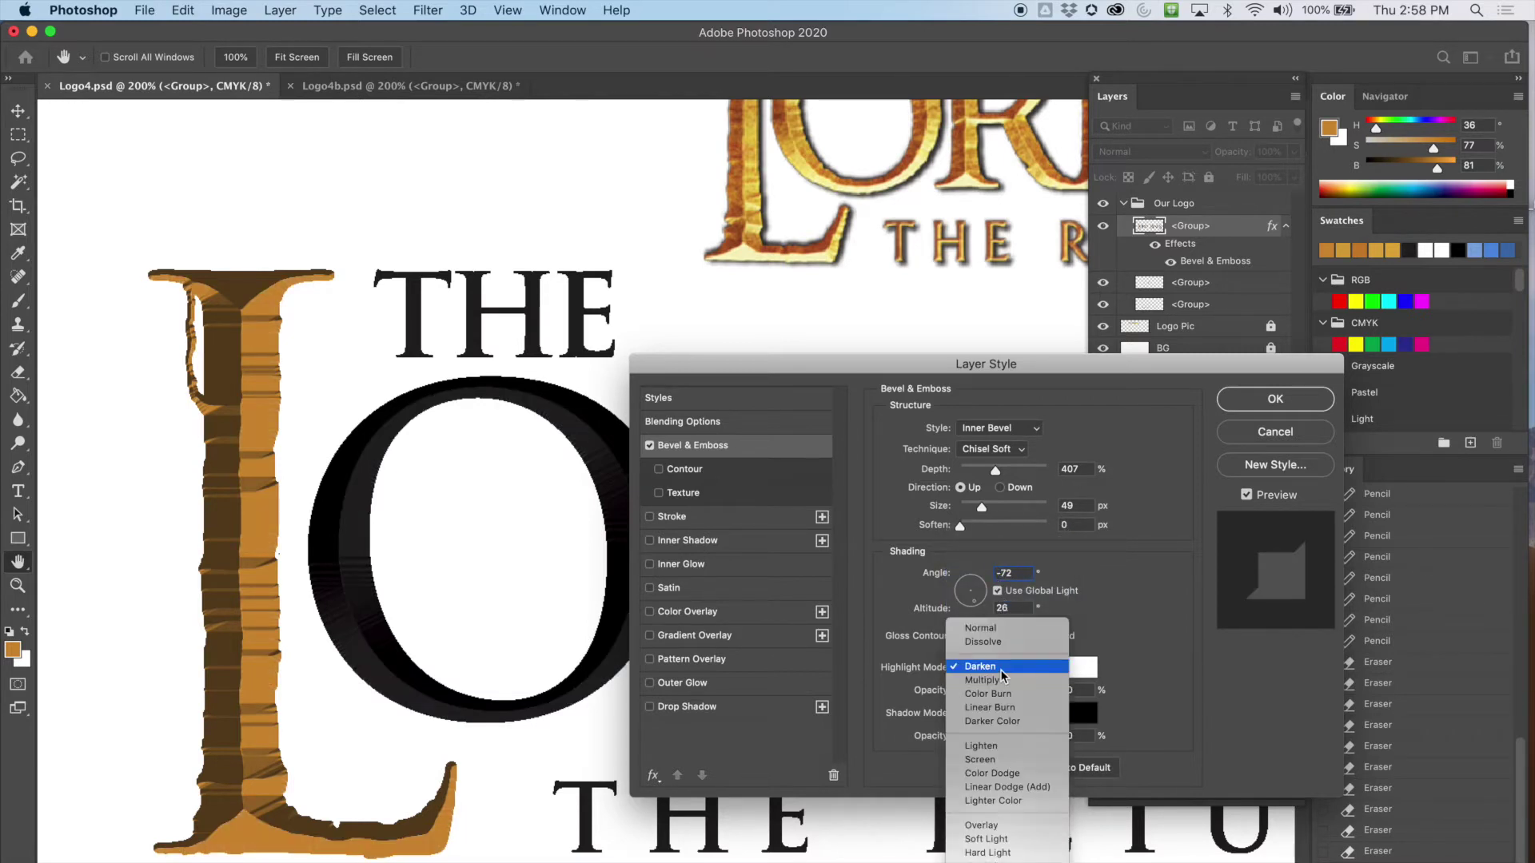
pyautogui.click(997, 683)
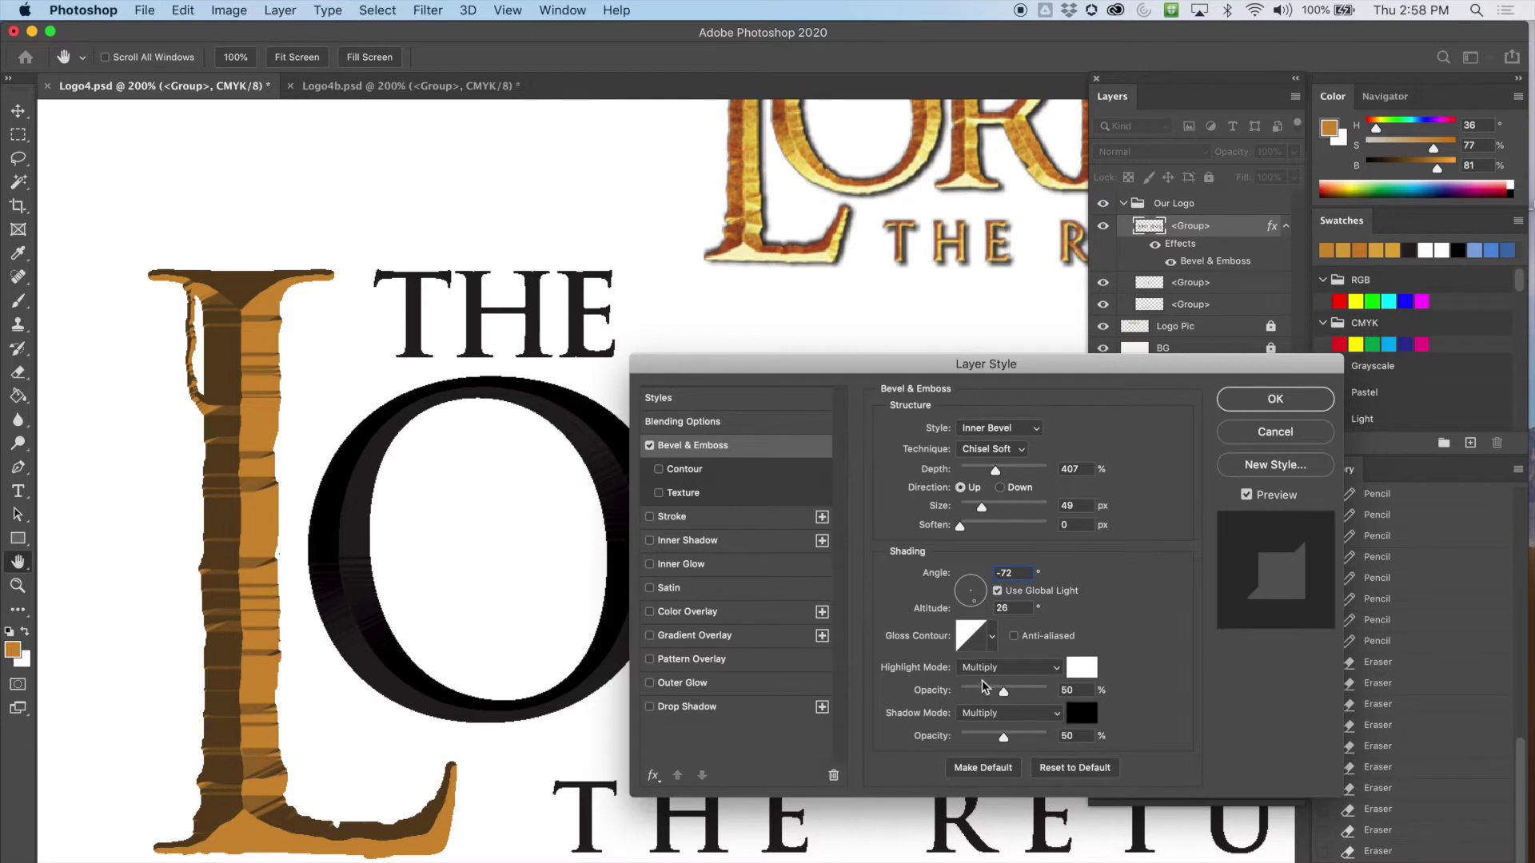
pyautogui.click(1022, 674)
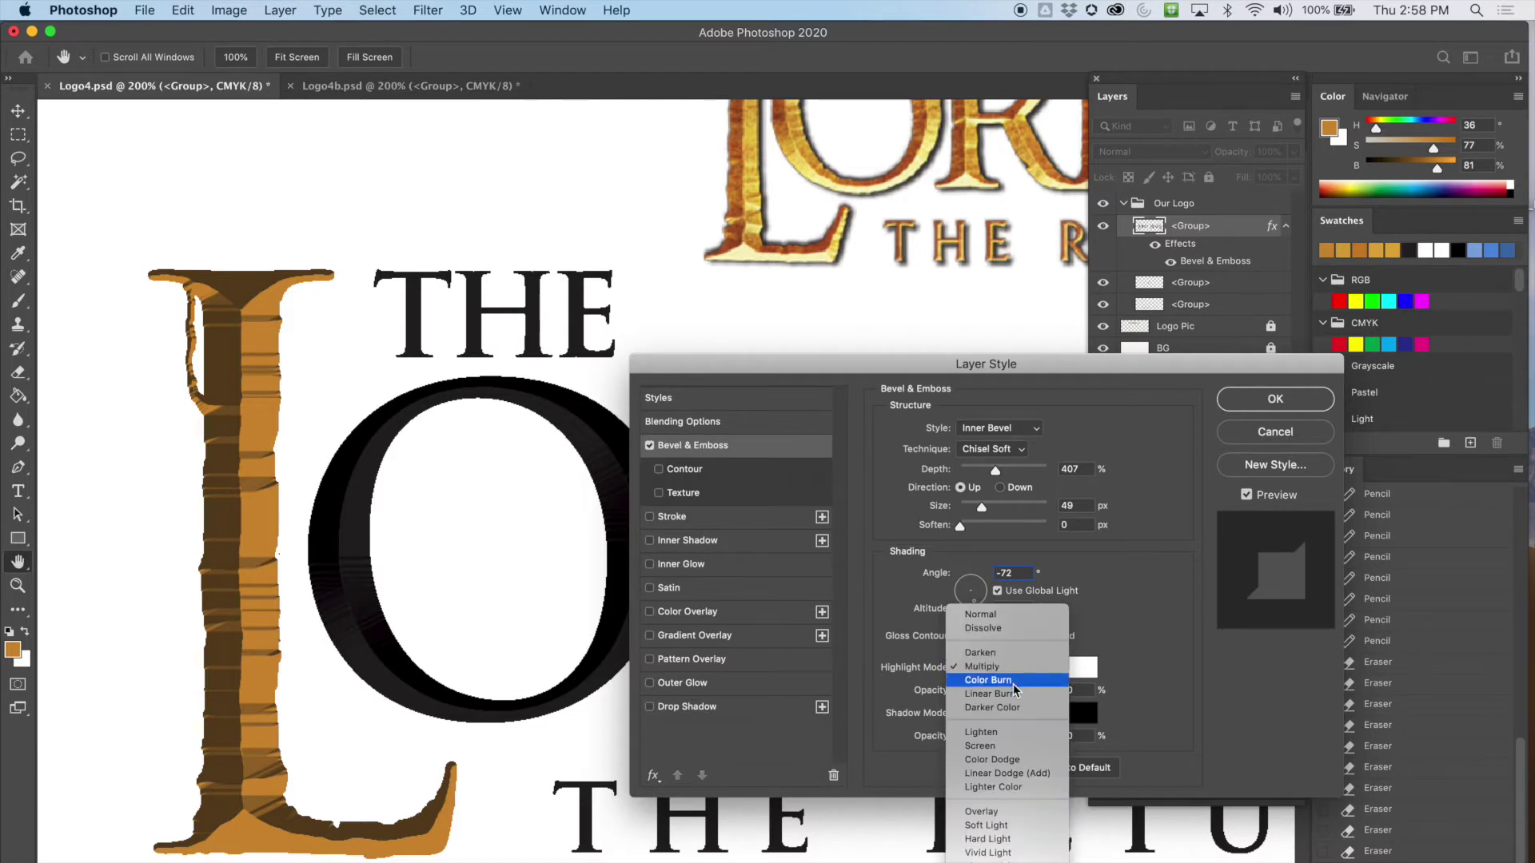
pyautogui.click(998, 733)
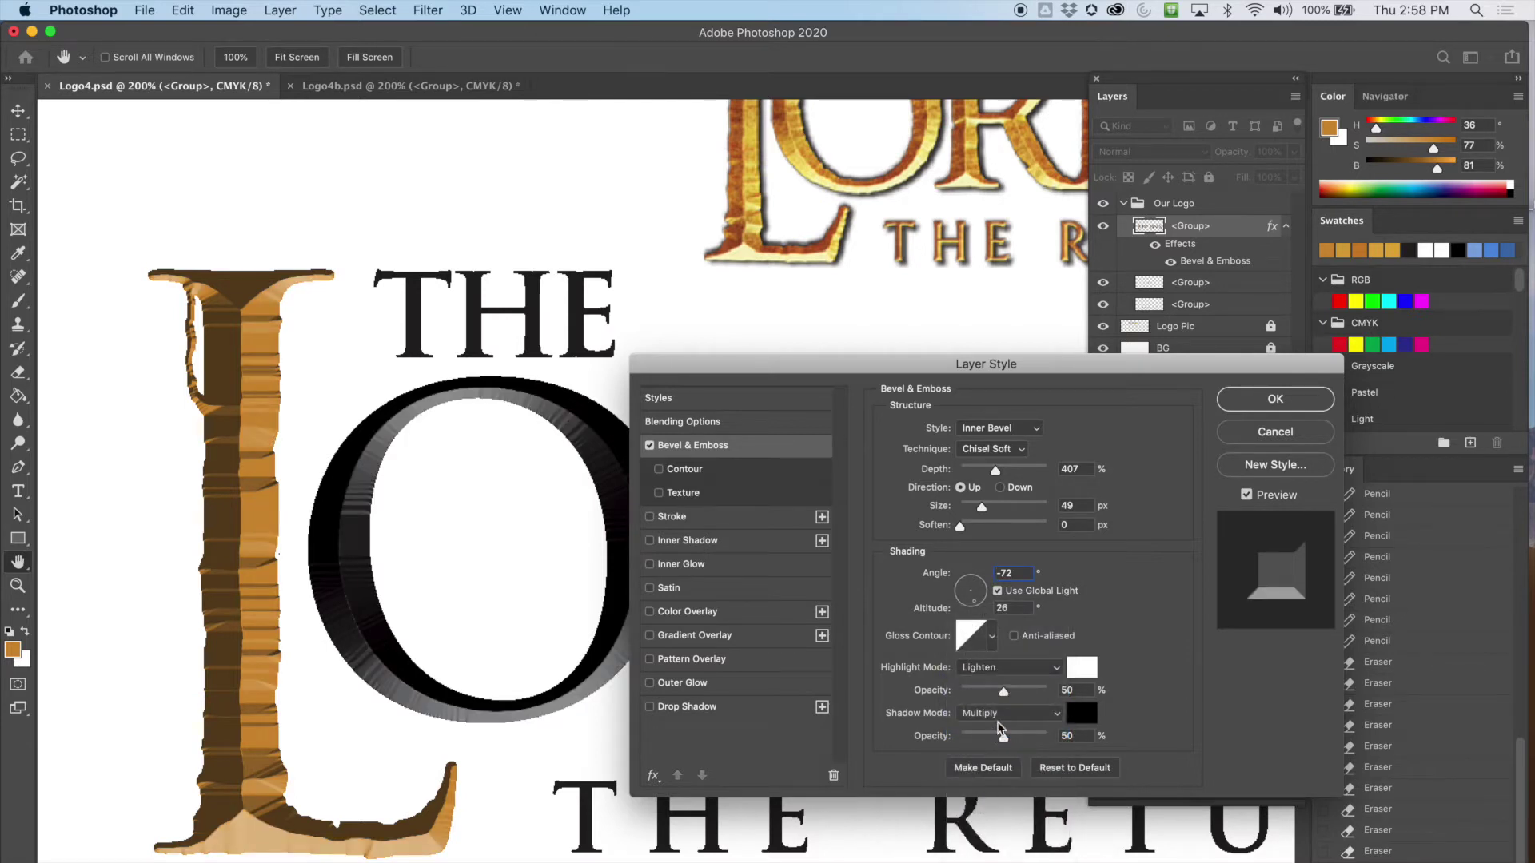
pyautogui.click(1033, 669)
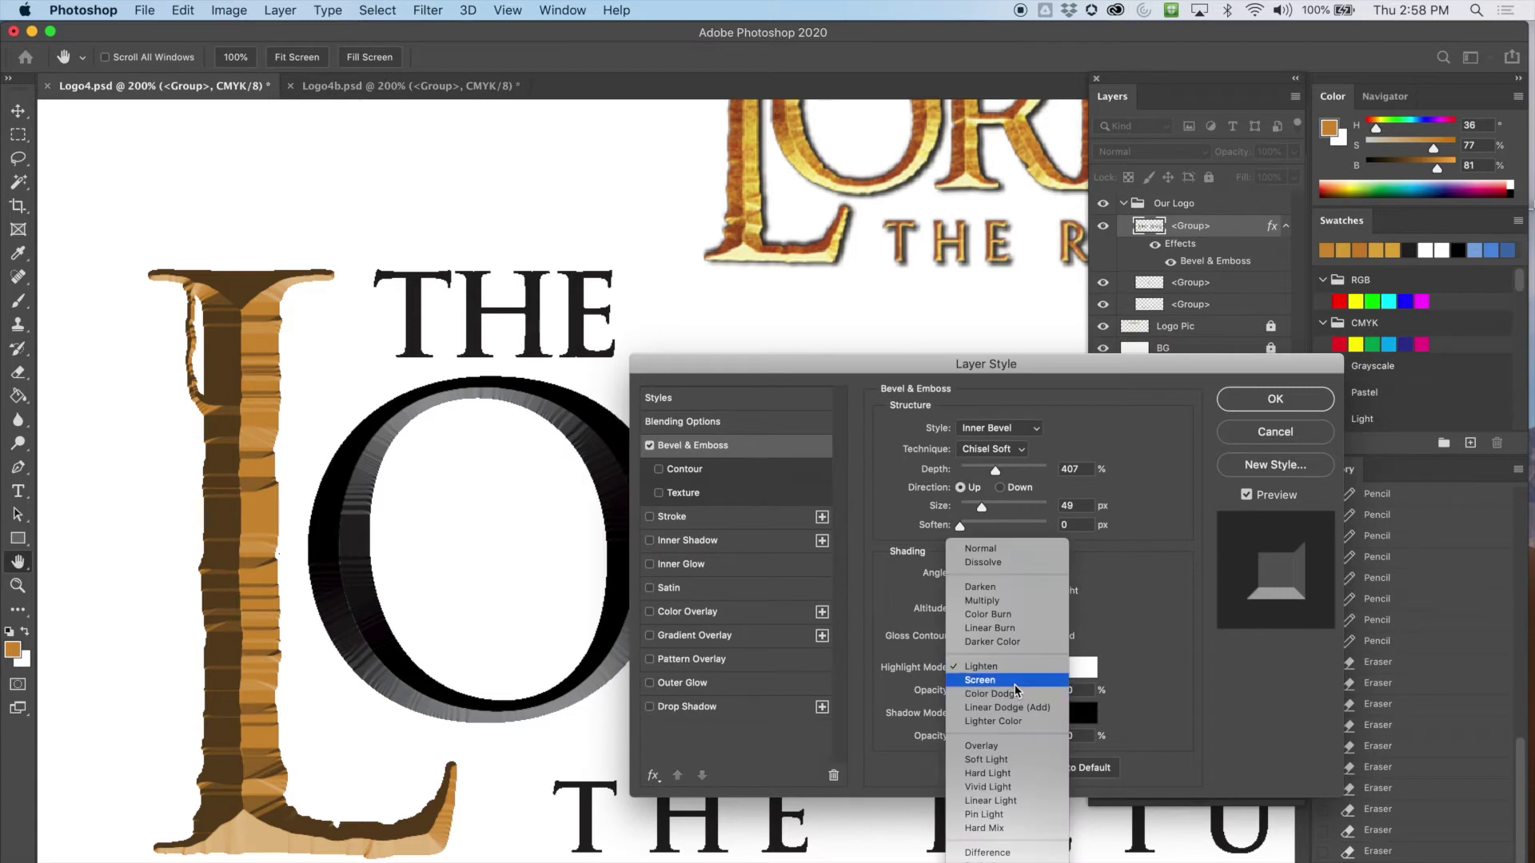
pyautogui.click(1015, 681)
# Compare Color Dodge, Linear Dodge (Add) and Overlay for the bevel's highlight, and set the highlight mode to Lighten
pyautogui.click(1015, 673)
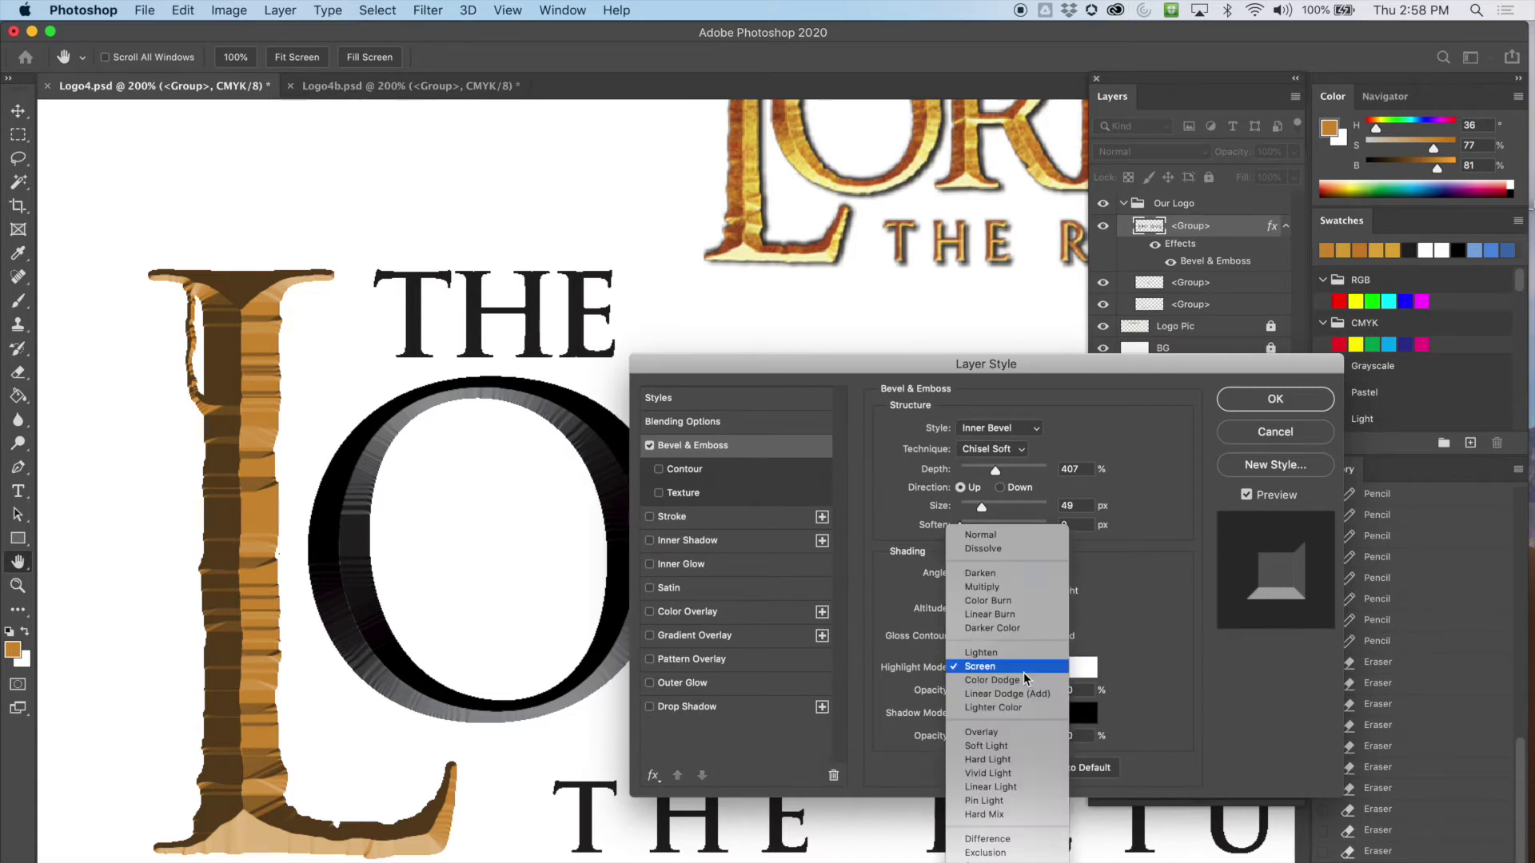
pyautogui.click(1016, 684)
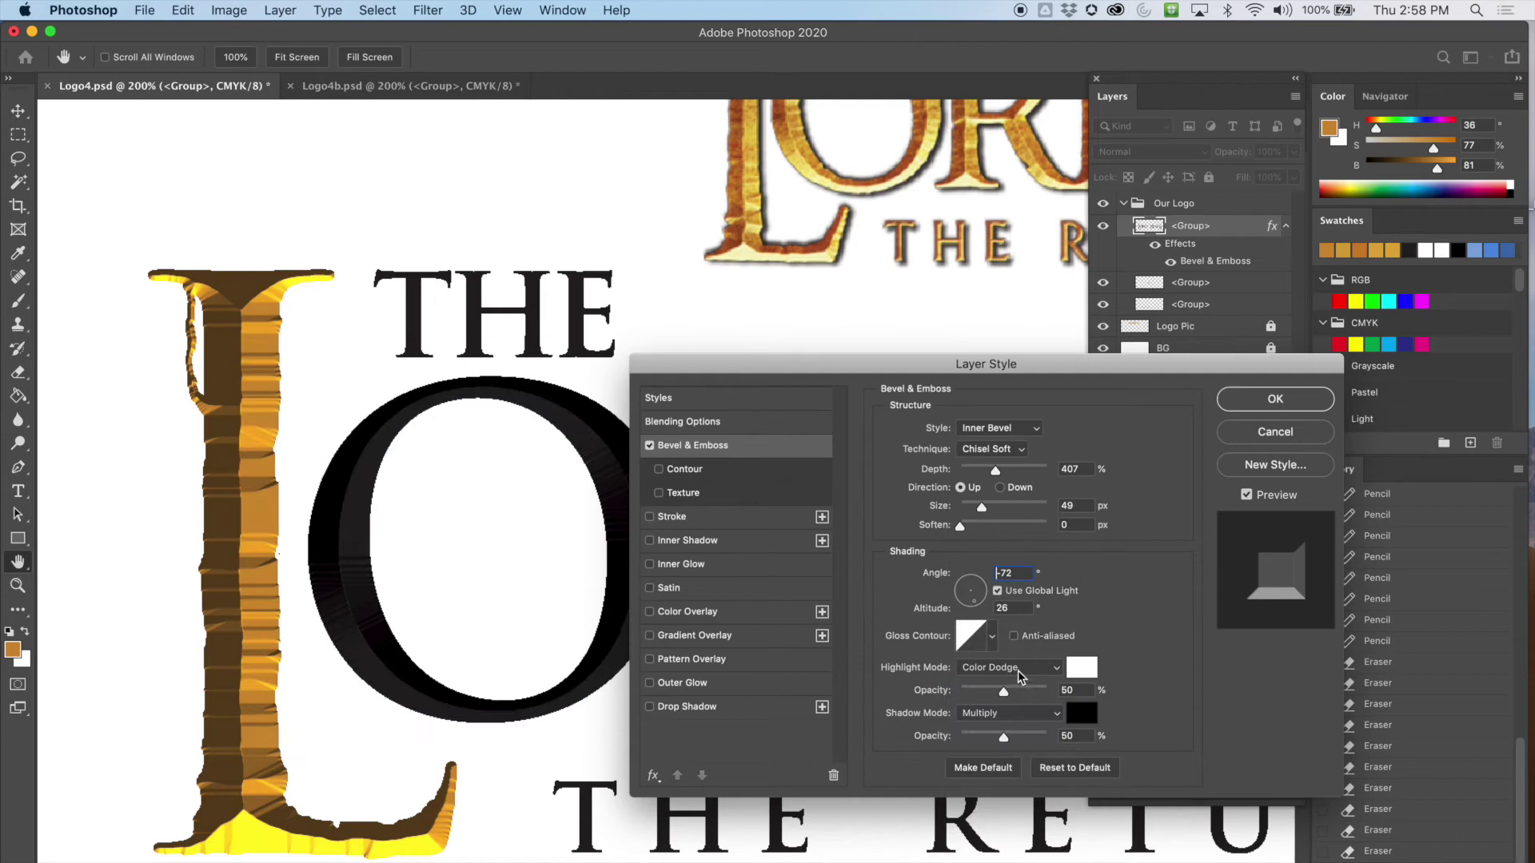
pyautogui.click(1019, 671)
pyautogui.click(1014, 686)
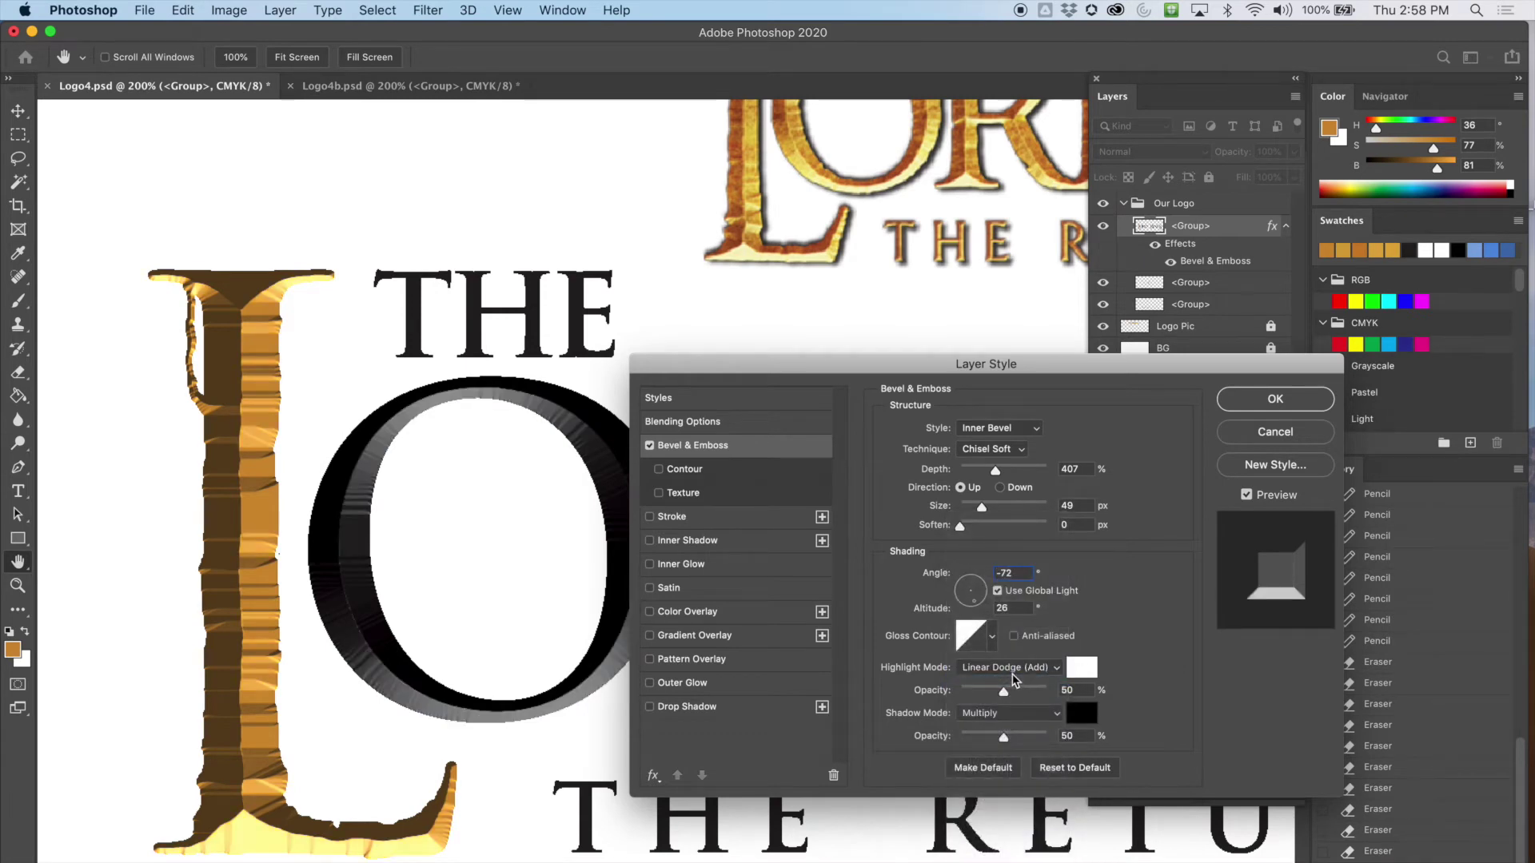
pyautogui.click(1014, 681)
pyautogui.click(1003, 705)
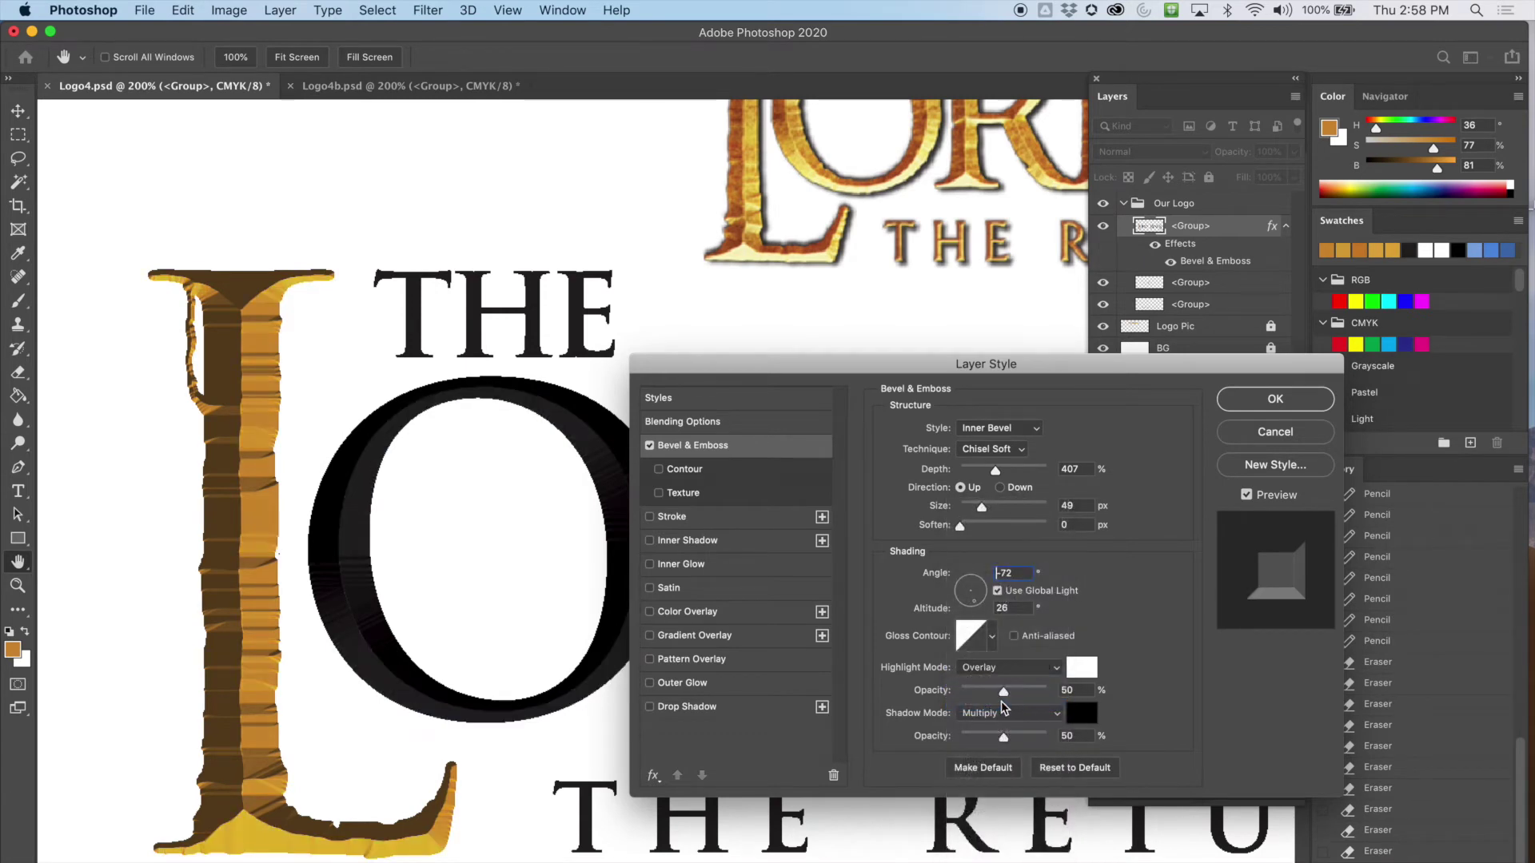
pyautogui.click(1010, 670)
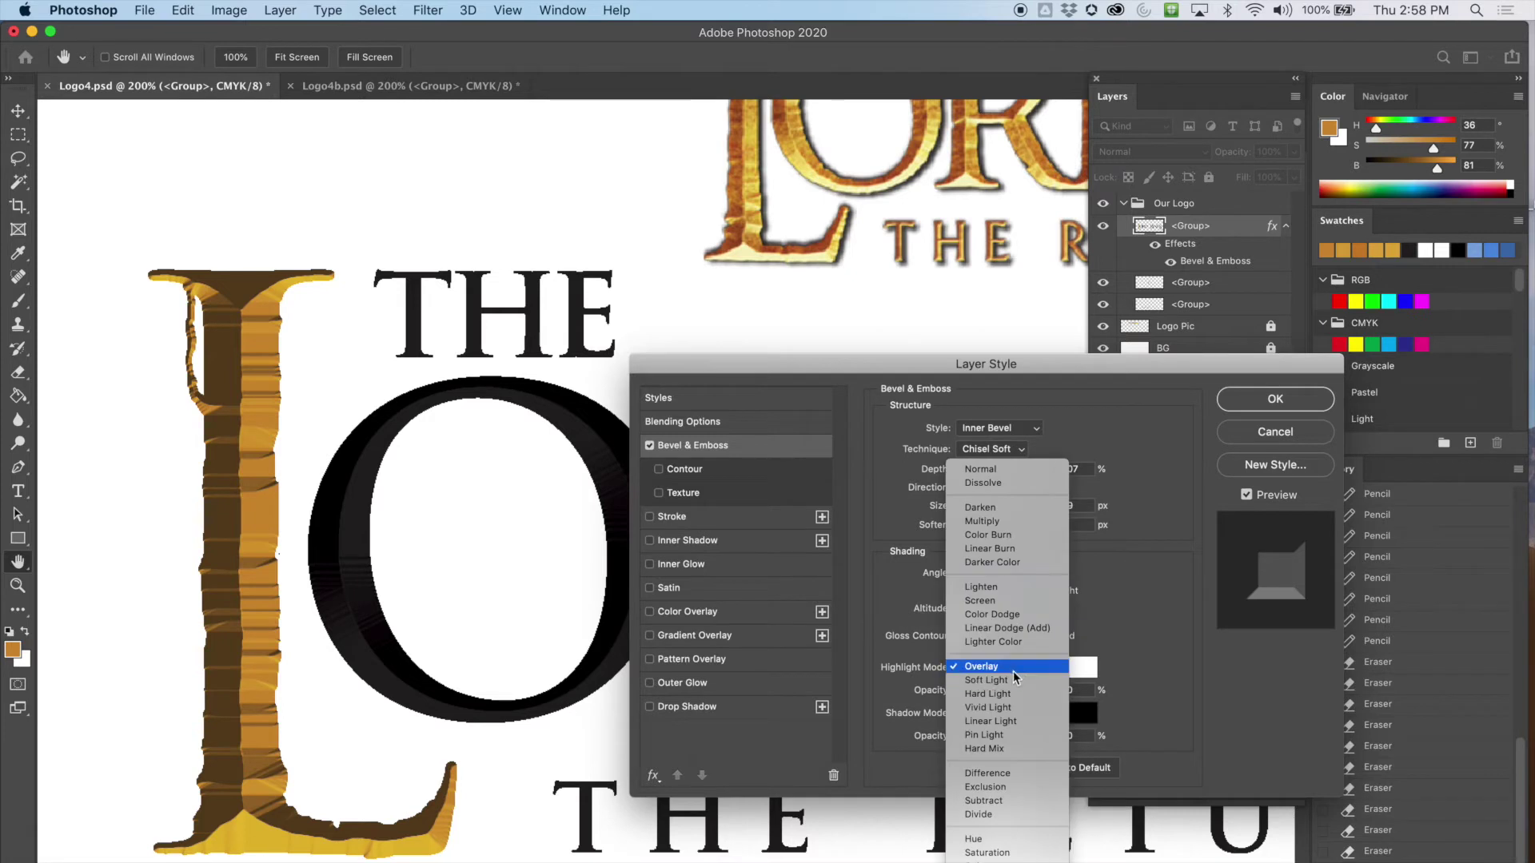
pyautogui.click(1020, 588)
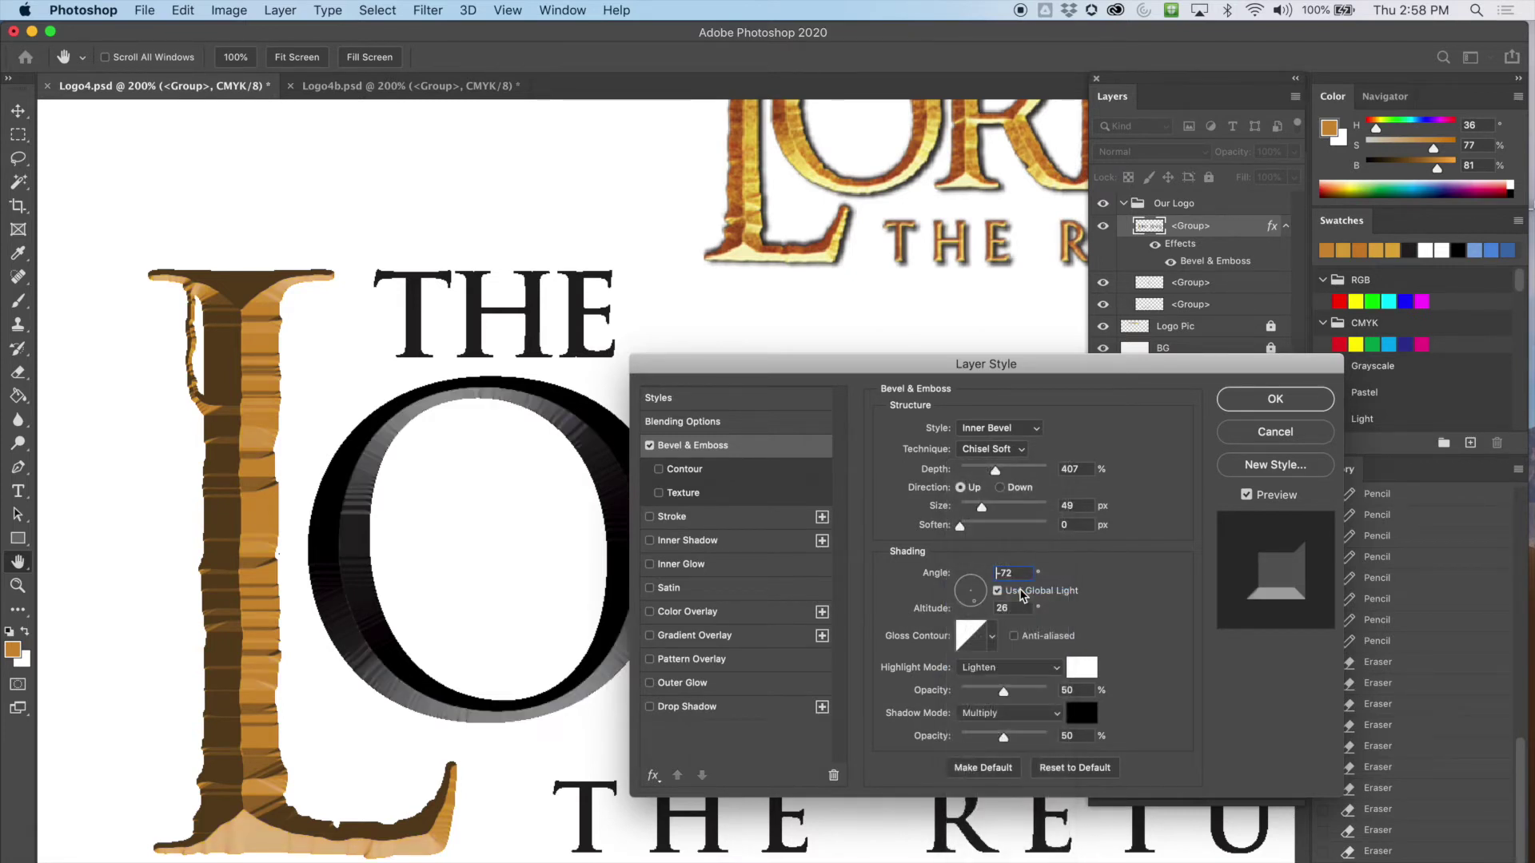
# Set the bevel's highlight colour to red, hex dc4242
pyautogui.click(1079, 675)
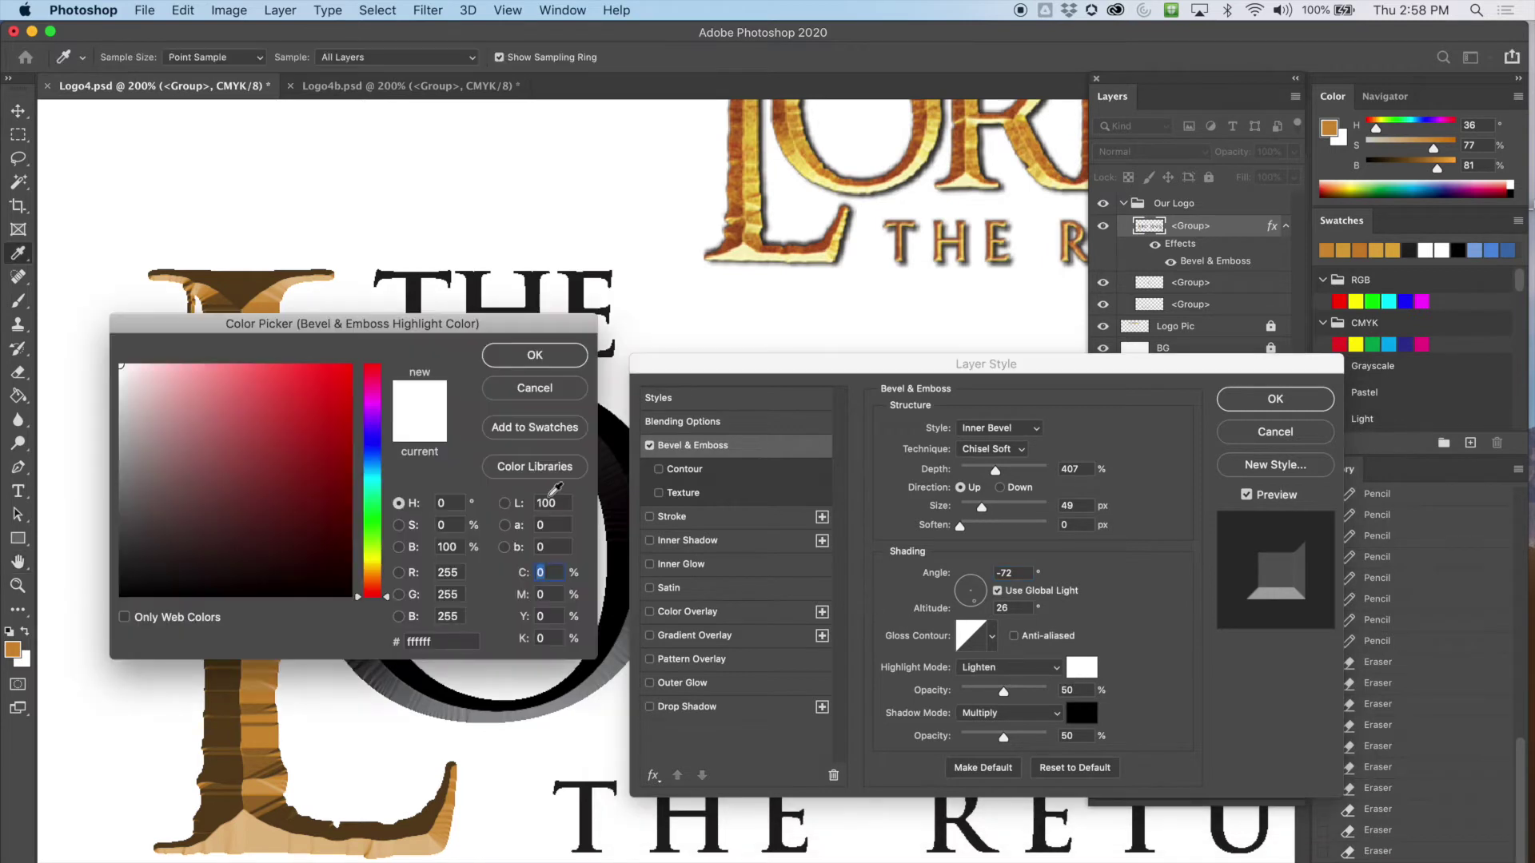
pyautogui.click(197, 382)
pyautogui.click(283, 390)
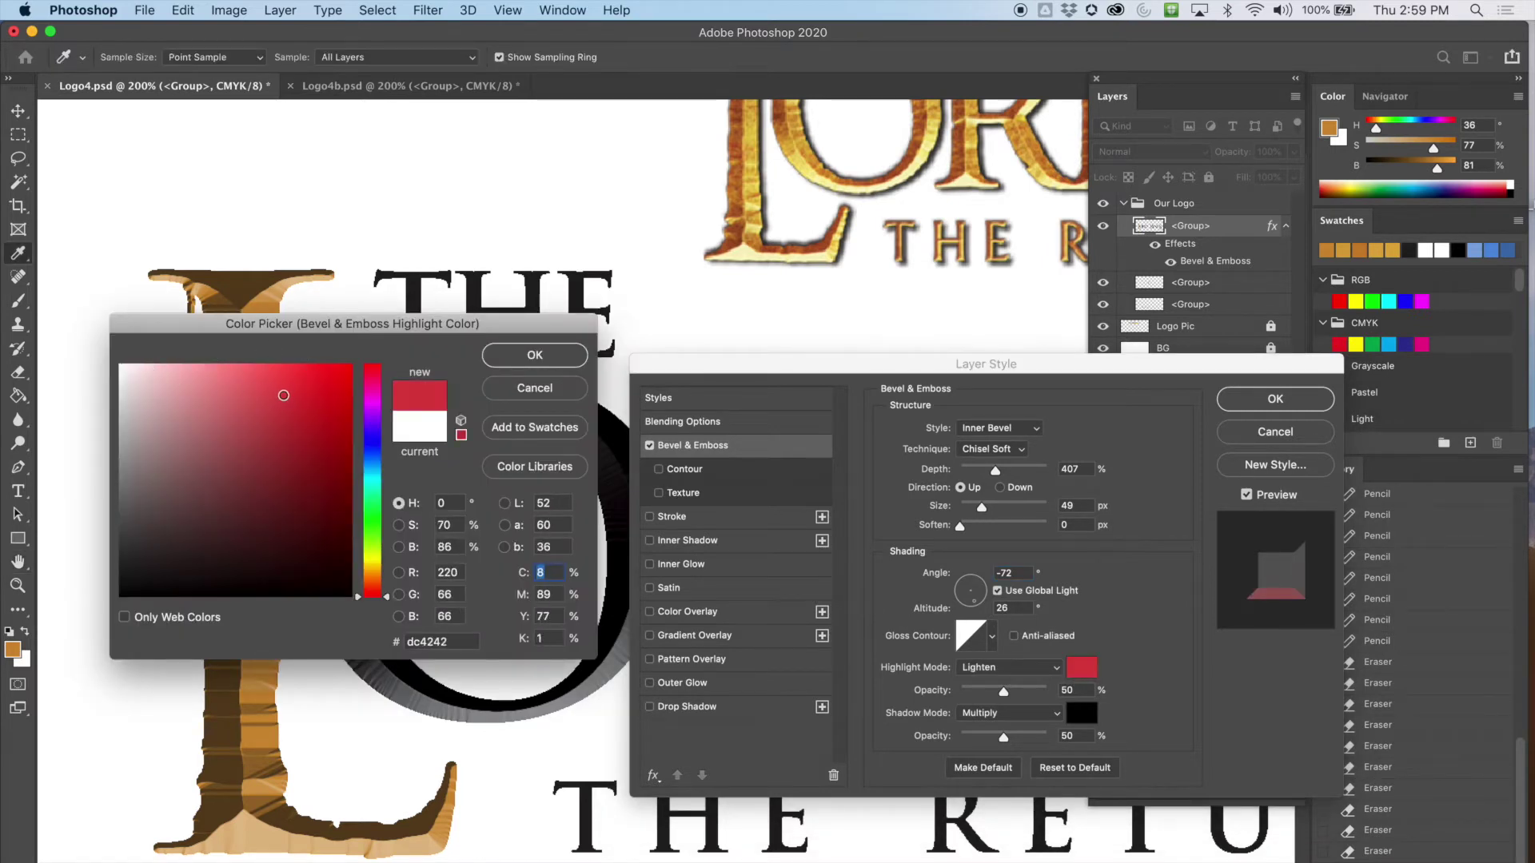
pyautogui.click(534, 355)
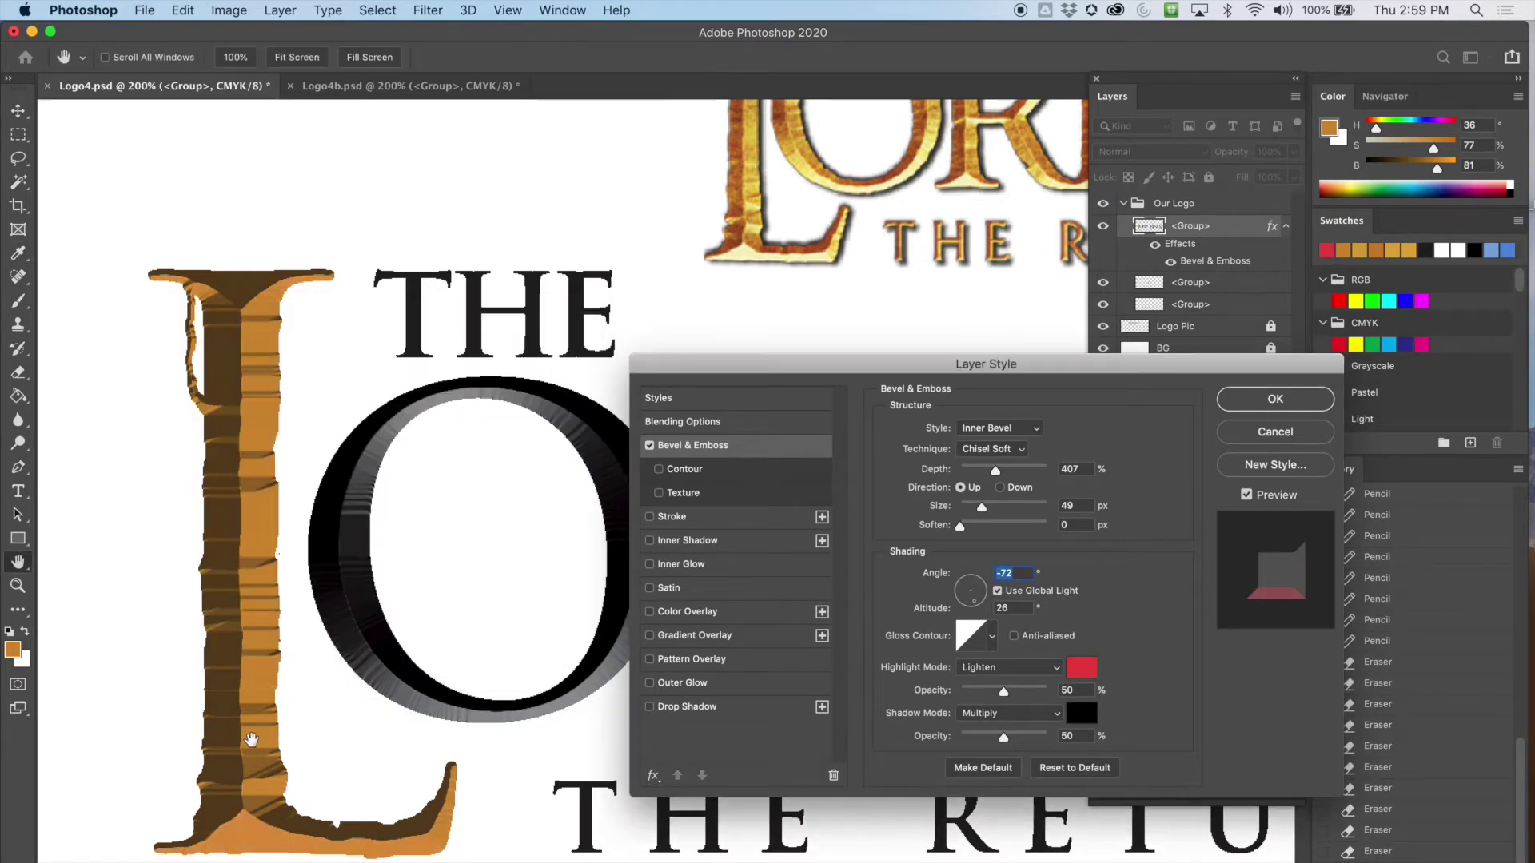
# Set the bevel's highlight colour to pale yellow, hex f1f493
pyautogui.click(1095, 676)
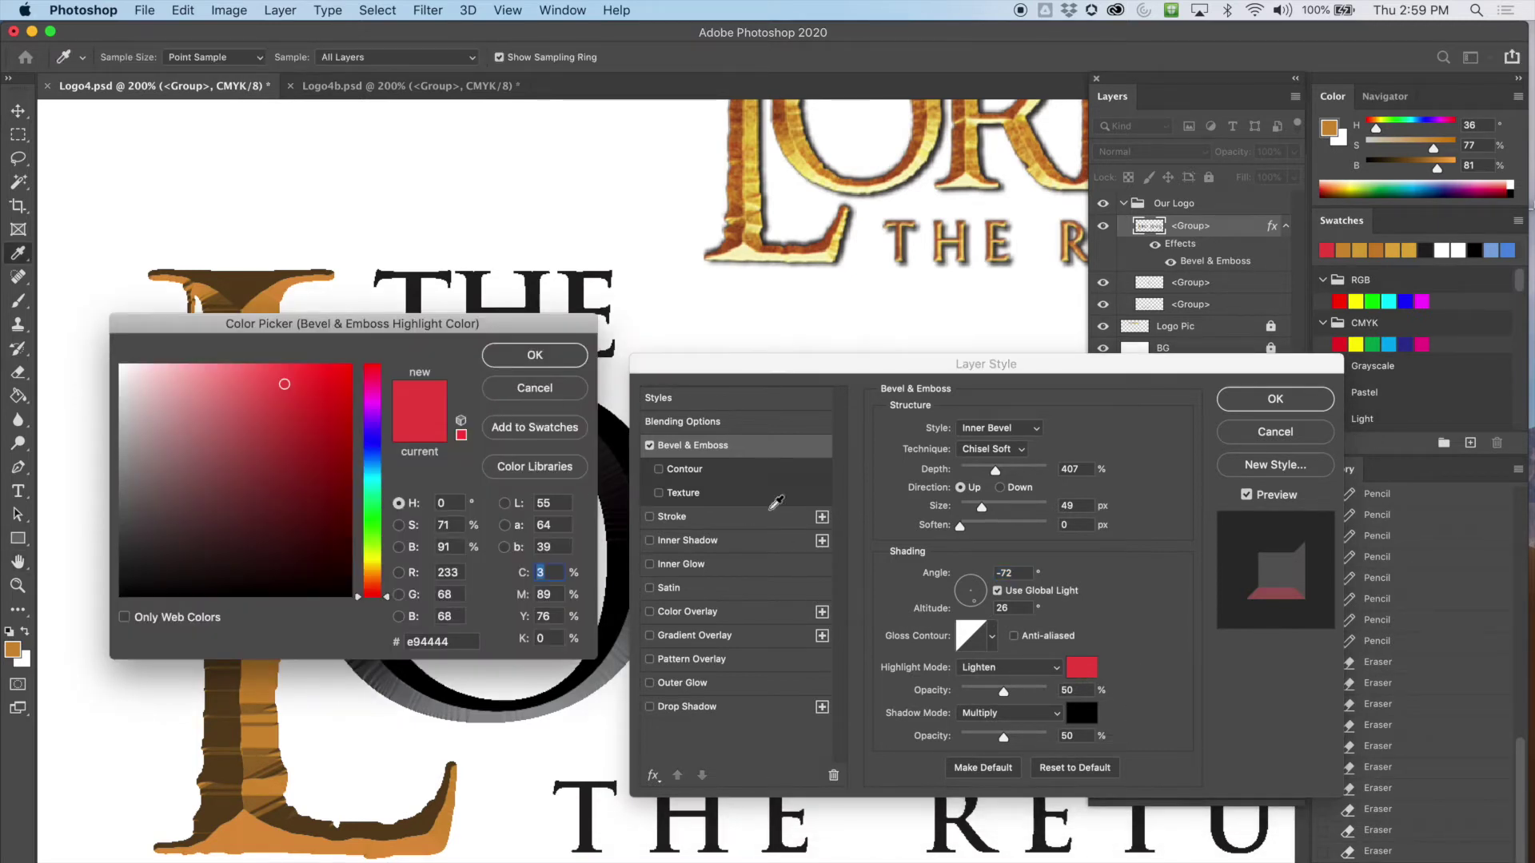
pyautogui.moveTo(175, 373)
pyautogui.mouseDown()
pyautogui.moveTo(138, 377)
pyautogui.moveTo(112, 352)
pyautogui.mouseUp()
pyautogui.moveTo(376, 546)
pyautogui.mouseDown()
pyautogui.moveTo(326, 514)
pyautogui.moveTo(239, 371)
pyautogui.mouseUp()
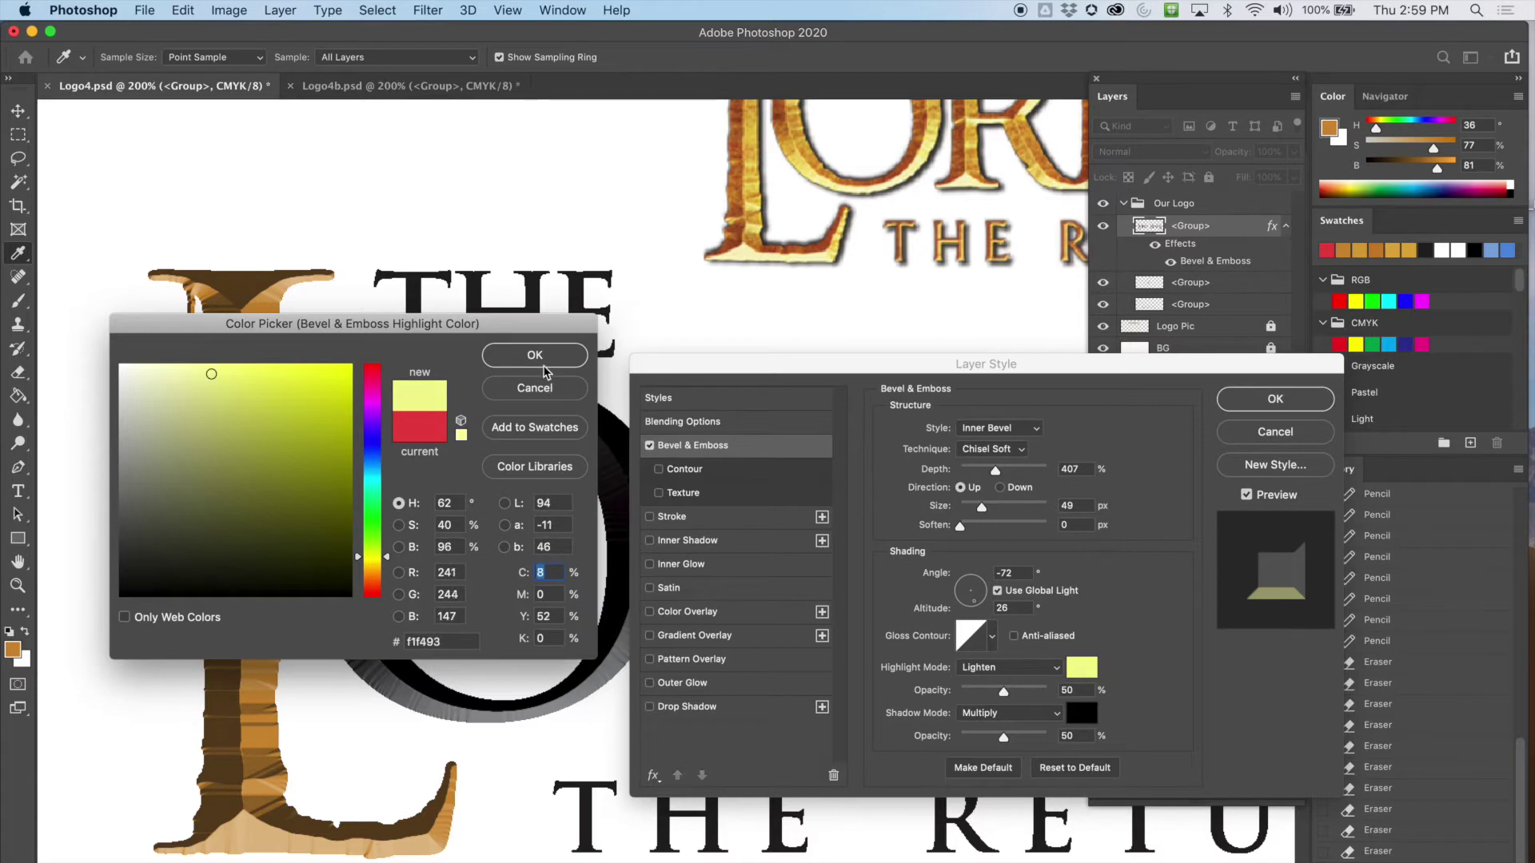
pyautogui.click(535, 355)
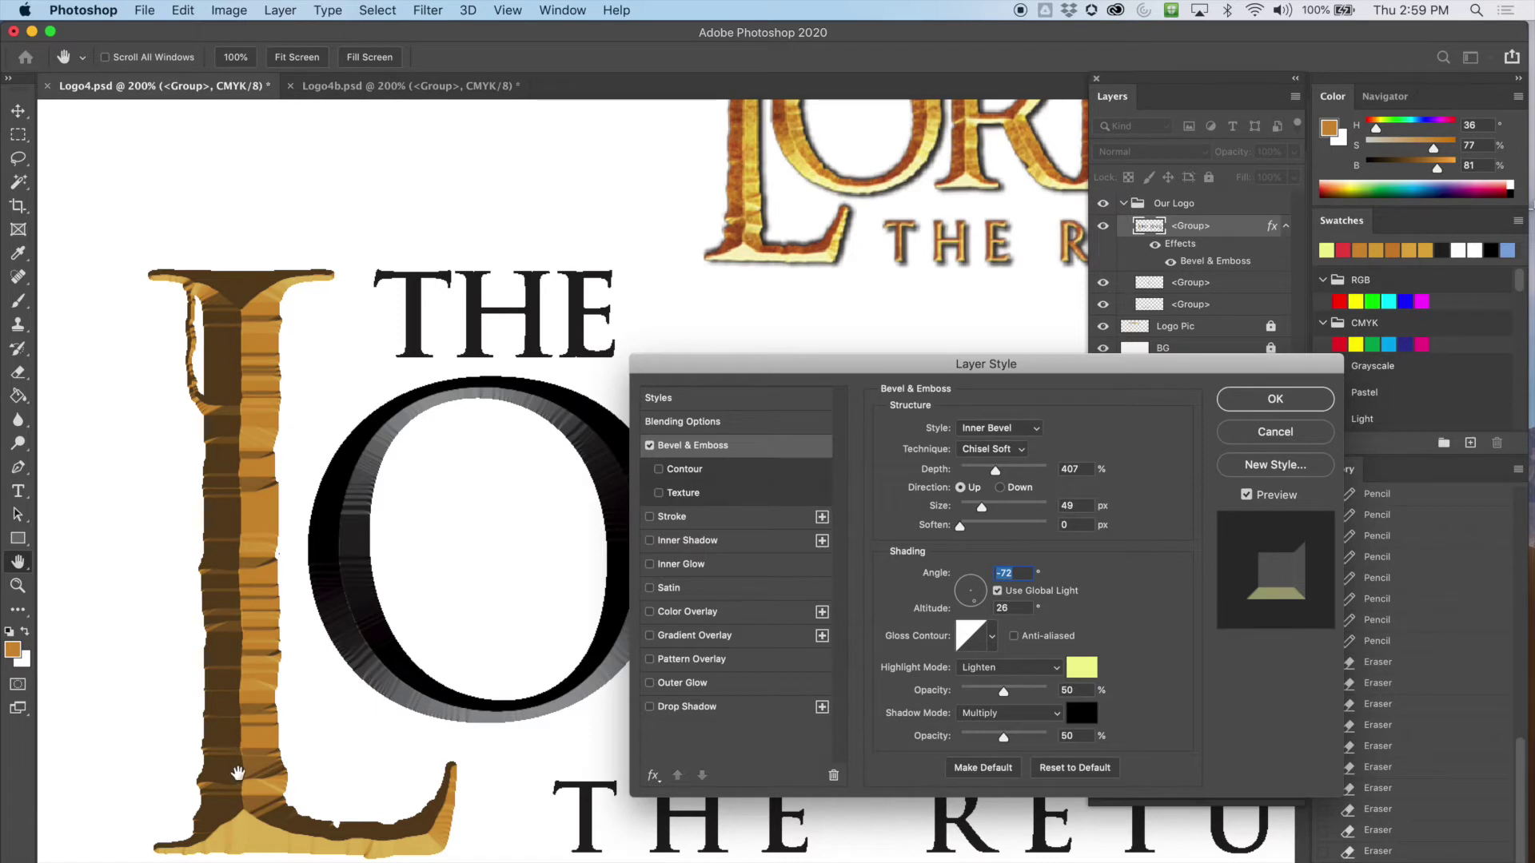
# Lighten the bevel's highlight colour to a very pale cream
pyautogui.click(1083, 678)
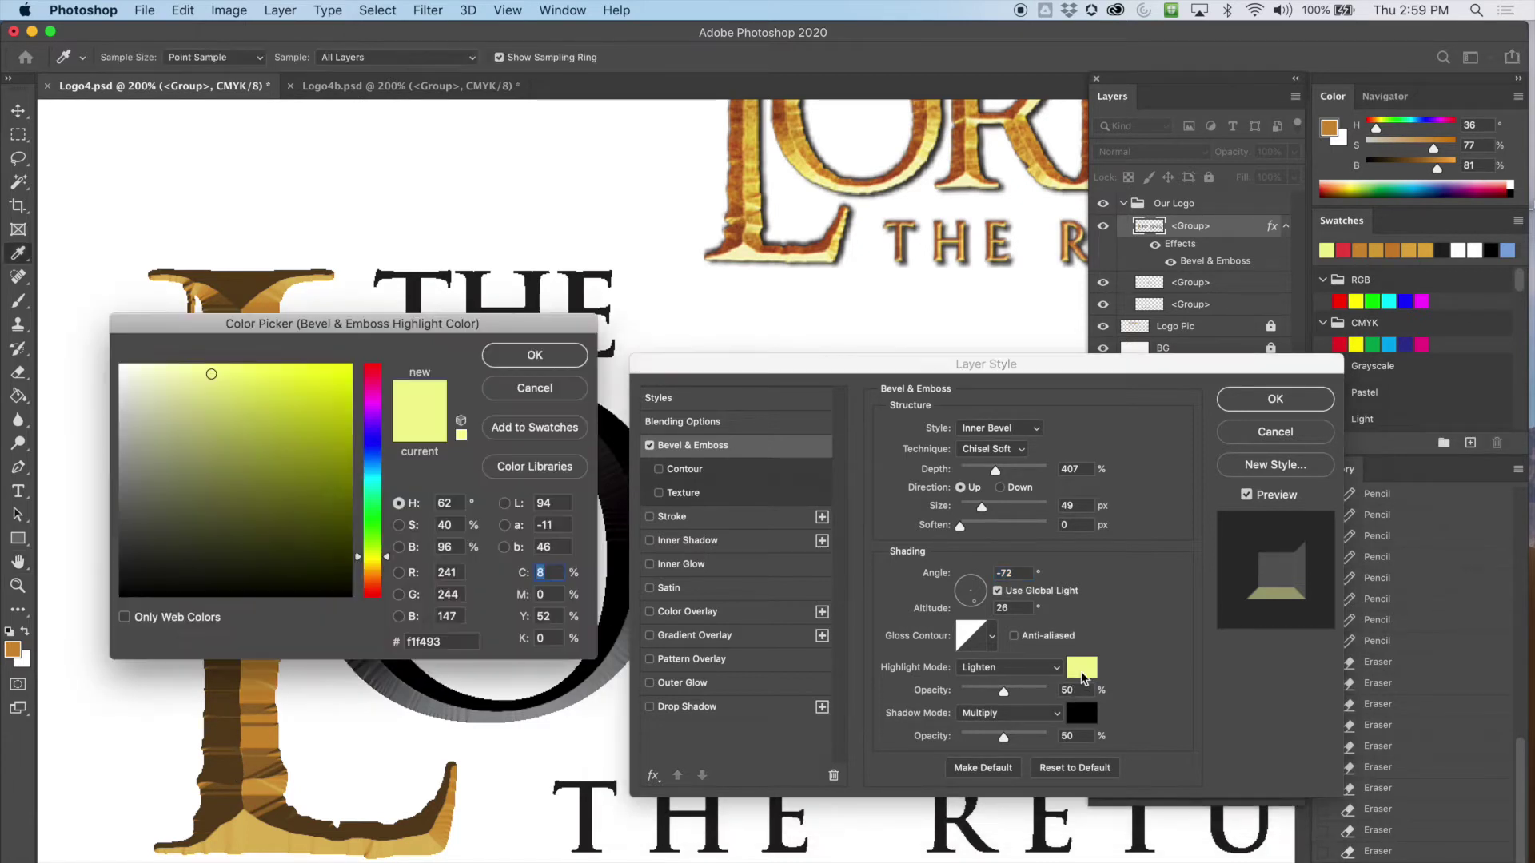
pyautogui.click(174, 379)
pyautogui.moveTo(174, 380)
pyautogui.mouseDown()
pyautogui.moveTo(114, 373)
pyautogui.moveTo(144, 369)
pyautogui.mouseUp()
pyautogui.click(535, 357)
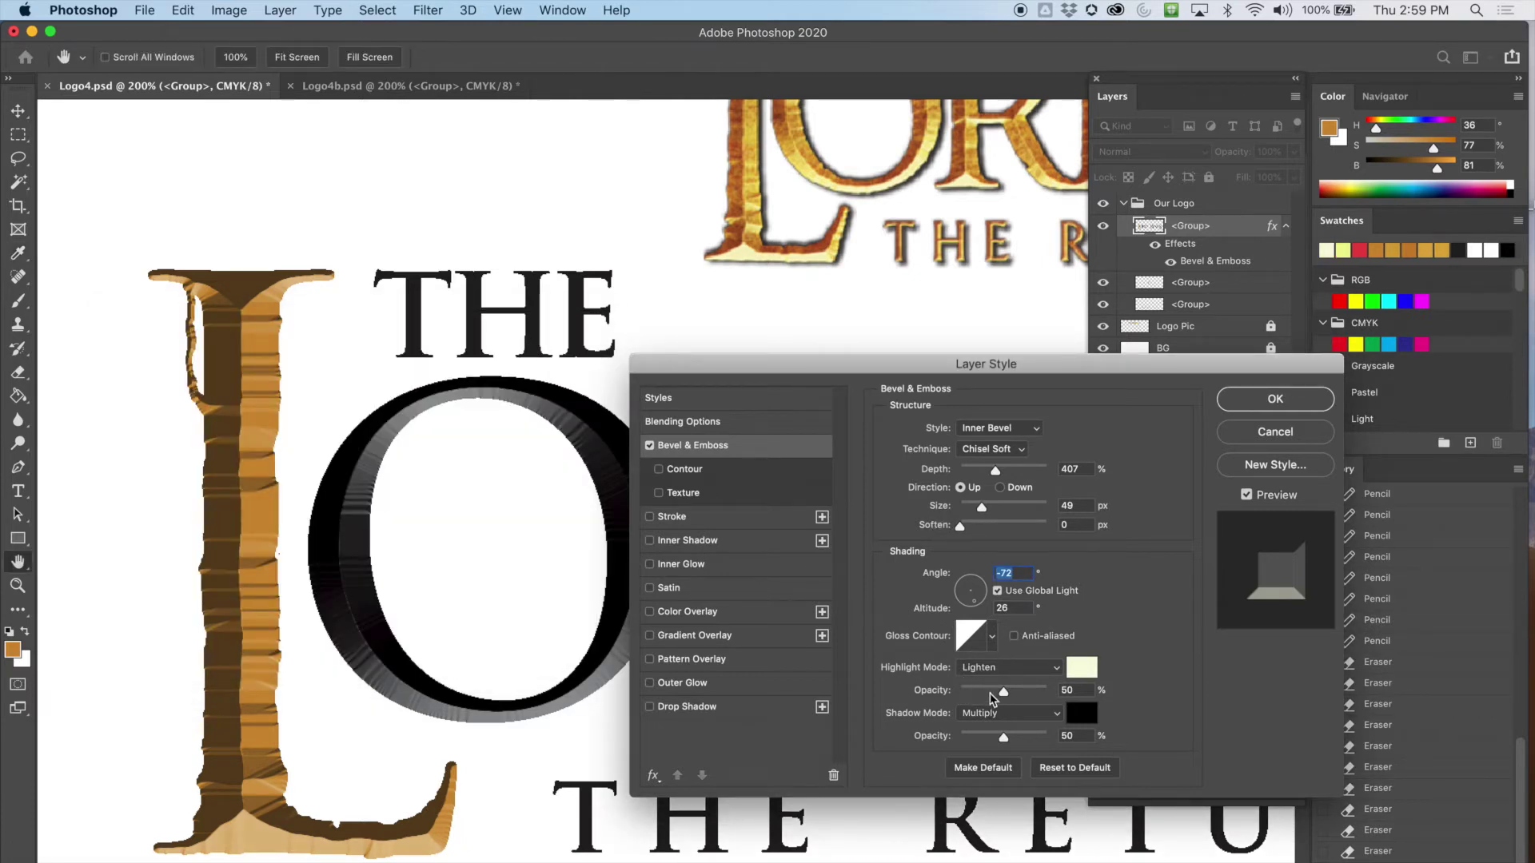
# Set the bevel's highlight opacity to 82% and shadow opacity to 44%, and apply the layer style
pyautogui.moveTo(1009, 695)
pyautogui.mouseDown()
pyautogui.moveTo(1056, 694)
pyautogui.moveTo(997, 697)
pyautogui.moveTo(1048, 697)
pyautogui.moveTo(1032, 697)
pyautogui.mouseUp()
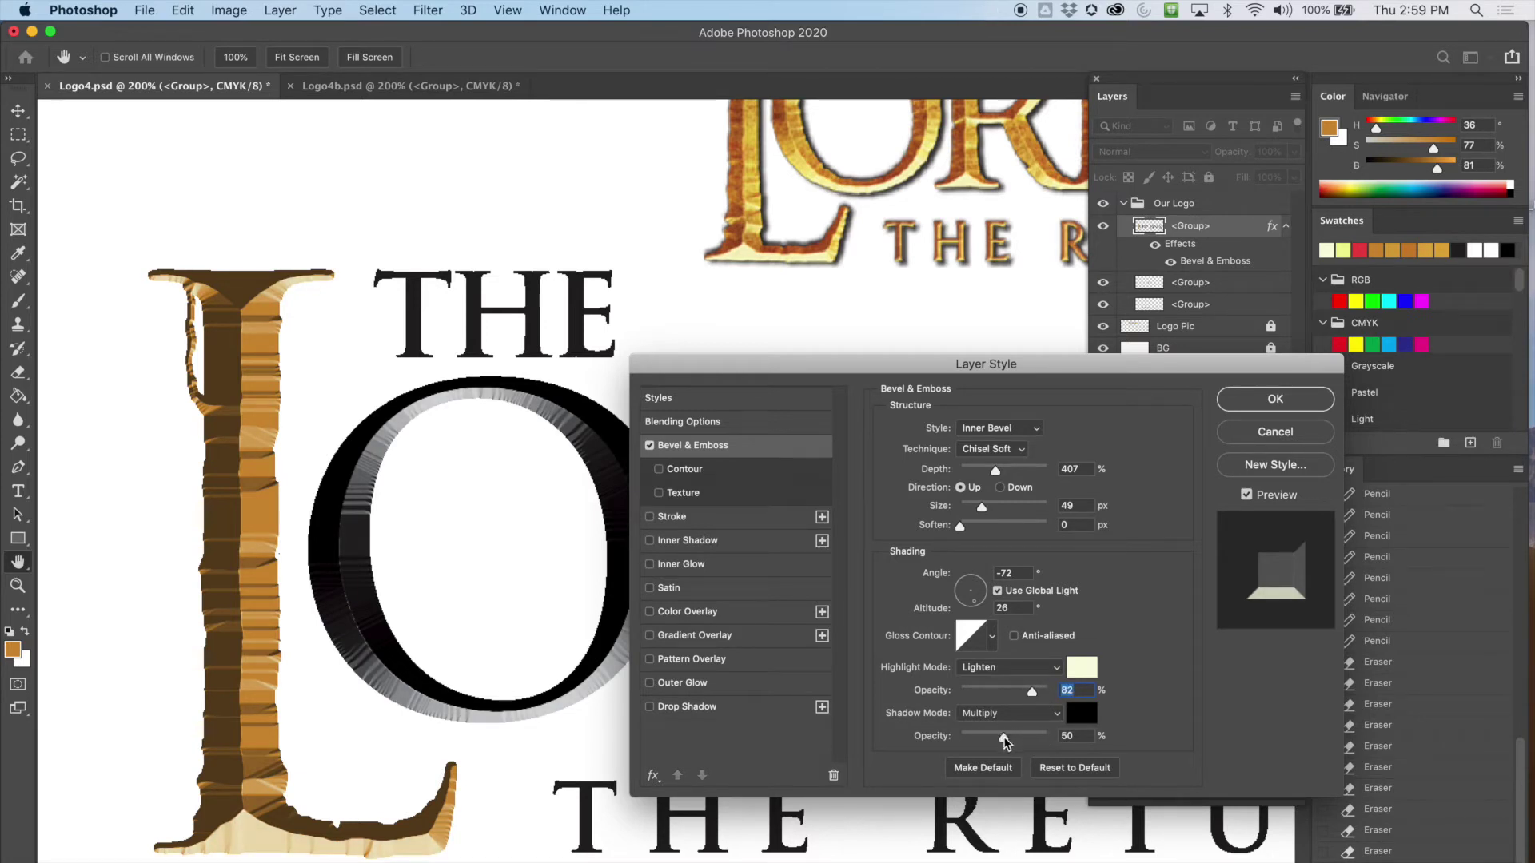
pyautogui.moveTo(1004, 737)
pyautogui.mouseDown()
pyautogui.moveTo(1059, 744)
pyautogui.moveTo(1007, 742)
pyautogui.mouseUp()
pyautogui.click(1257, 402)
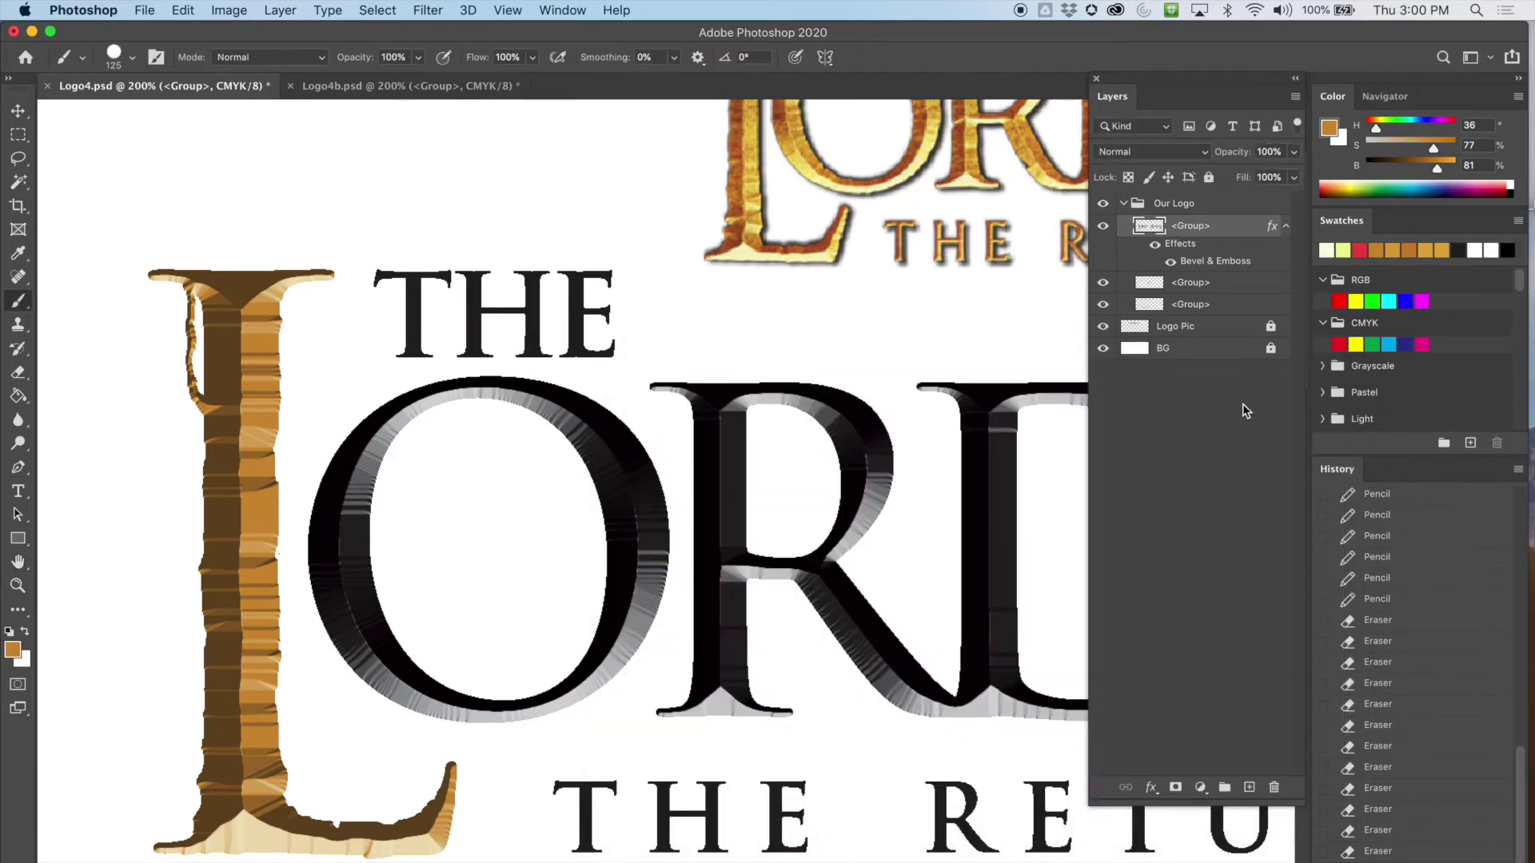
# Compare the lettering with the reference logo at 100% while switching the layer's effects off and on
pyautogui.press('super+0')
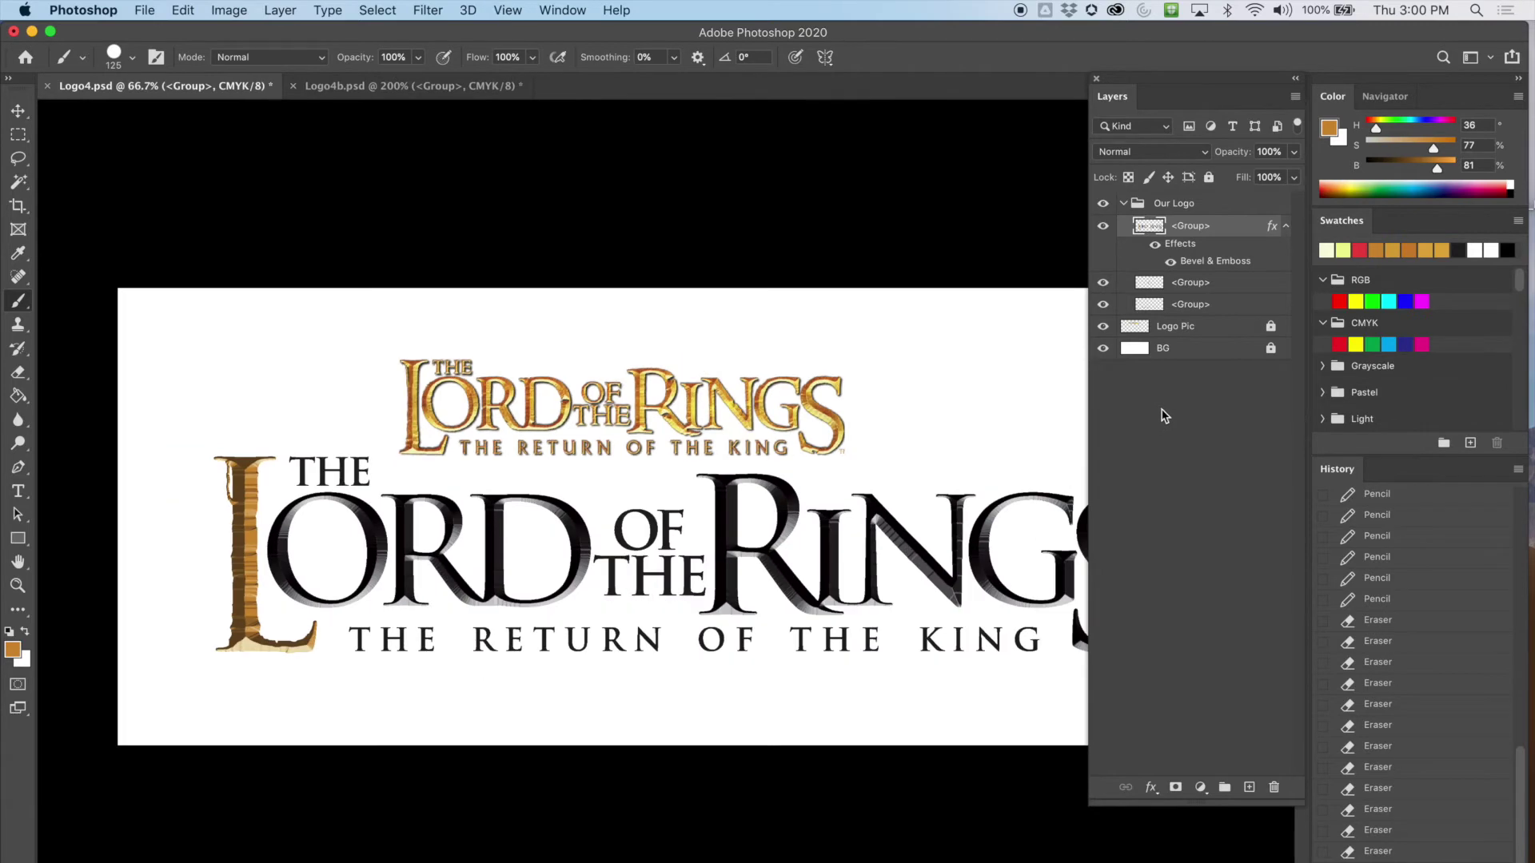
pyautogui.press('super+1')
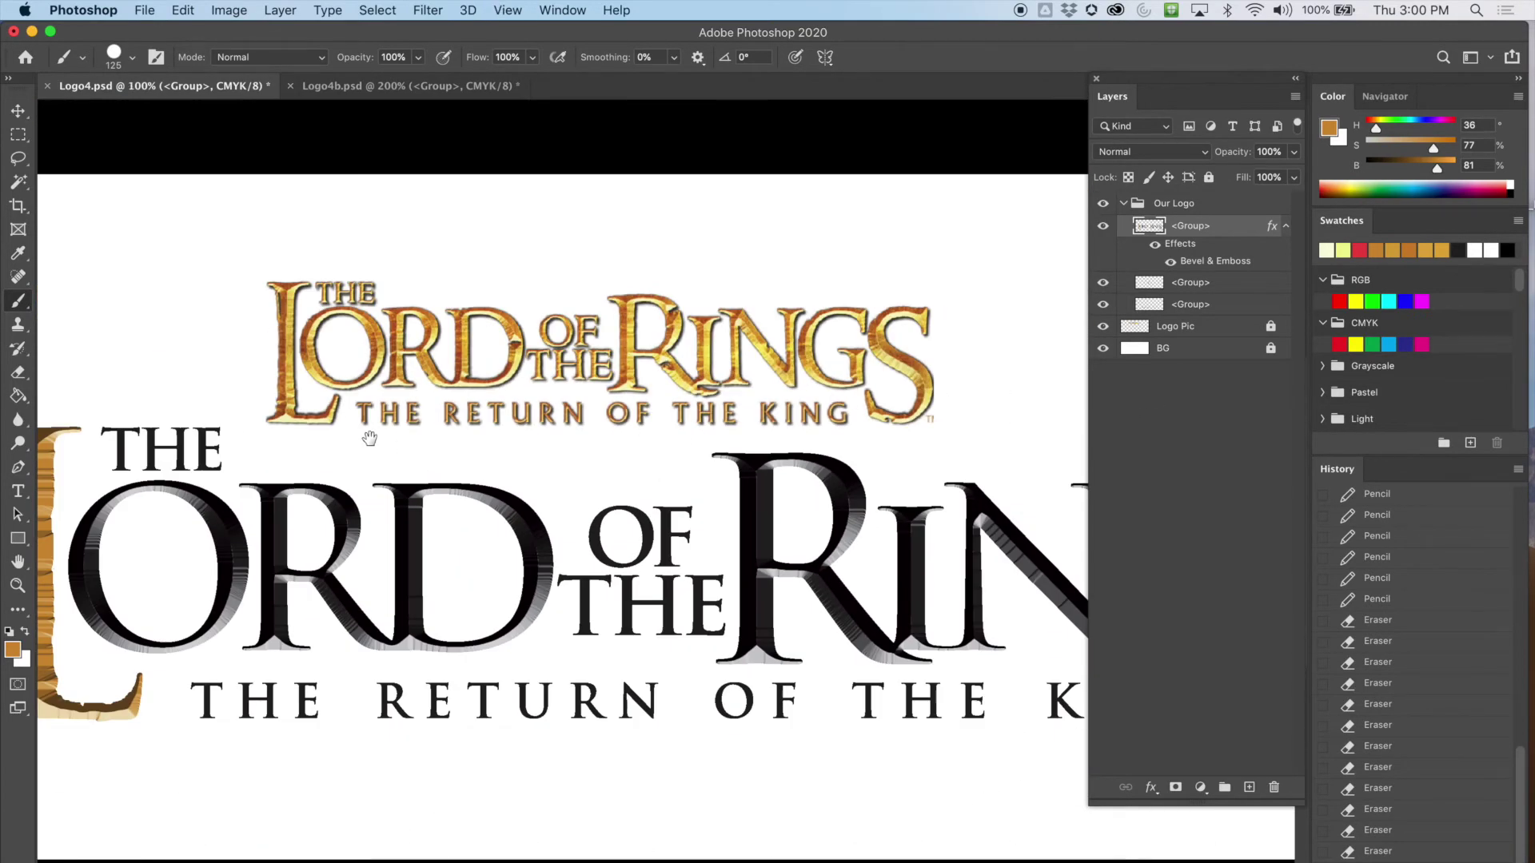
pyautogui.moveTo(370, 438); pyautogui.dragTo(608, 424)
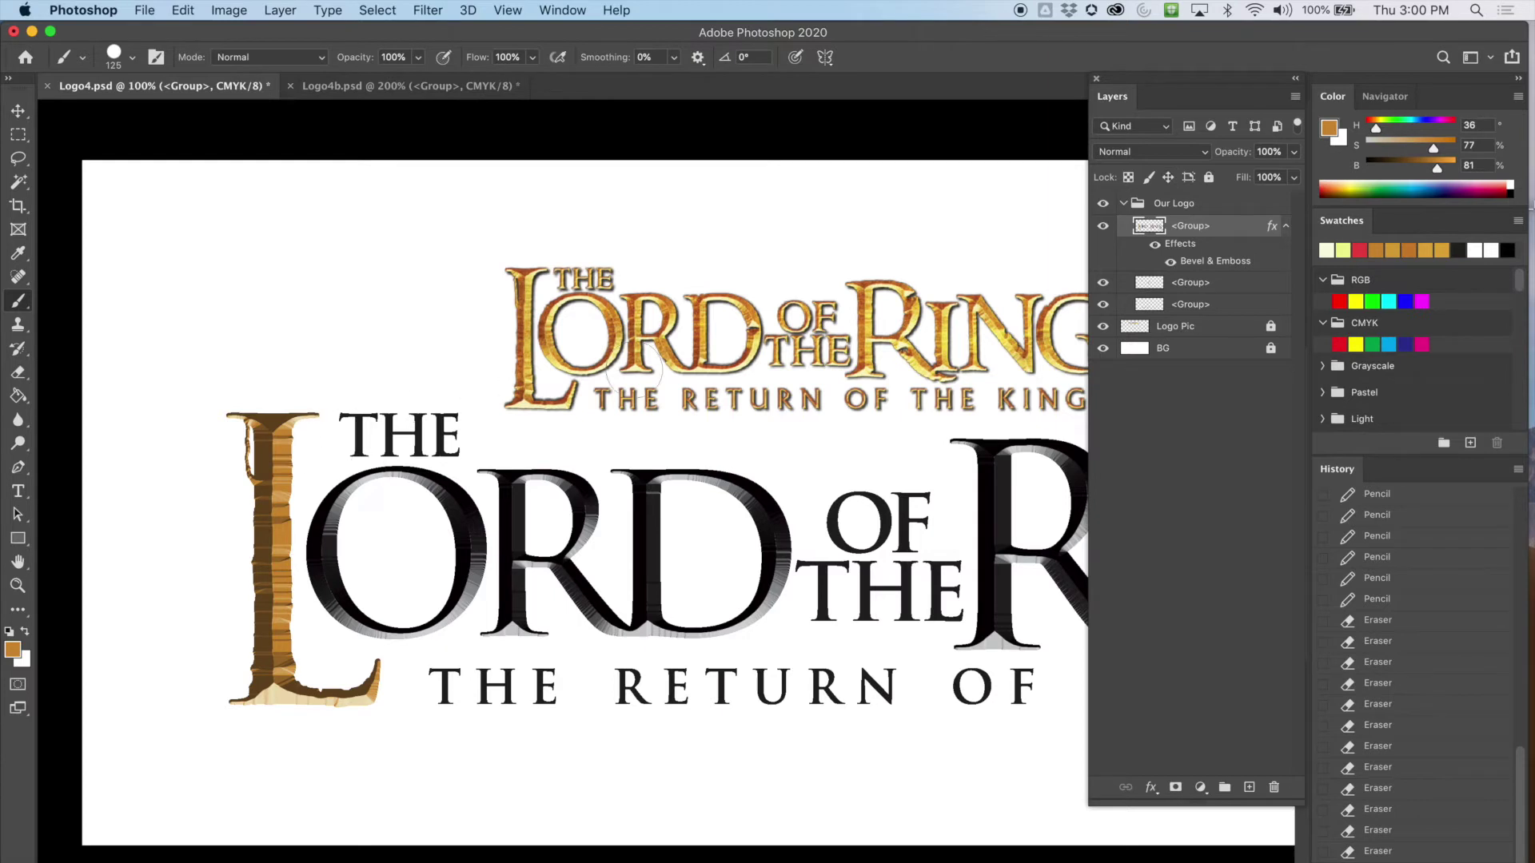
pyautogui.click(1155, 245)
pyautogui.click(1155, 246)
pyautogui.click(1155, 245)
pyautogui.click(1154, 246)
pyautogui.click(1155, 246)
pyautogui.click(1155, 246)
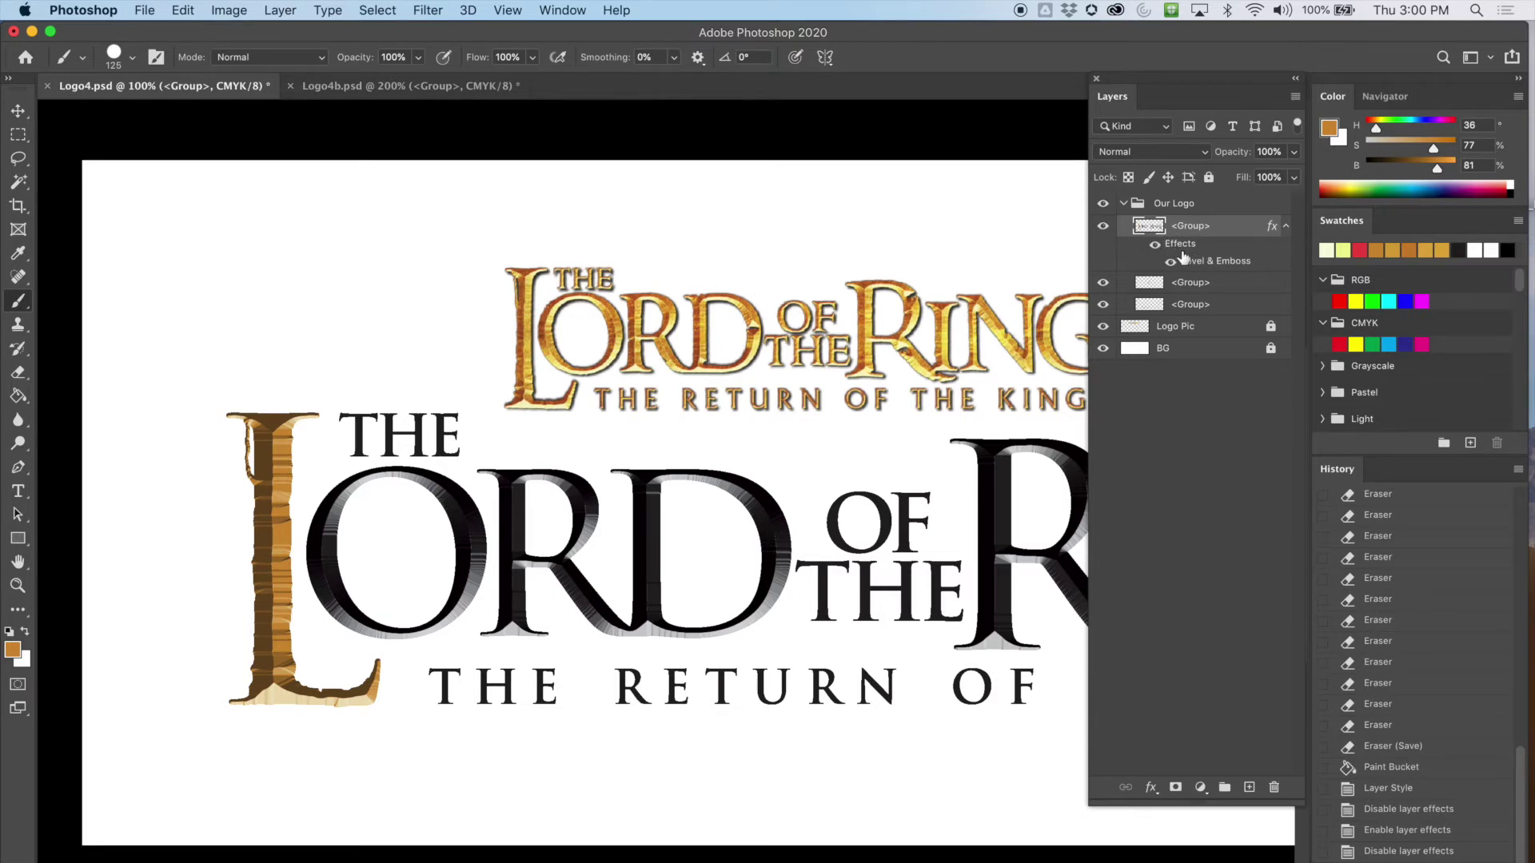
# Add a Drop Shadow to the lettering layer's style and show its settings with the artwork unobstructed
pyautogui.doubleClick(1272, 229)
pyautogui.moveTo(1162, 369); pyautogui.dragTo(1140, 368)
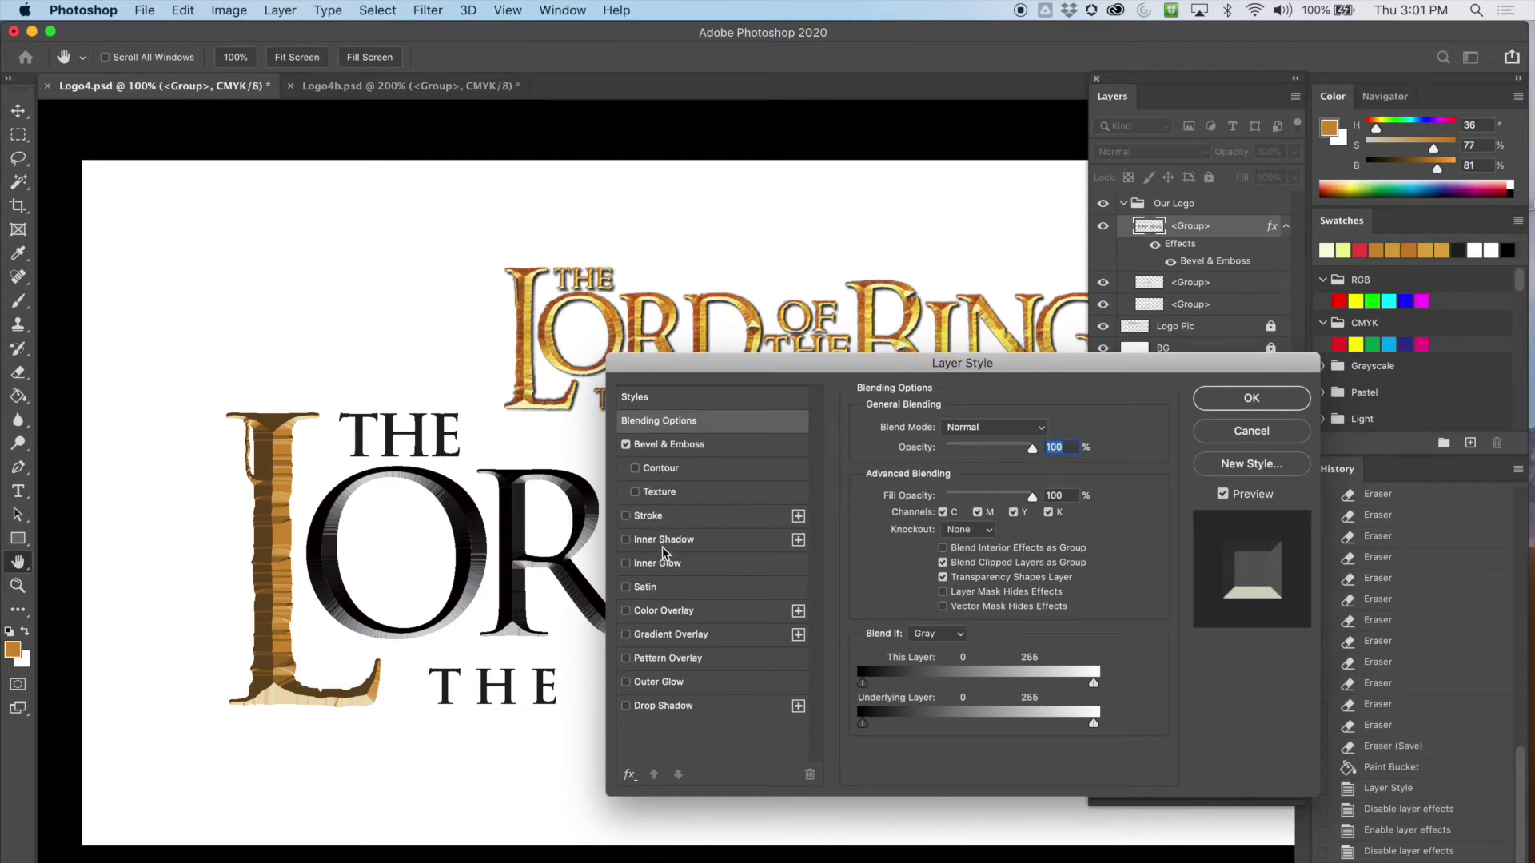
pyautogui.click(627, 709)
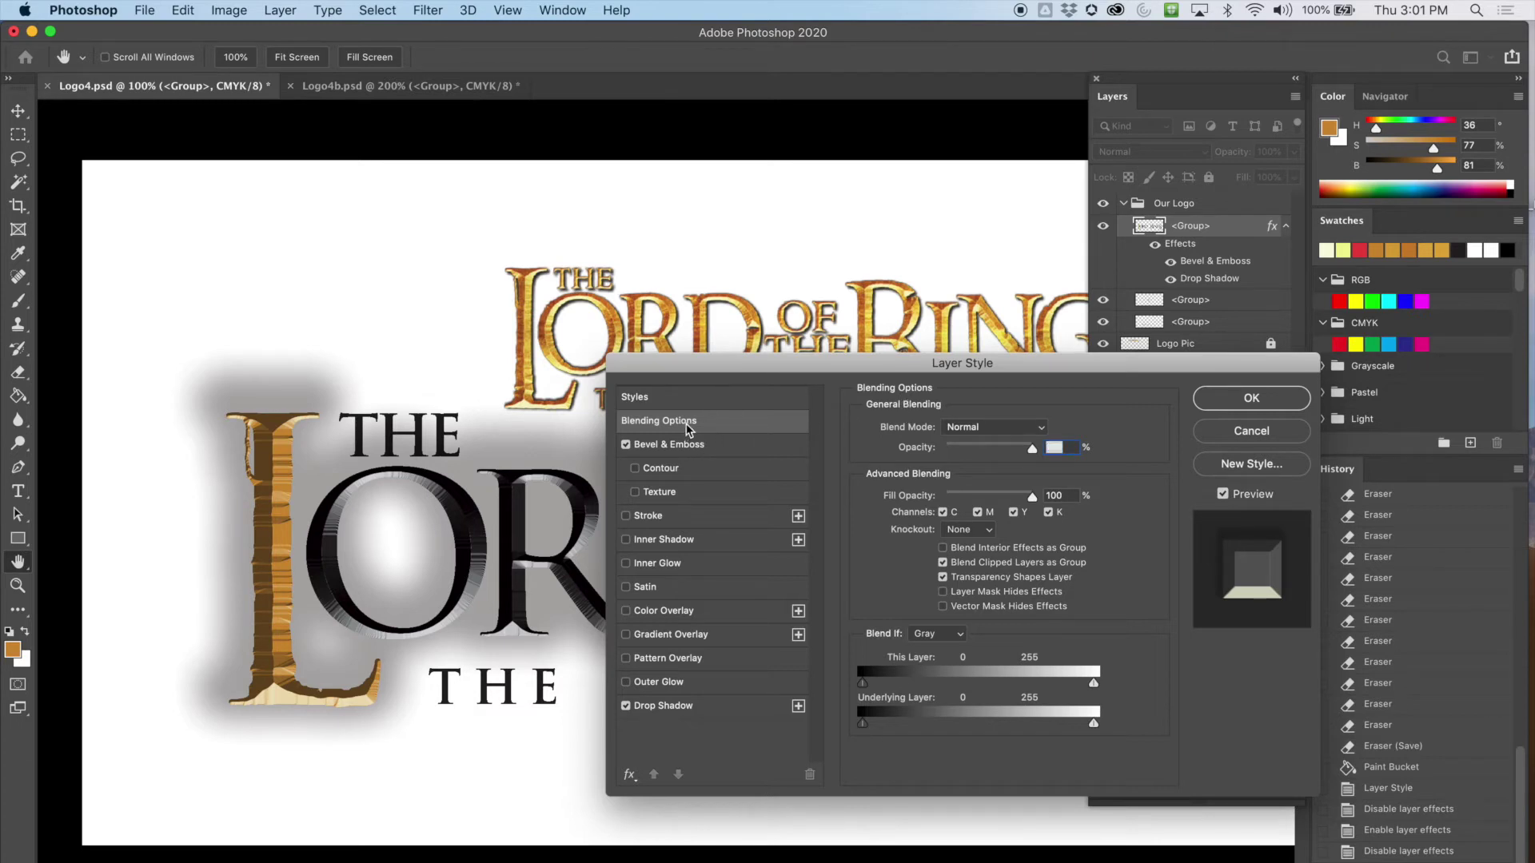
pyautogui.click(671, 447)
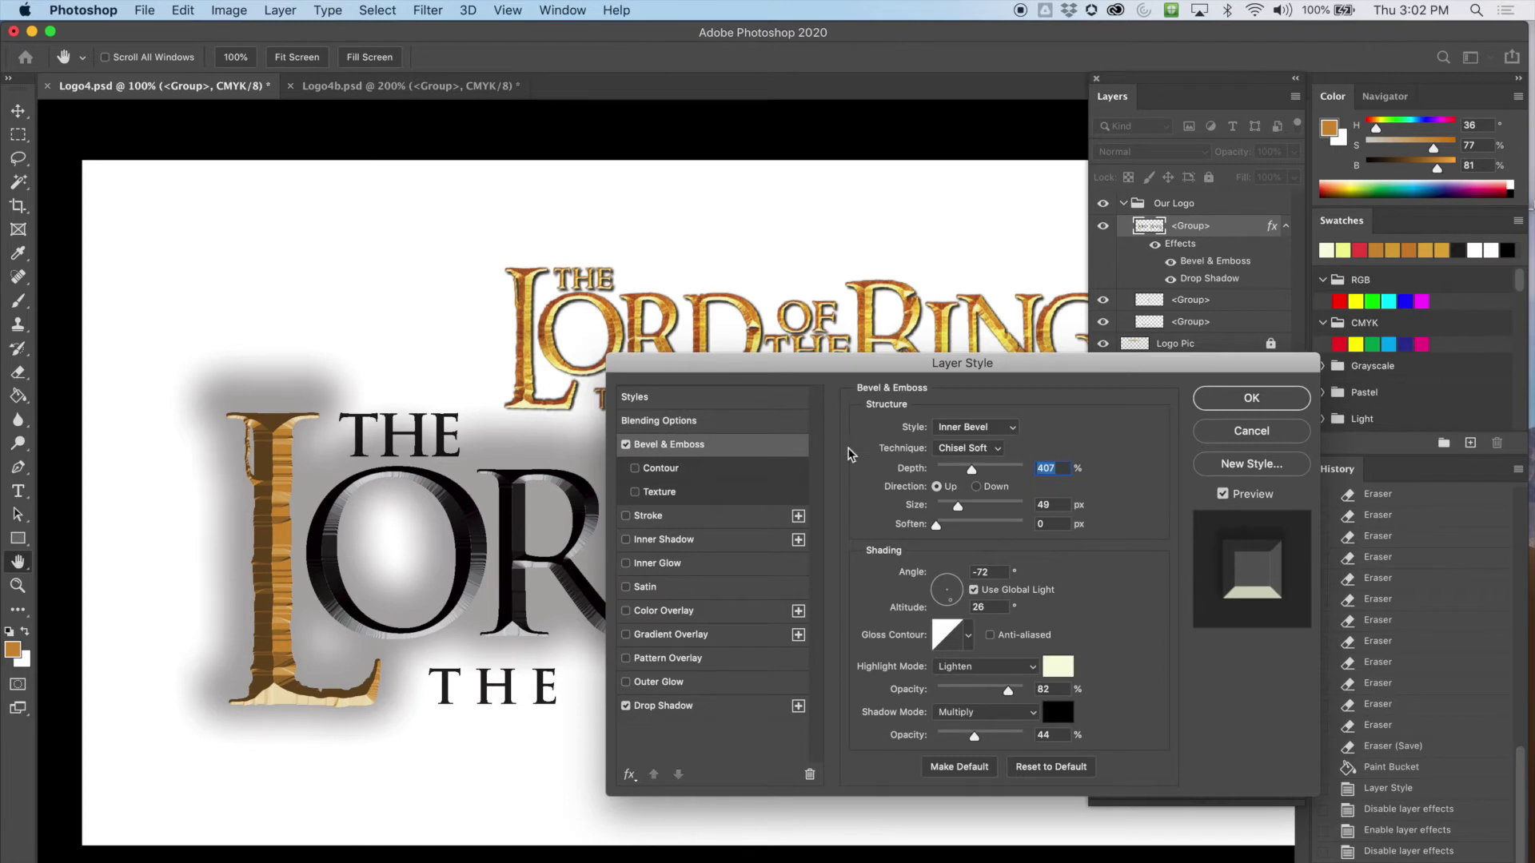
pyautogui.click(672, 707)
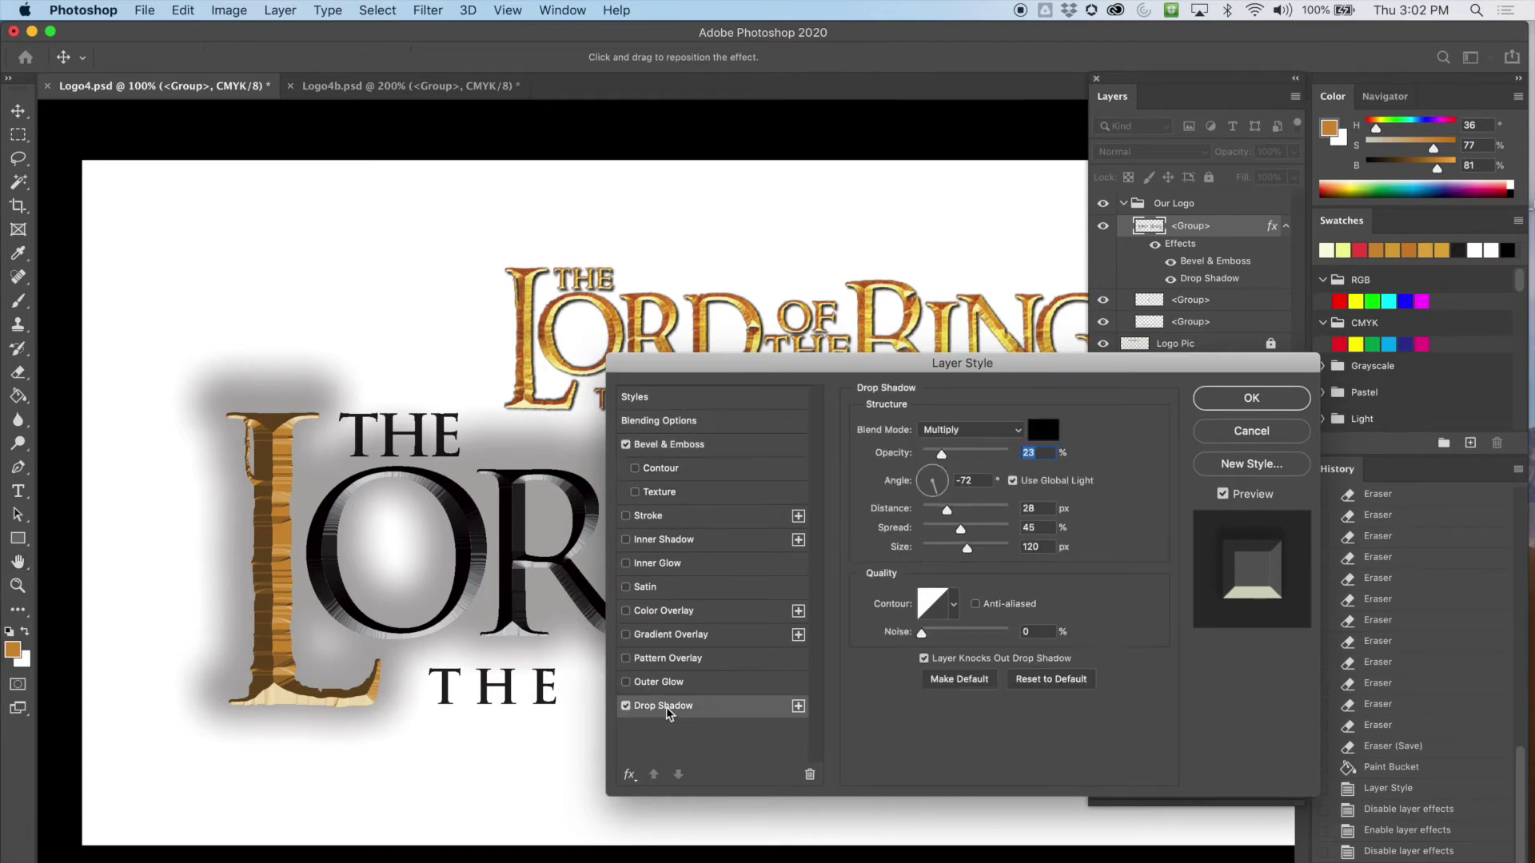
pyautogui.moveTo(832, 366); pyautogui.dragTo(929, 237)
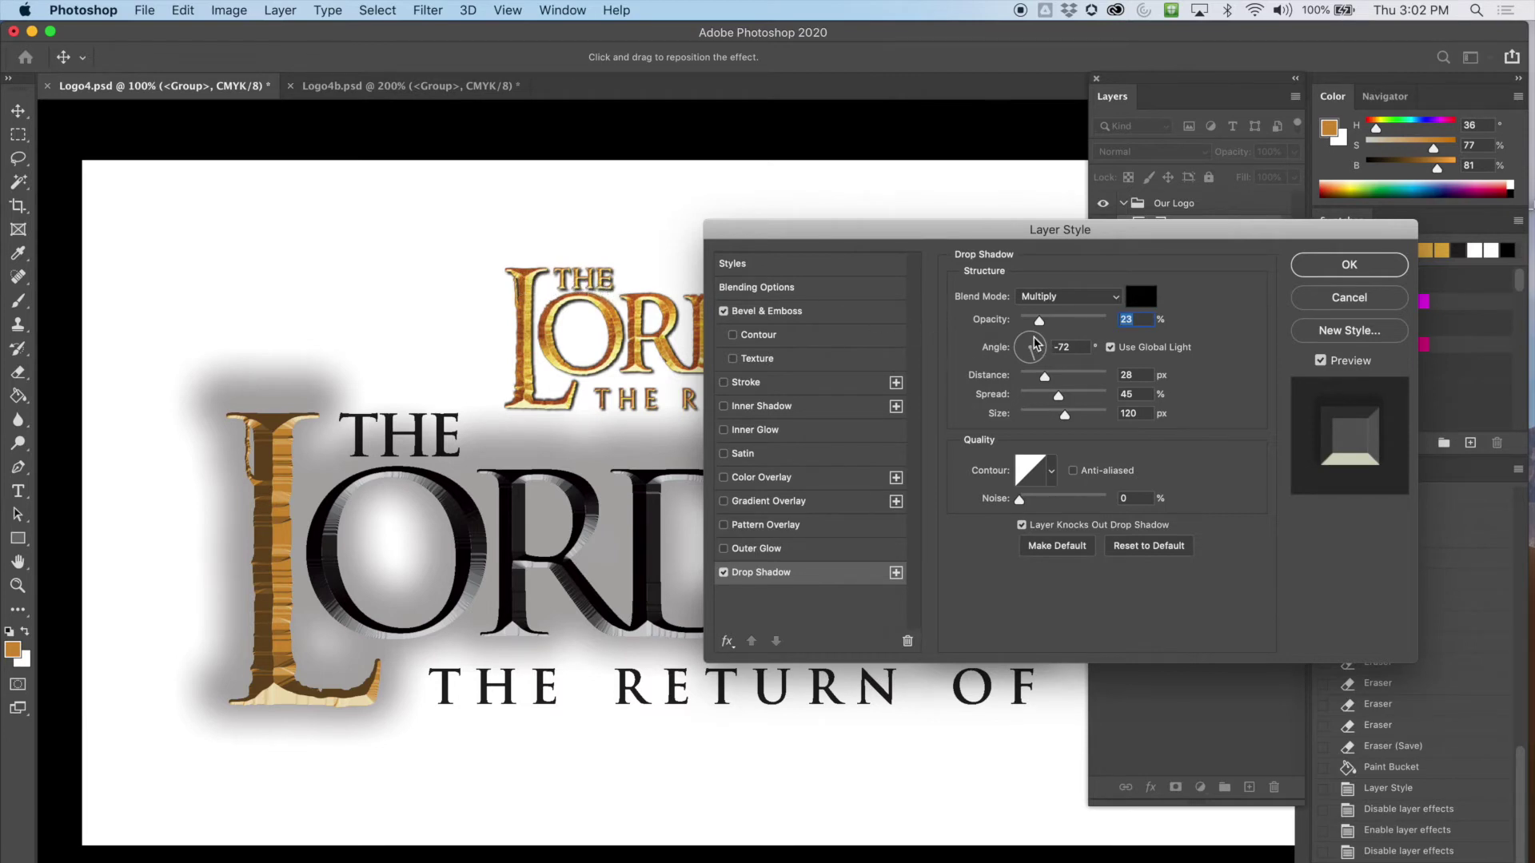
# Try a drop shadow with 69% opacity, 16 px distance, 7% spread and 32 px size
pyautogui.moveTo(1039, 321); pyautogui.dragTo(1081, 328)
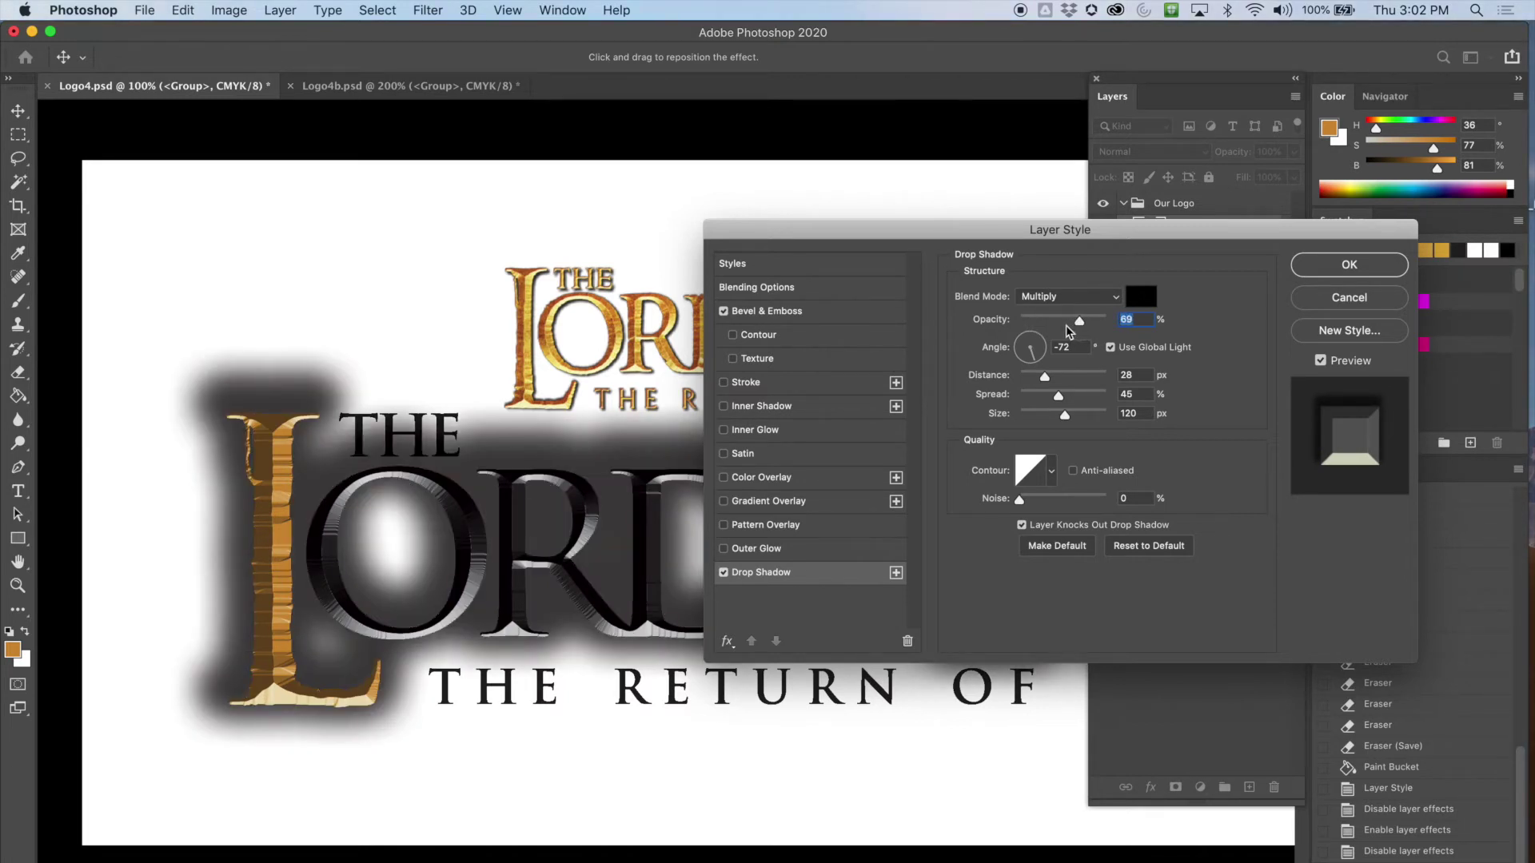
pyautogui.moveTo(1041, 378); pyautogui.dragTo(1097, 385)
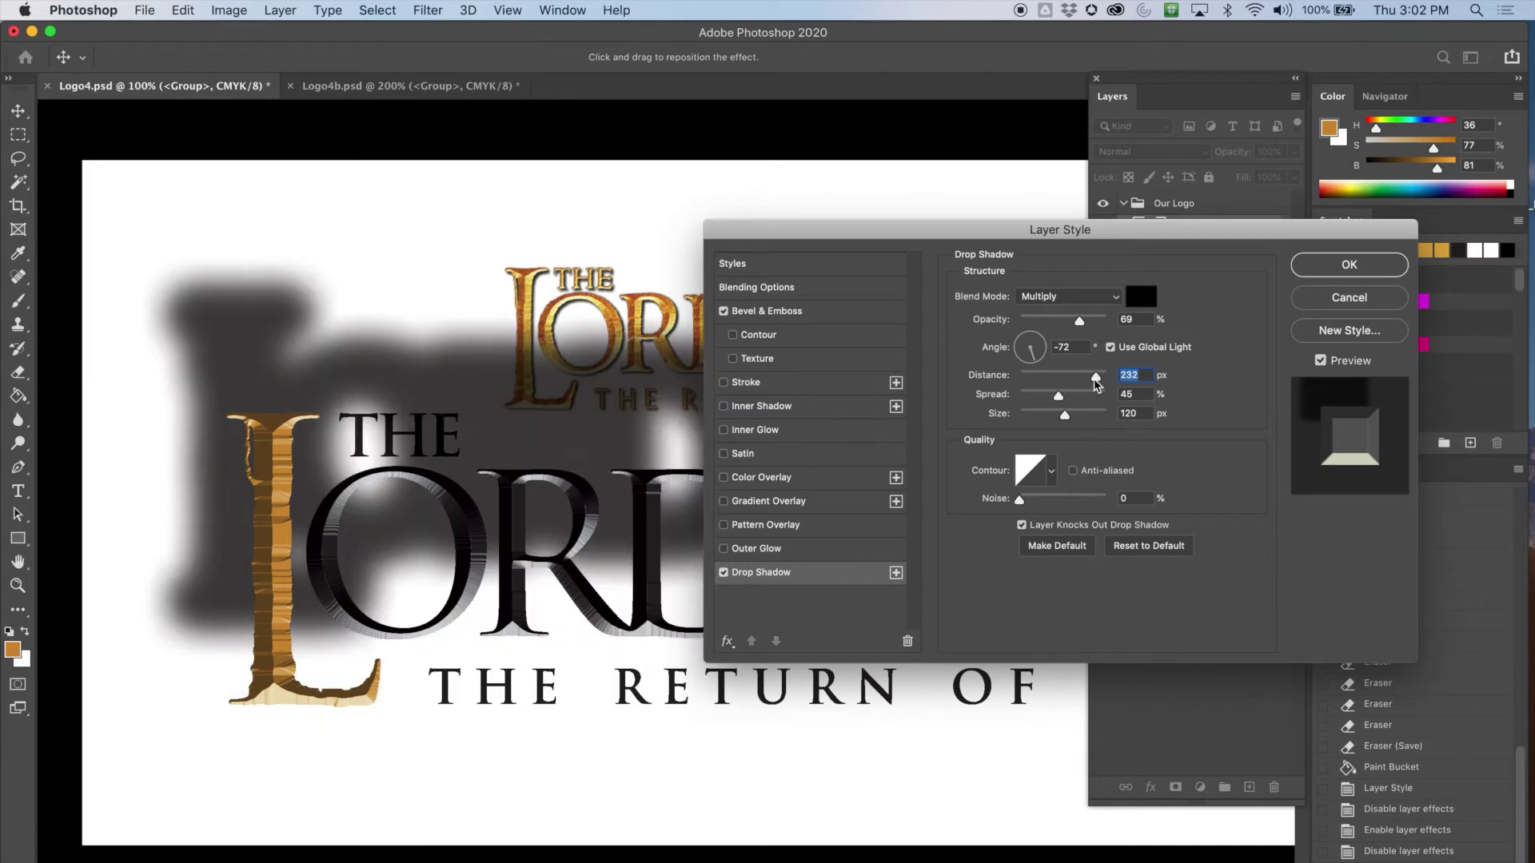
pyautogui.moveTo(1081, 381); pyautogui.dragTo(1036, 382)
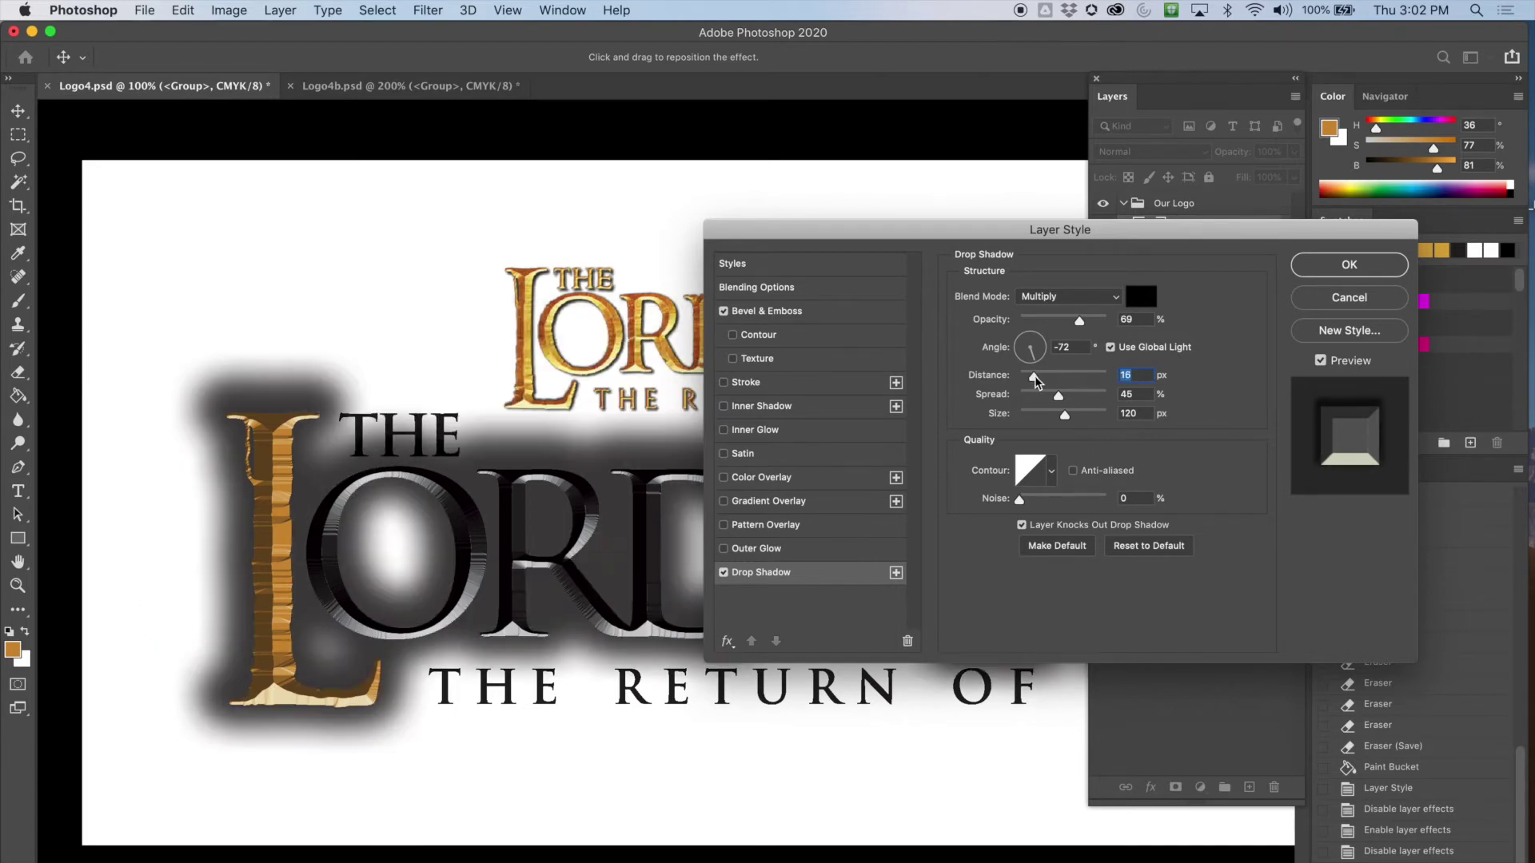
pyautogui.moveTo(1057, 399)
pyautogui.mouseDown()
pyautogui.moveTo(1034, 398)
pyautogui.moveTo(1080, 397)
pyautogui.moveTo(1029, 397)
pyautogui.moveTo(1034, 417)
pyautogui.mouseUp()
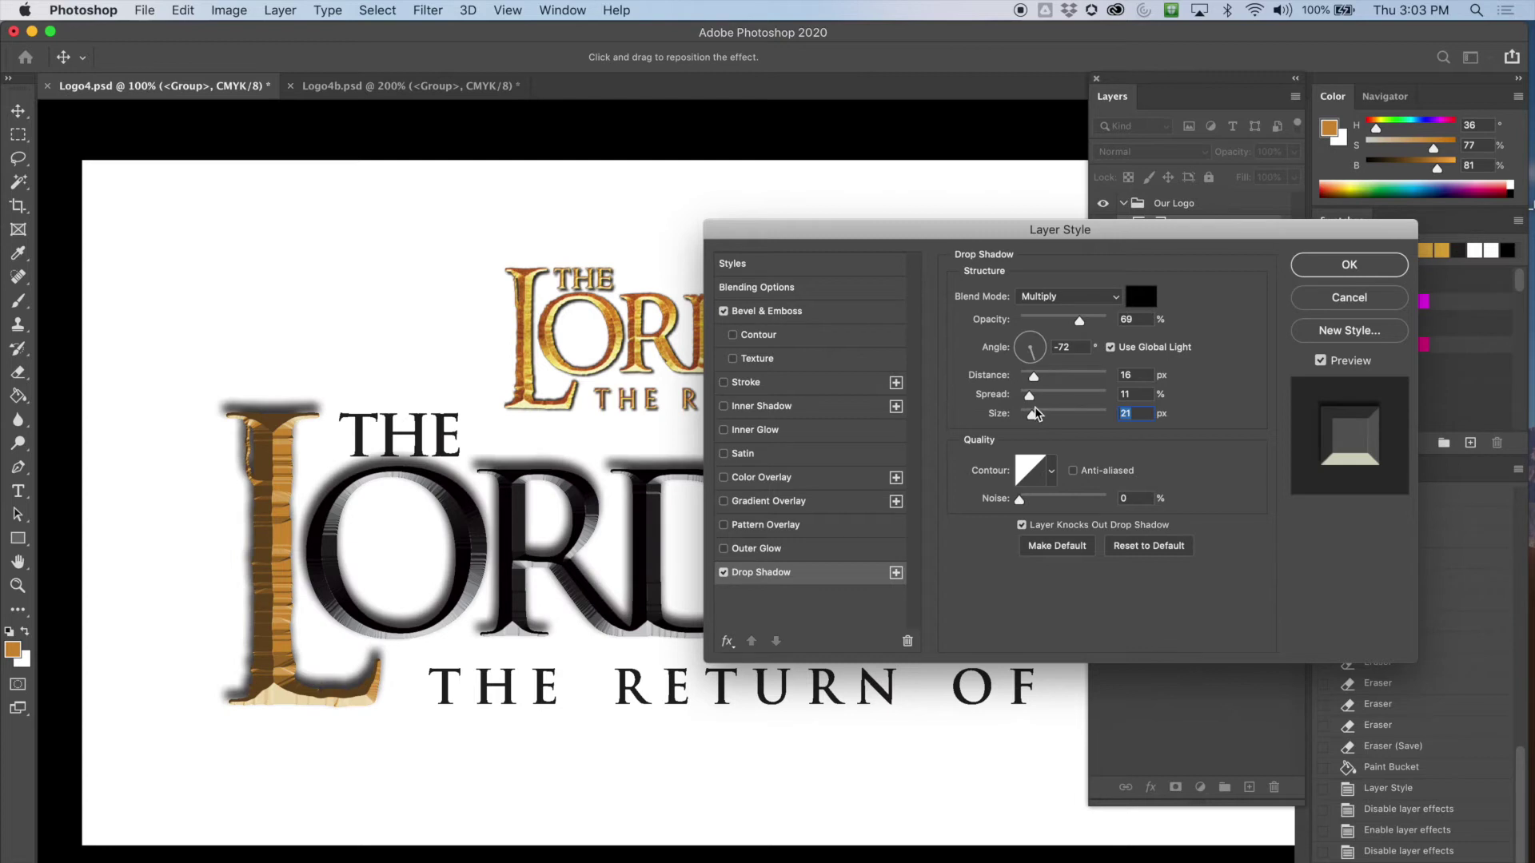
pyautogui.moveTo(1029, 395); pyautogui.dragTo(1037, 415)
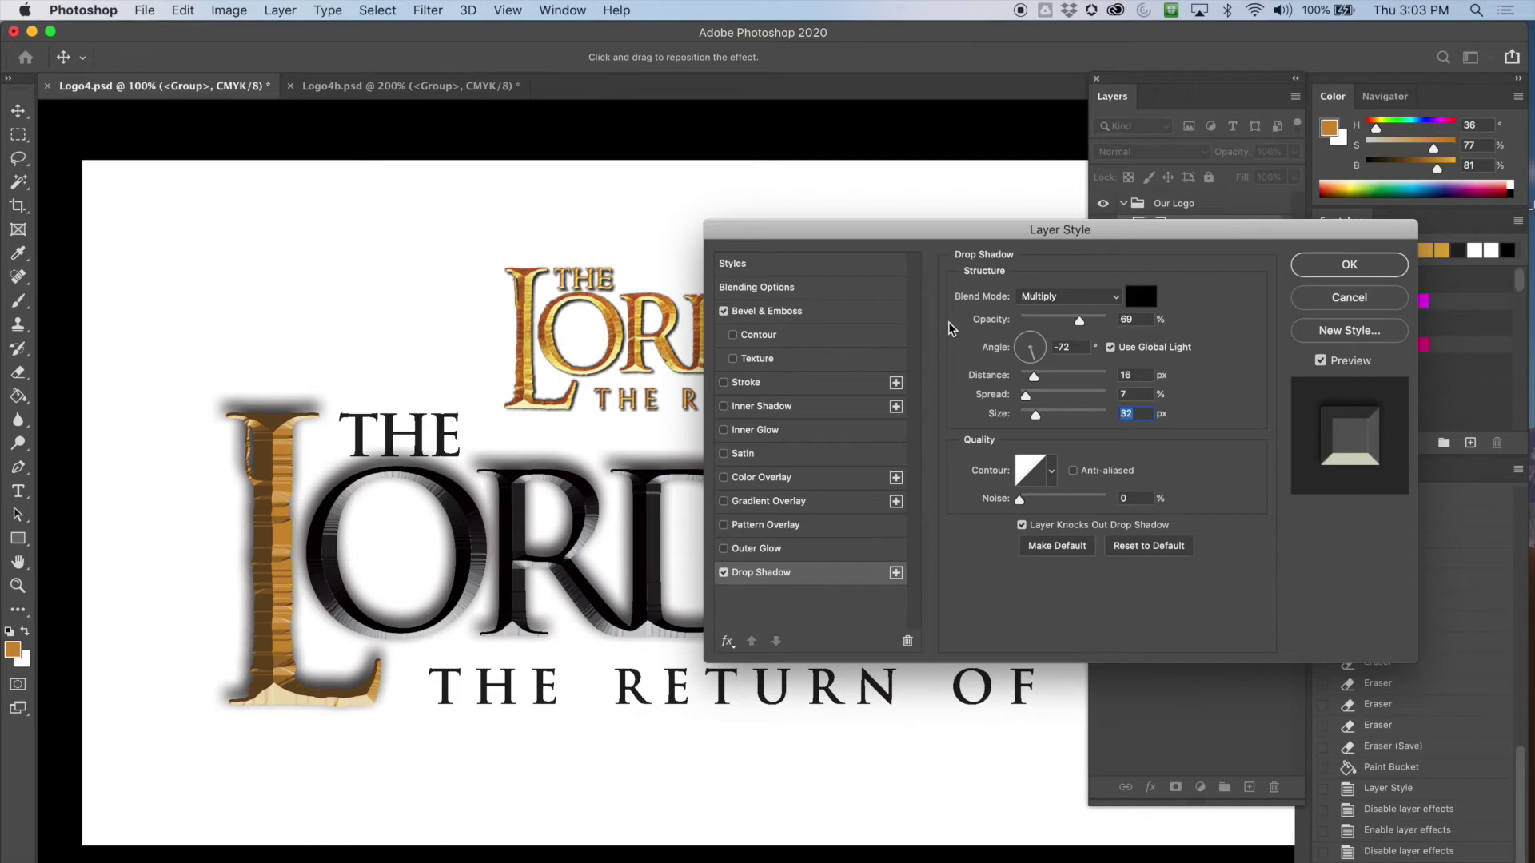
# Turn off the drop shadow's global light, set angle 107°, distance 12 px, spread 9%, size 8 px and opacity 58%, and apply the style
pyautogui.click(1111, 347)
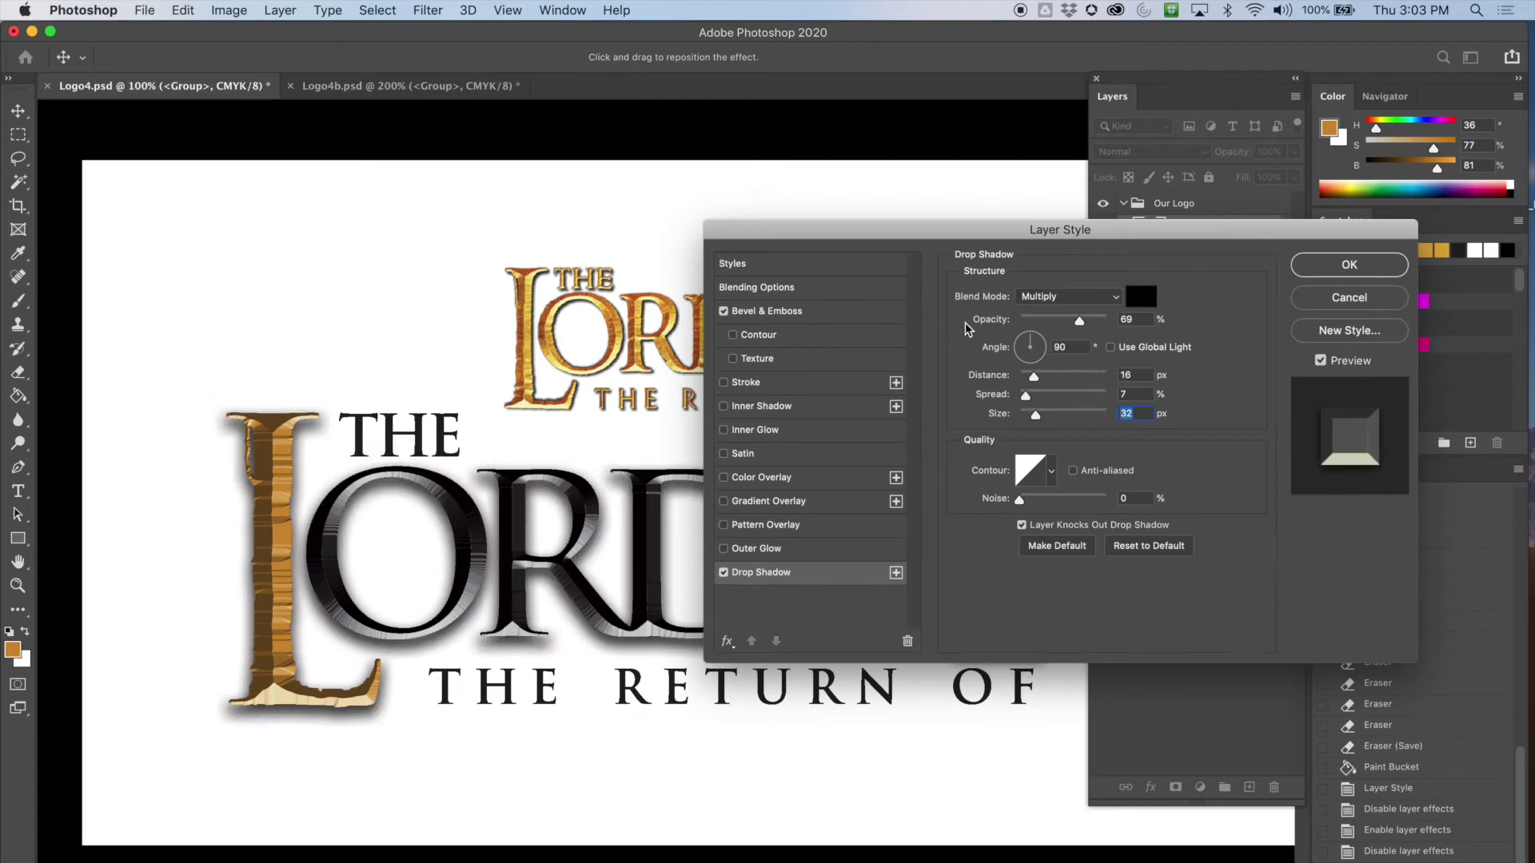
pyautogui.moveTo(1037, 342); pyautogui.dragTo(1025, 335)
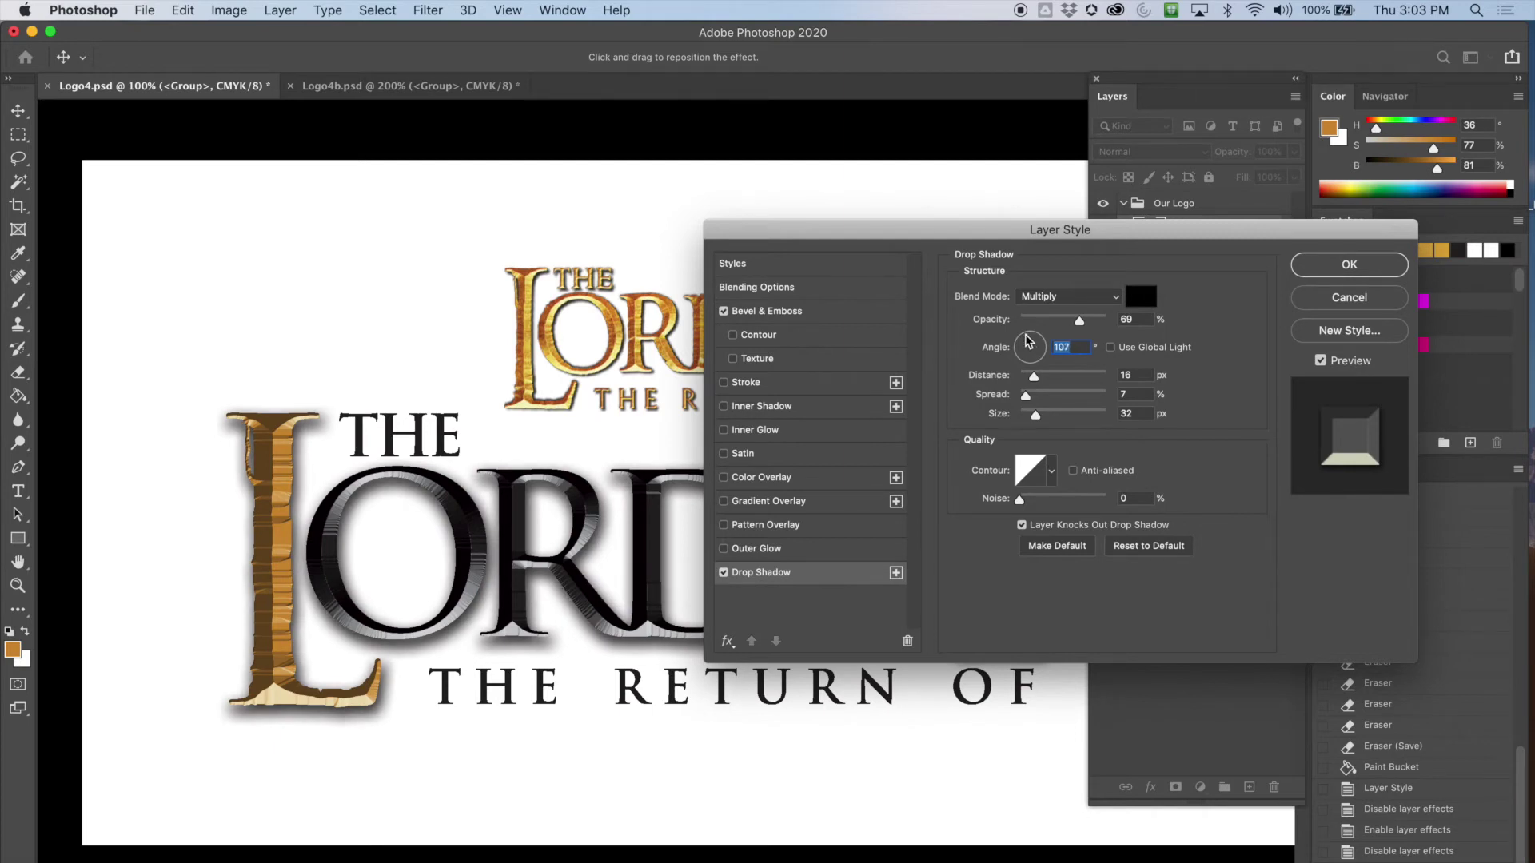
pyautogui.moveTo(1037, 415); pyautogui.dragTo(1031, 419)
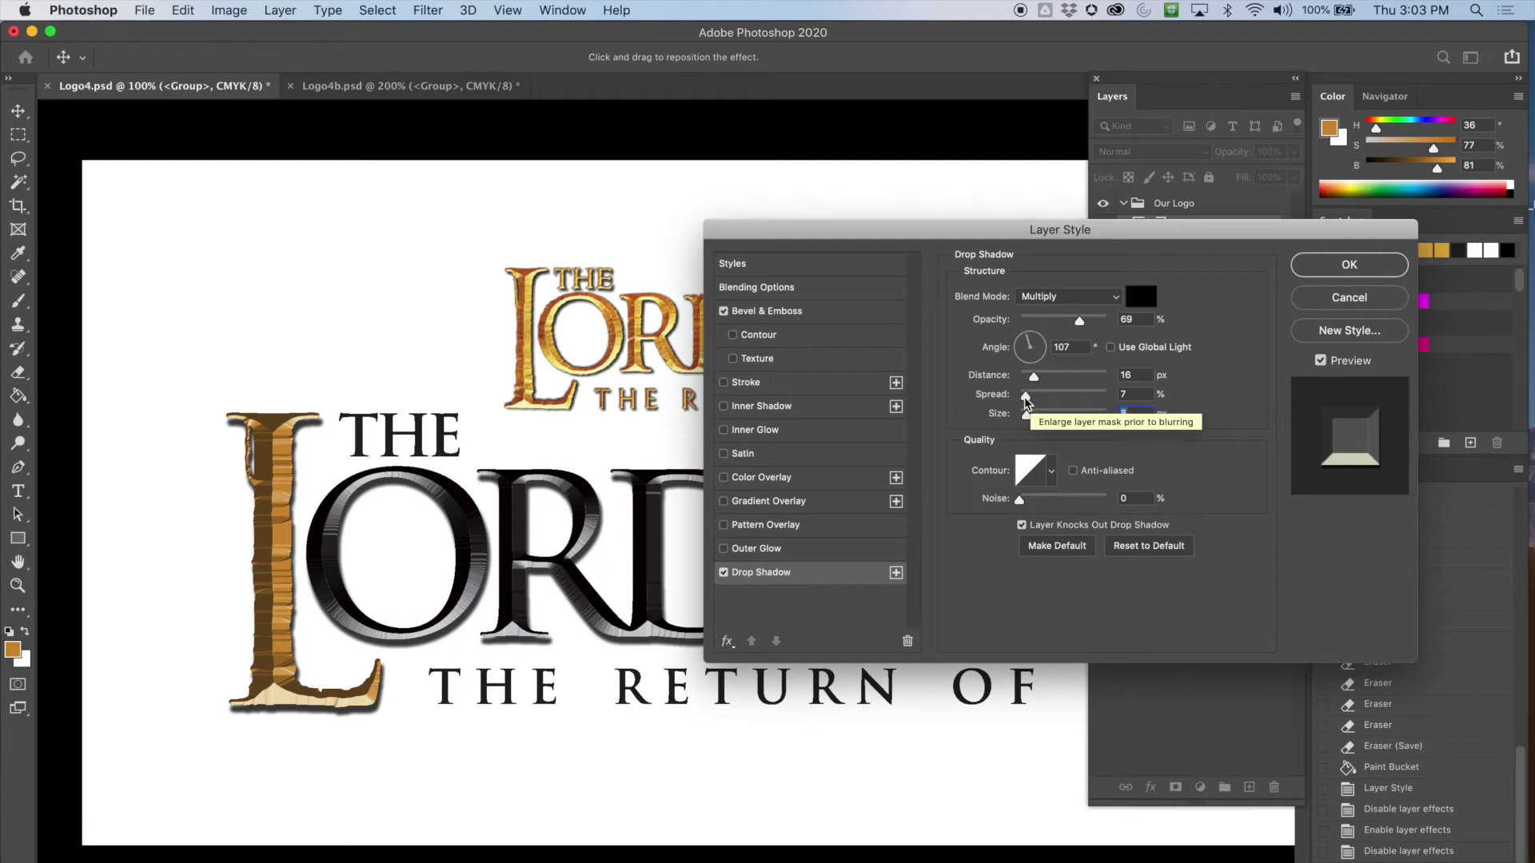
pyautogui.moveTo(1026, 400); pyautogui.dragTo(1031, 384)
pyautogui.moveTo(1079, 321); pyautogui.dragTo(1075, 323)
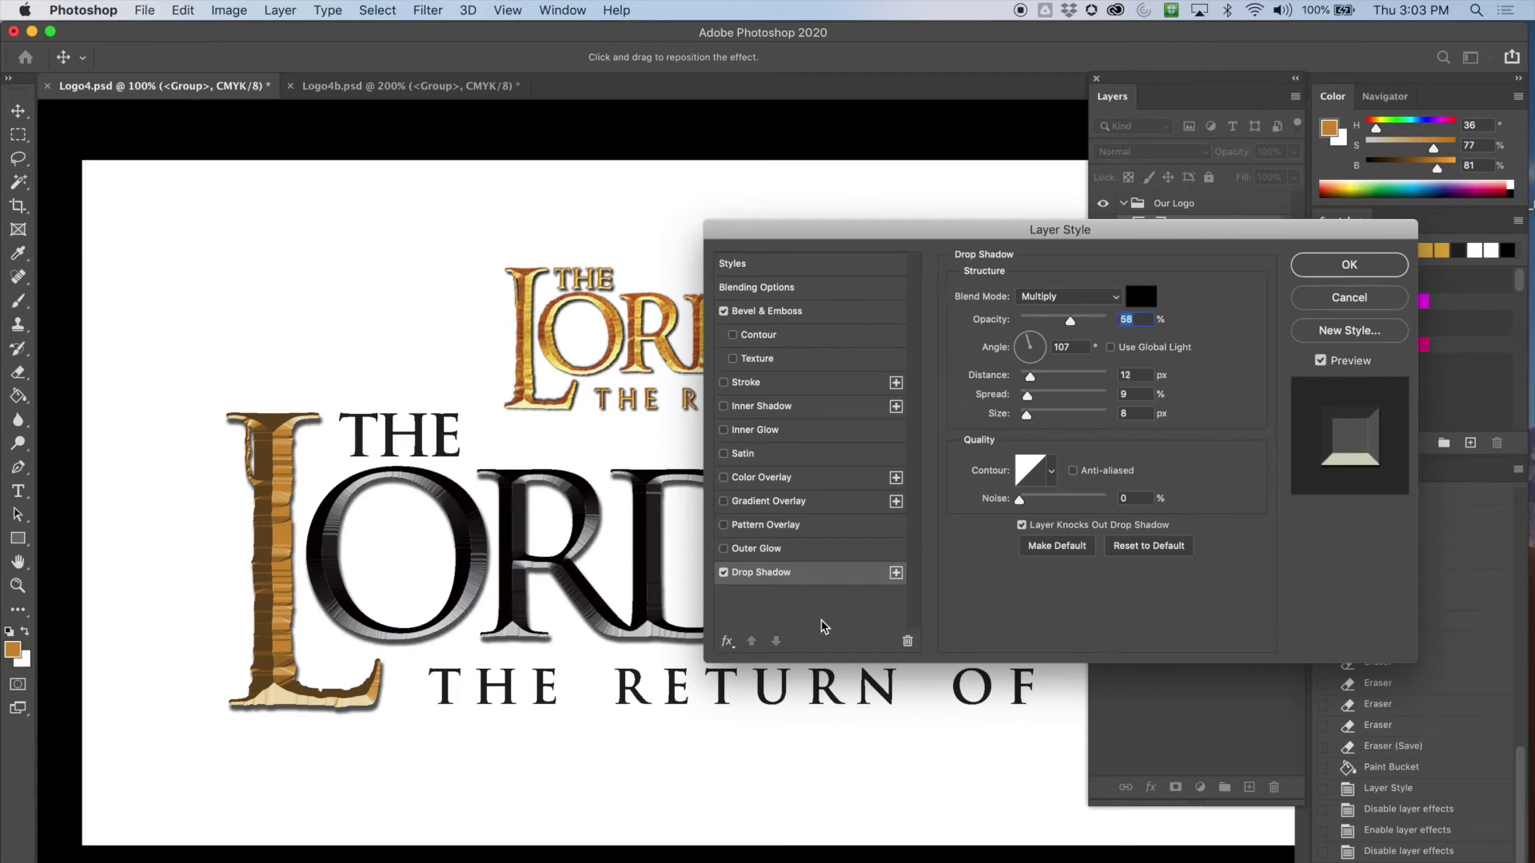
pyautogui.moveTo(1129, 238); pyautogui.dragTo(1066, 318)
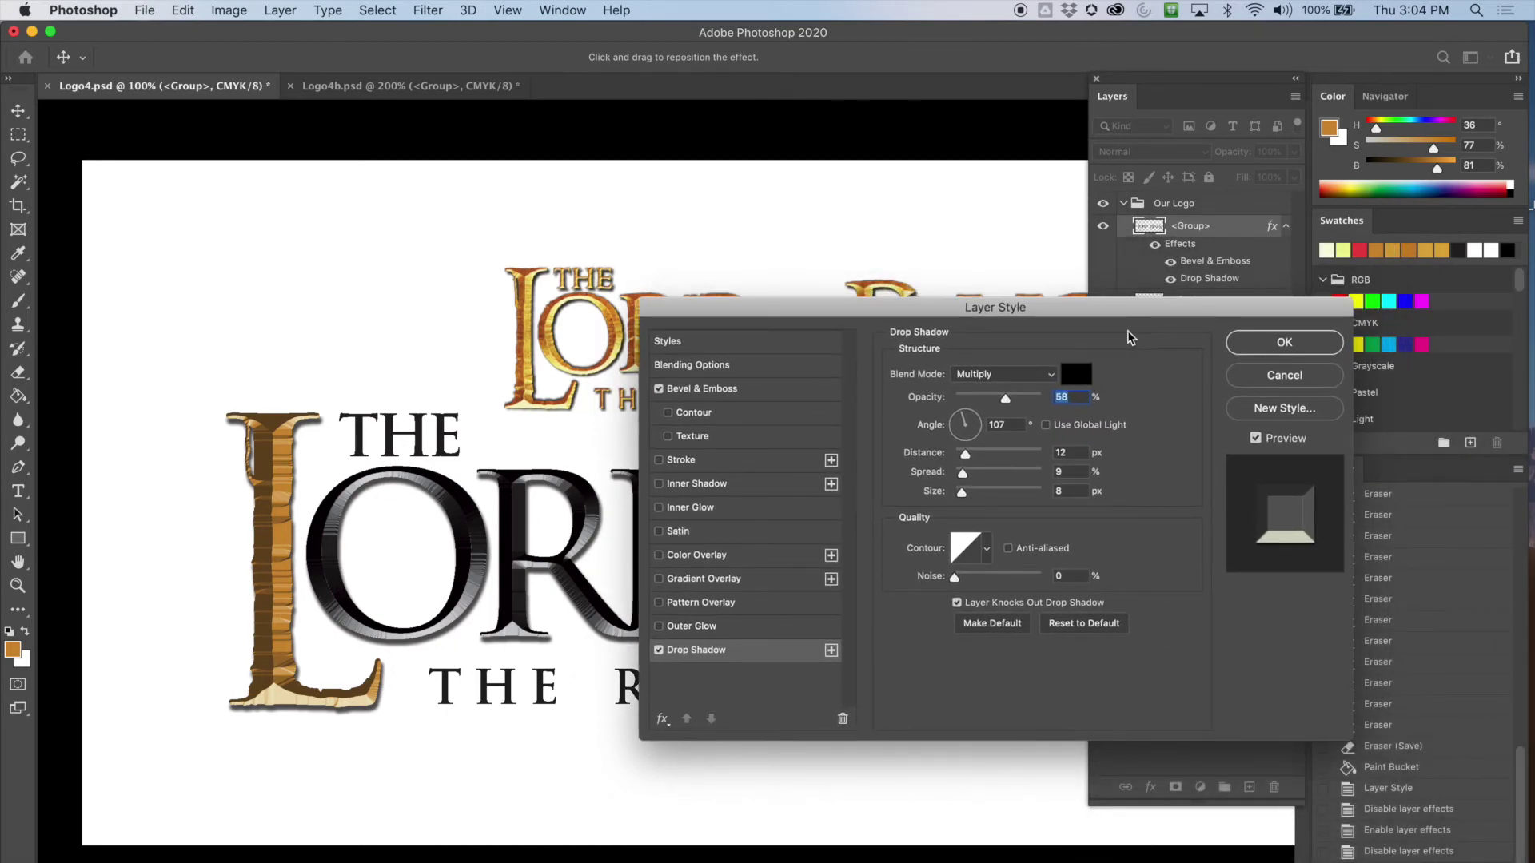
pyautogui.click(1289, 348)
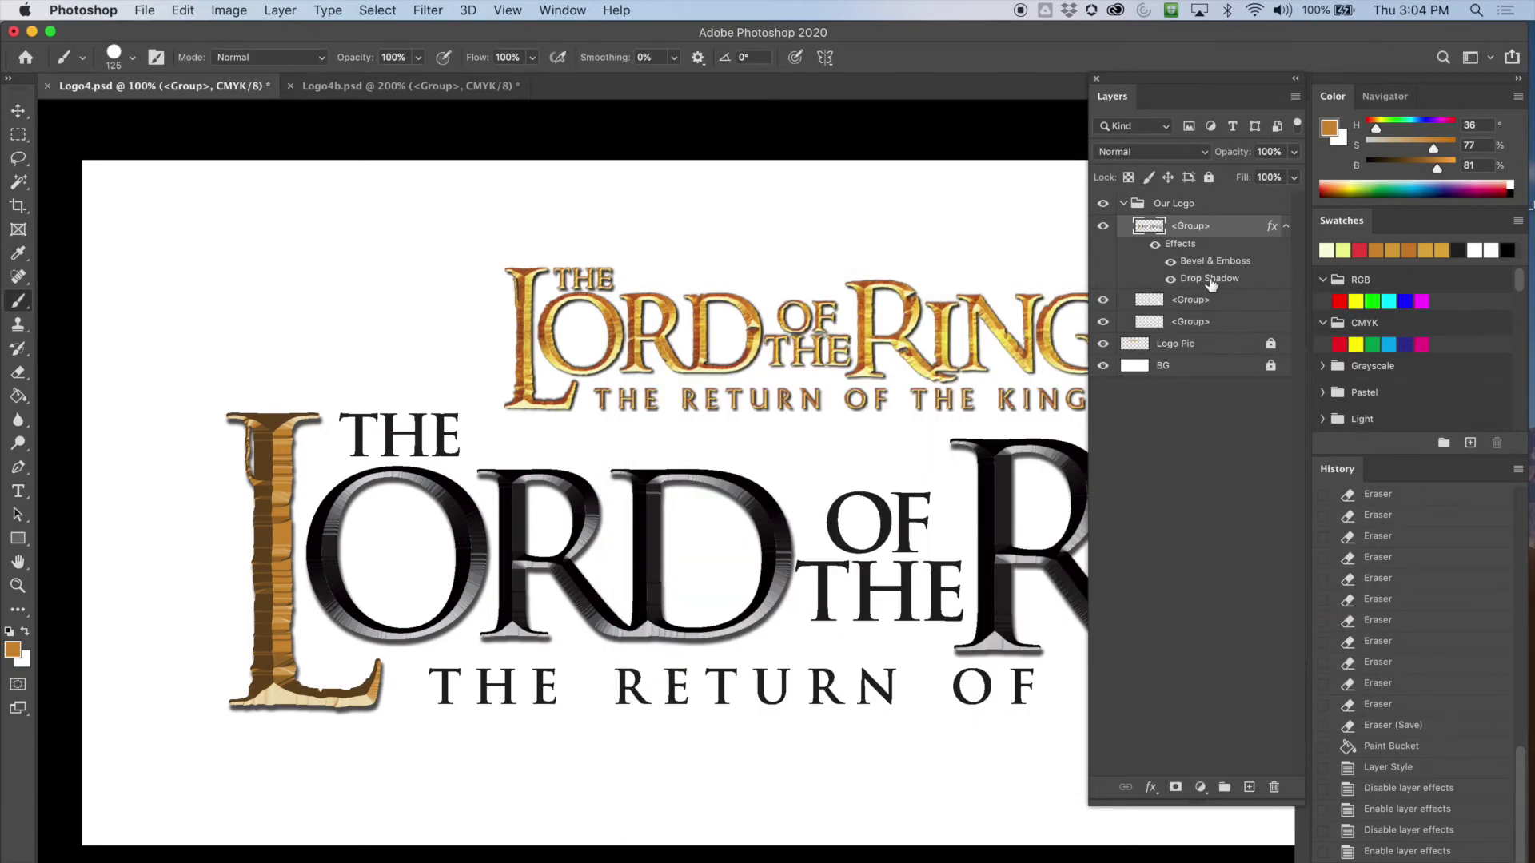
# Compare the lettering with and without the Drop Shadow, the Bevel & Emboss, and all effects together
pyautogui.click(1171, 280)
pyautogui.click(1170, 280)
pyautogui.click(1170, 264)
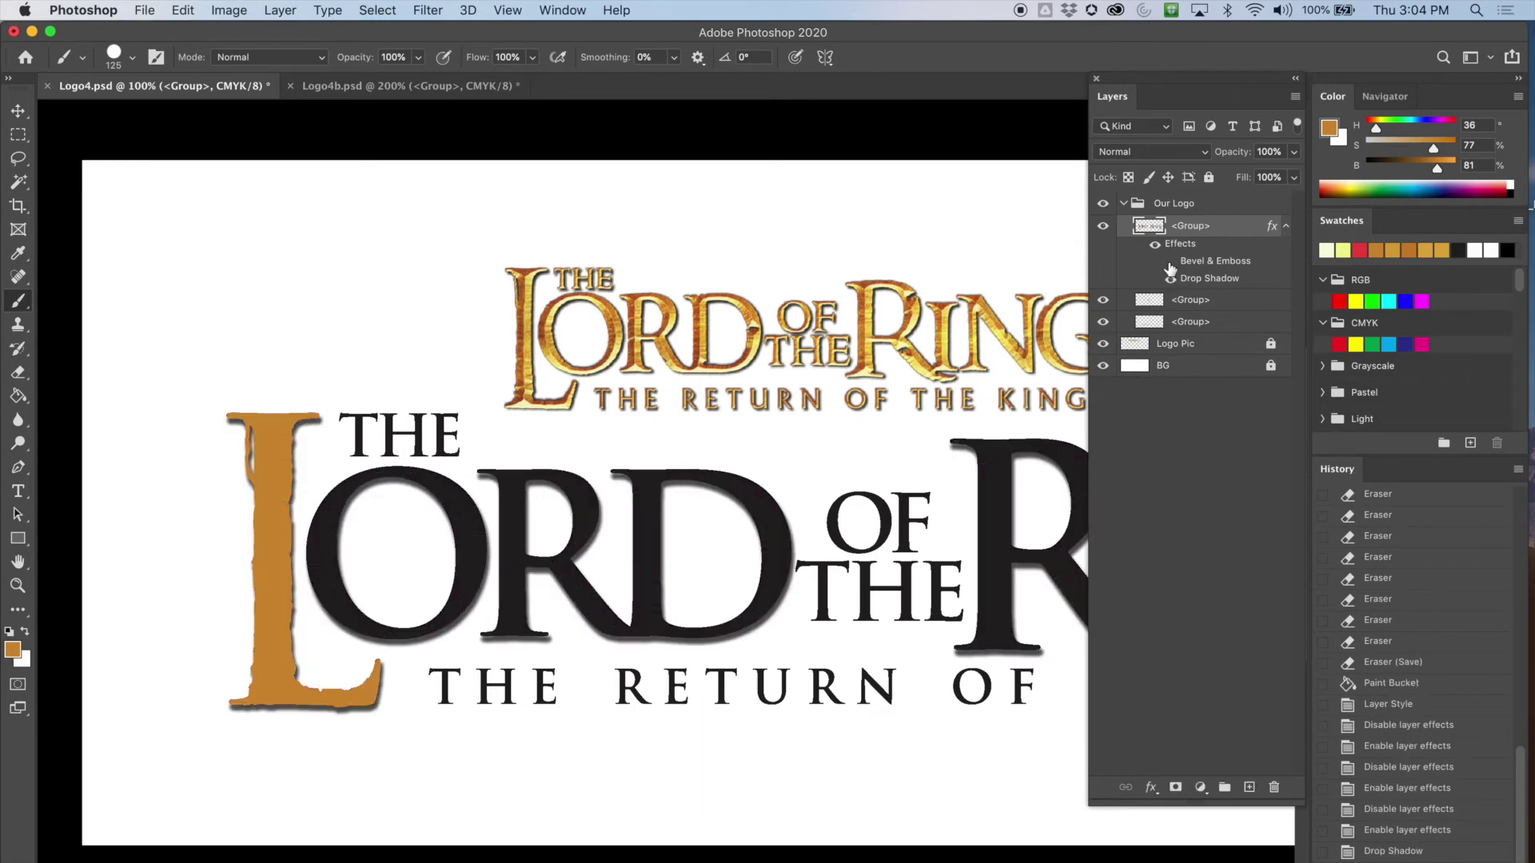
pyautogui.click(1168, 260)
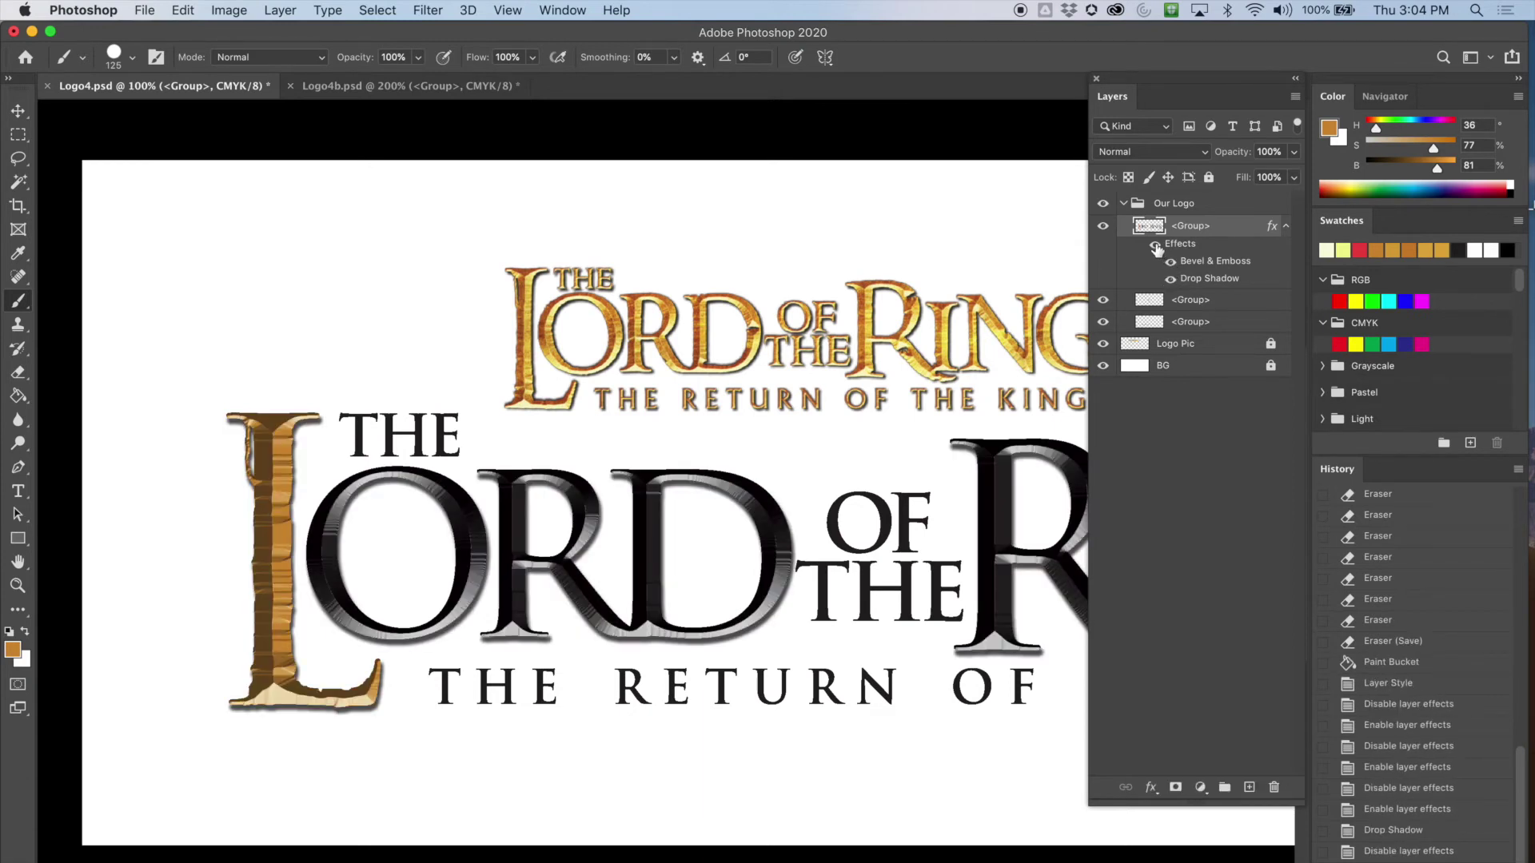
pyautogui.click(1155, 247)
pyautogui.click(1155, 246)
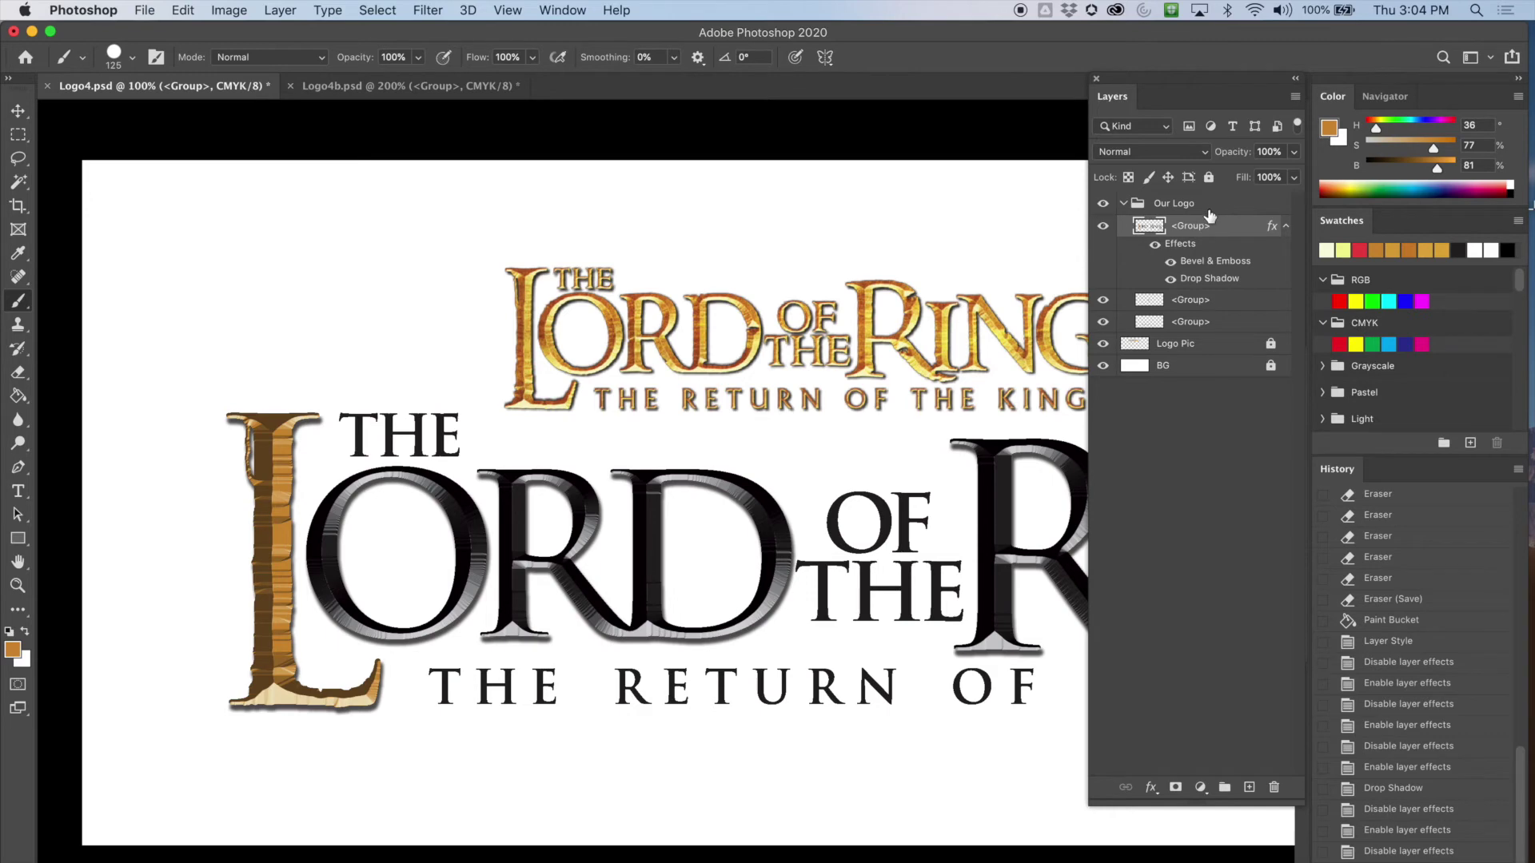
# Switch to the Logo4b.psd document and make its BG layer visible
pyautogui.click(363, 88)
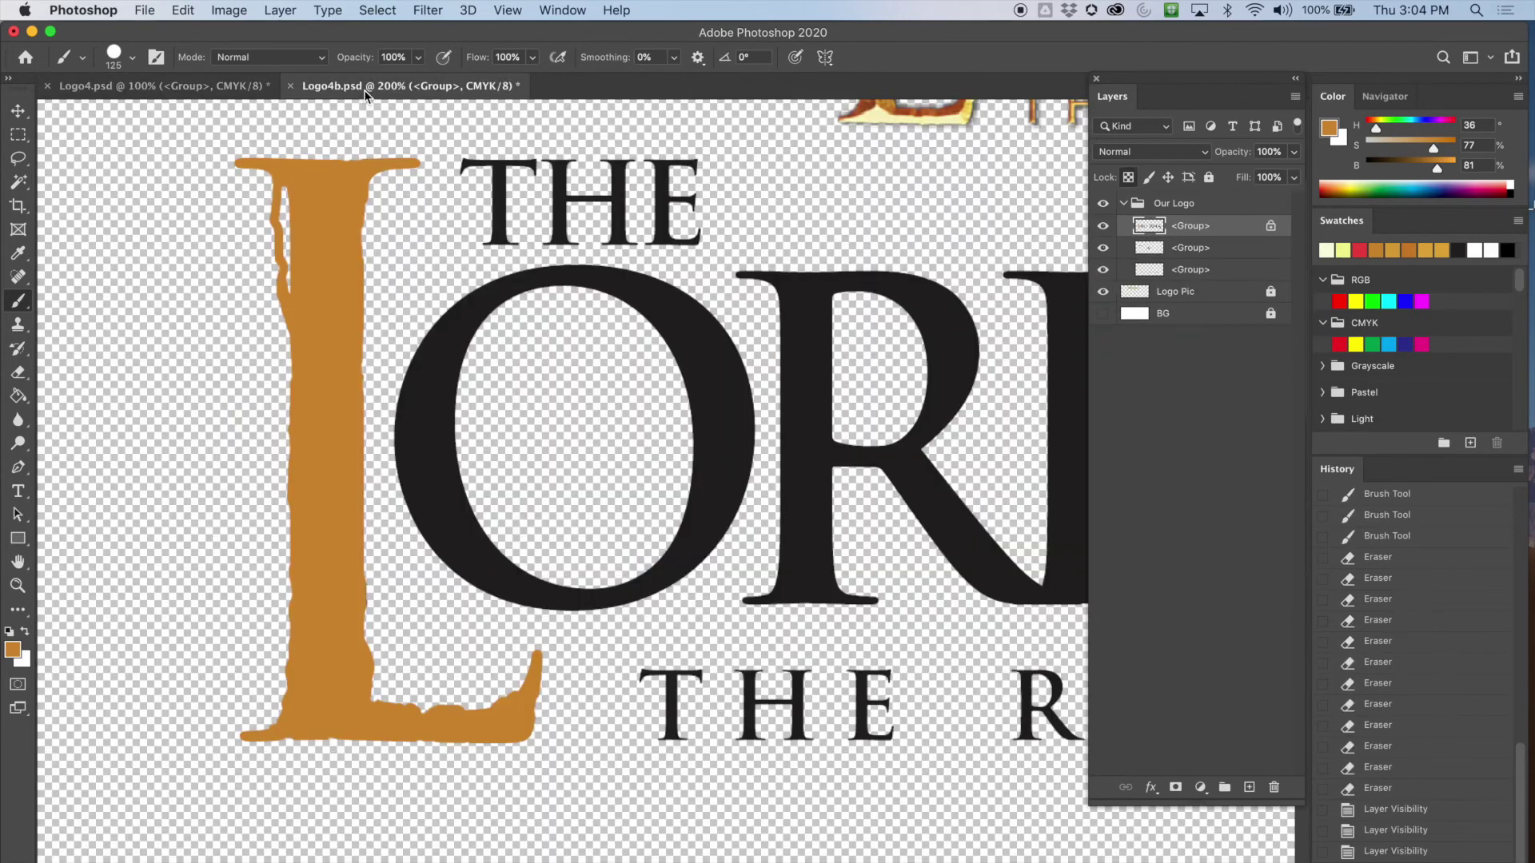
pyautogui.click(204, 83)
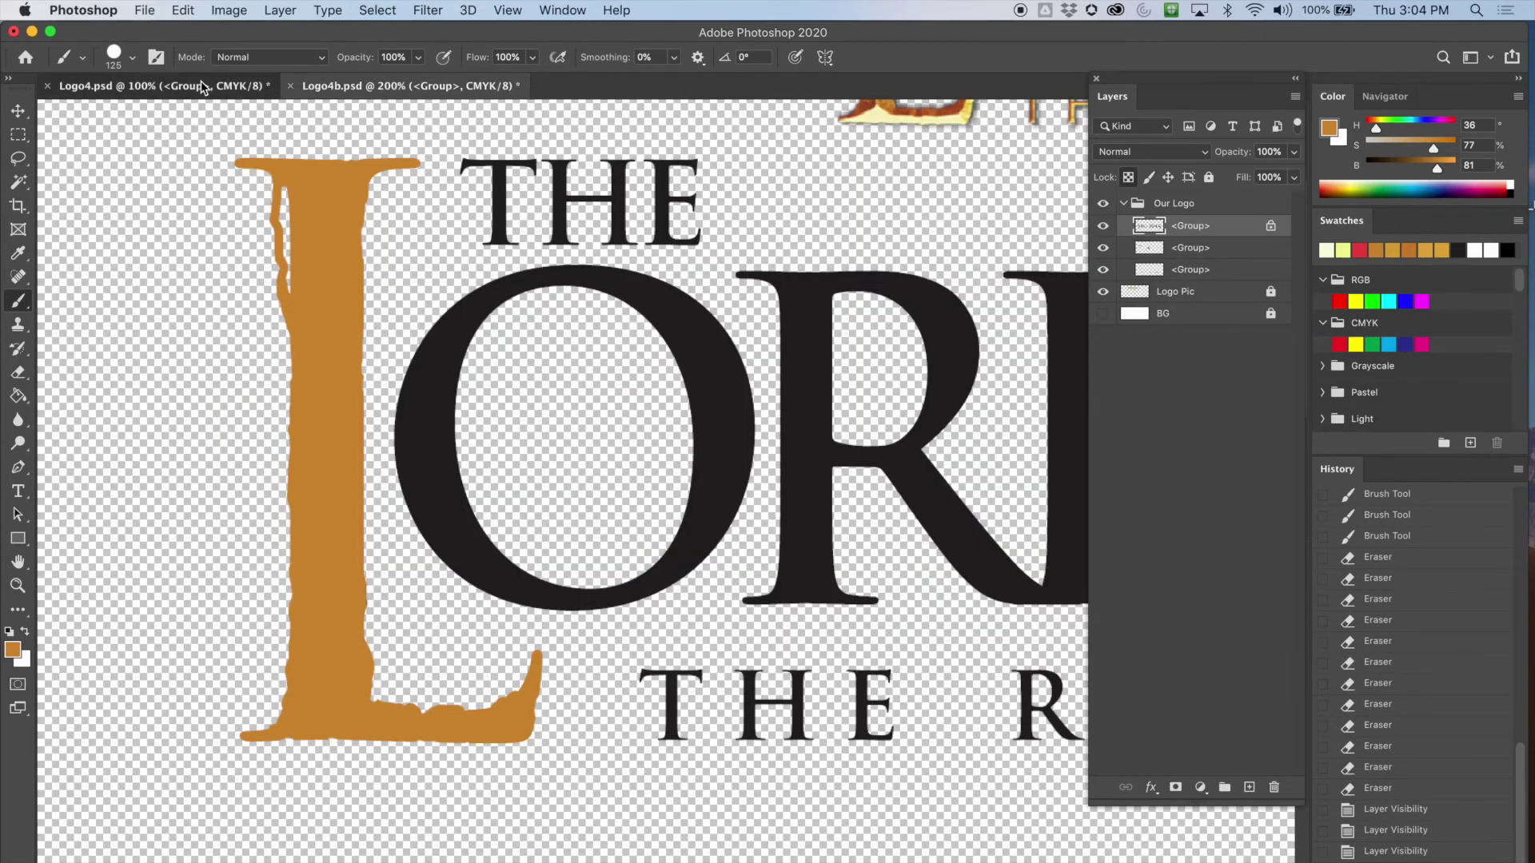
pyautogui.click(312, 90)
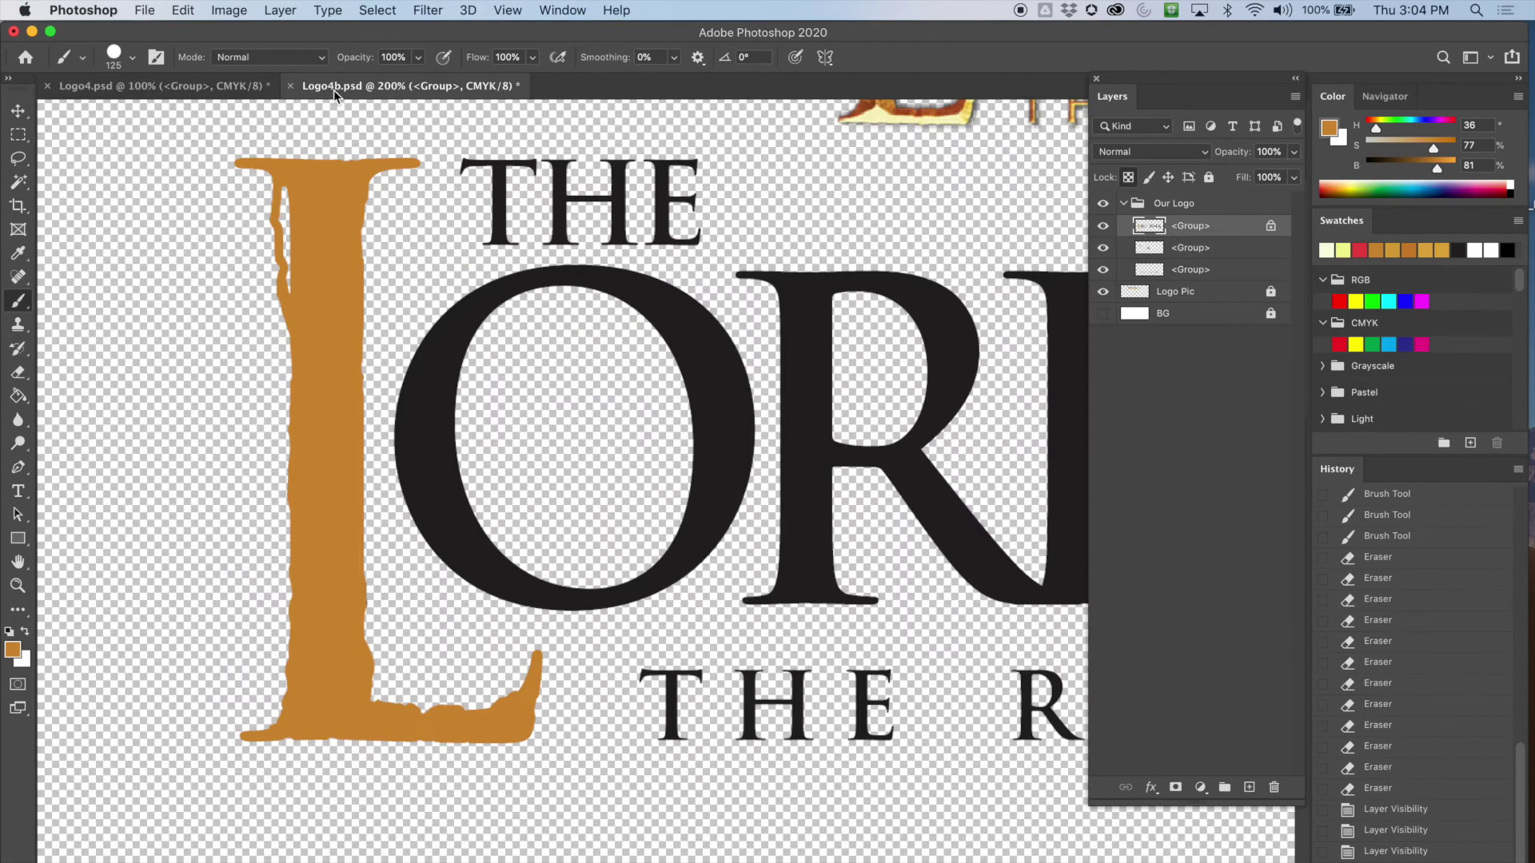
pyautogui.click(1103, 313)
# Switch to the Logo4.psd document and copy the layer style of its top lettering layer with the Bevel & Emboss and Drop Shadow
pyautogui.click(192, 85)
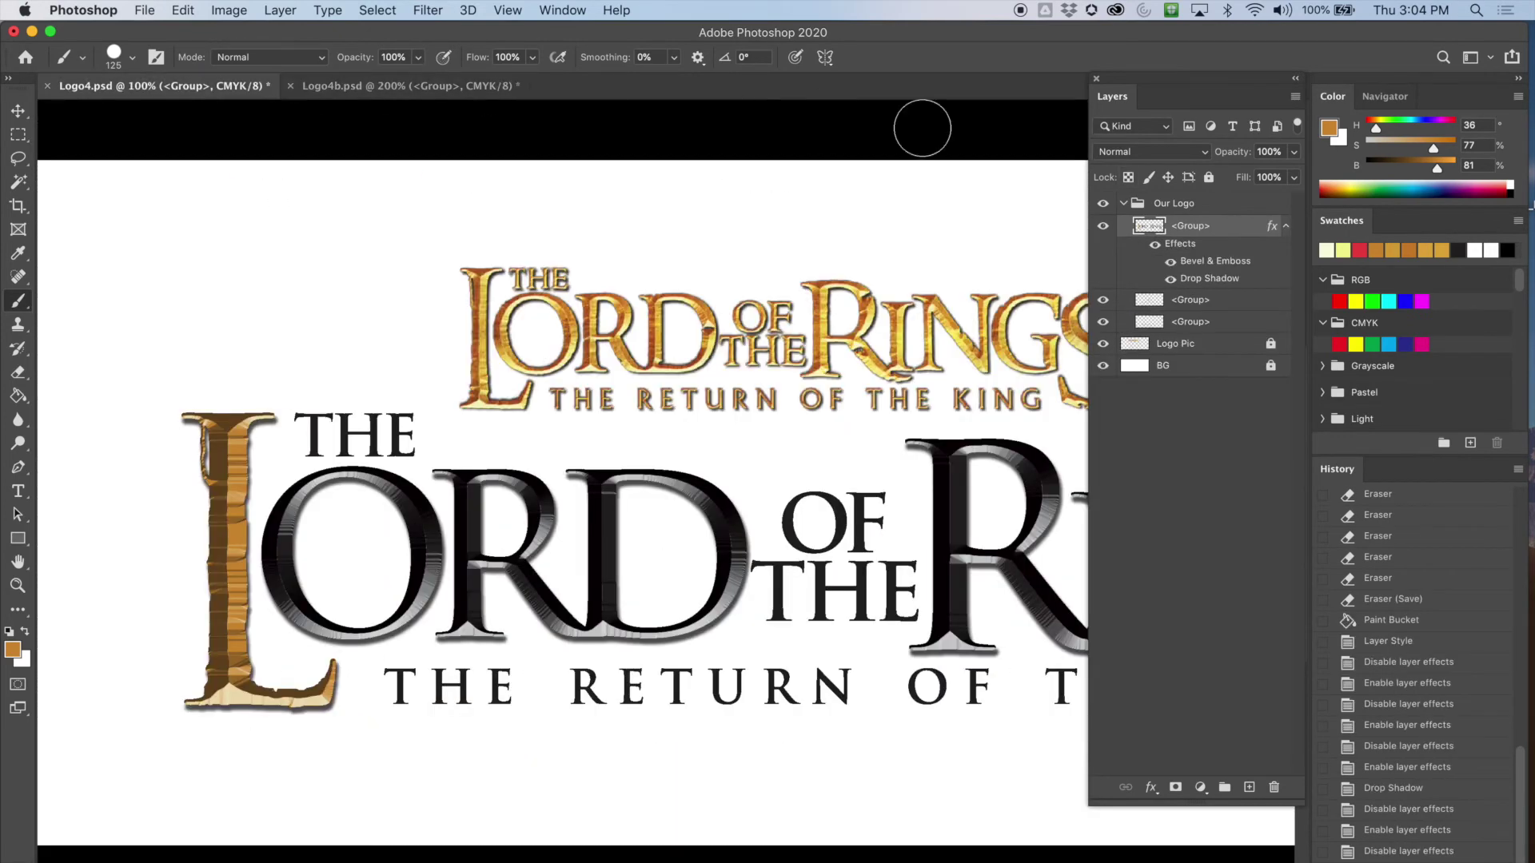
pyautogui.click(1295, 98)
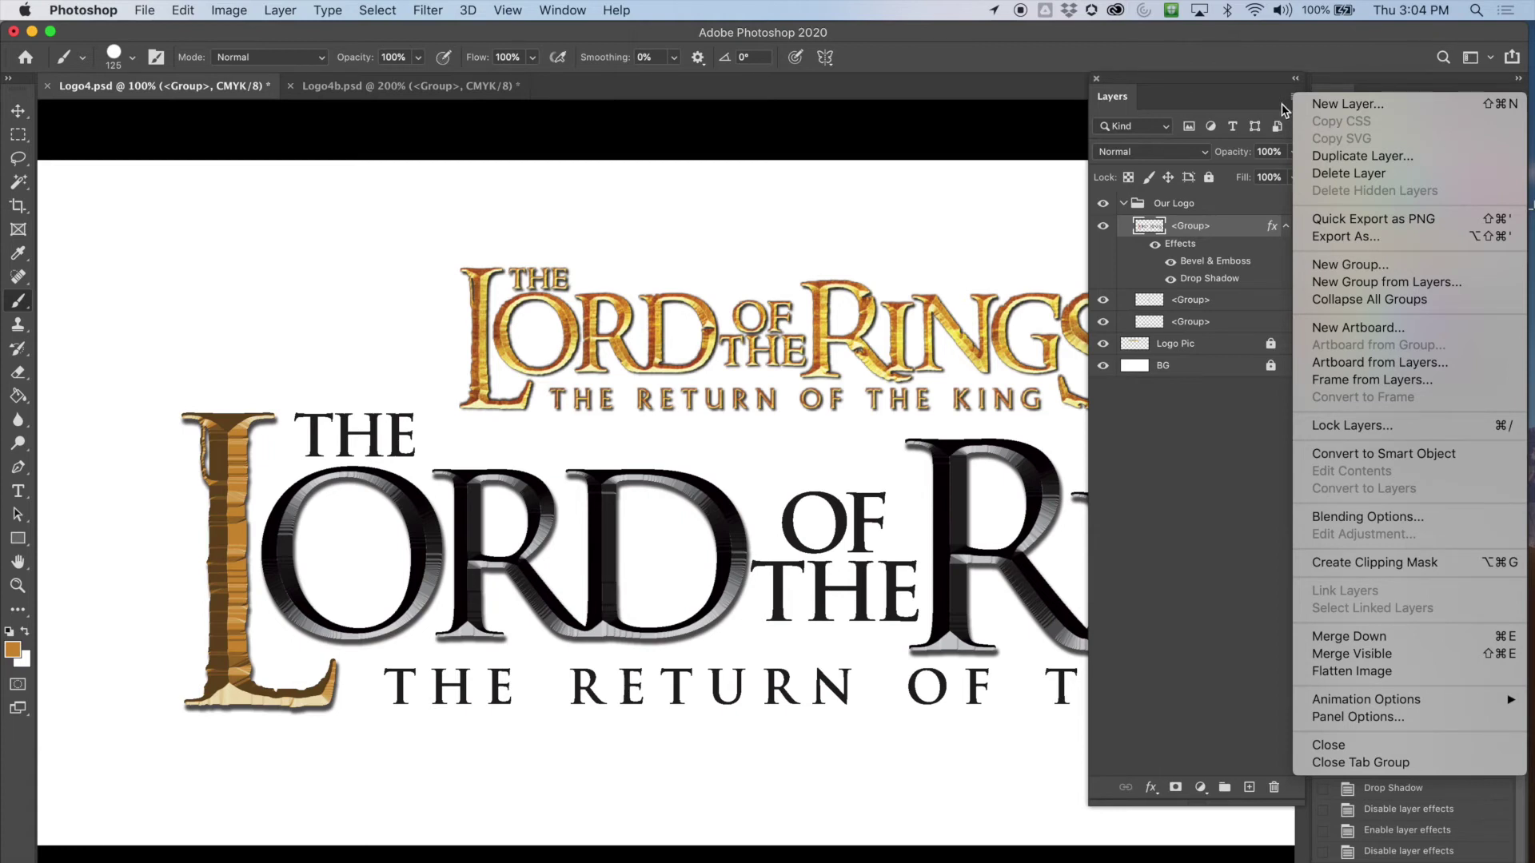
pyautogui.click(1189, 323)
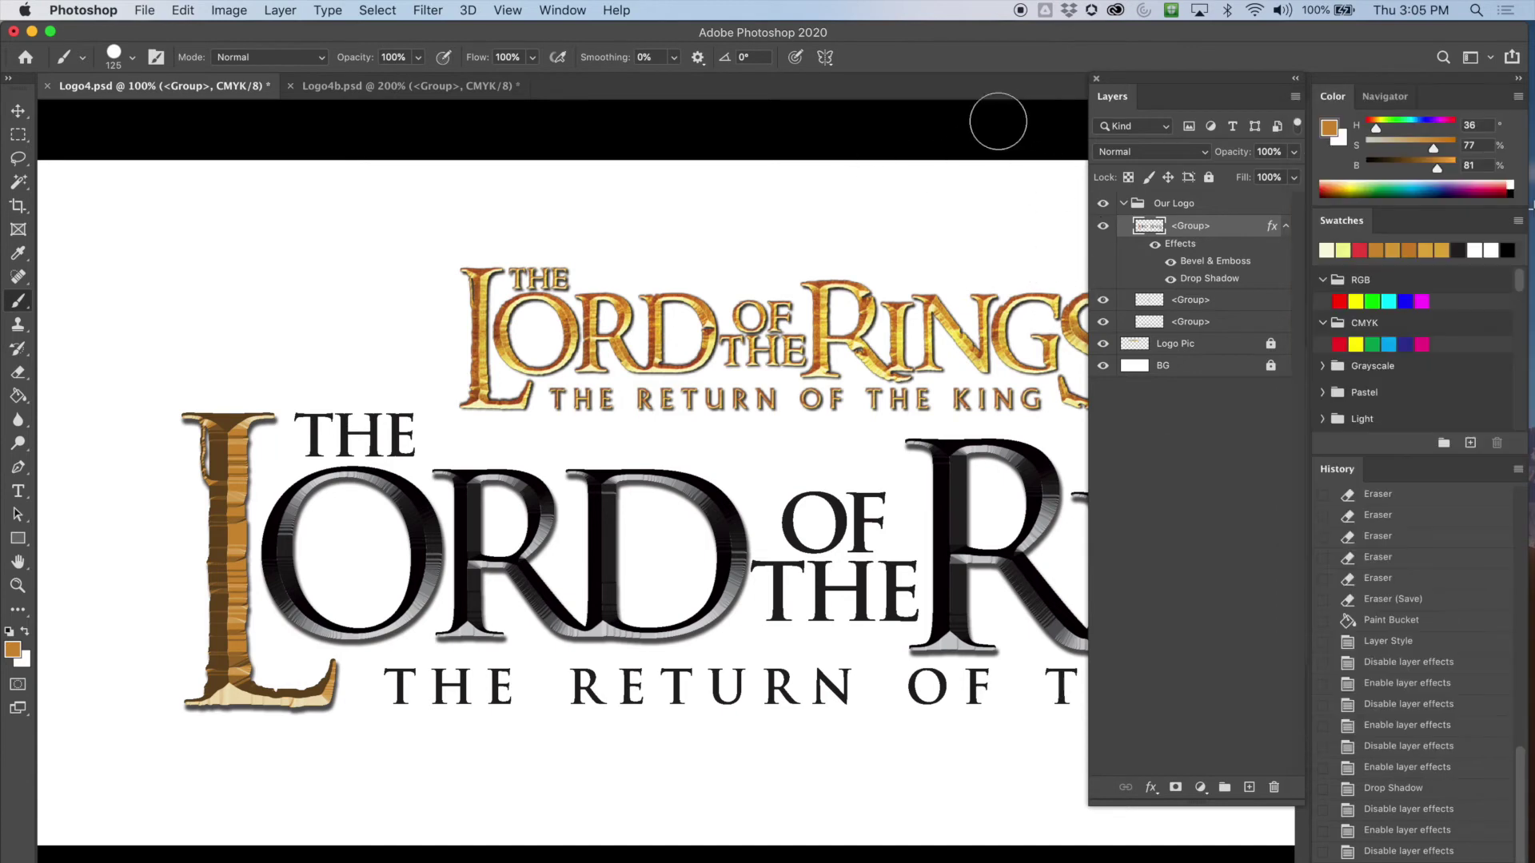
pyautogui.rightClick(1196, 227)
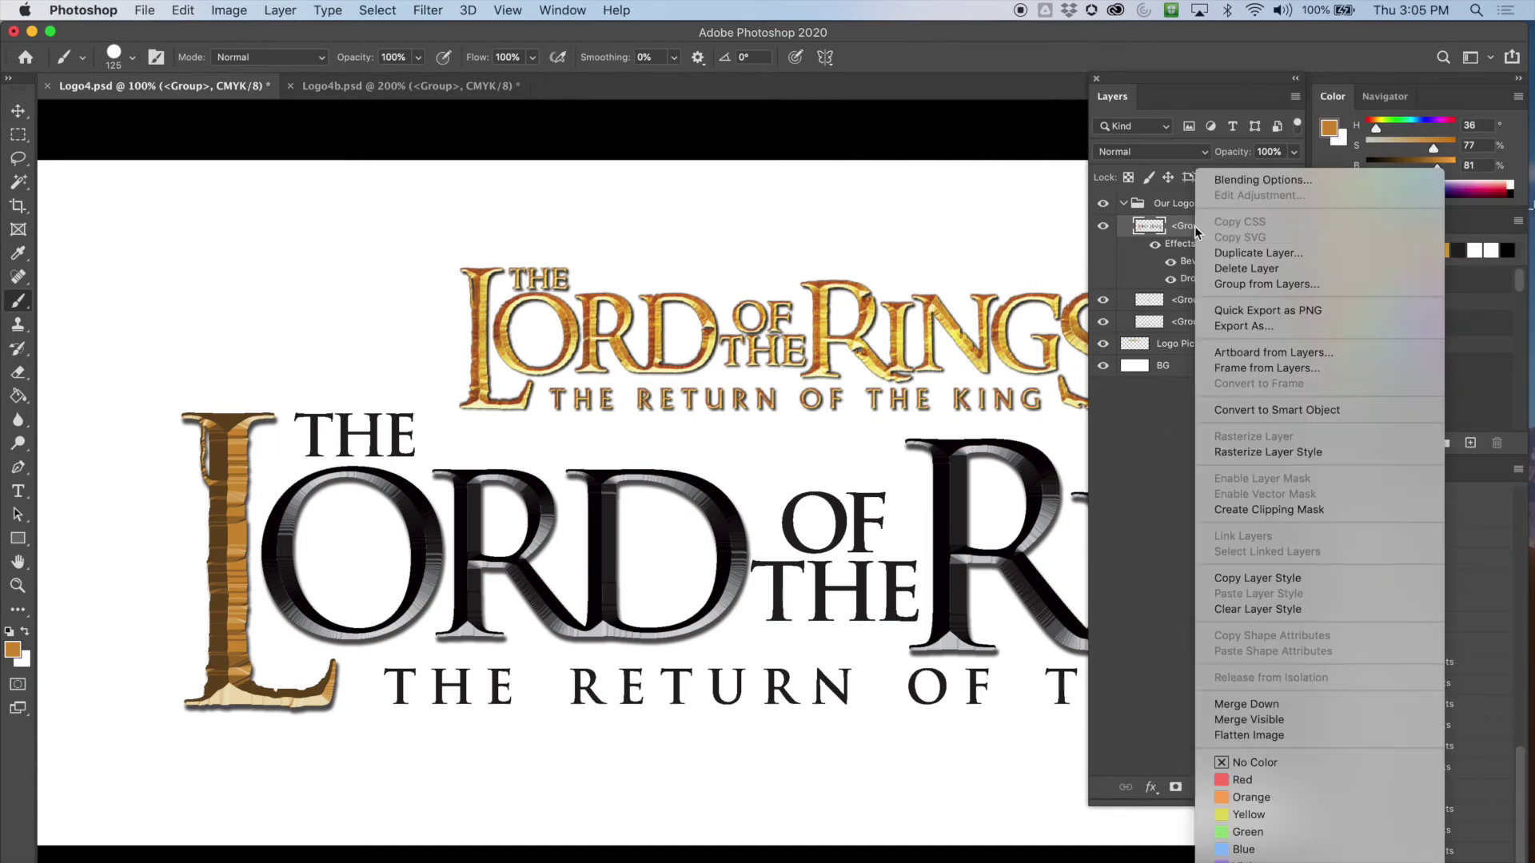
pyautogui.click(1168, 234)
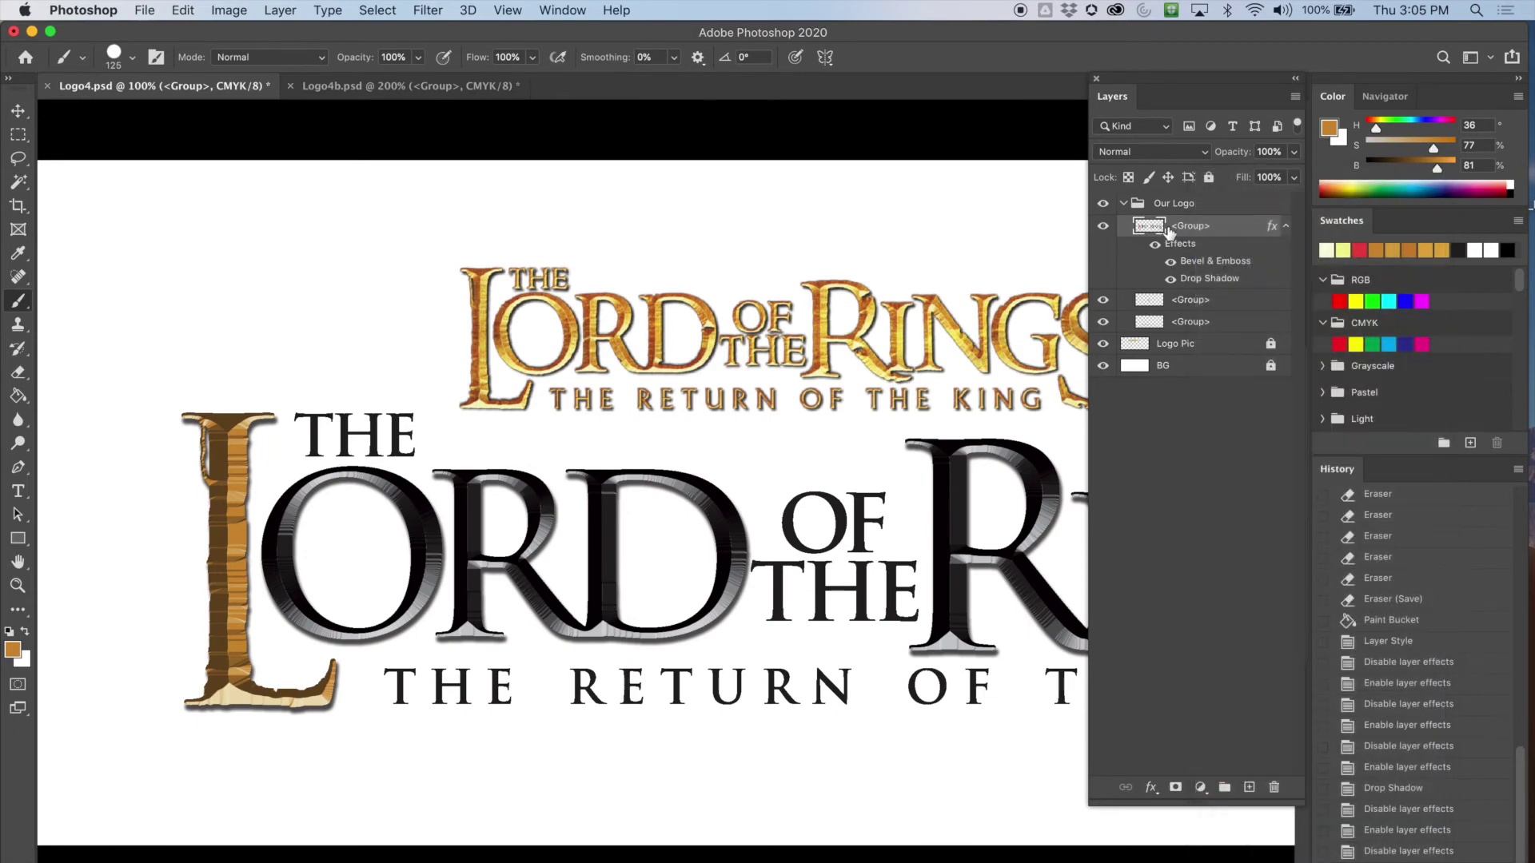
pyautogui.rightClick(1159, 227)
pyautogui.click(1148, 230)
pyautogui.rightClick(1198, 230)
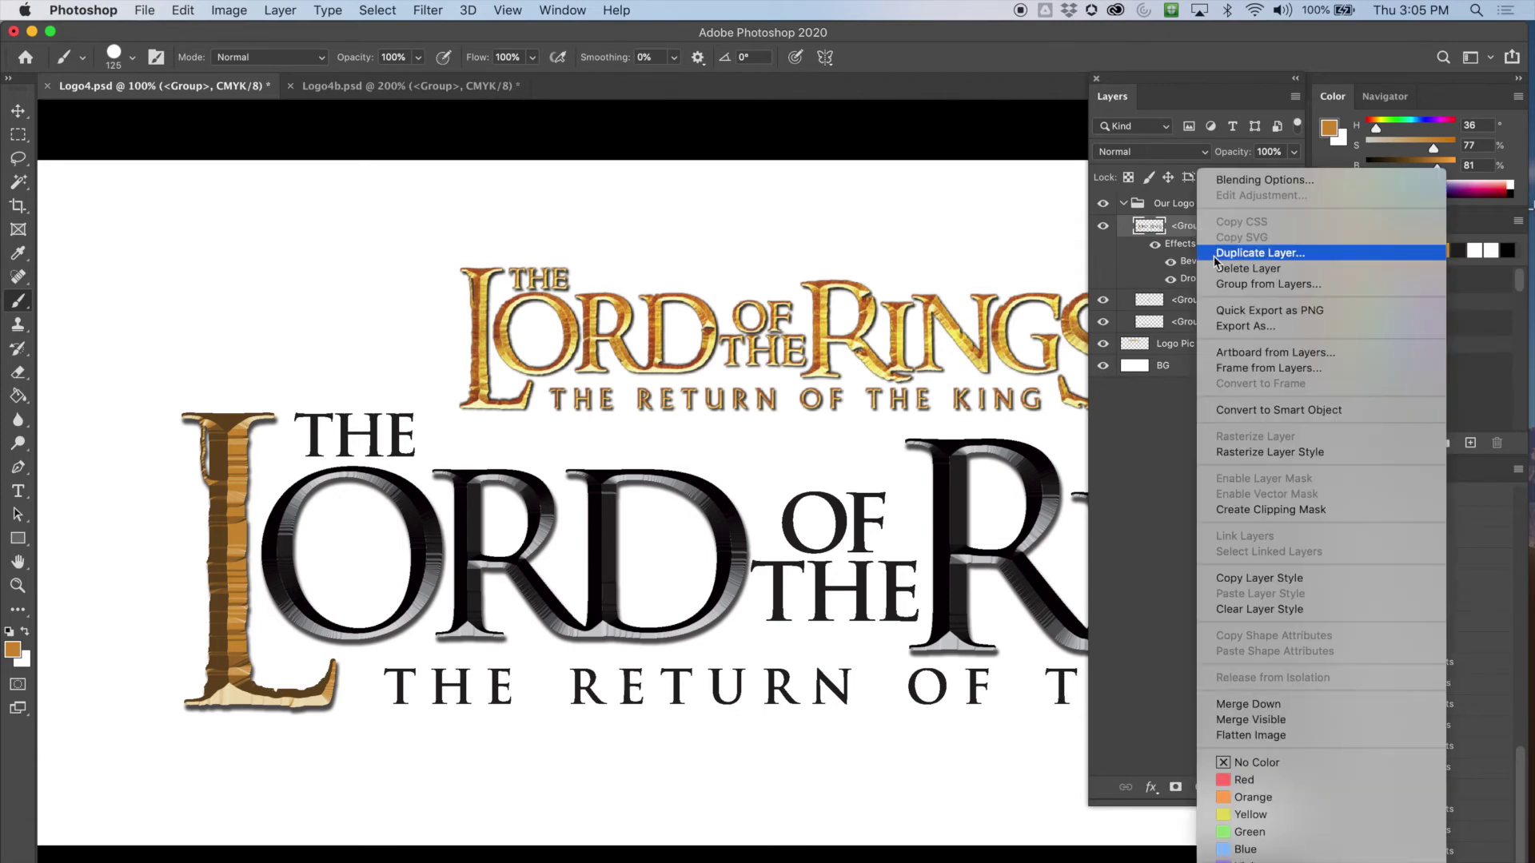
pyautogui.click(1260, 579)
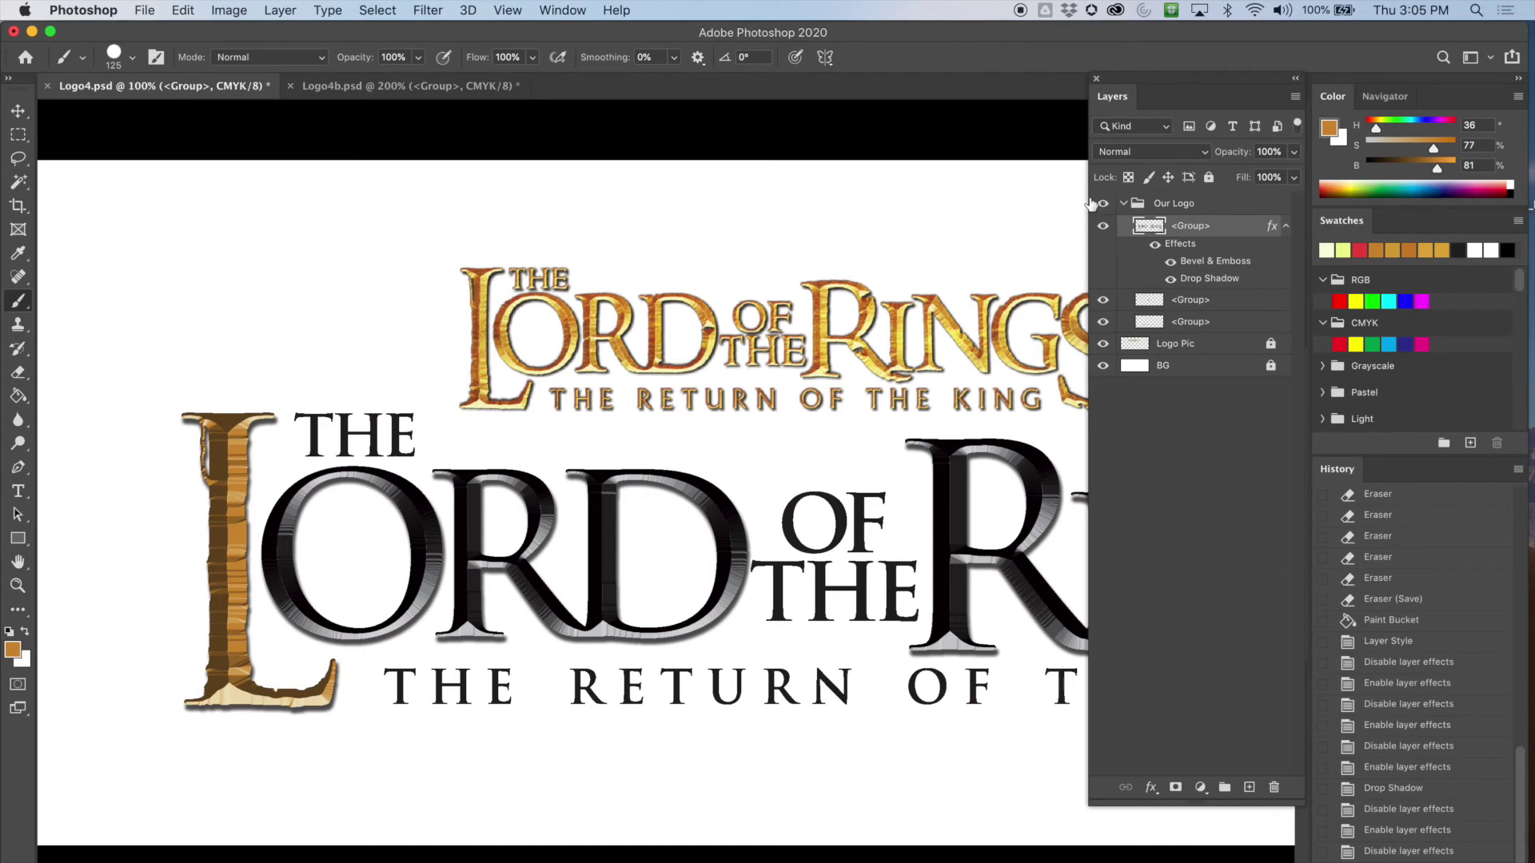
# Paste the copied layer style onto the top lettering layer in the Logo4b.psd document
pyautogui.click(380, 91)
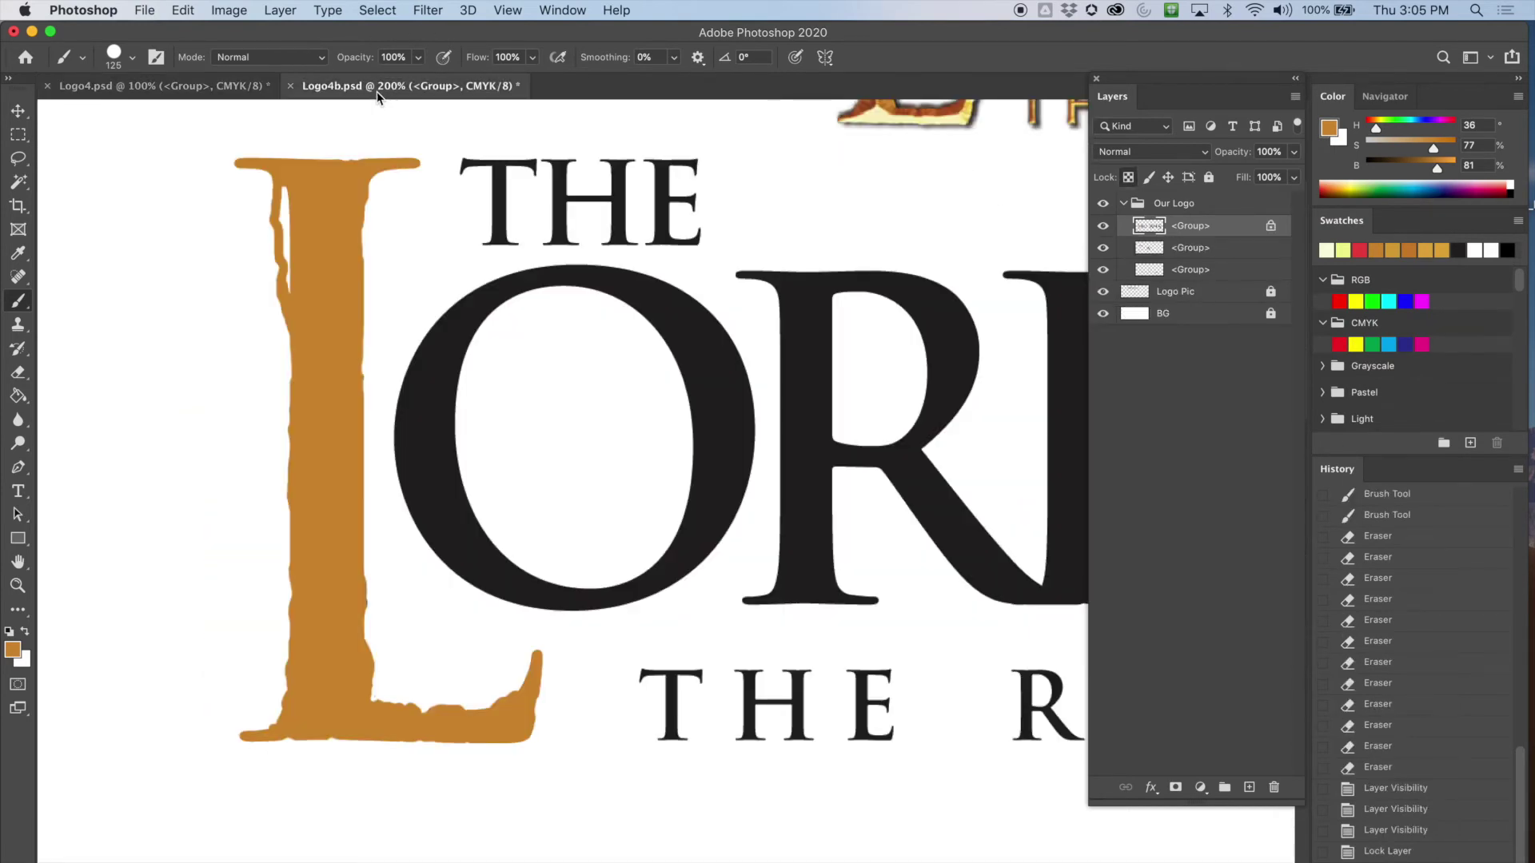
pyautogui.click(1104, 225)
pyautogui.click(1104, 225)
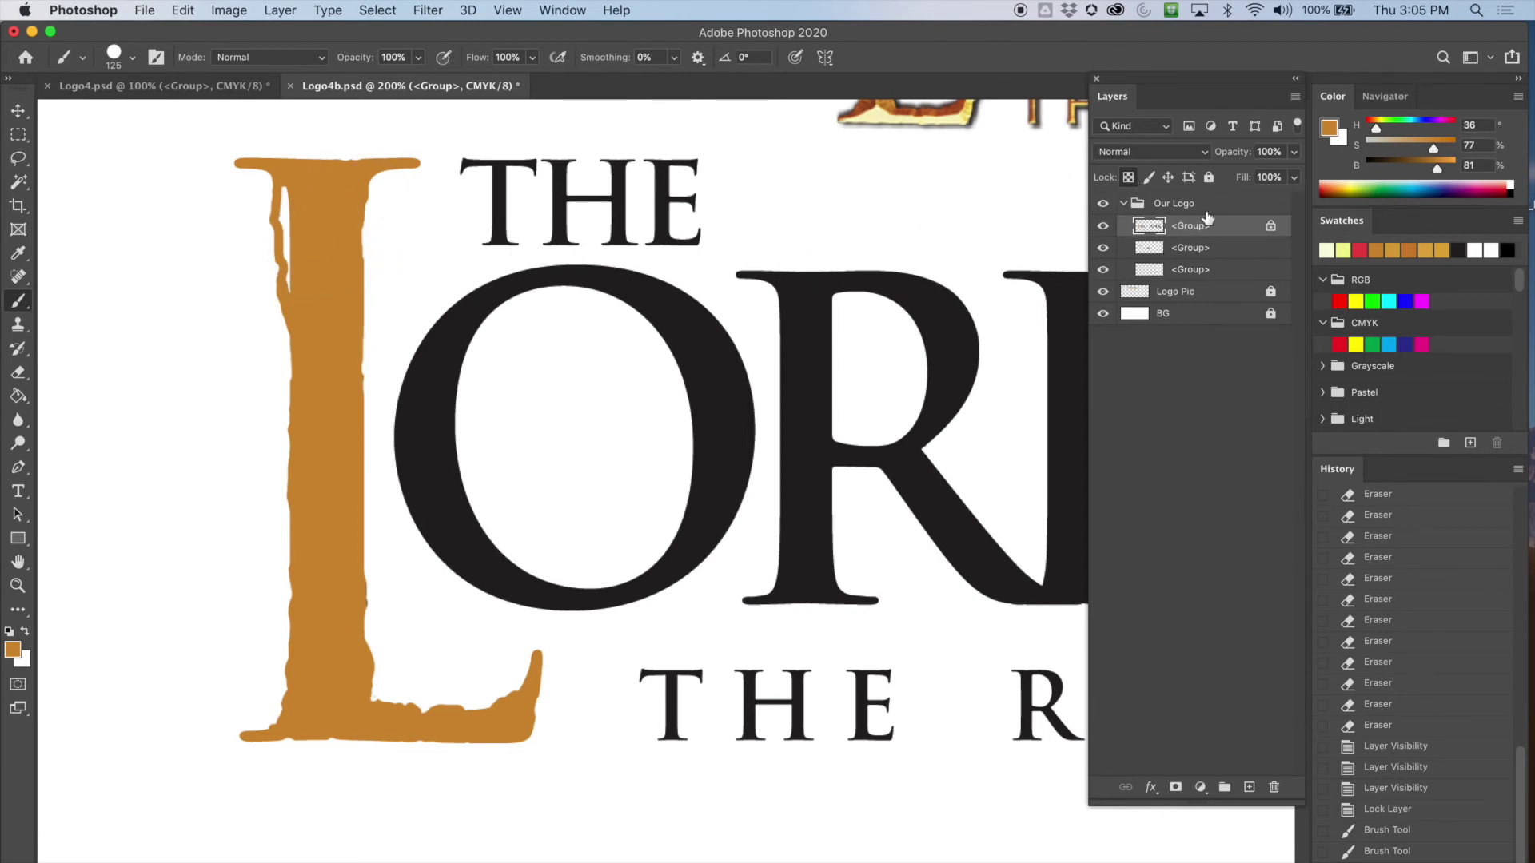
pyautogui.rightClick(1194, 231)
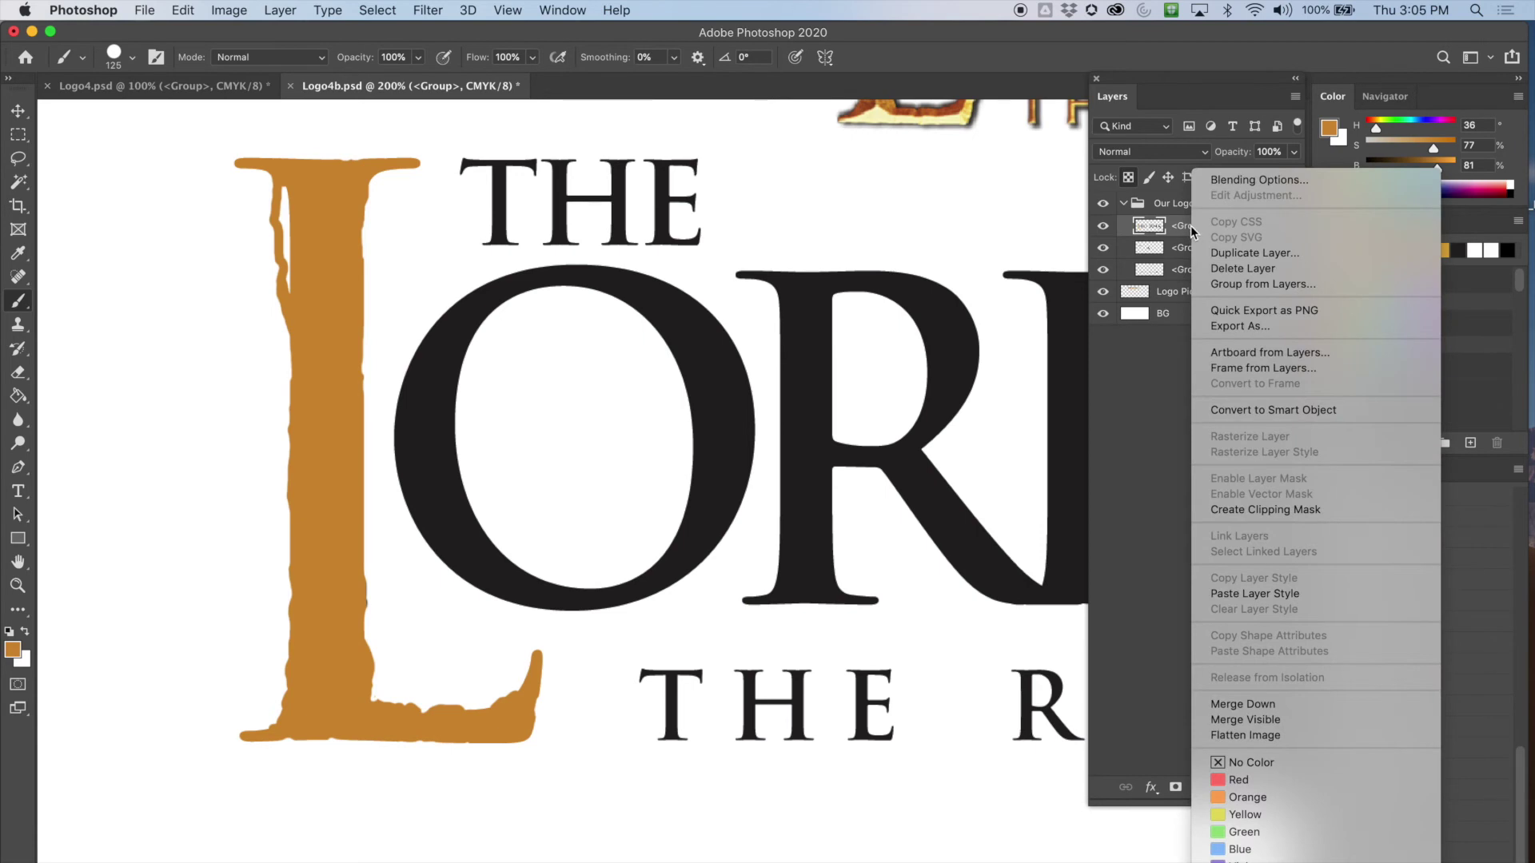
pyautogui.click(1238, 594)
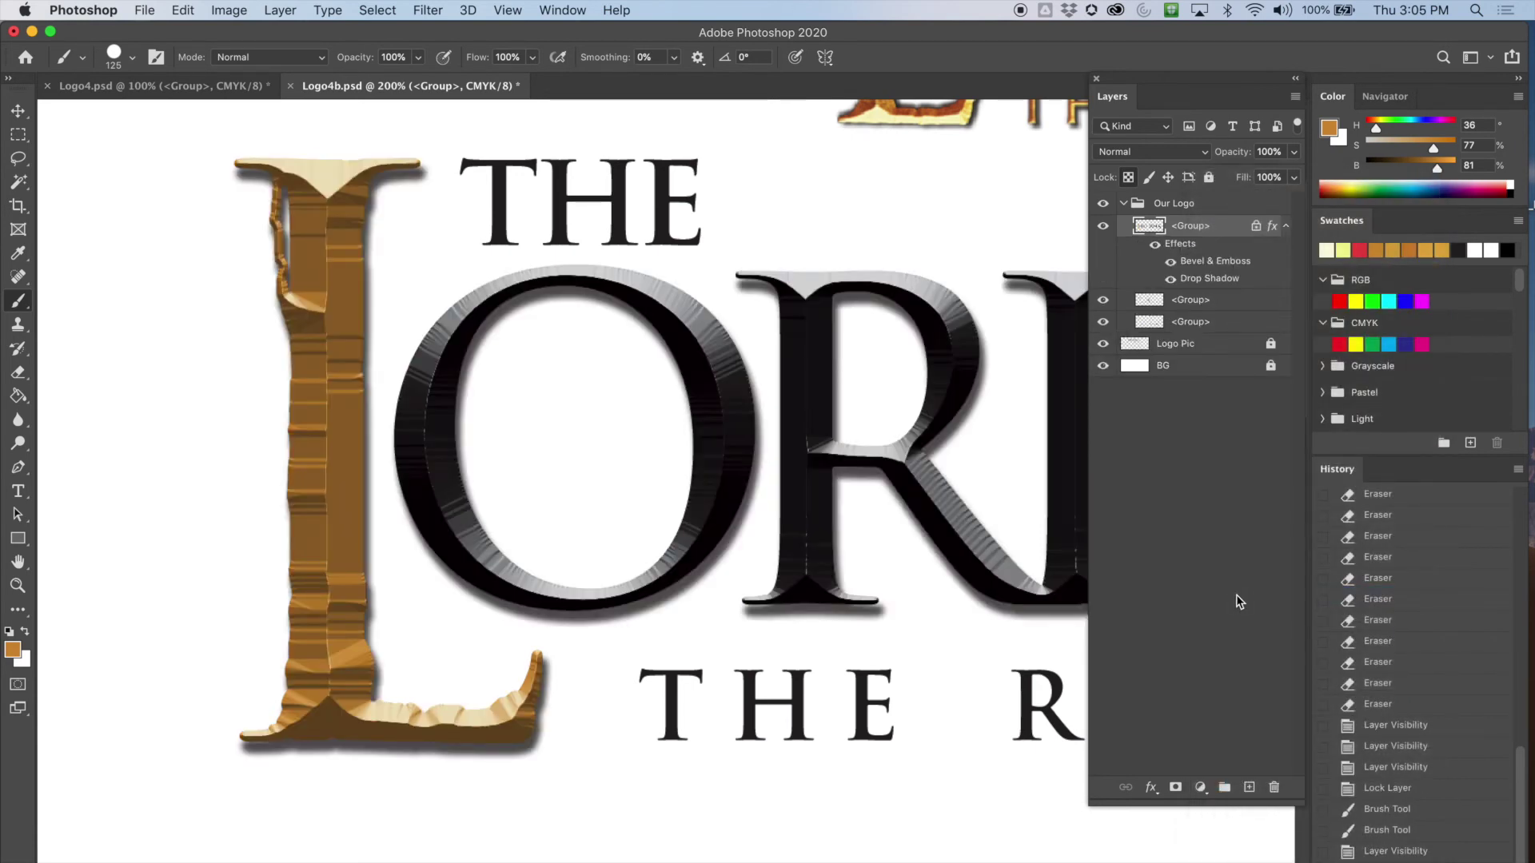
# Compare the bevel lighting on the lettering in Logo4.psd and Logo4b.psd
pyautogui.click(182, 90)
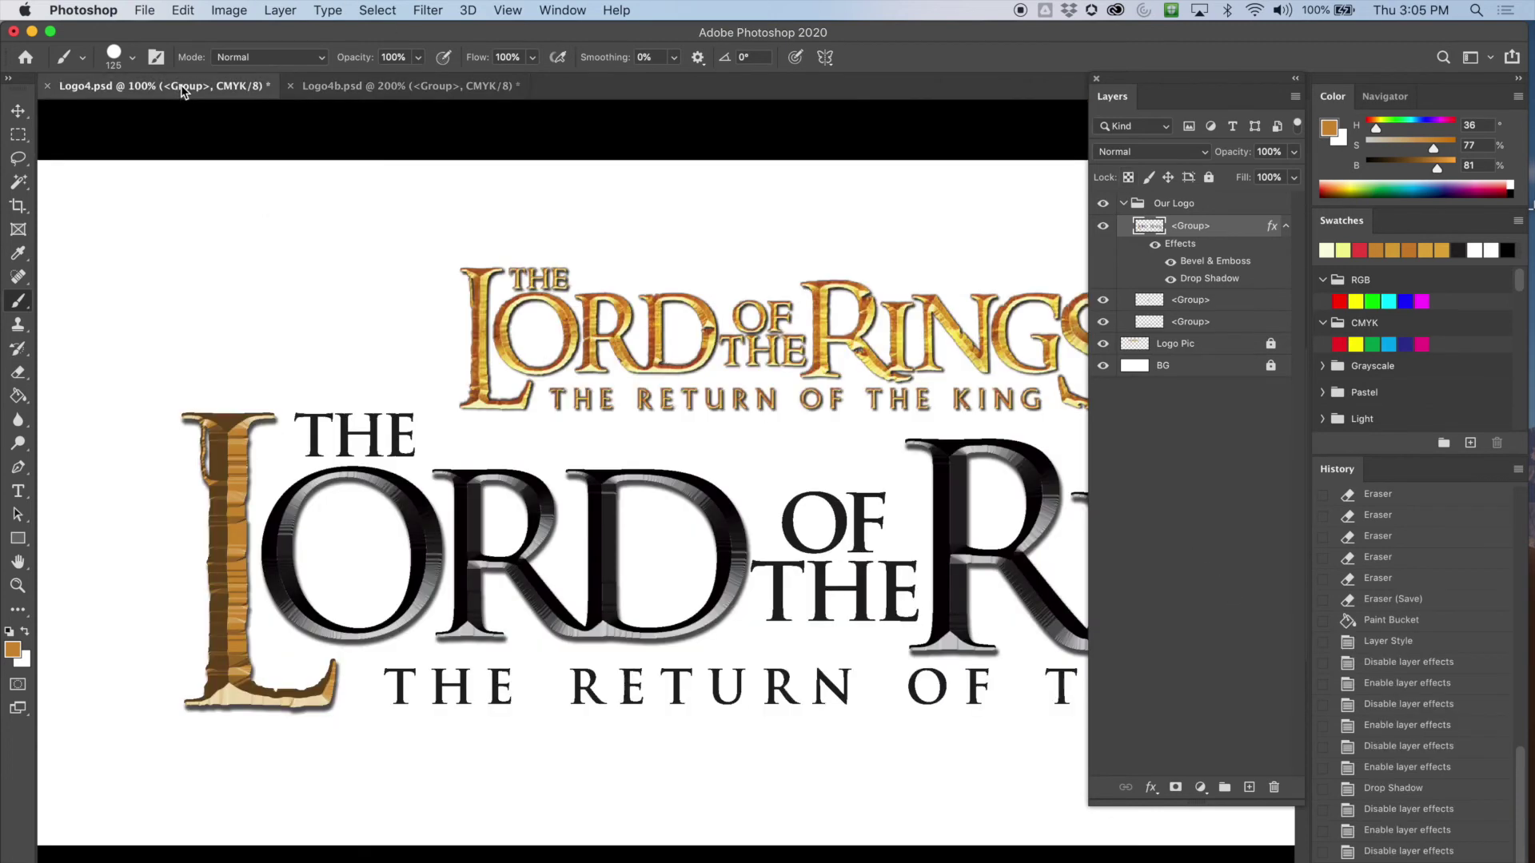
pyautogui.click(350, 88)
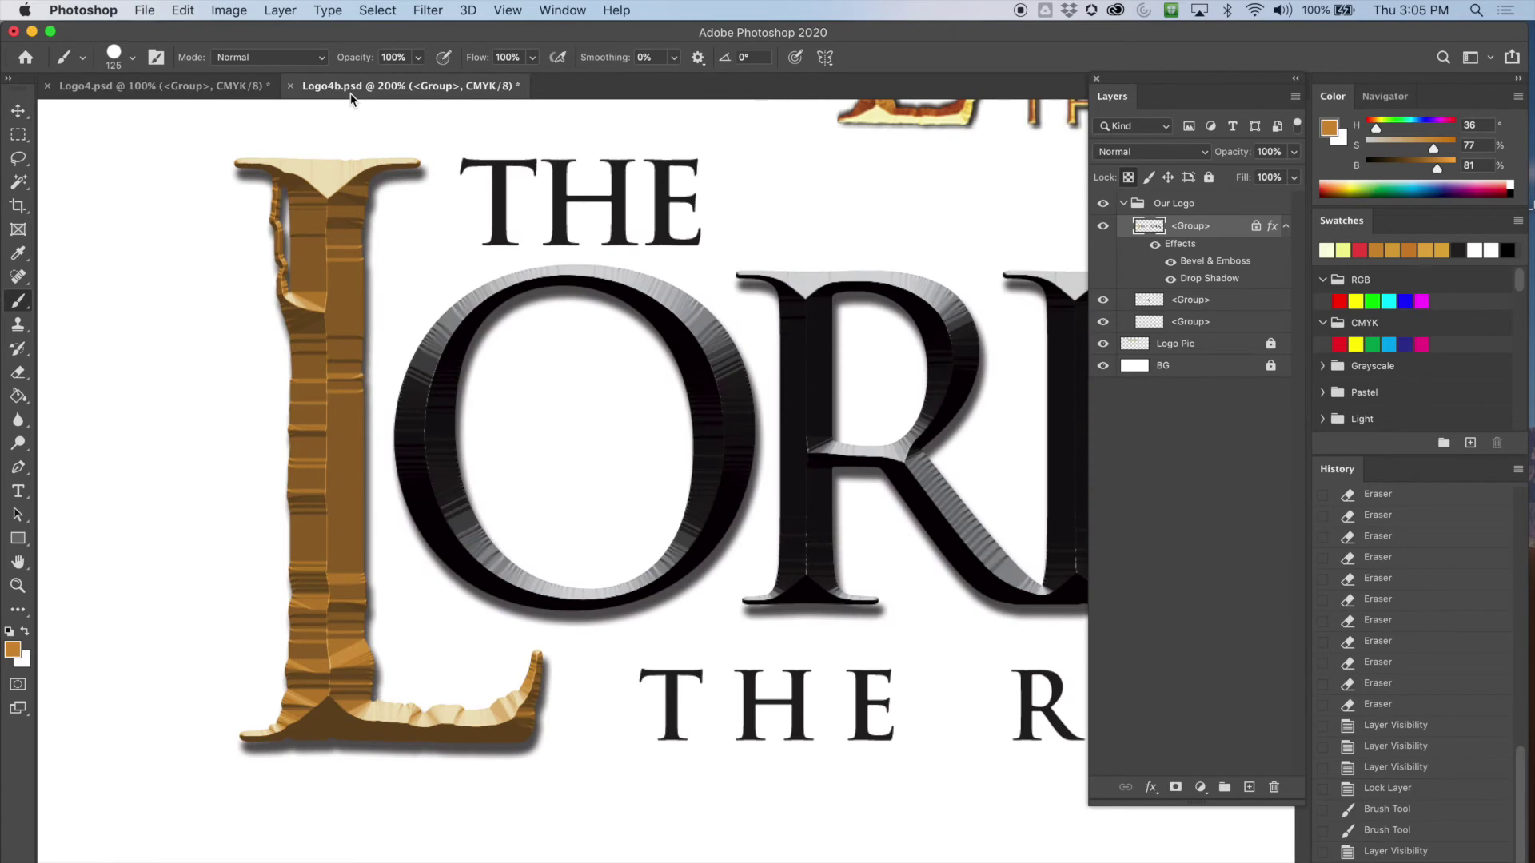
pyautogui.click(194, 88)
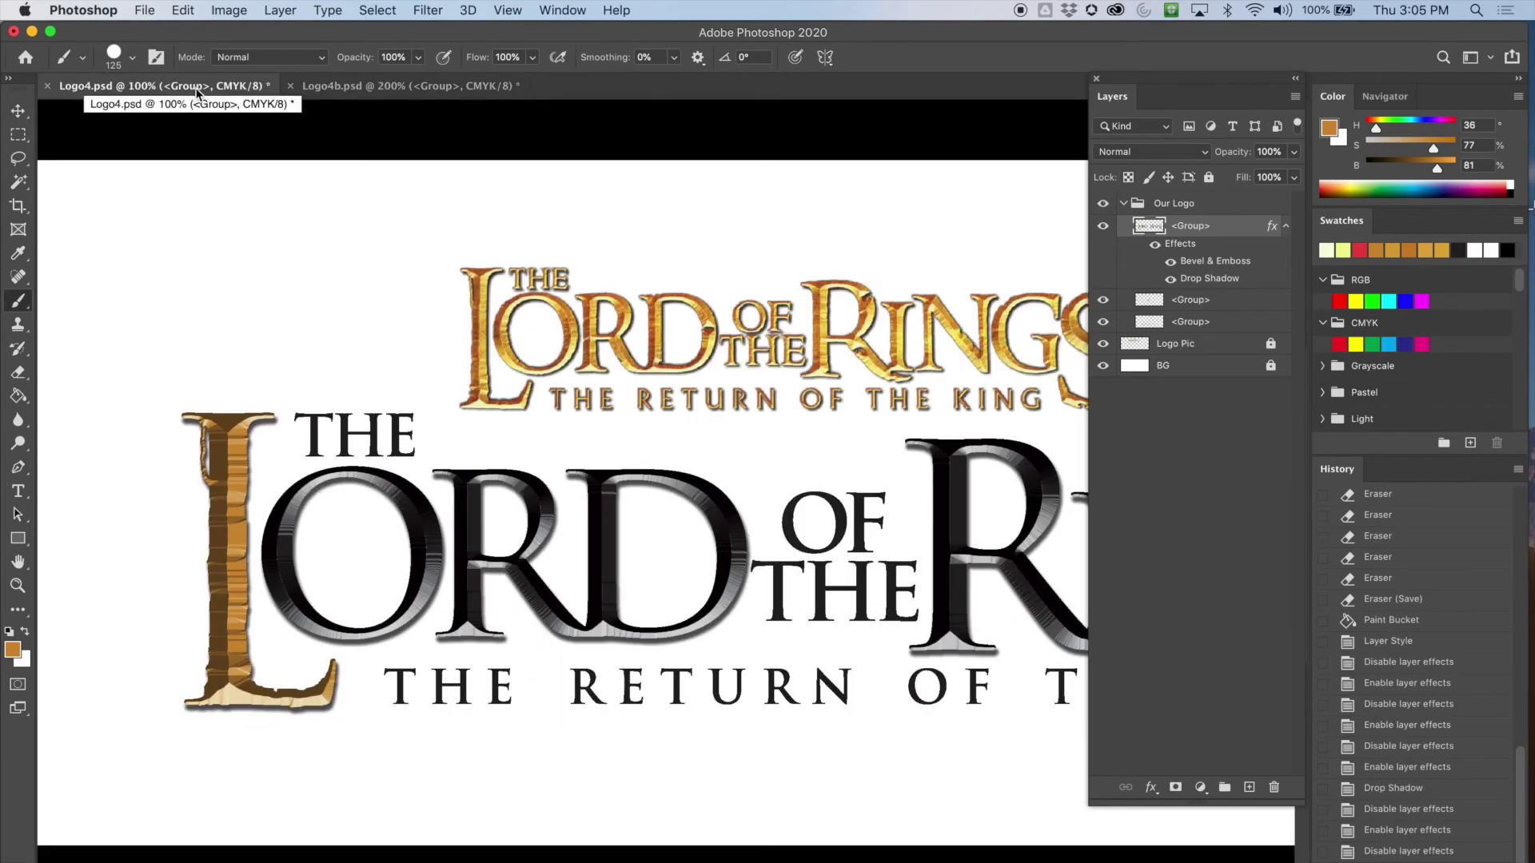
pyautogui.click(347, 97)
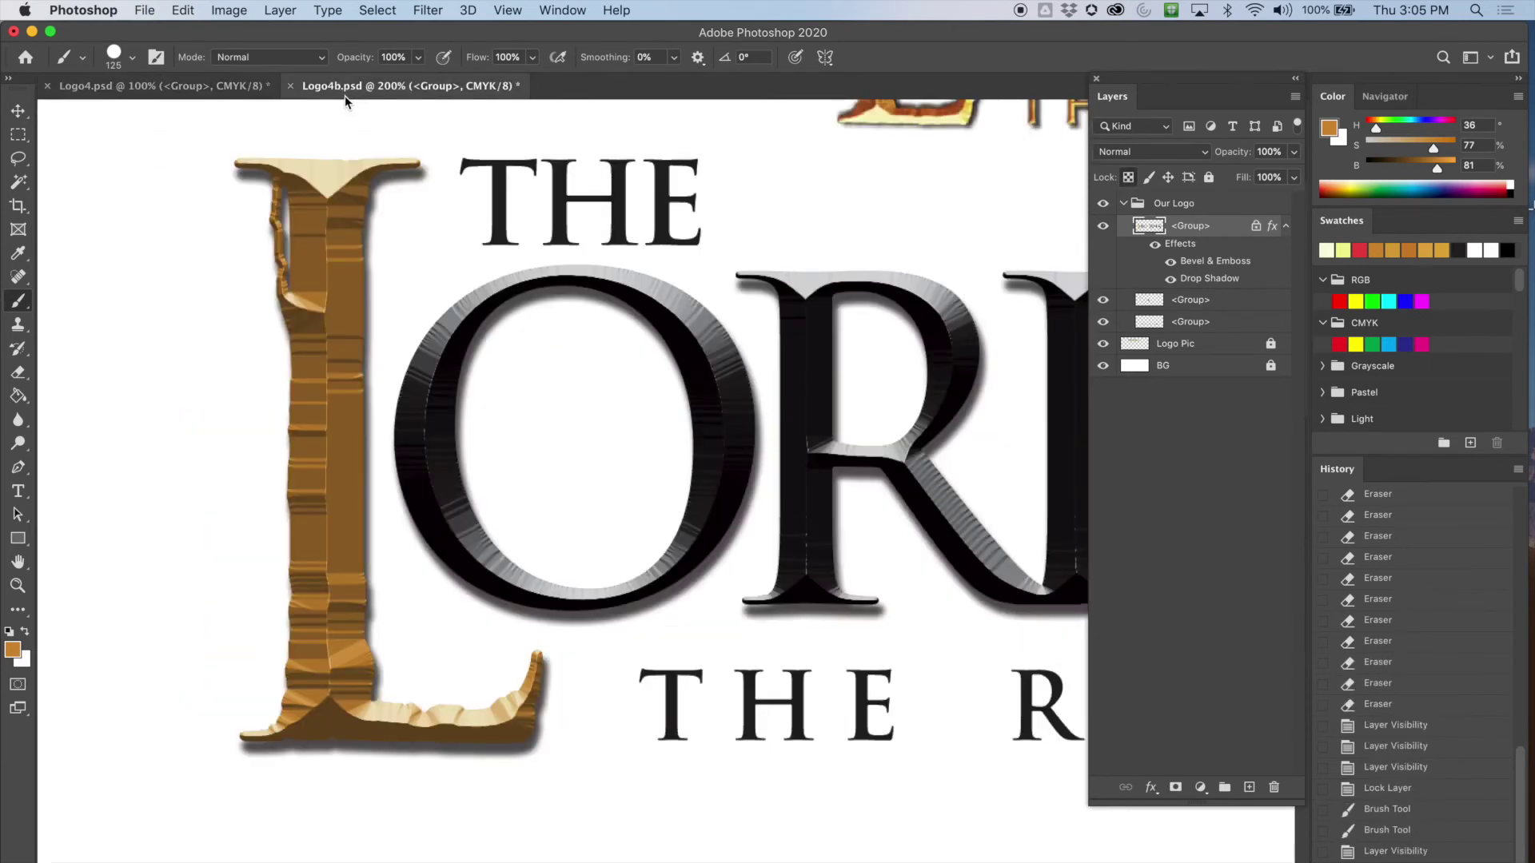
pyautogui.click(151, 85)
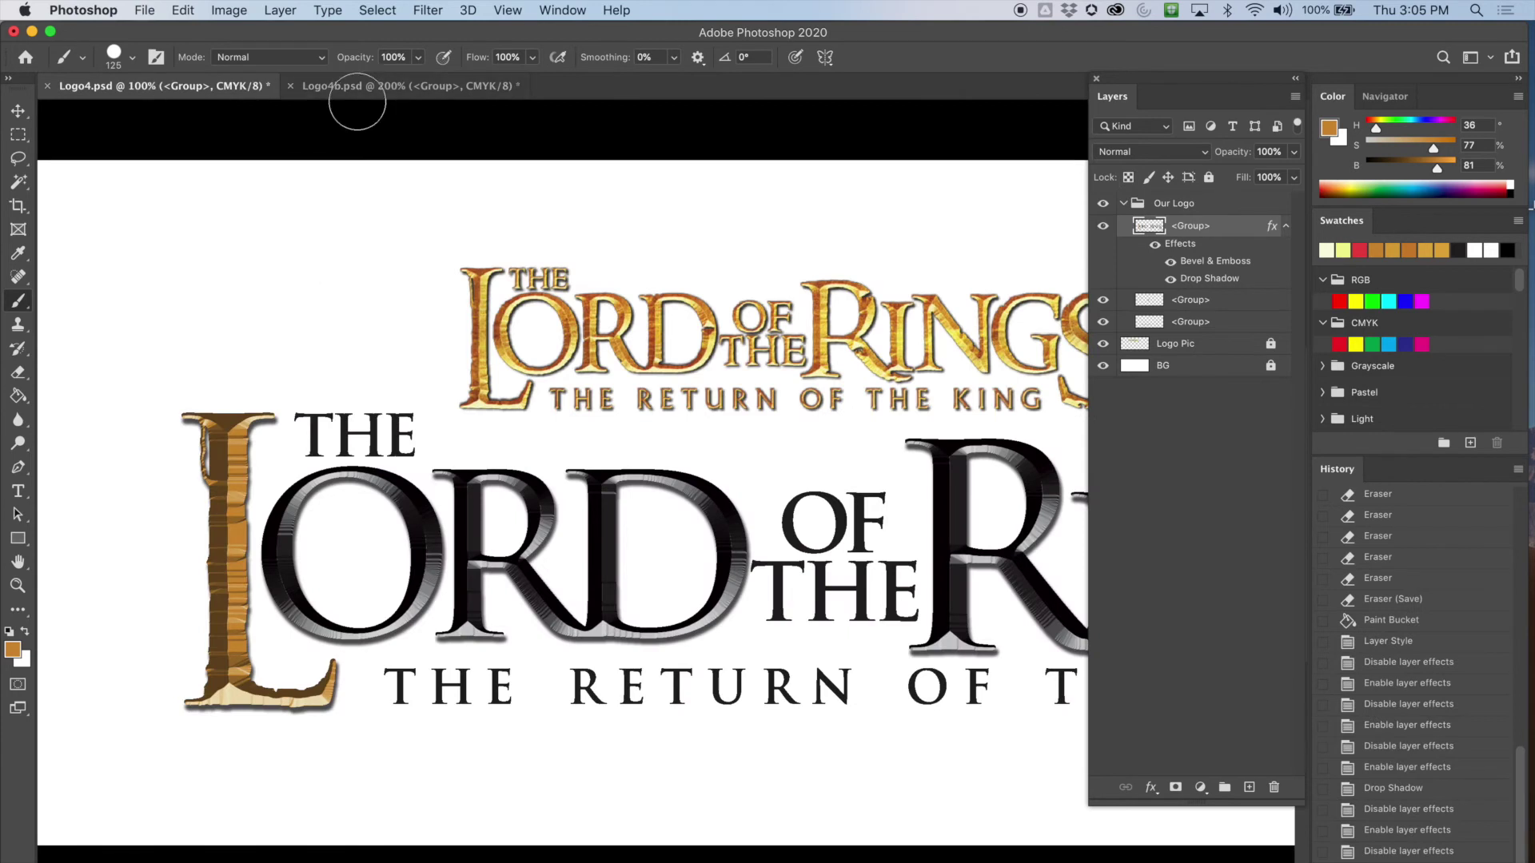
pyautogui.click(360, 87)
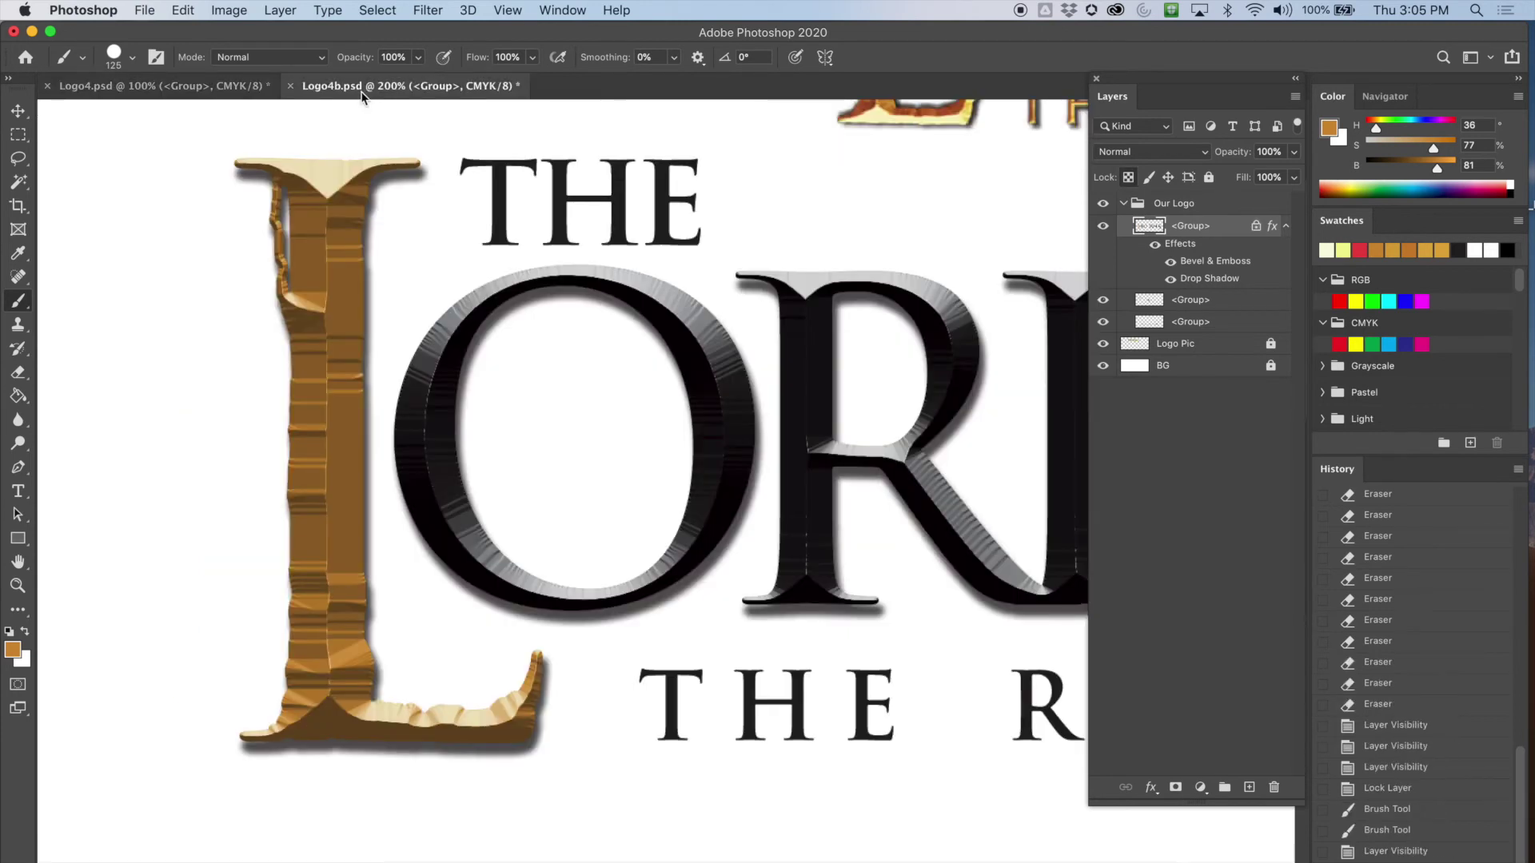
# Set the Logo4b.psd lettering's Bevel & Emboss light to angle -69° and altitude 37°, check the Drop Shadow settings, and apply the style
pyautogui.doubleClick(1224, 264)
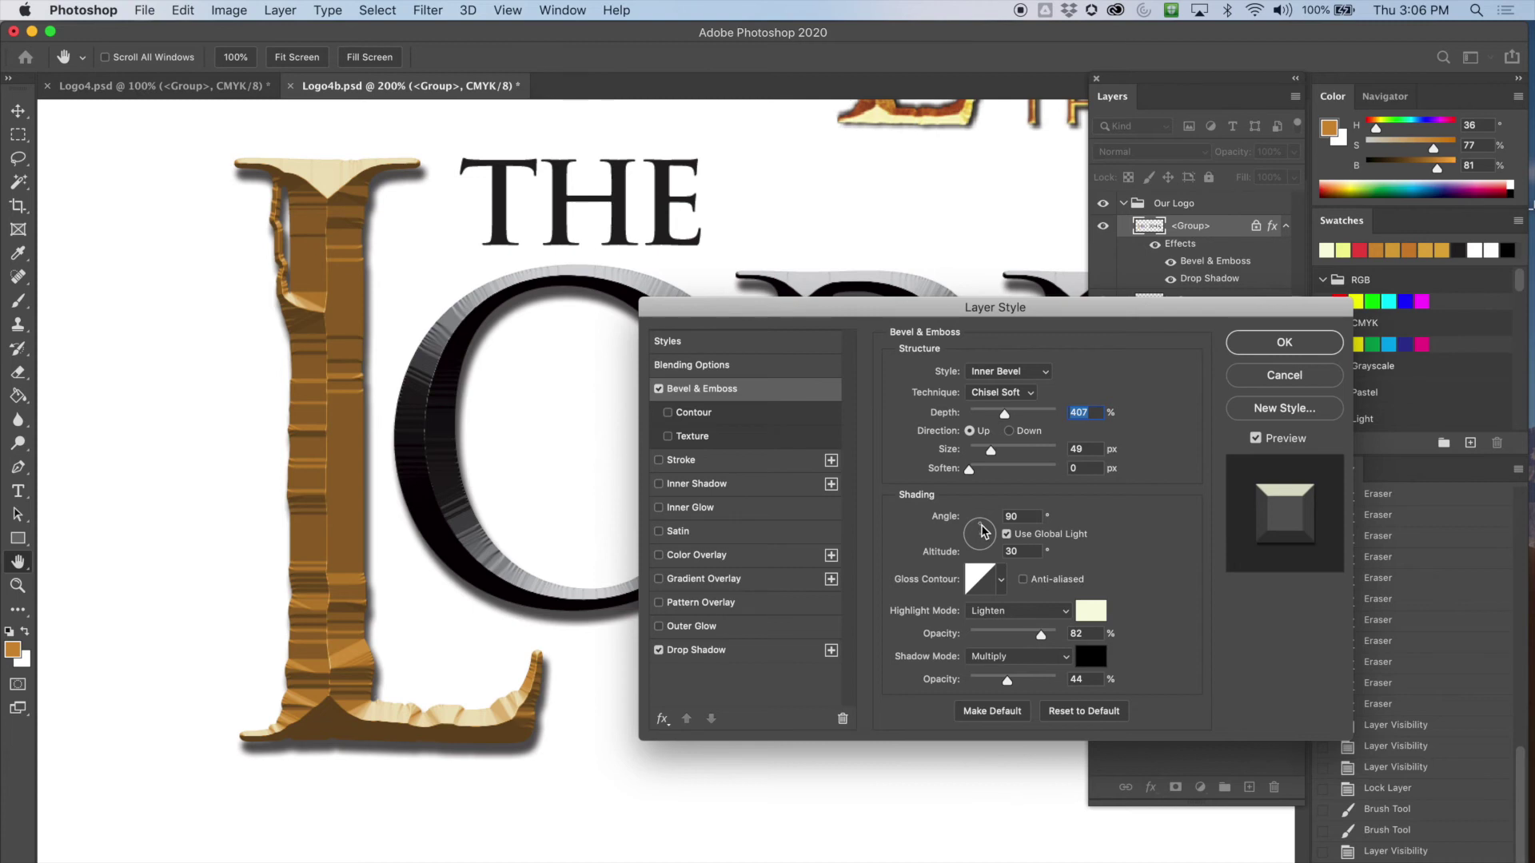
pyautogui.moveTo(982, 545)
pyautogui.mouseDown()
pyautogui.moveTo(987, 528)
pyautogui.moveTo(984, 544)
pyautogui.mouseUp()
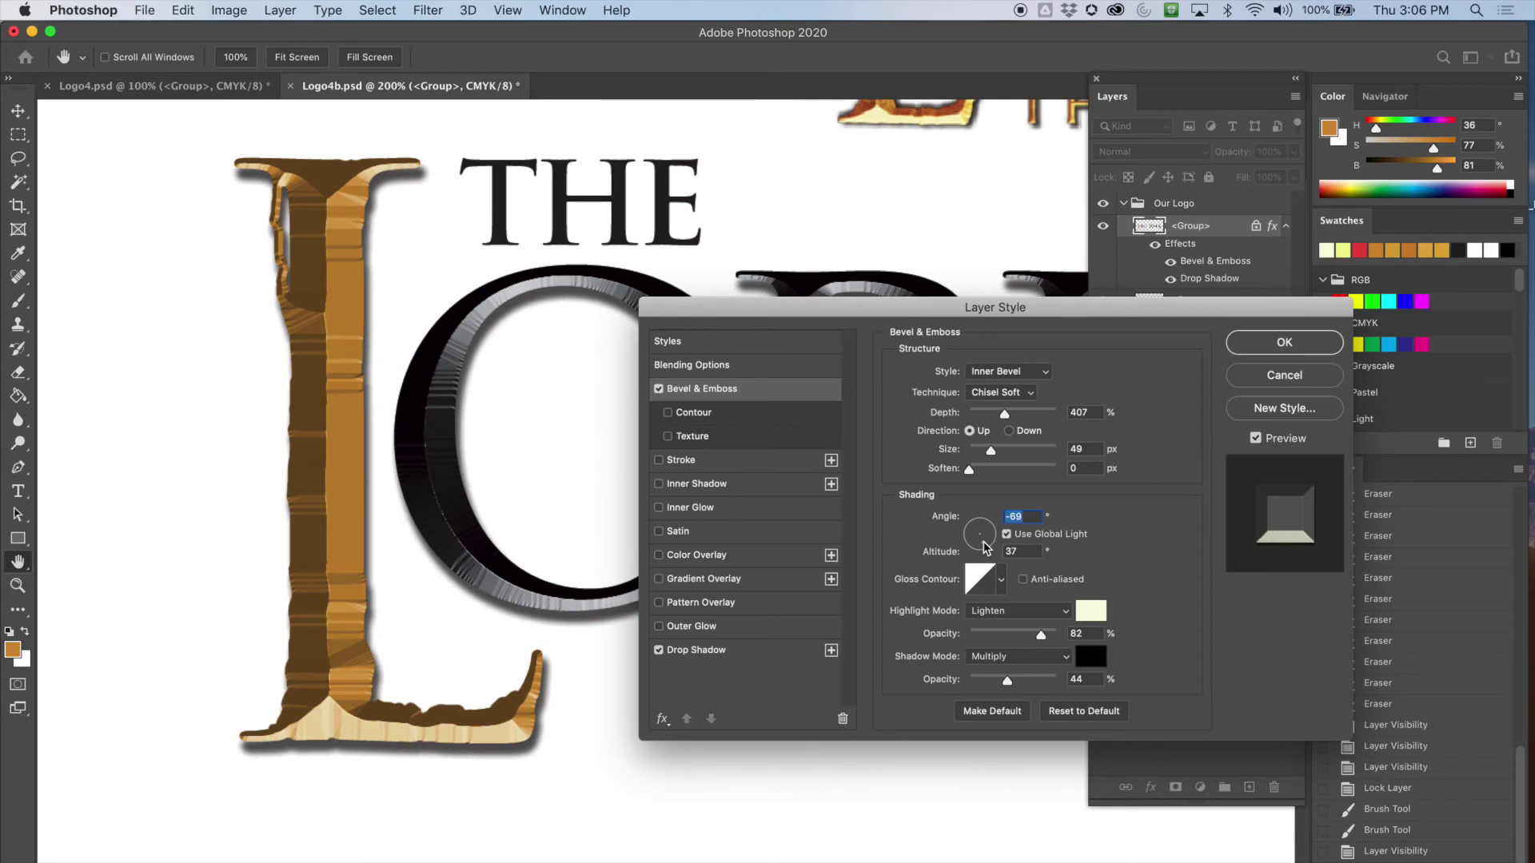
pyautogui.moveTo(991, 320); pyautogui.dragTo(1069, 103)
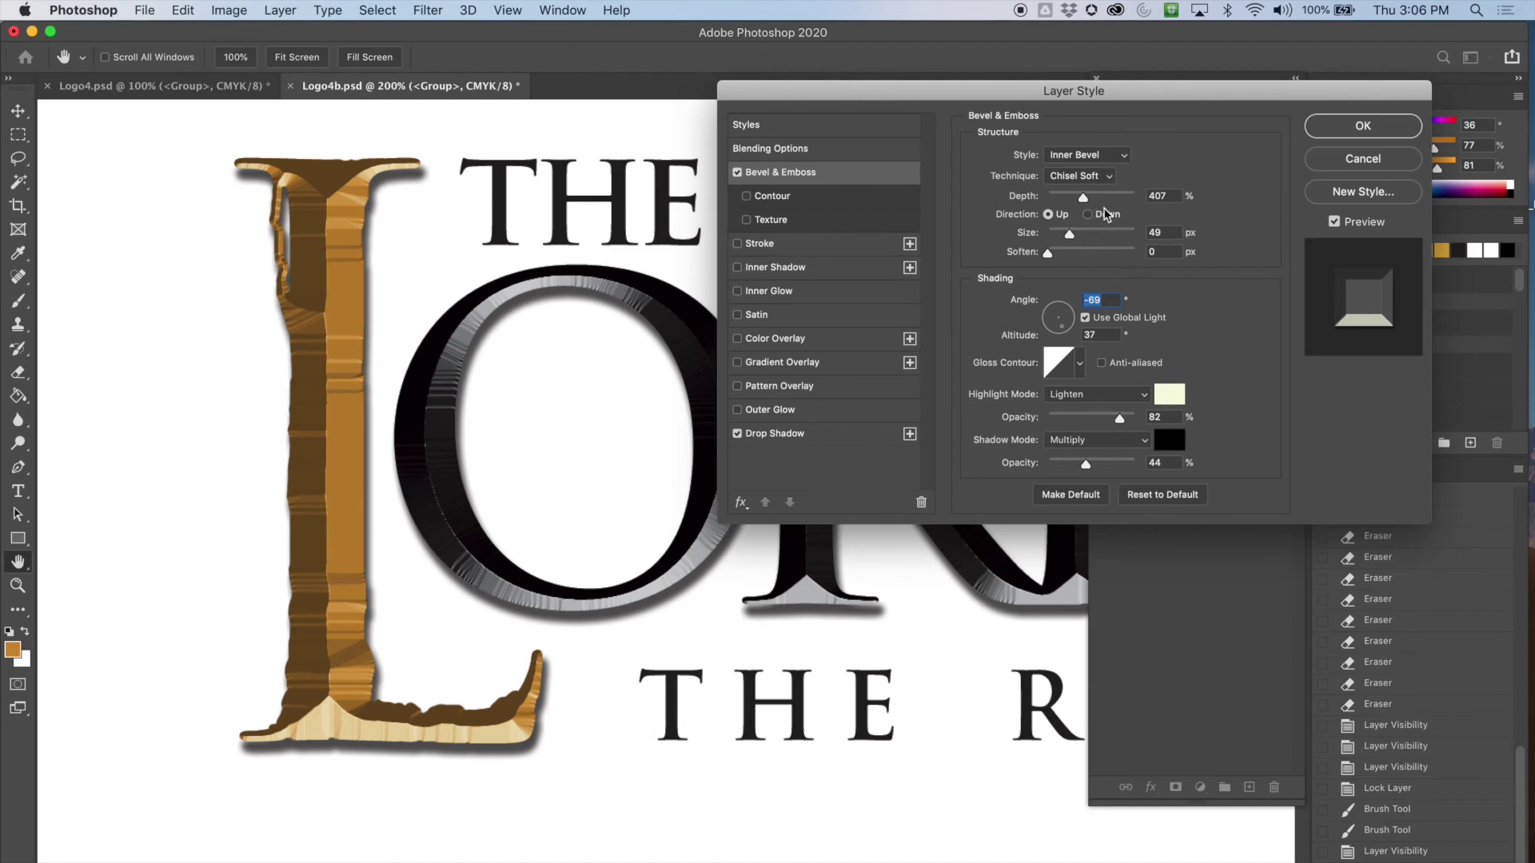
pyautogui.click(1349, 131)
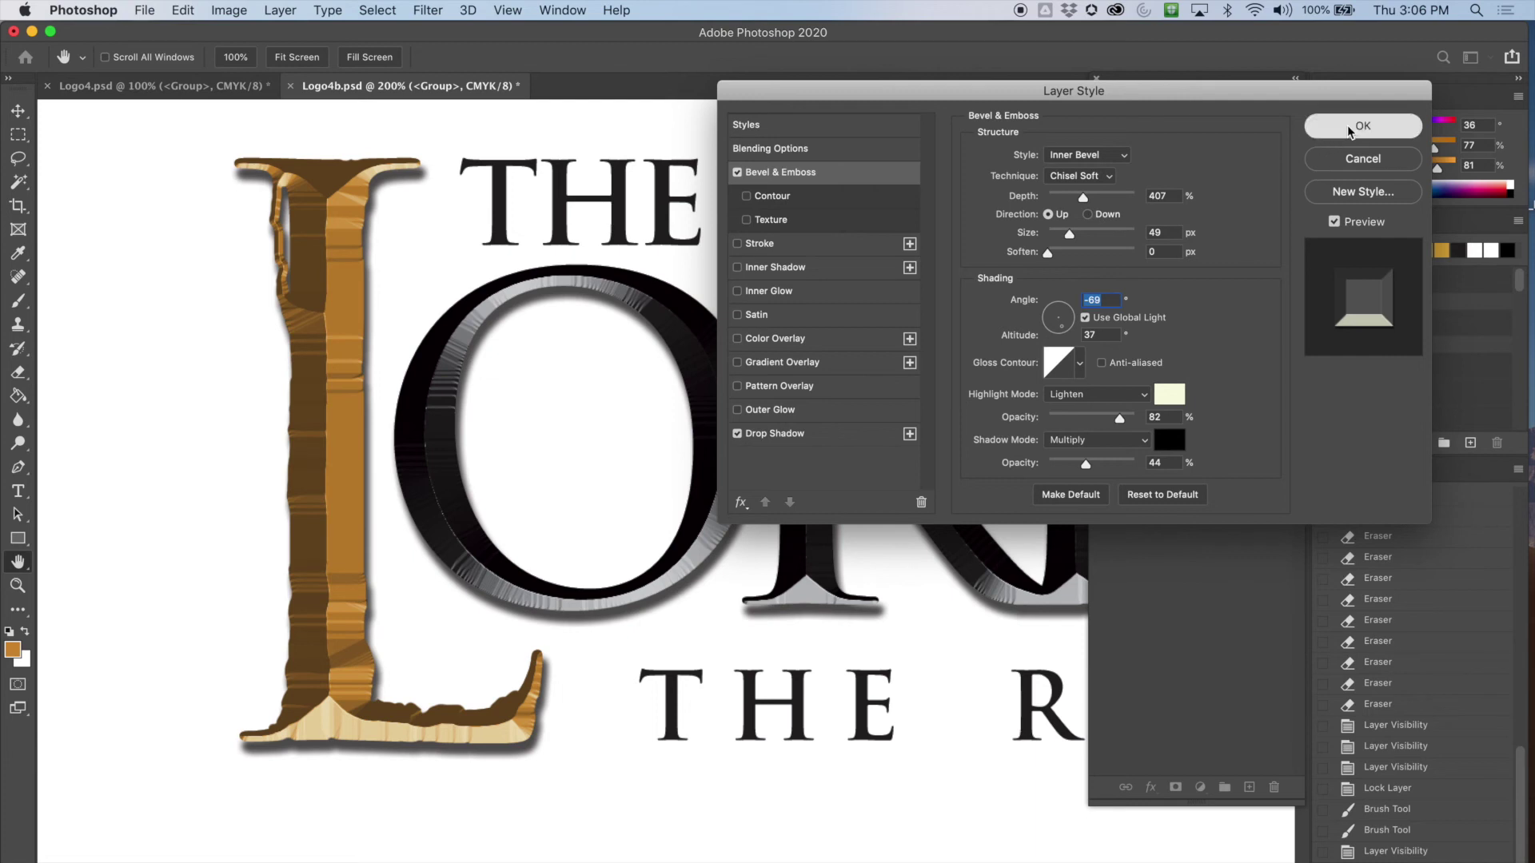
pyautogui.click(777, 436)
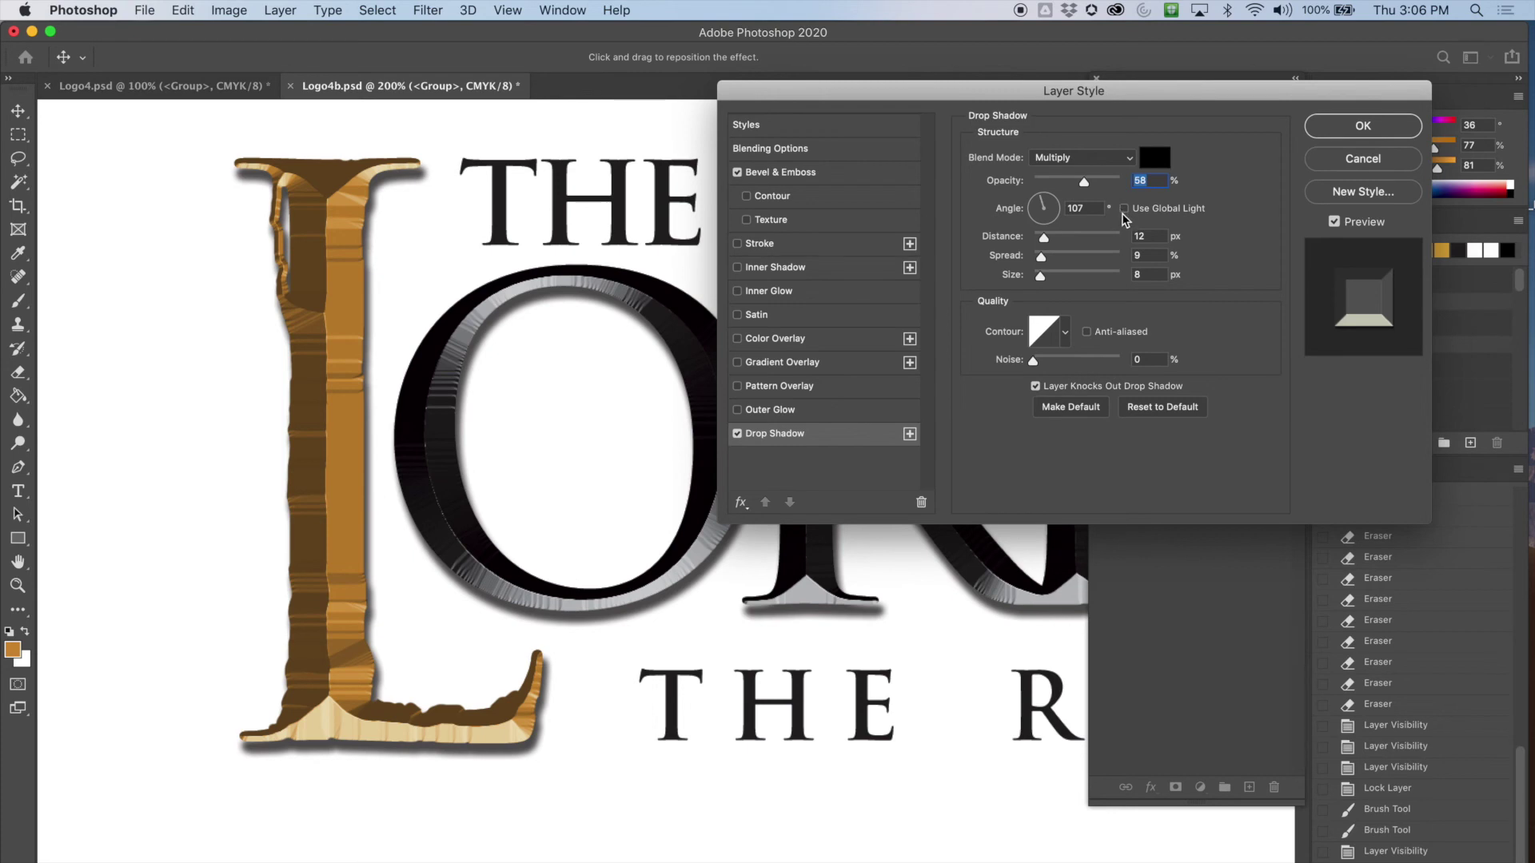
pyautogui.click(1363, 126)
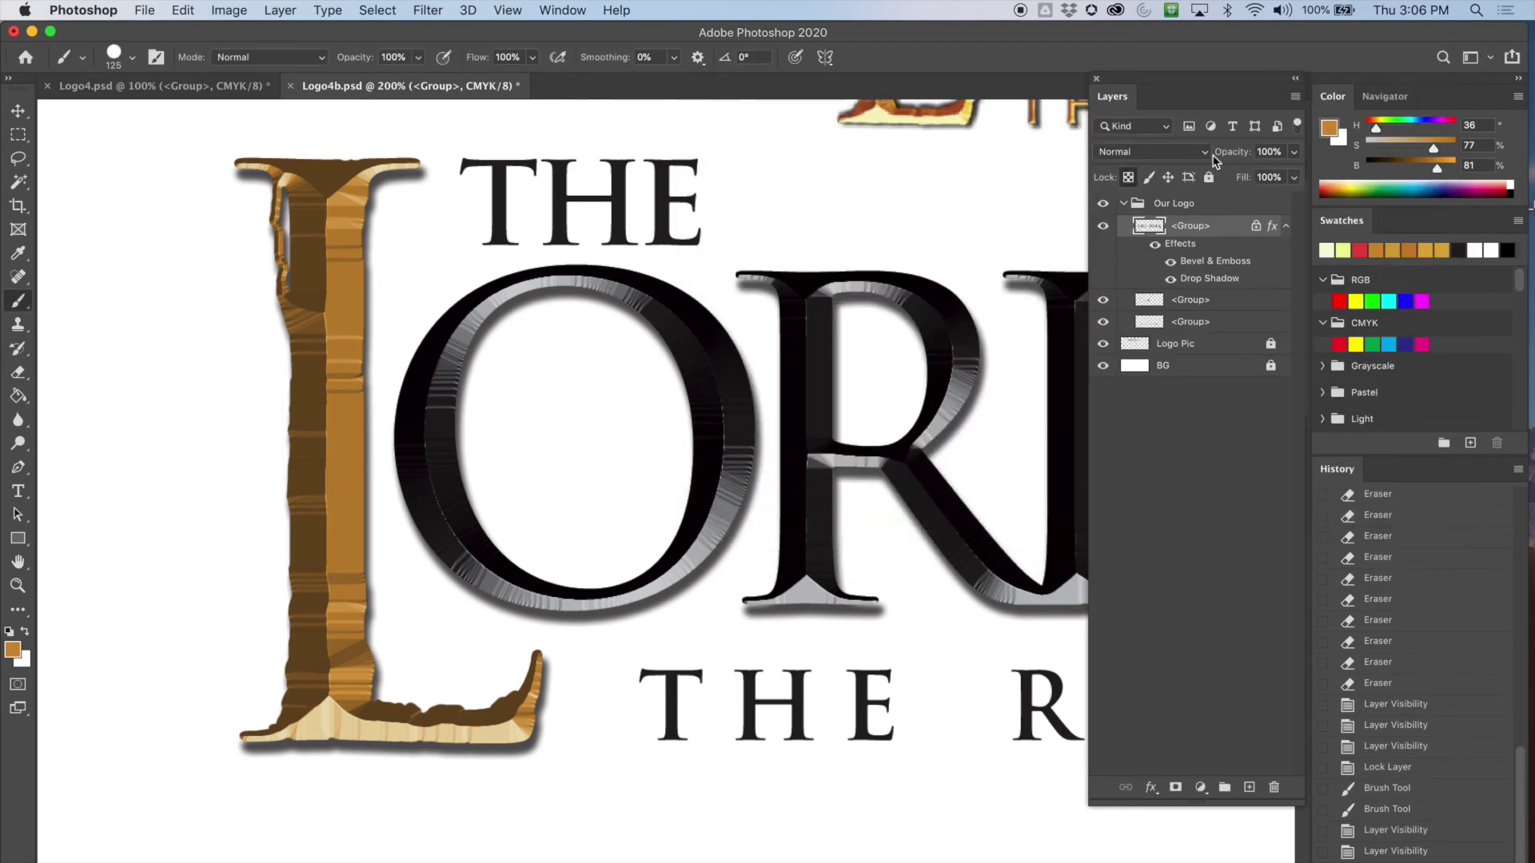
# Compare the chiselled letter L and its rough edges in Logo4.psd and Logo4b.psd, both at 200% magnification
pyautogui.click(174, 85)
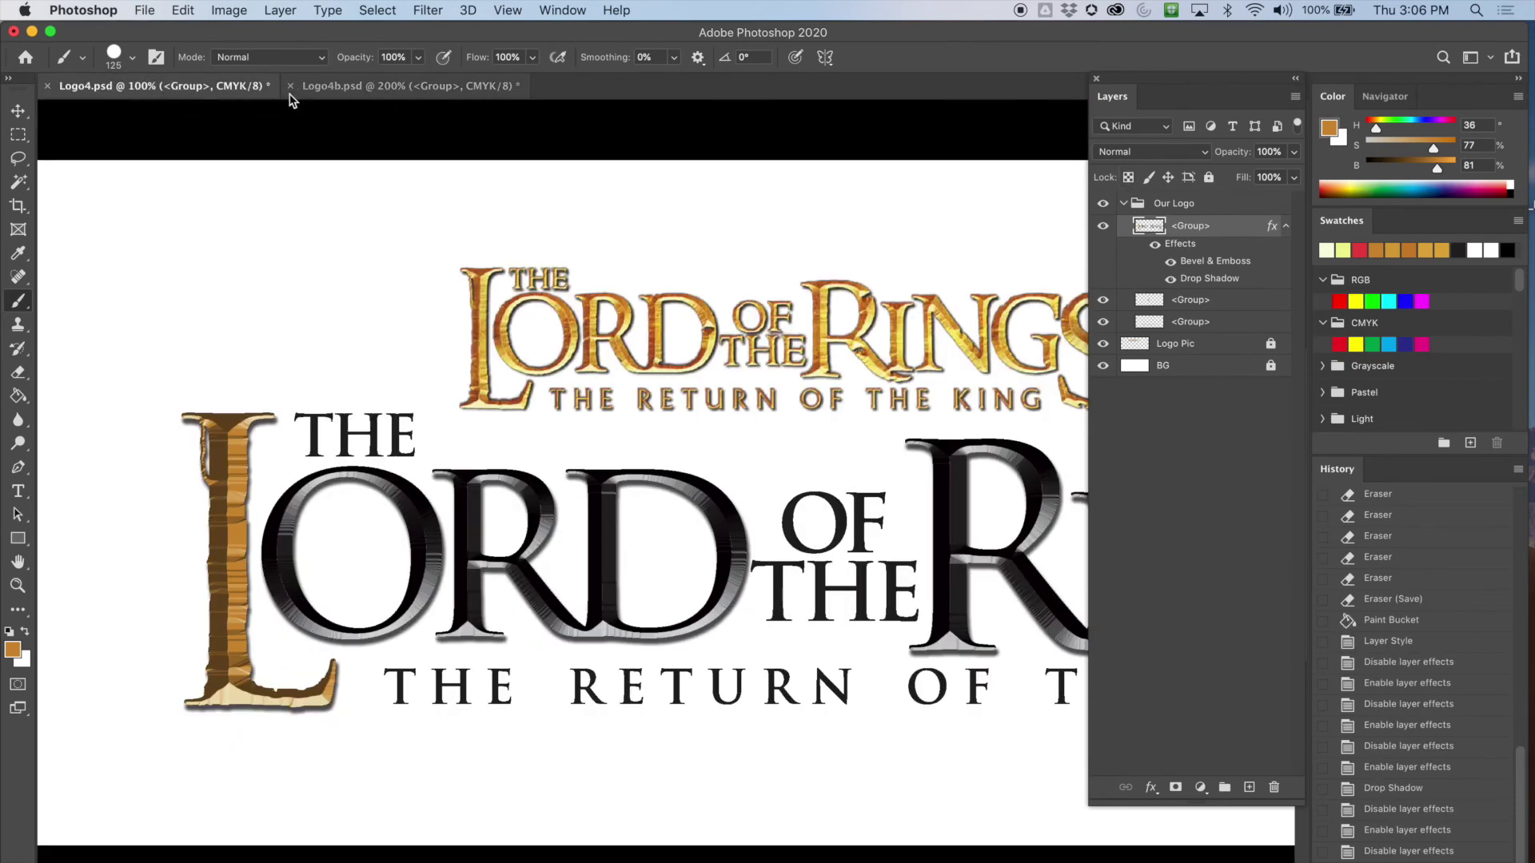
pyautogui.press('super+equal')
pyautogui.hscroll(-10, 627, 171)
pyautogui.scroll(-2, 627, 171)
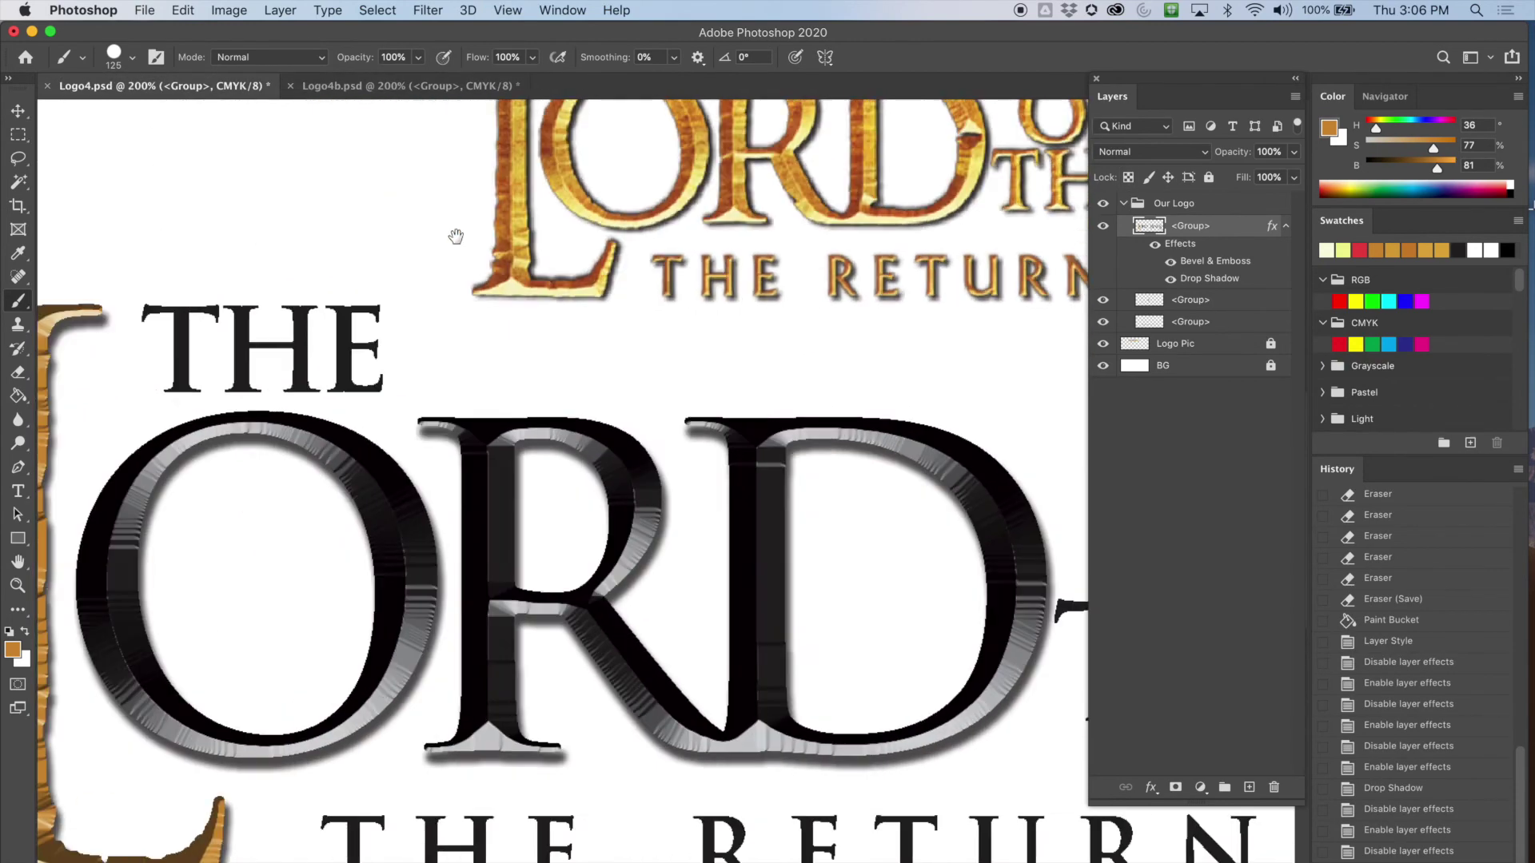
pyautogui.click(342, 87)
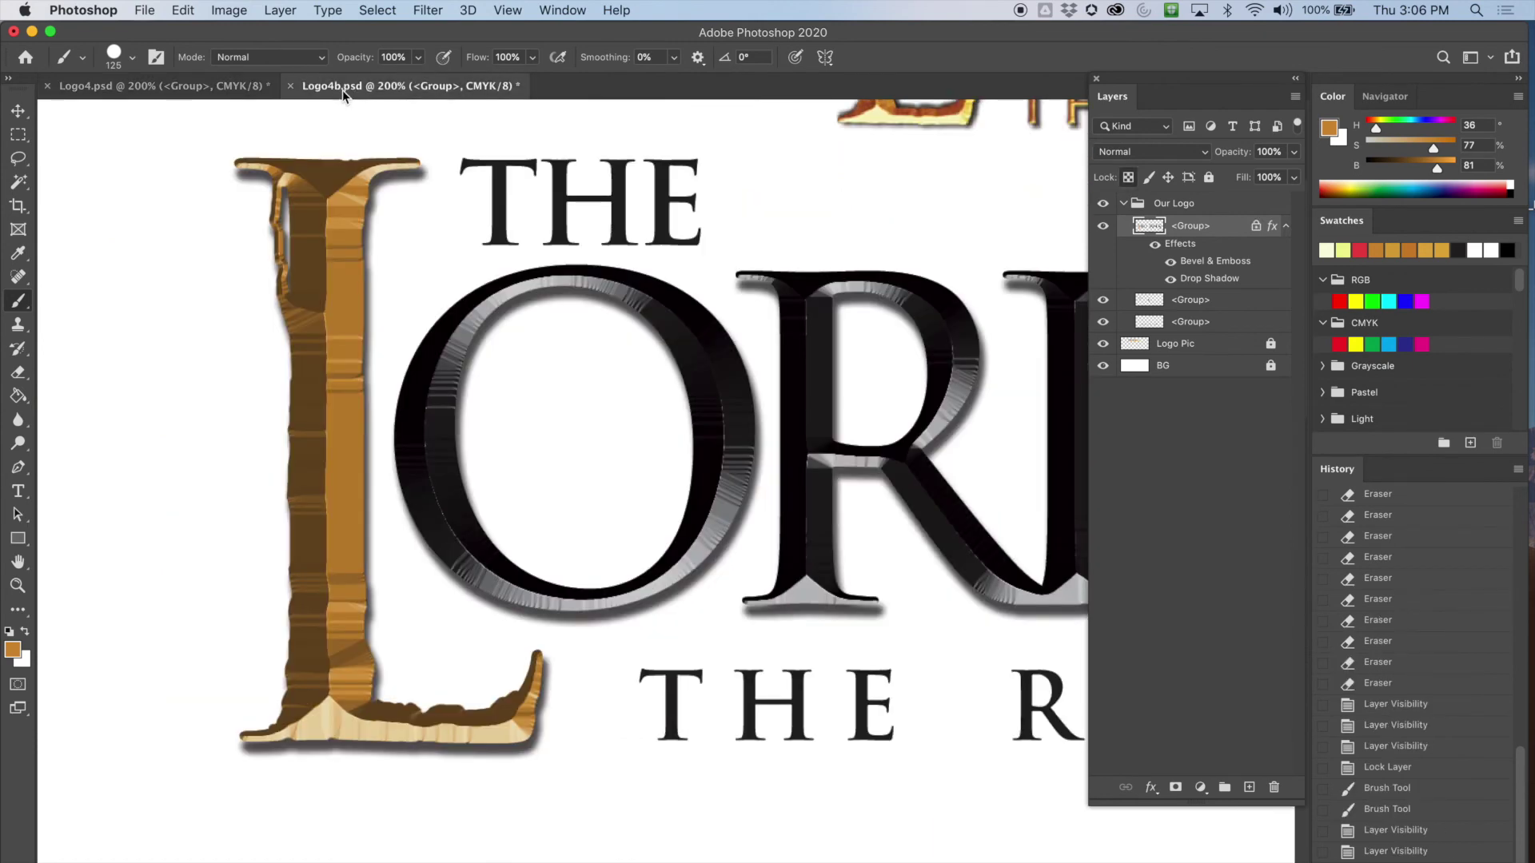
pyautogui.click(219, 89)
pyautogui.hscroll(-5, 396, 101)
pyautogui.scroll(-3, 396, 101)
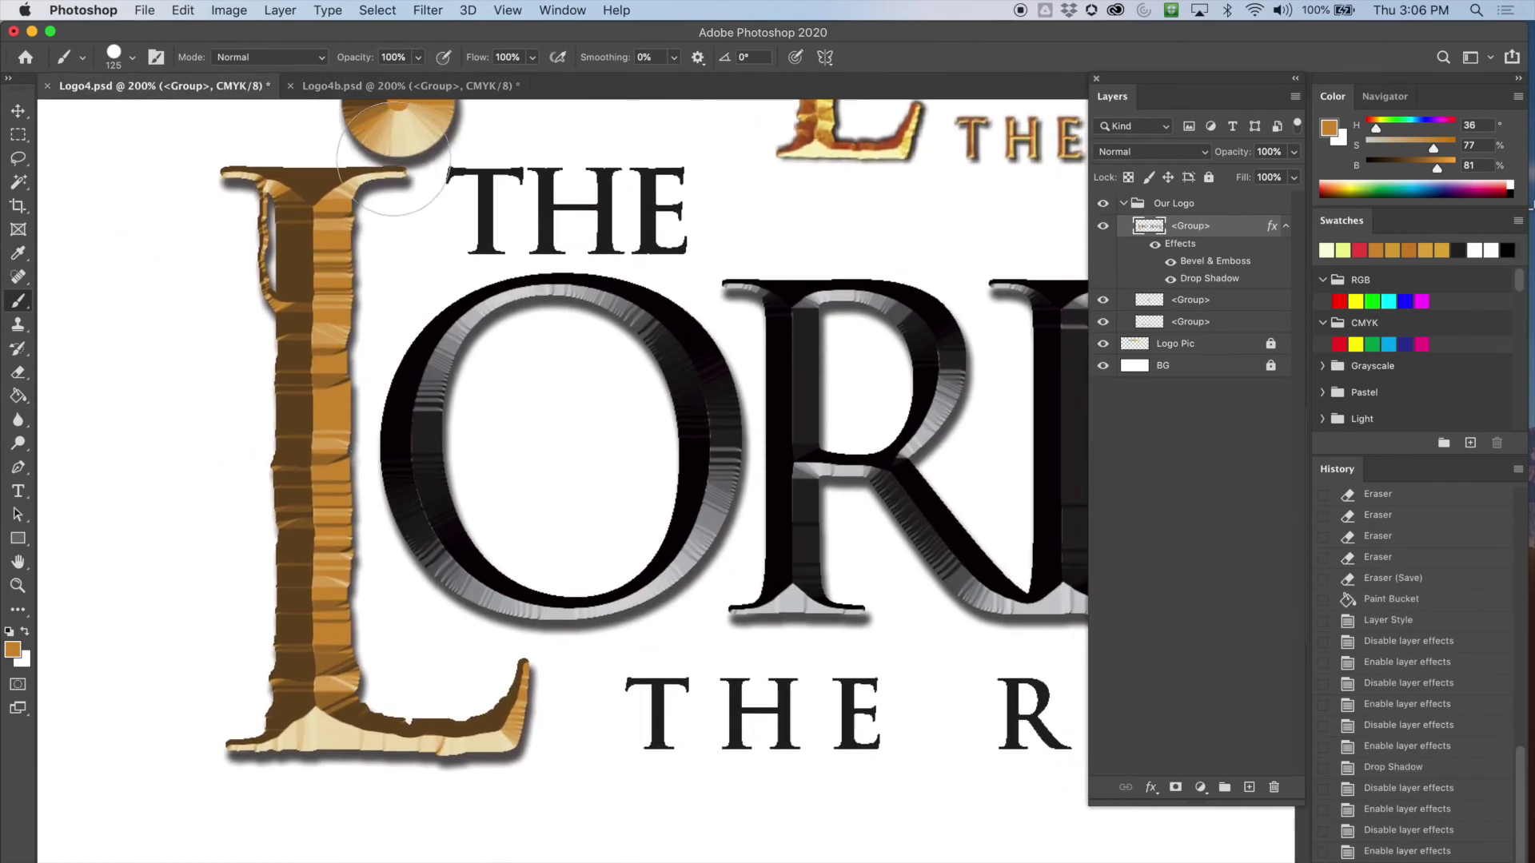
pyautogui.click(391, 86)
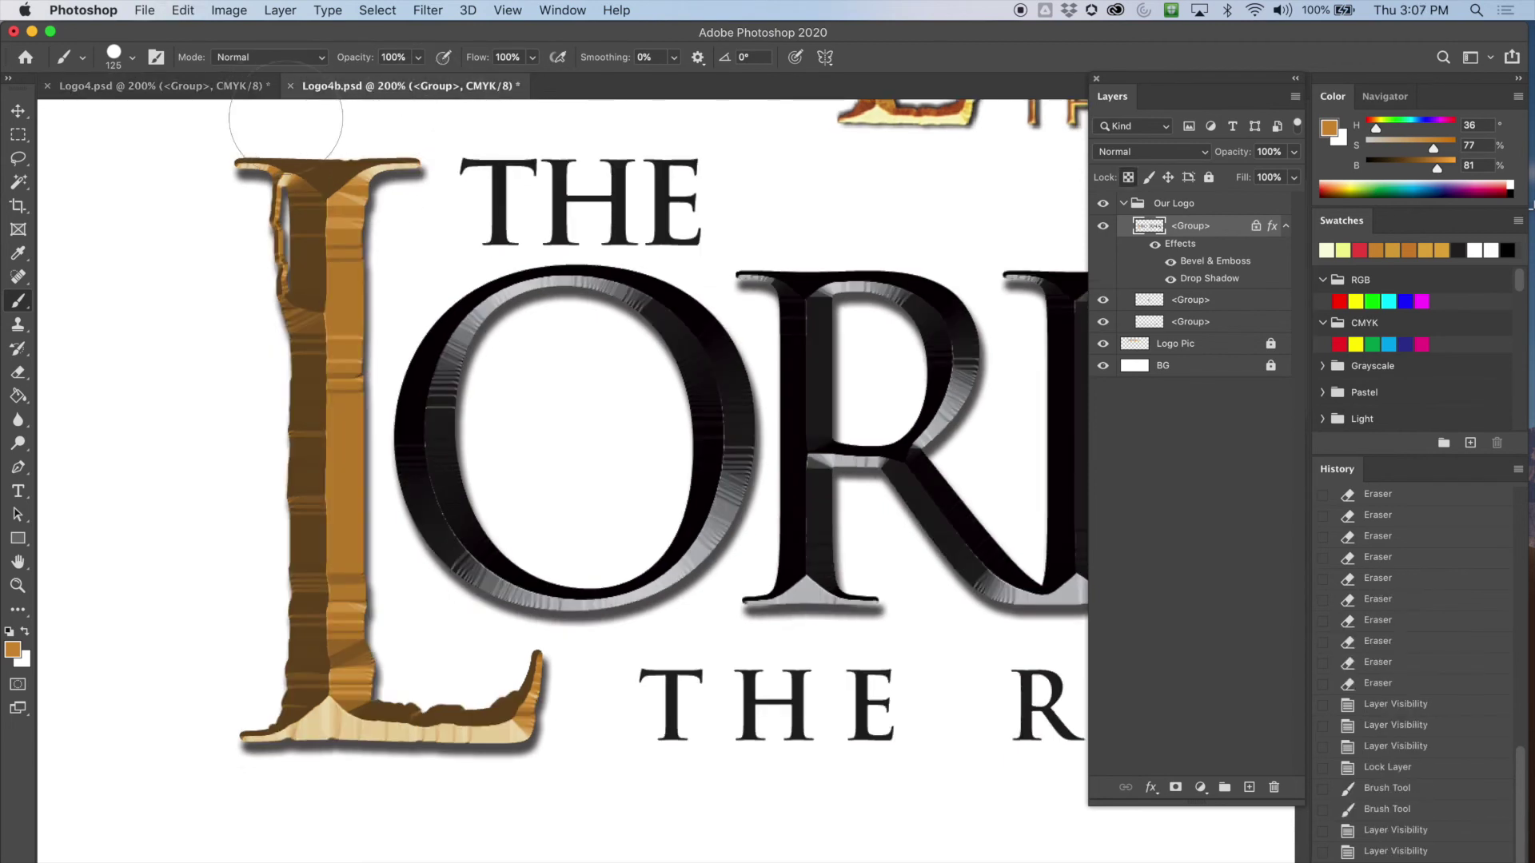
pyautogui.click(189, 83)
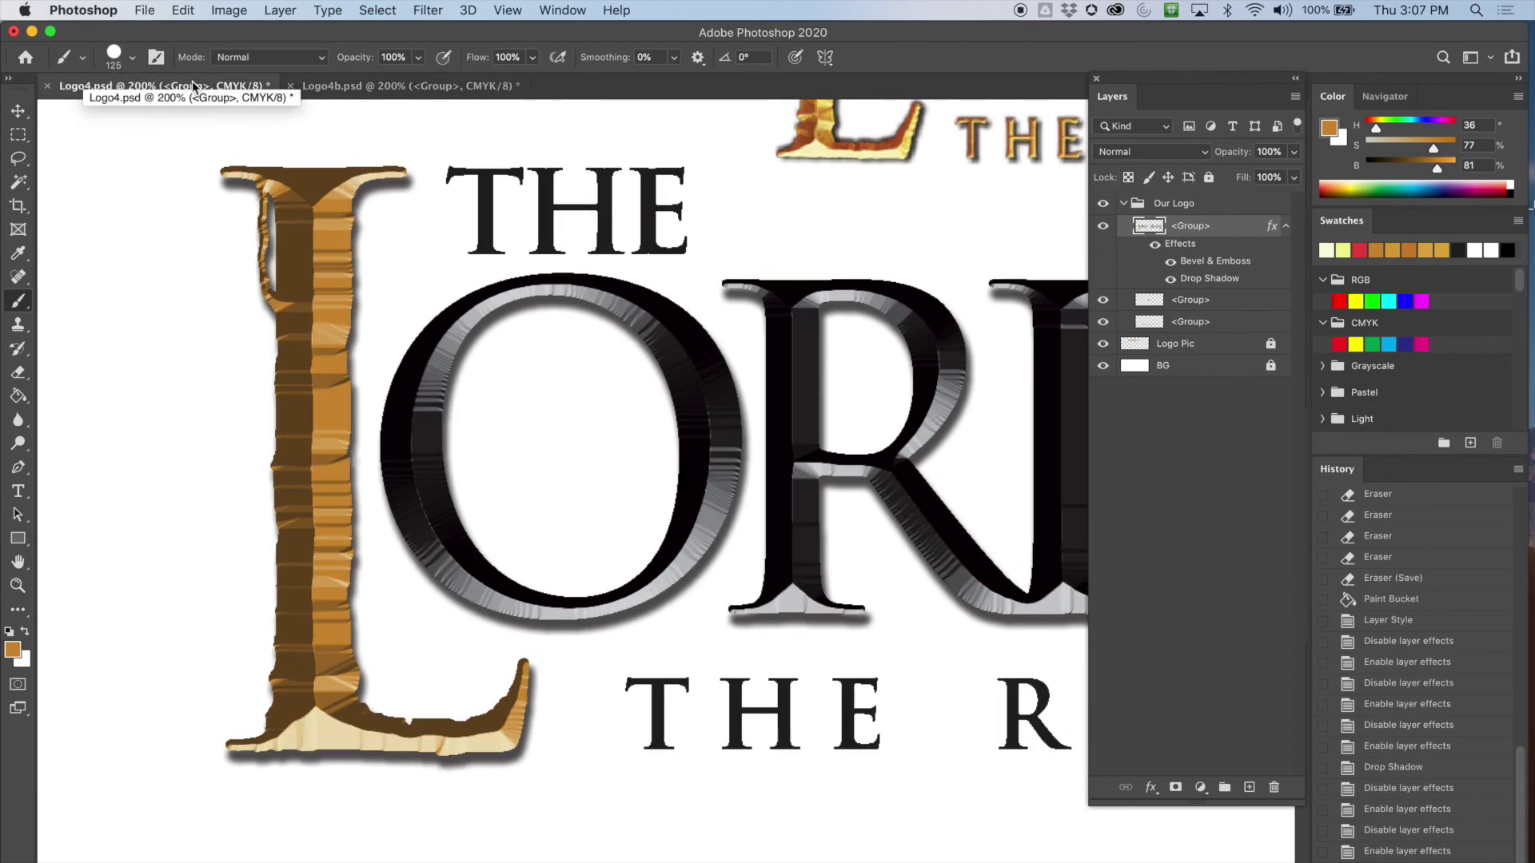
pyautogui.click(344, 86)
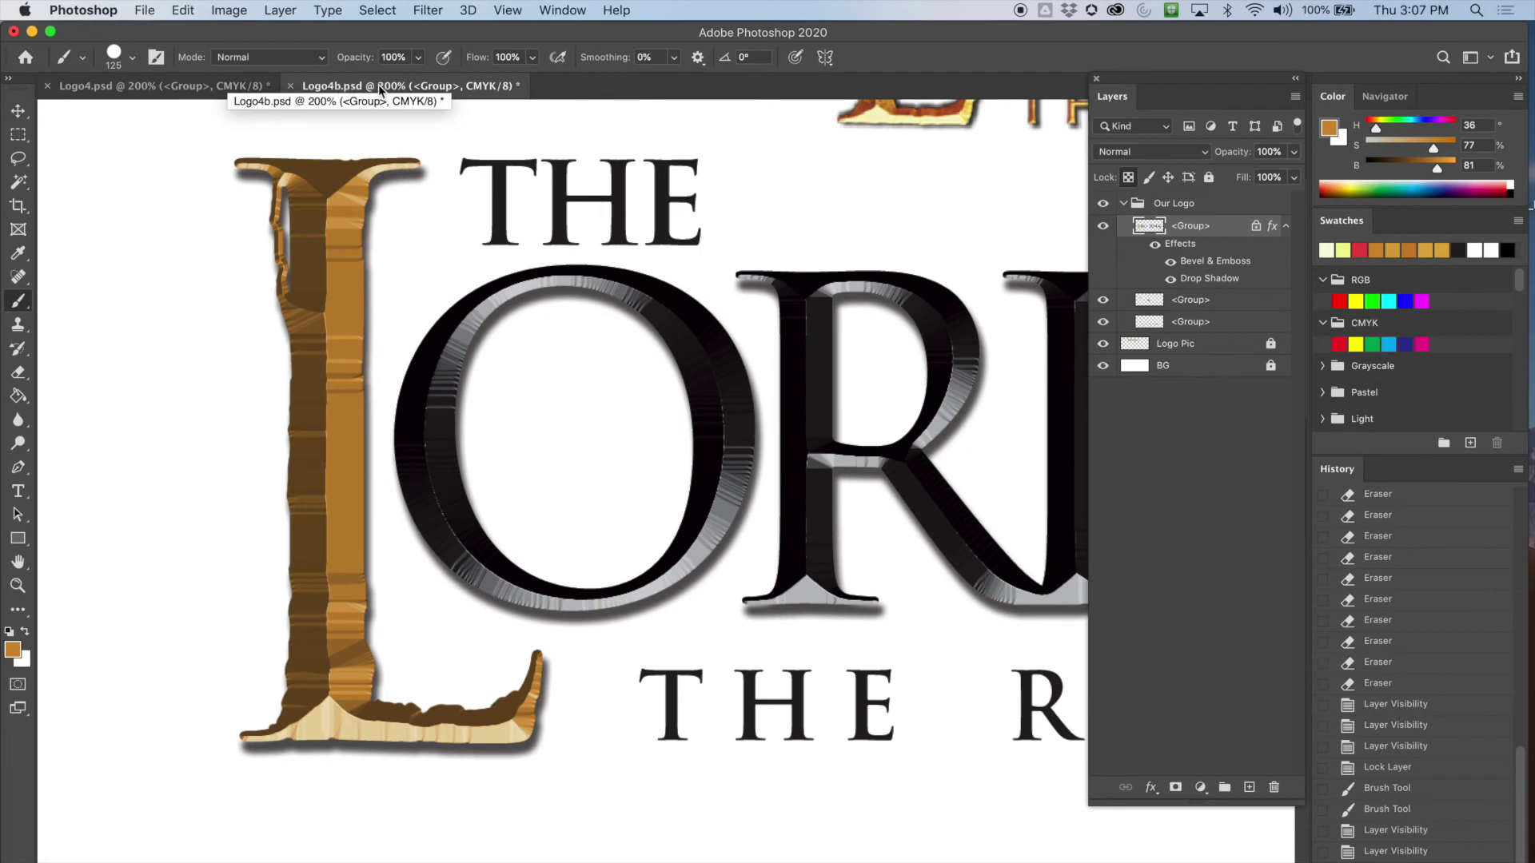
# Compare the overall lettering in Logo4b.psd and Logo4.psd with the gold reference logo at 100% magnification
pyautogui.moveTo(660, 235); pyautogui.dragTo(675, 310)
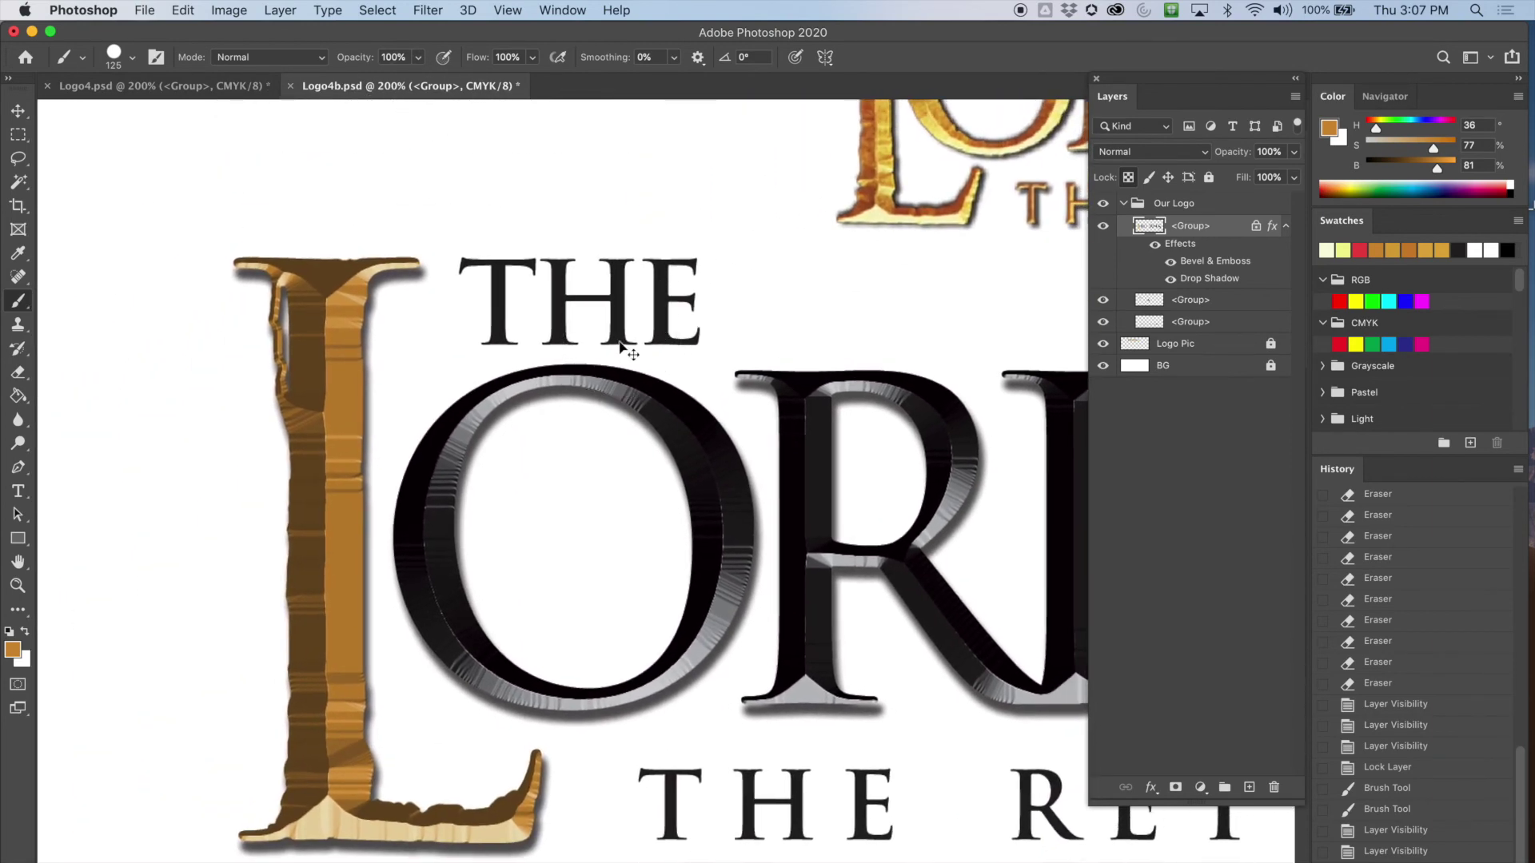
pyautogui.press('super+minus')
pyautogui.press('super+minus')
pyautogui.press('super+minus')
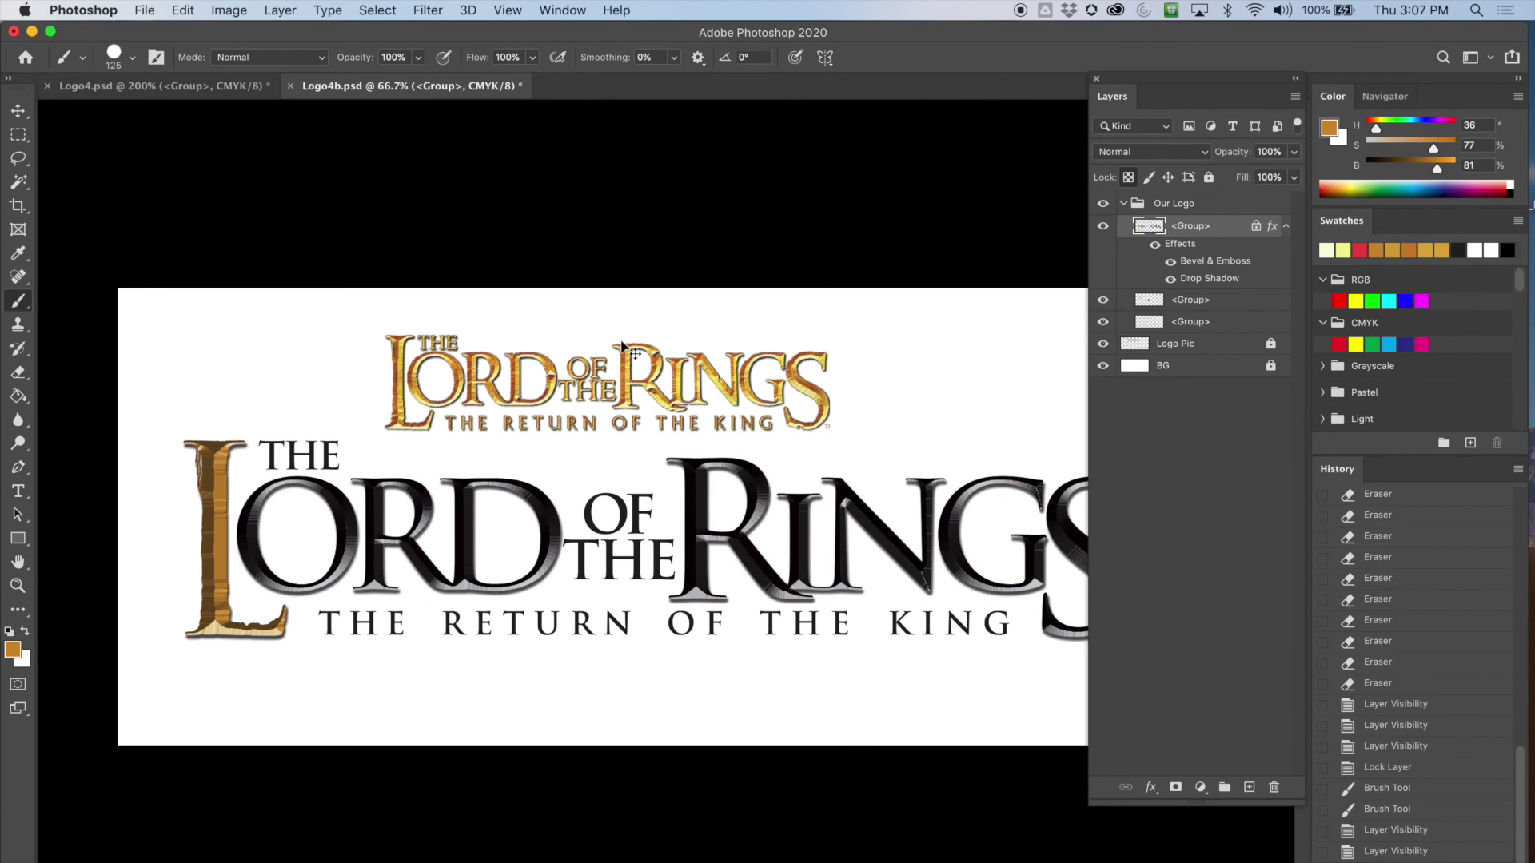
pyautogui.click(221, 86)
pyautogui.press('super+minus')
pyautogui.press('super+minus')
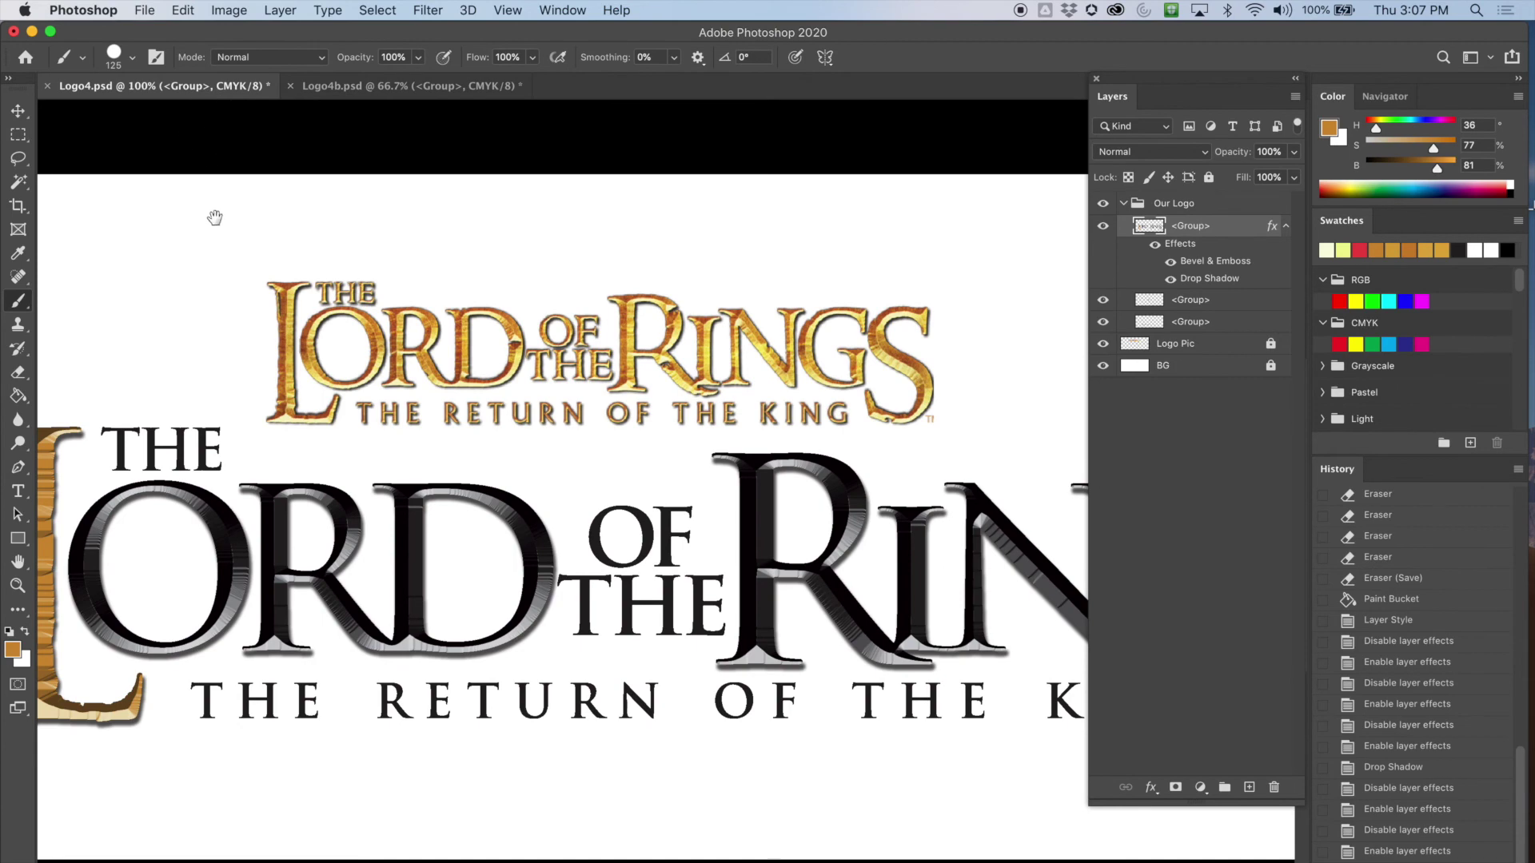
pyautogui.press('super+plus')
pyautogui.click(447, 86)
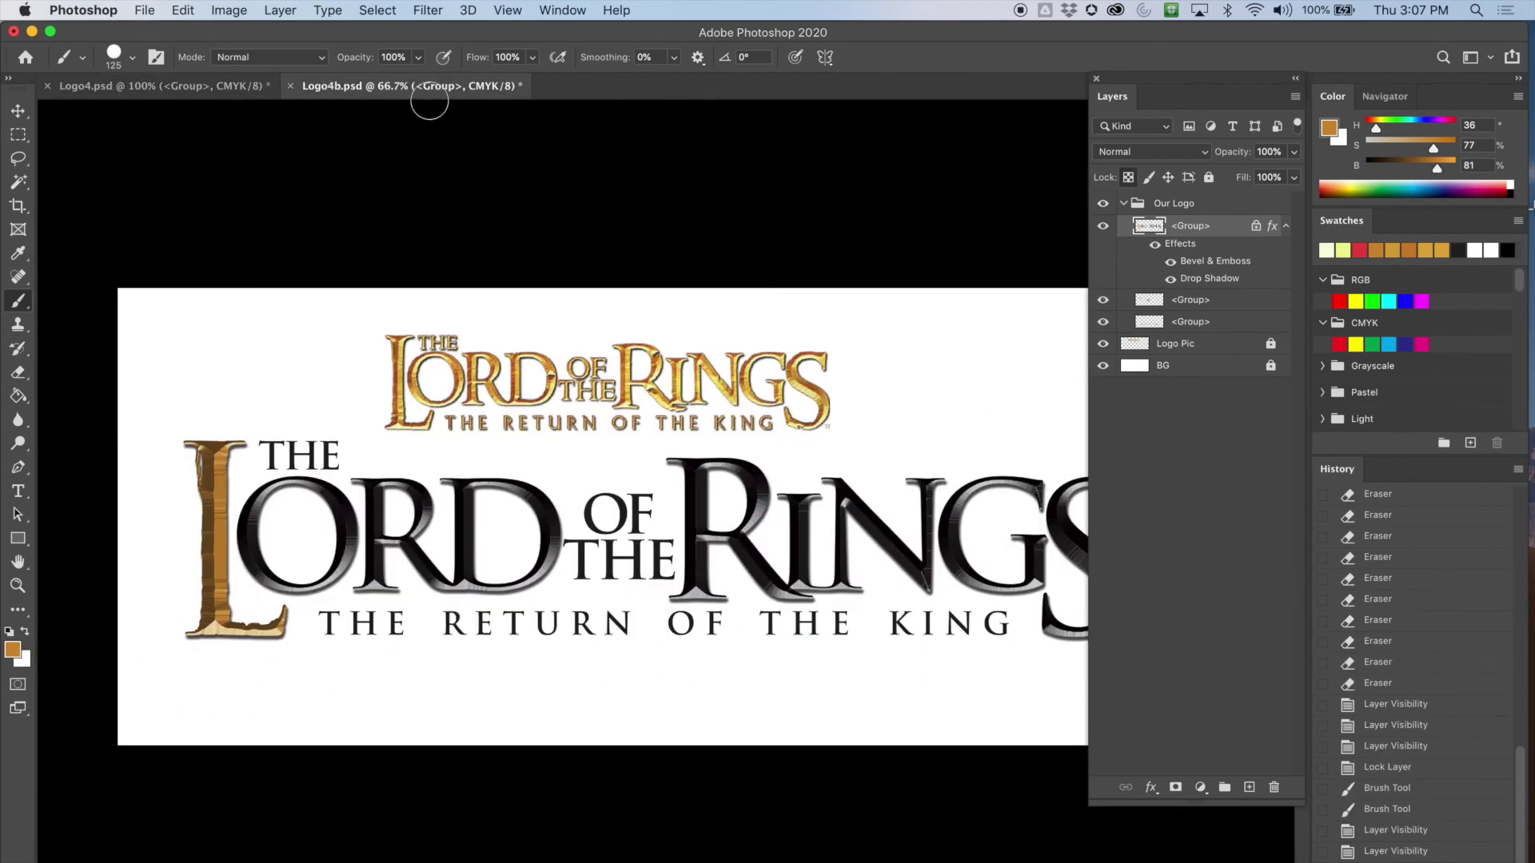
pyautogui.press('super+plus')
pyautogui.moveTo(275, 292); pyautogui.dragTo(627, 237)
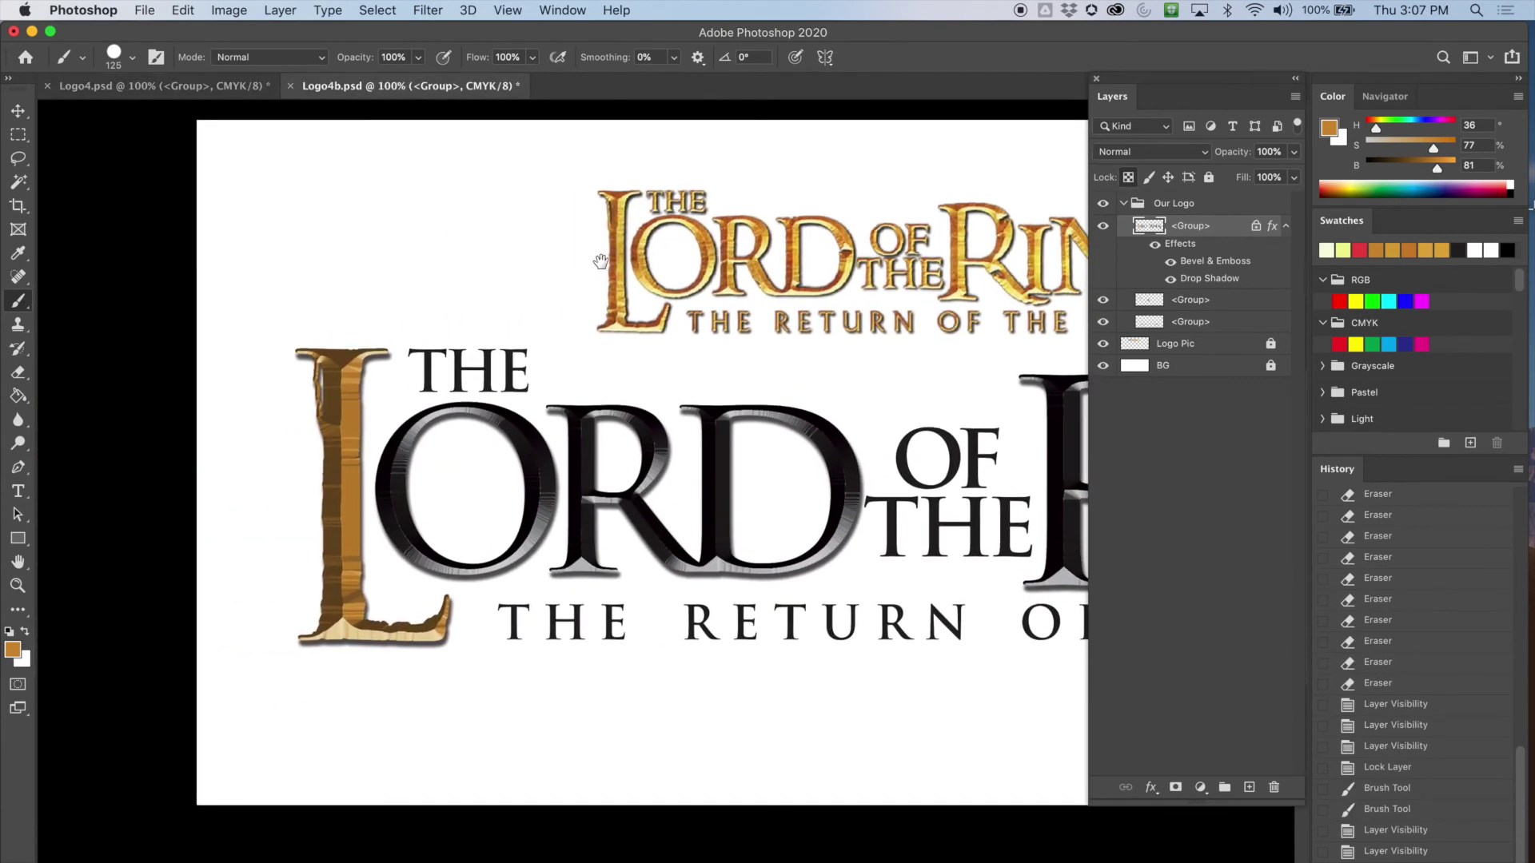
# Compare the lettering in Logo4.psd and Logo4b.psd side by side with the gold reference logo once more
pyautogui.click(206, 88)
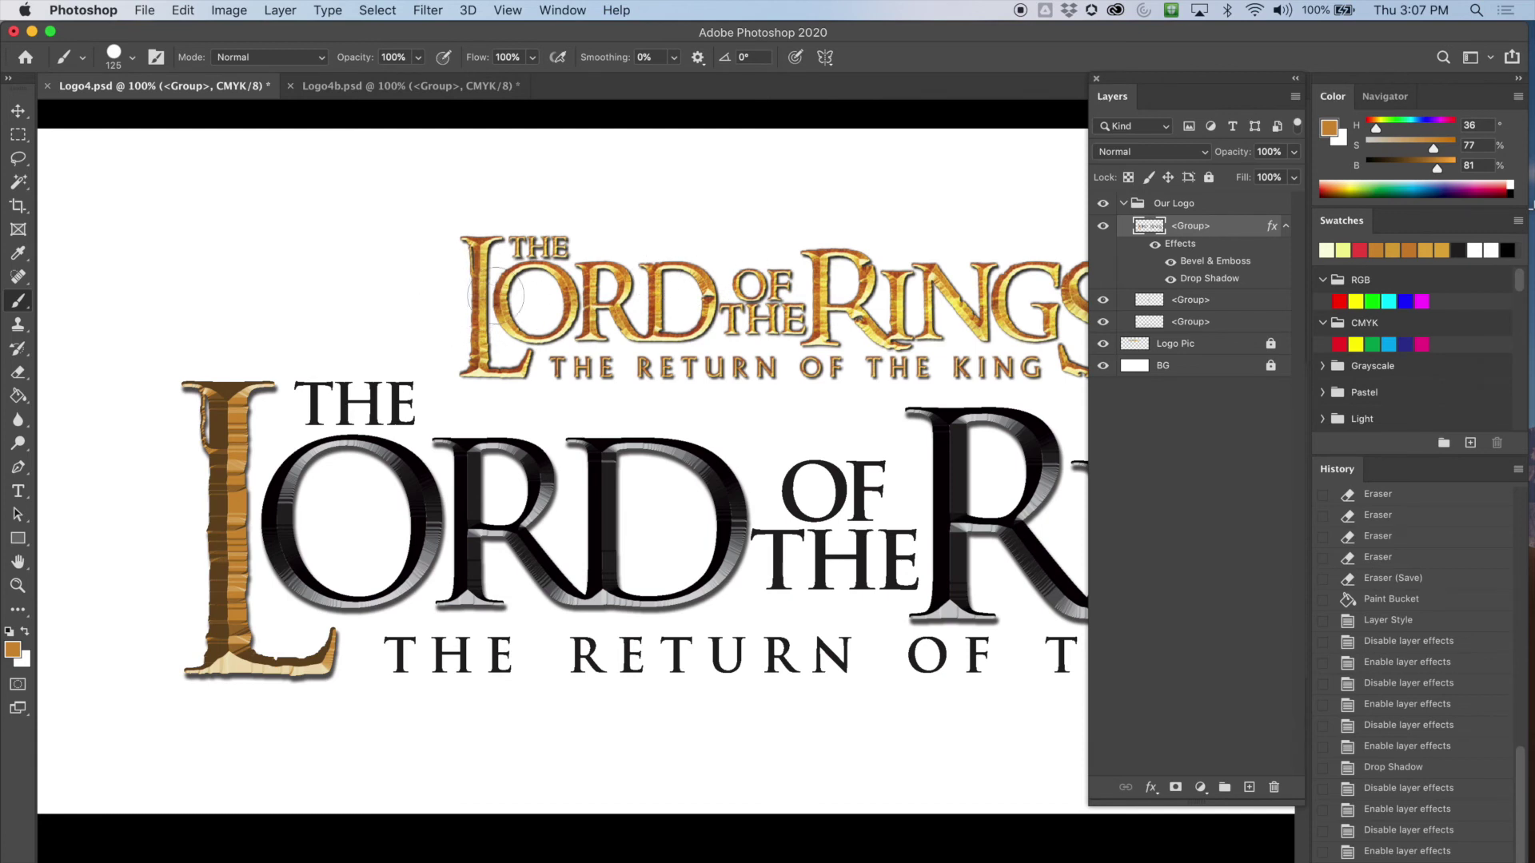
pyautogui.click(358, 88)
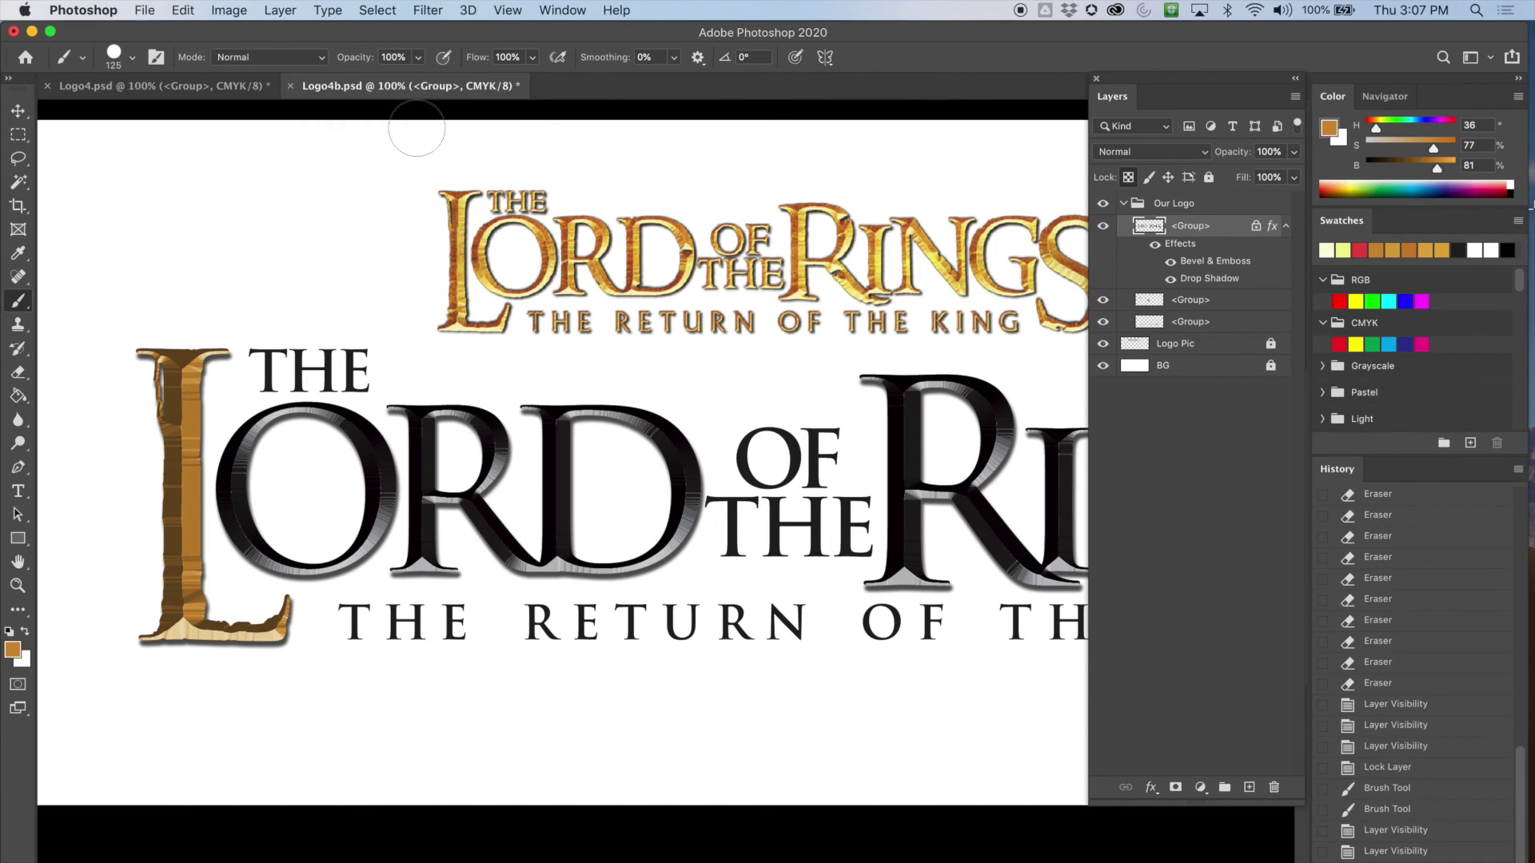
pyautogui.click(266, 84)
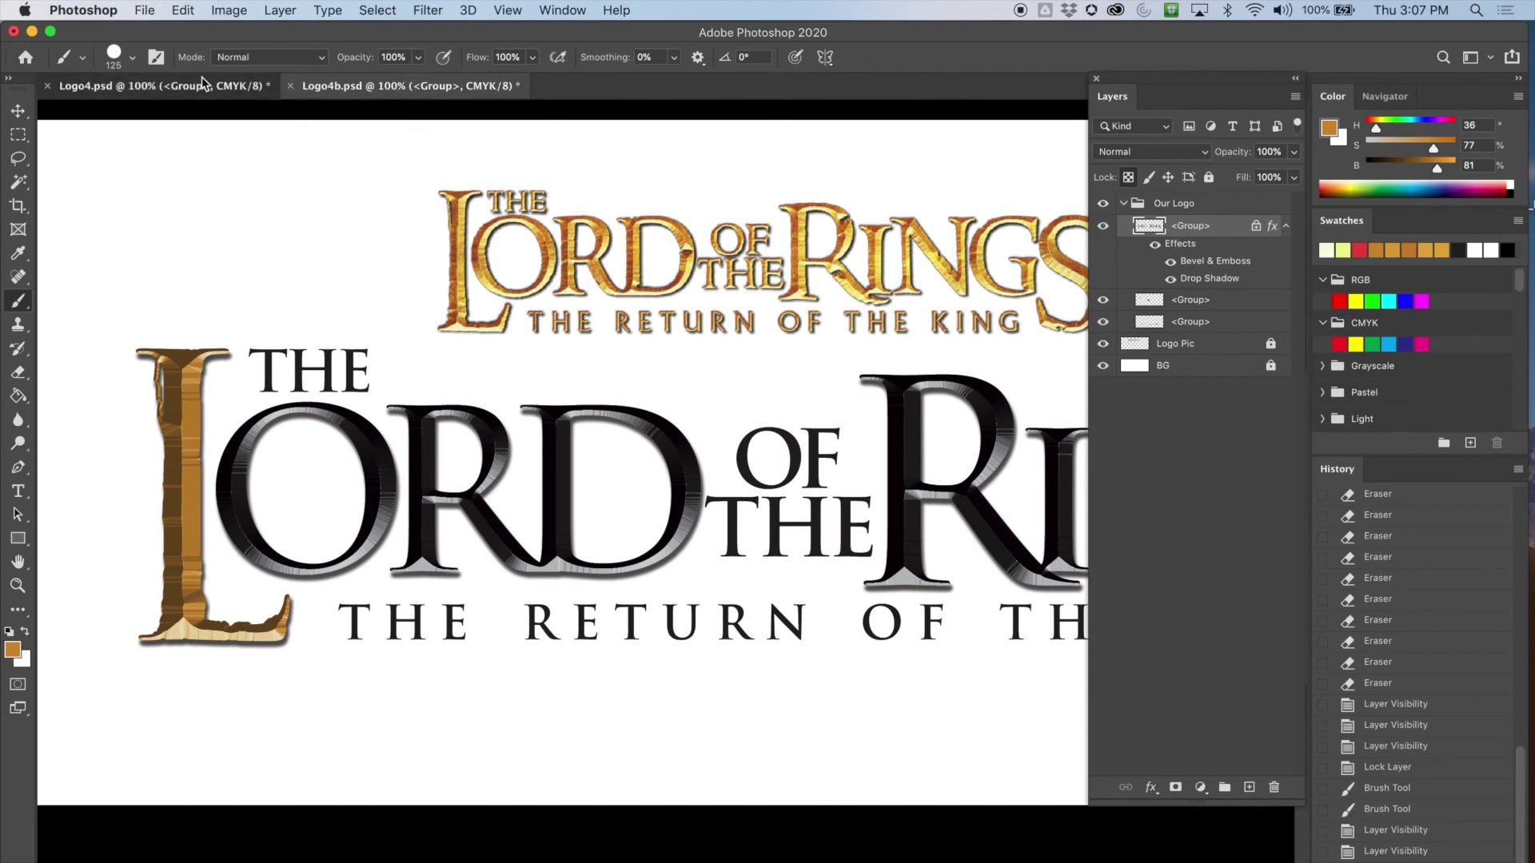
# Try Bevel & Emboss Soften values of 6, 2 and 3 px on the Logo4.psd lettering
pyautogui.doubleClick(1211, 266)
pyautogui.moveTo(1174, 95); pyautogui.dragTo(1149, 360)
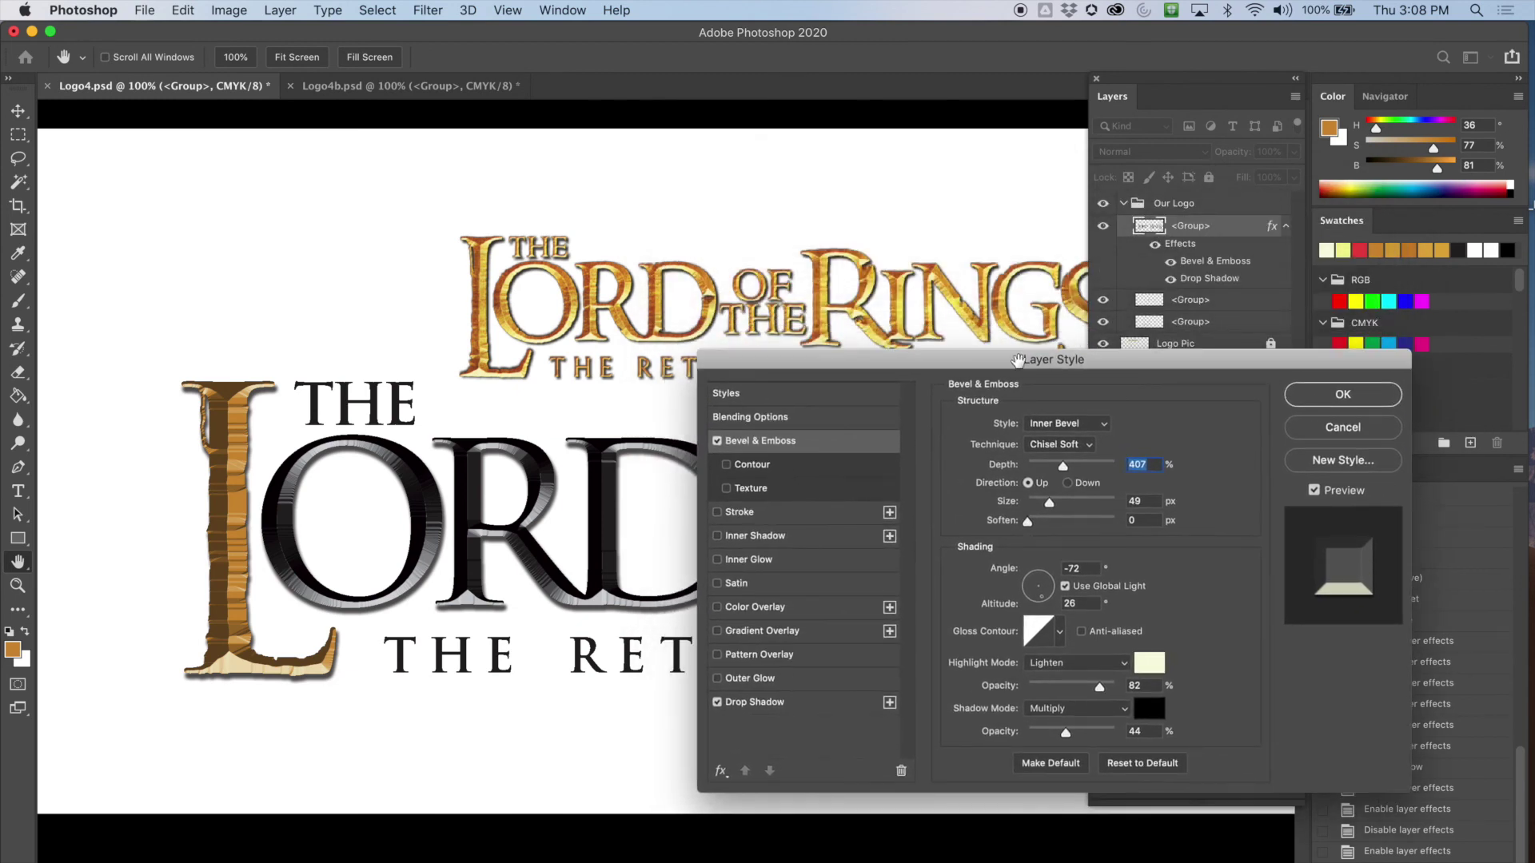
pyautogui.moveTo(1028, 521); pyautogui.dragTo(1061, 520)
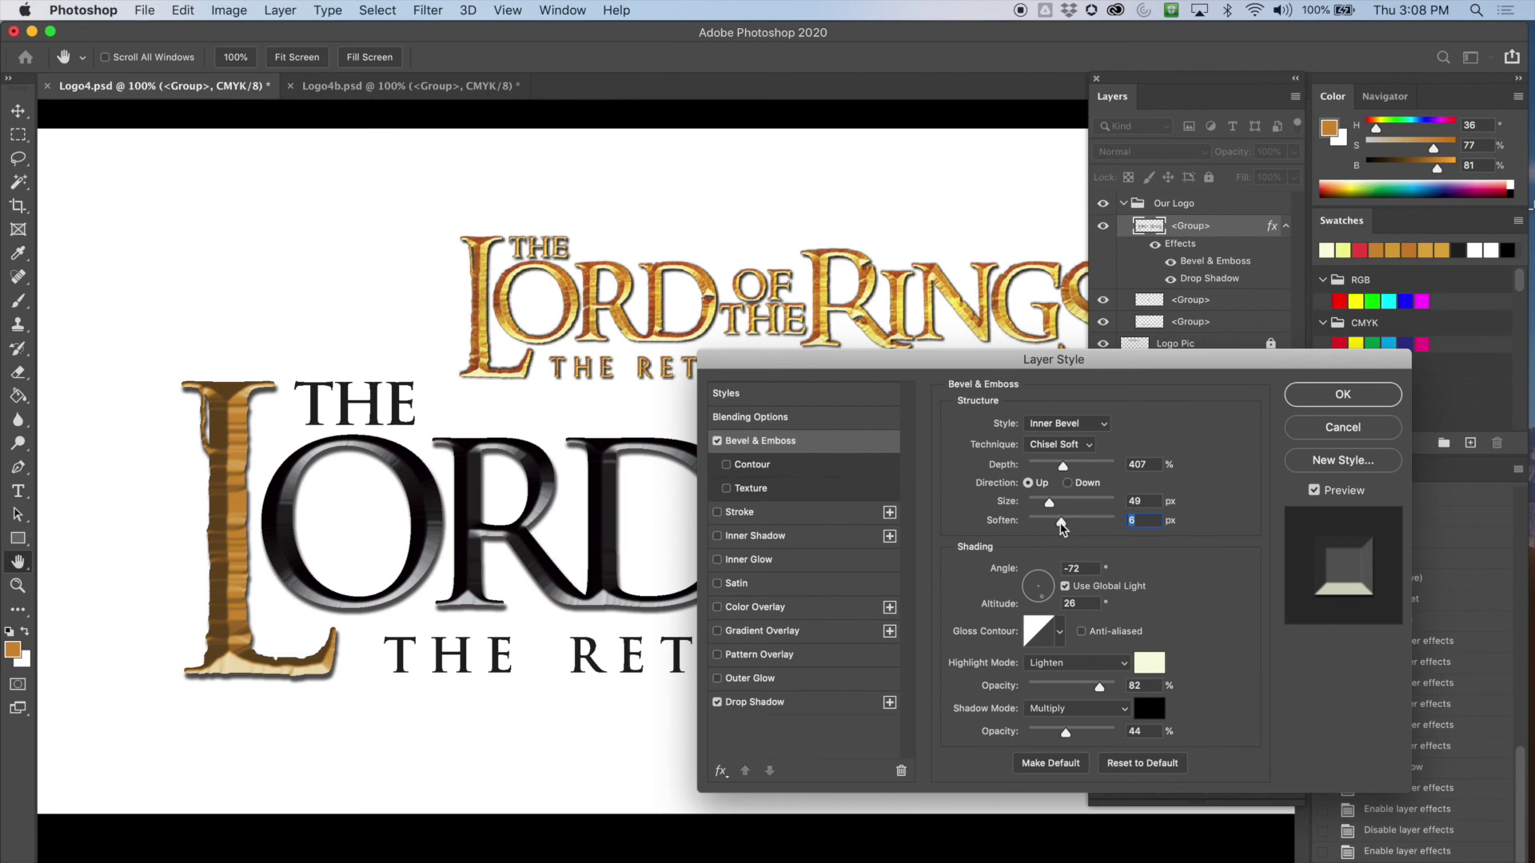
pyautogui.moveTo(1073, 524); pyautogui.dragTo(1065, 520)
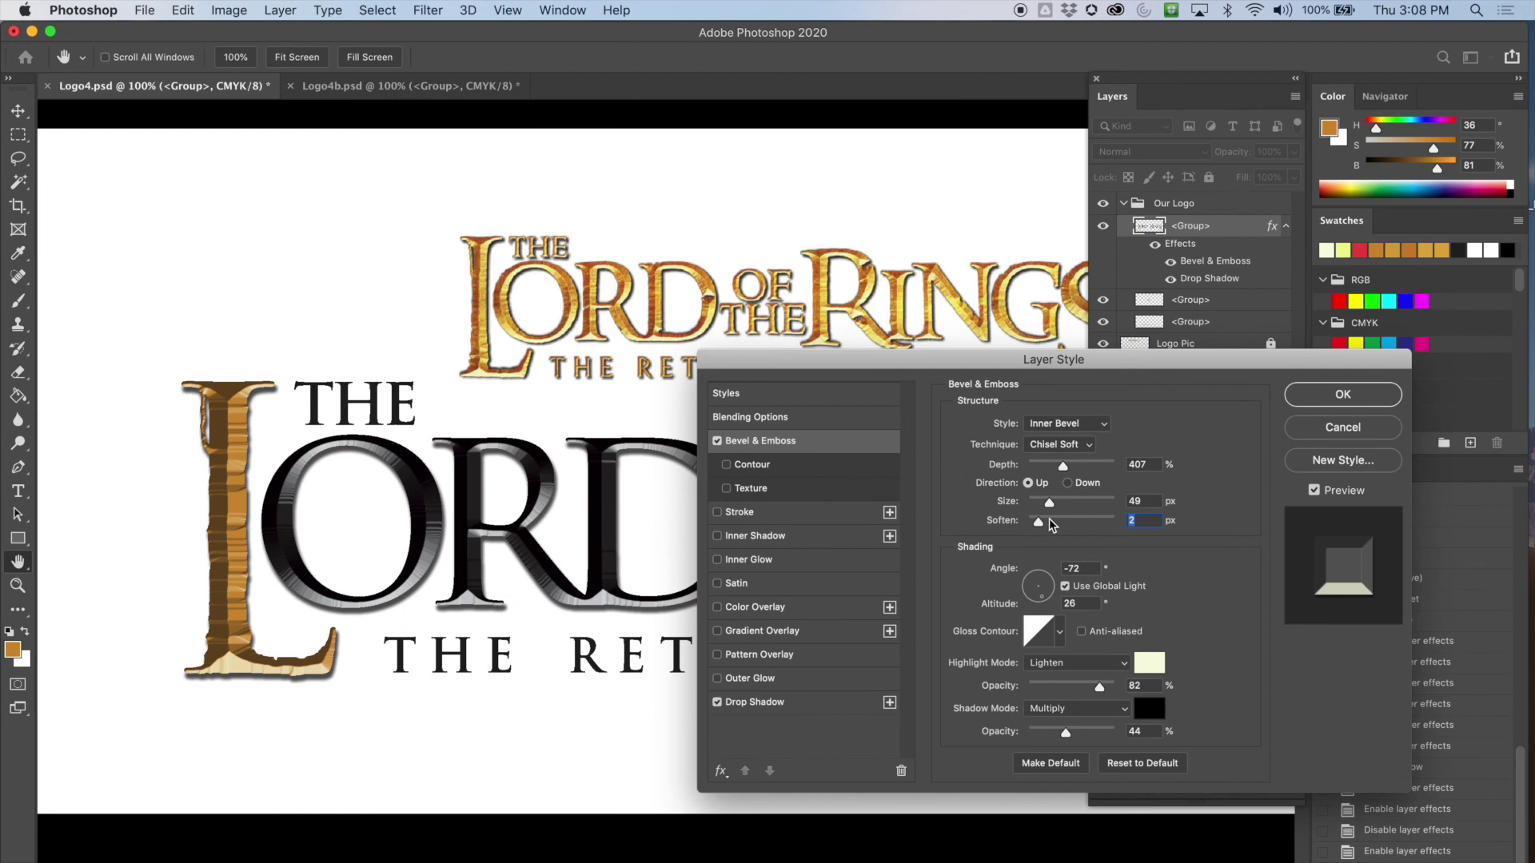
pyautogui.moveTo(1053, 524)
pyautogui.mouseDown()
pyautogui.moveTo(1102, 521)
pyautogui.moveTo(1043, 522)
pyautogui.mouseUp()
# Try the Chisel Hard, Smooth and Chisel Soft bevel techniques and the Down and Up directions on the Logo4.psd lettering
pyautogui.click(1087, 446)
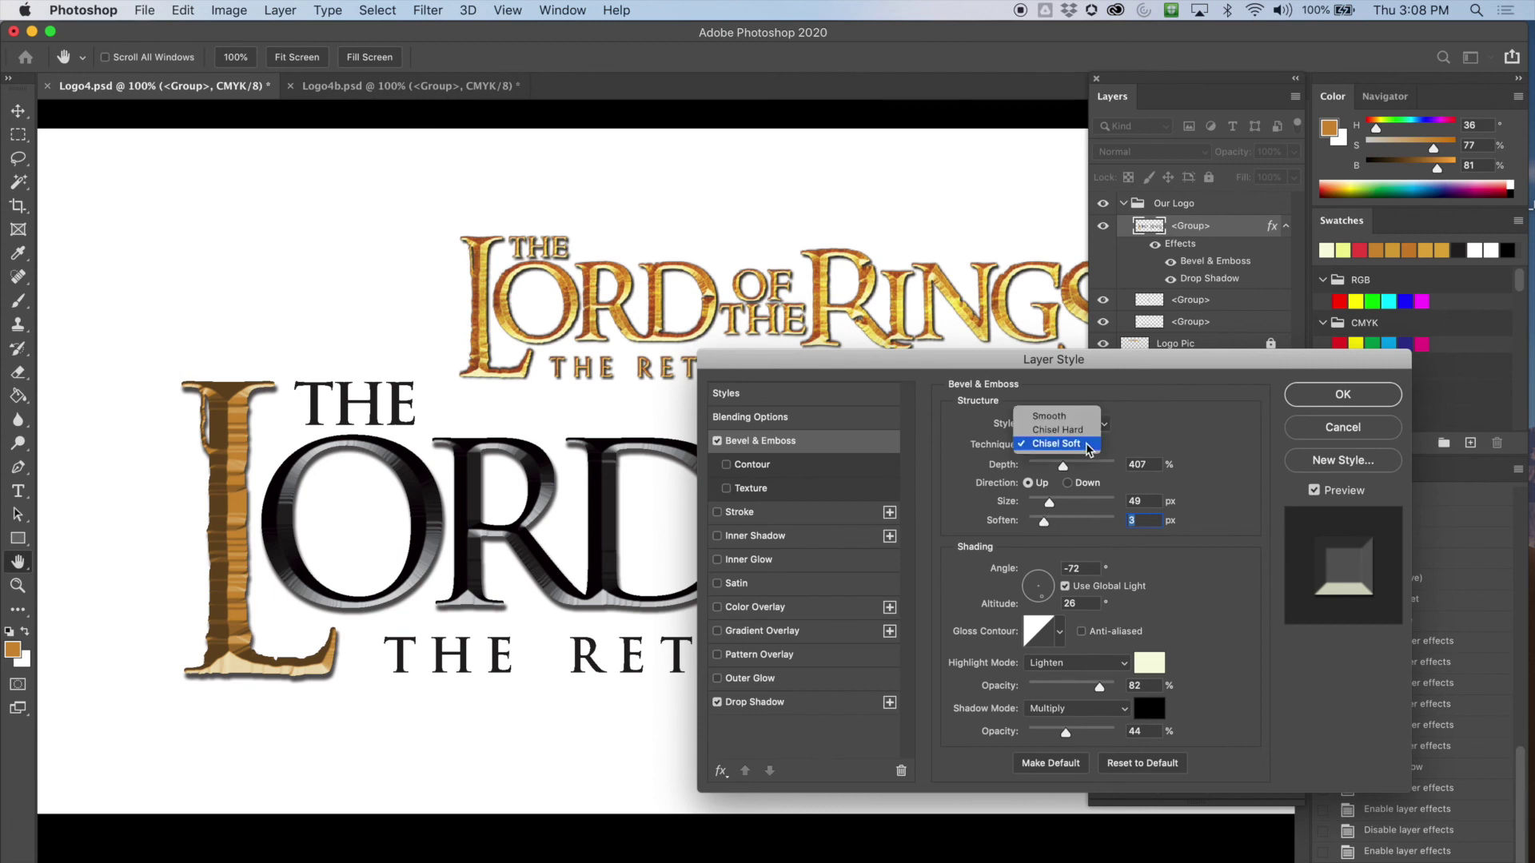
pyautogui.click(1086, 436)
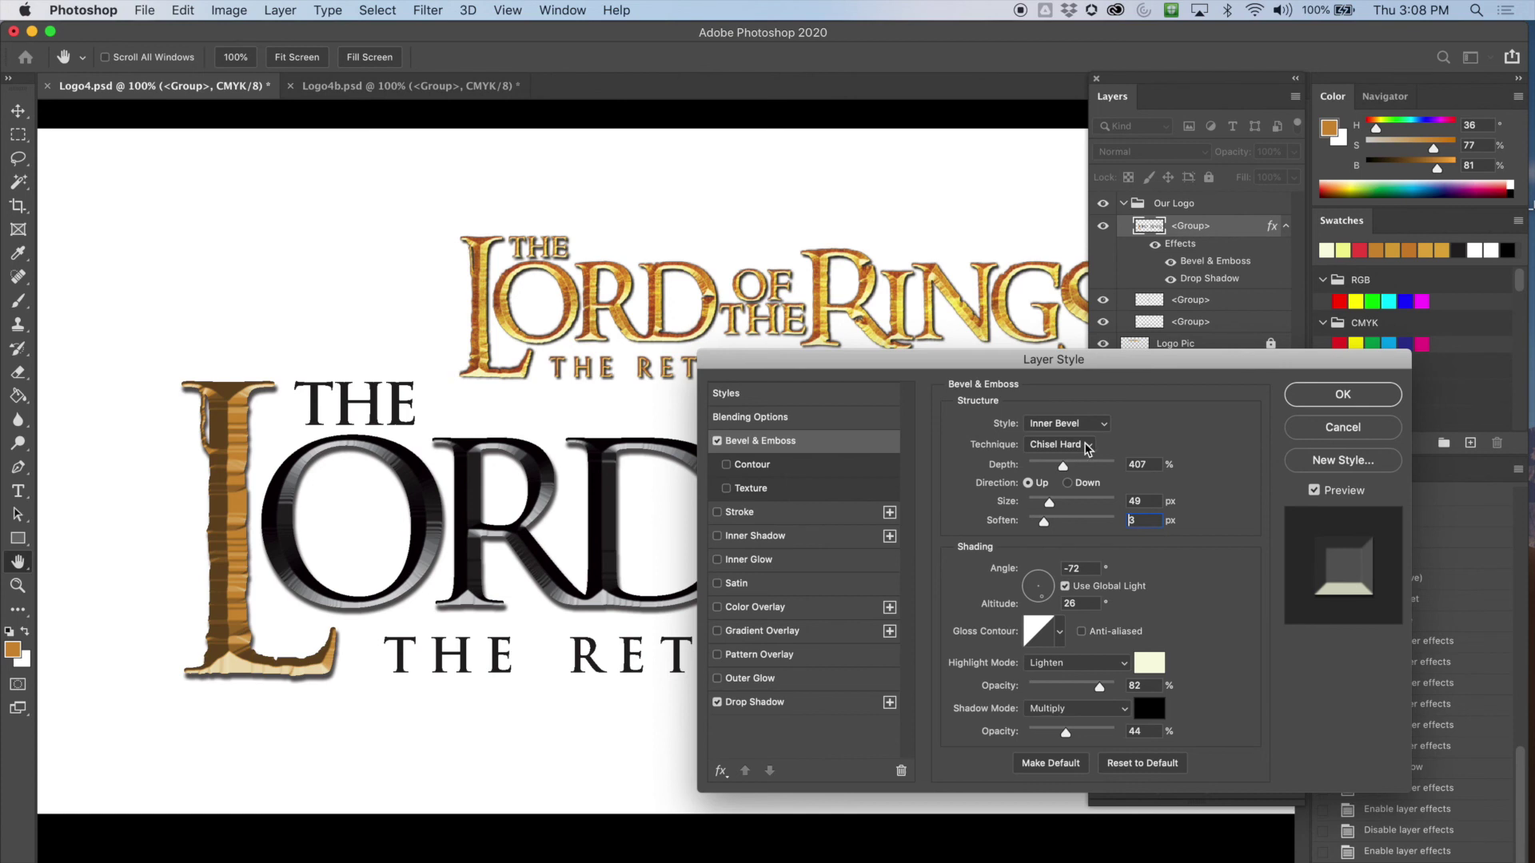
pyautogui.click(1087, 446)
pyautogui.click(1075, 462)
pyautogui.click(1084, 446)
pyautogui.click(1081, 417)
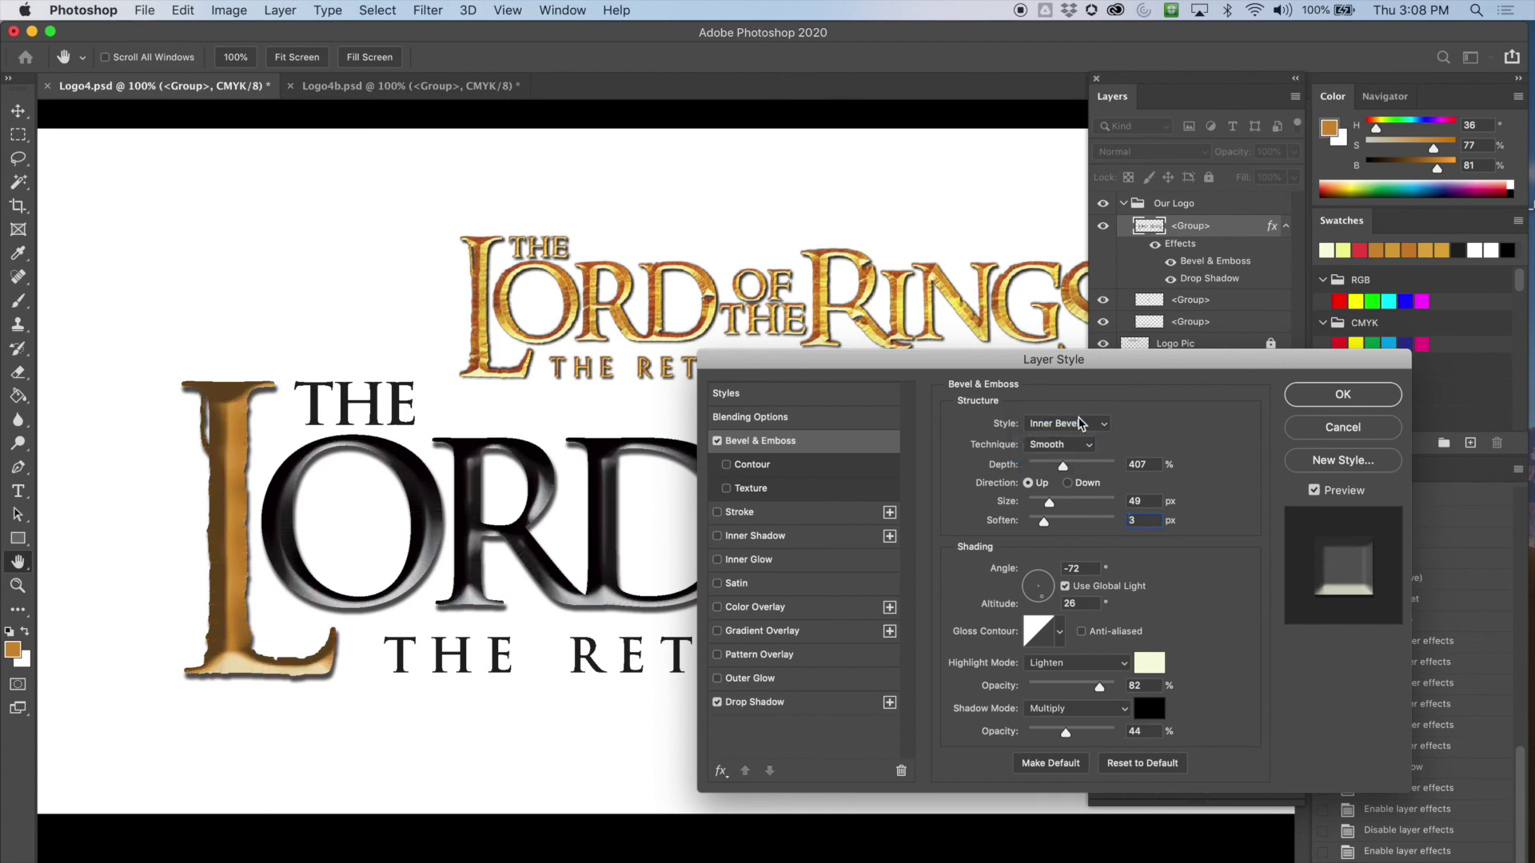
pyautogui.click(1084, 447)
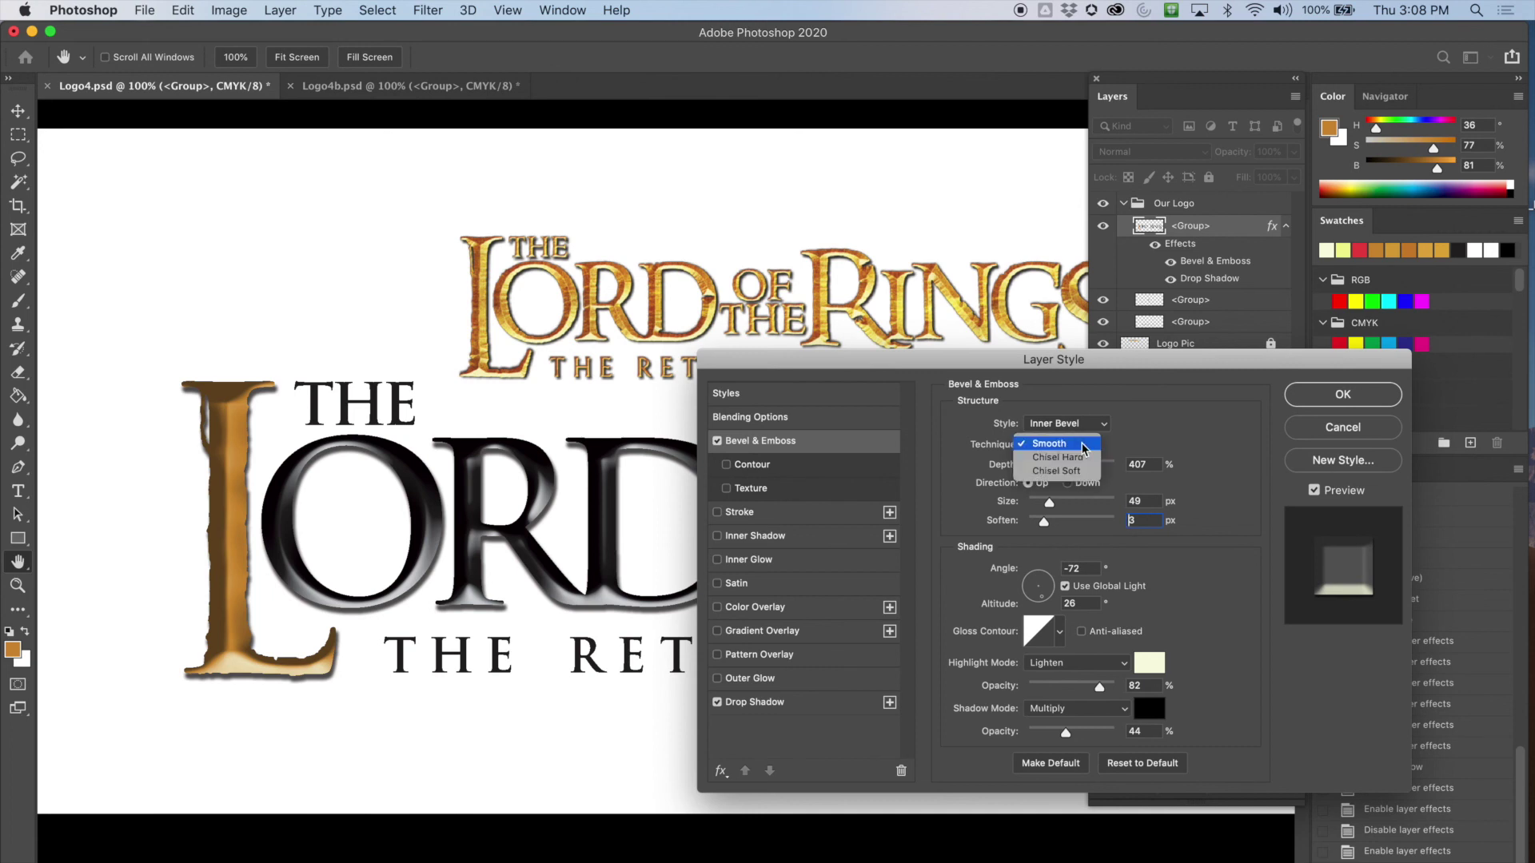
pyautogui.click(1079, 457)
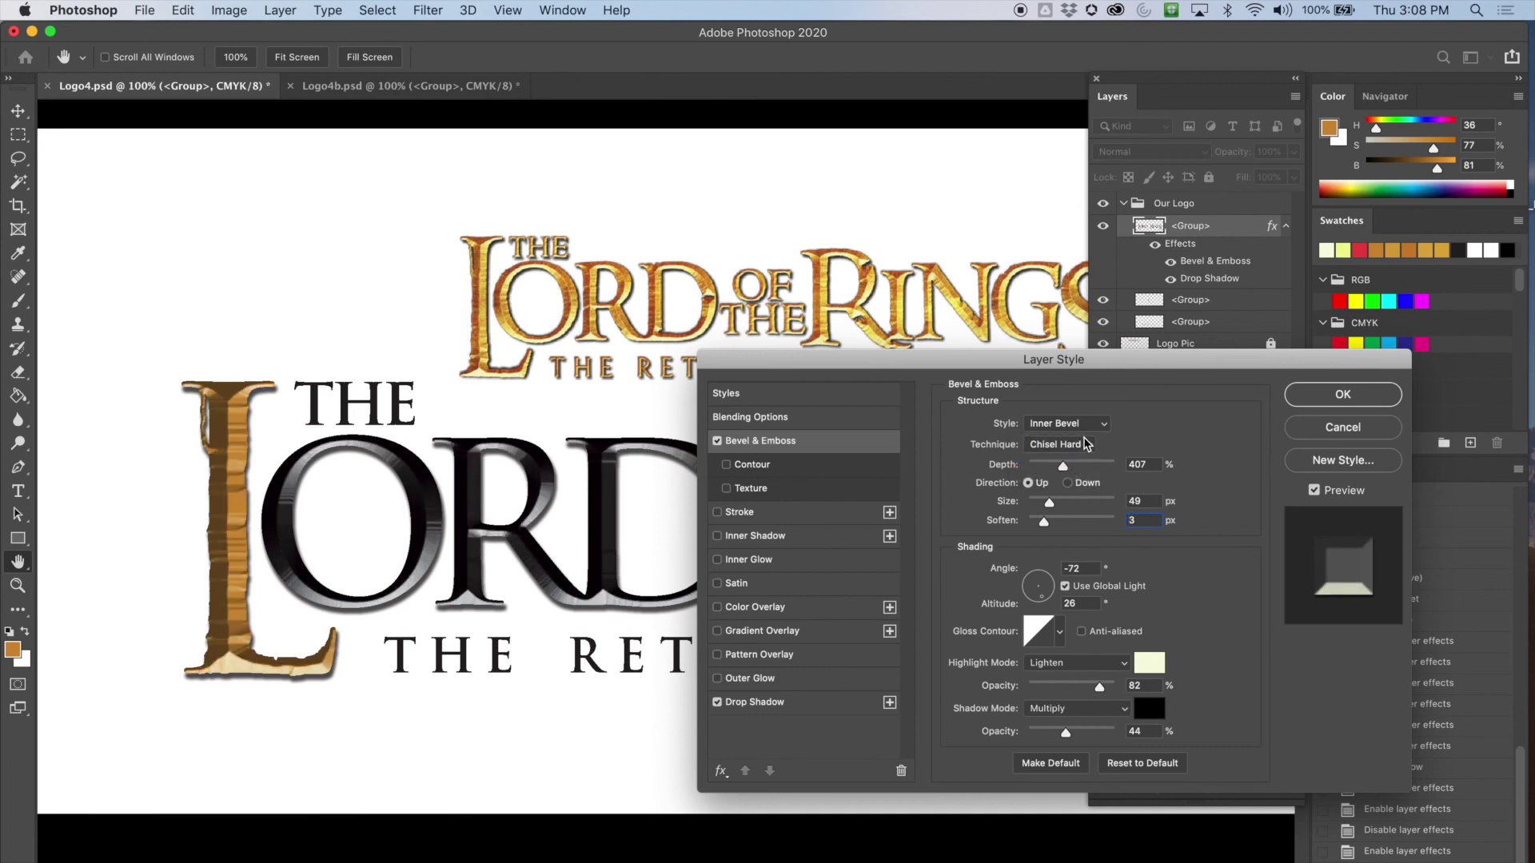
pyautogui.click(1085, 444)
pyautogui.click(1079, 459)
pyautogui.click(1067, 484)
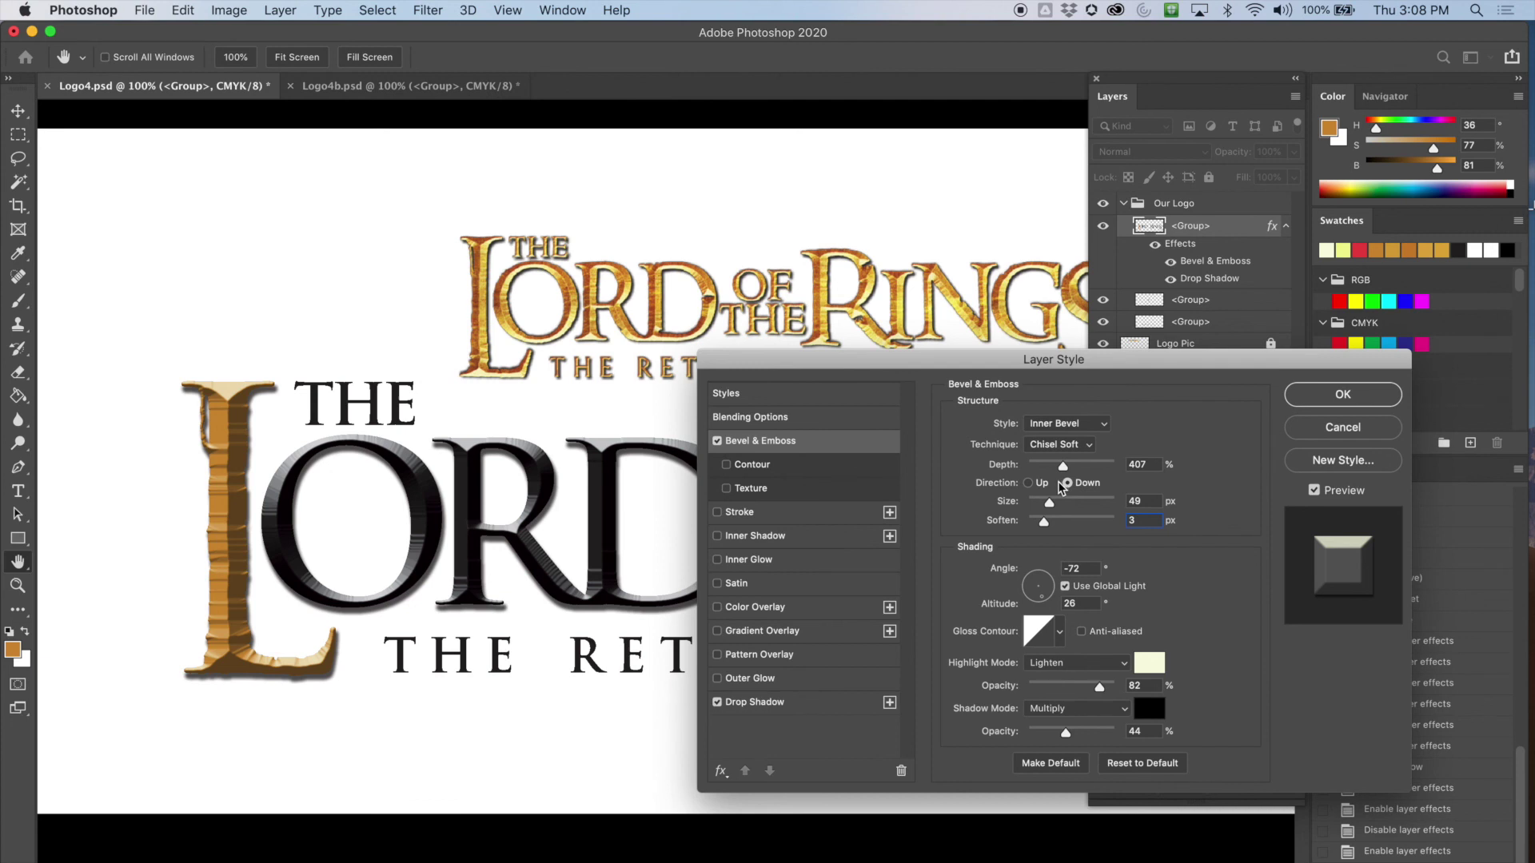
pyautogui.click(1028, 484)
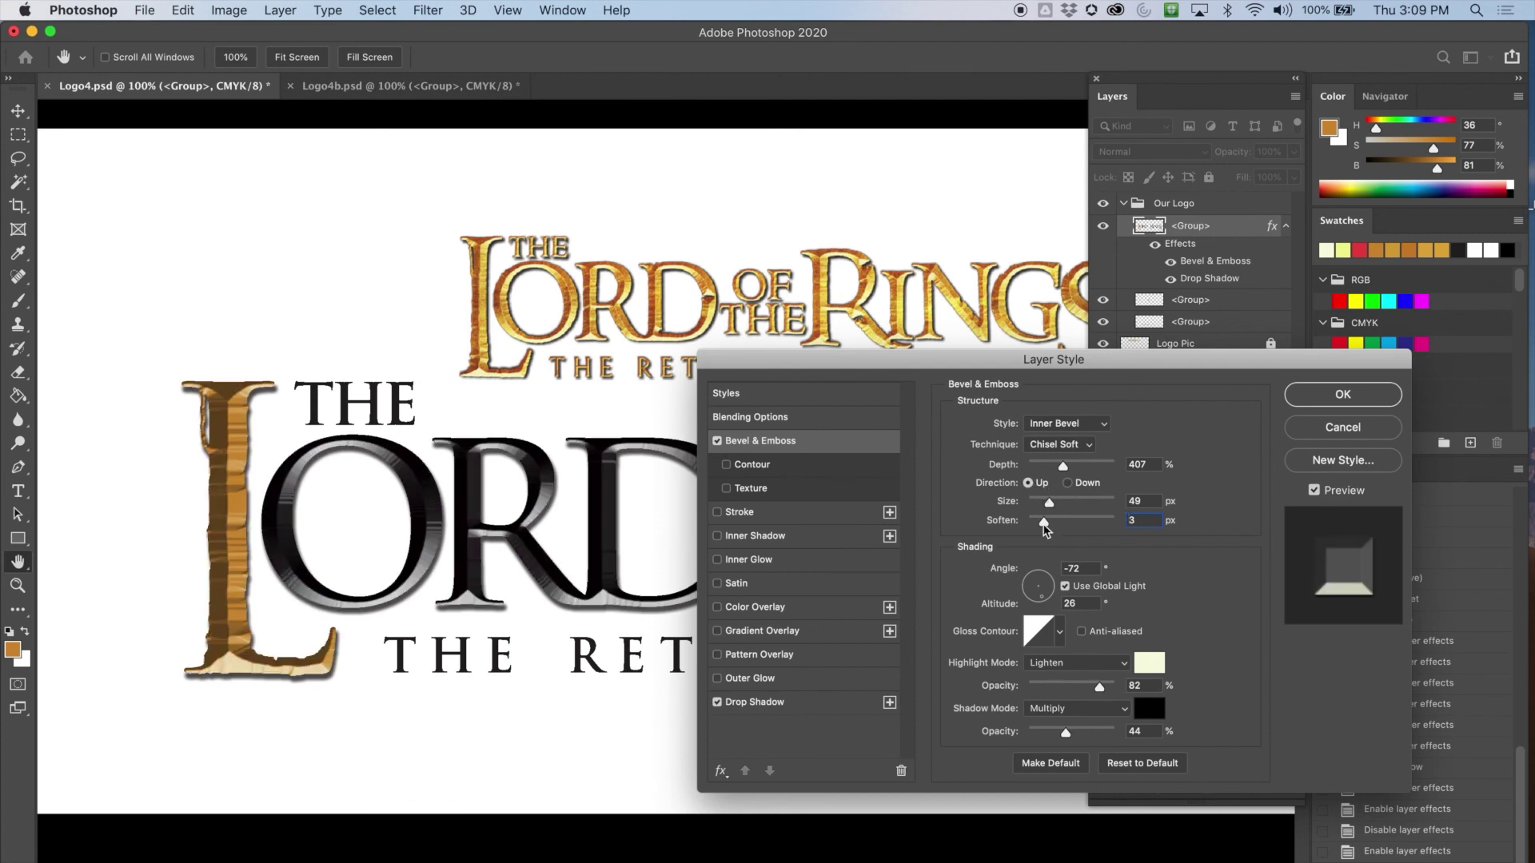
# Try a bevel Soften of 5 px with sizes of 68 and 8 px, and discard all the trial bevel settings
pyautogui.moveTo(1044, 521)
pyautogui.mouseDown()
pyautogui.moveTo(1094, 522)
pyautogui.moveTo(1042, 524)
pyautogui.moveTo(1092, 508)
pyautogui.moveTo(1036, 509)
pyautogui.moveTo(1059, 509)
pyautogui.mouseUp()
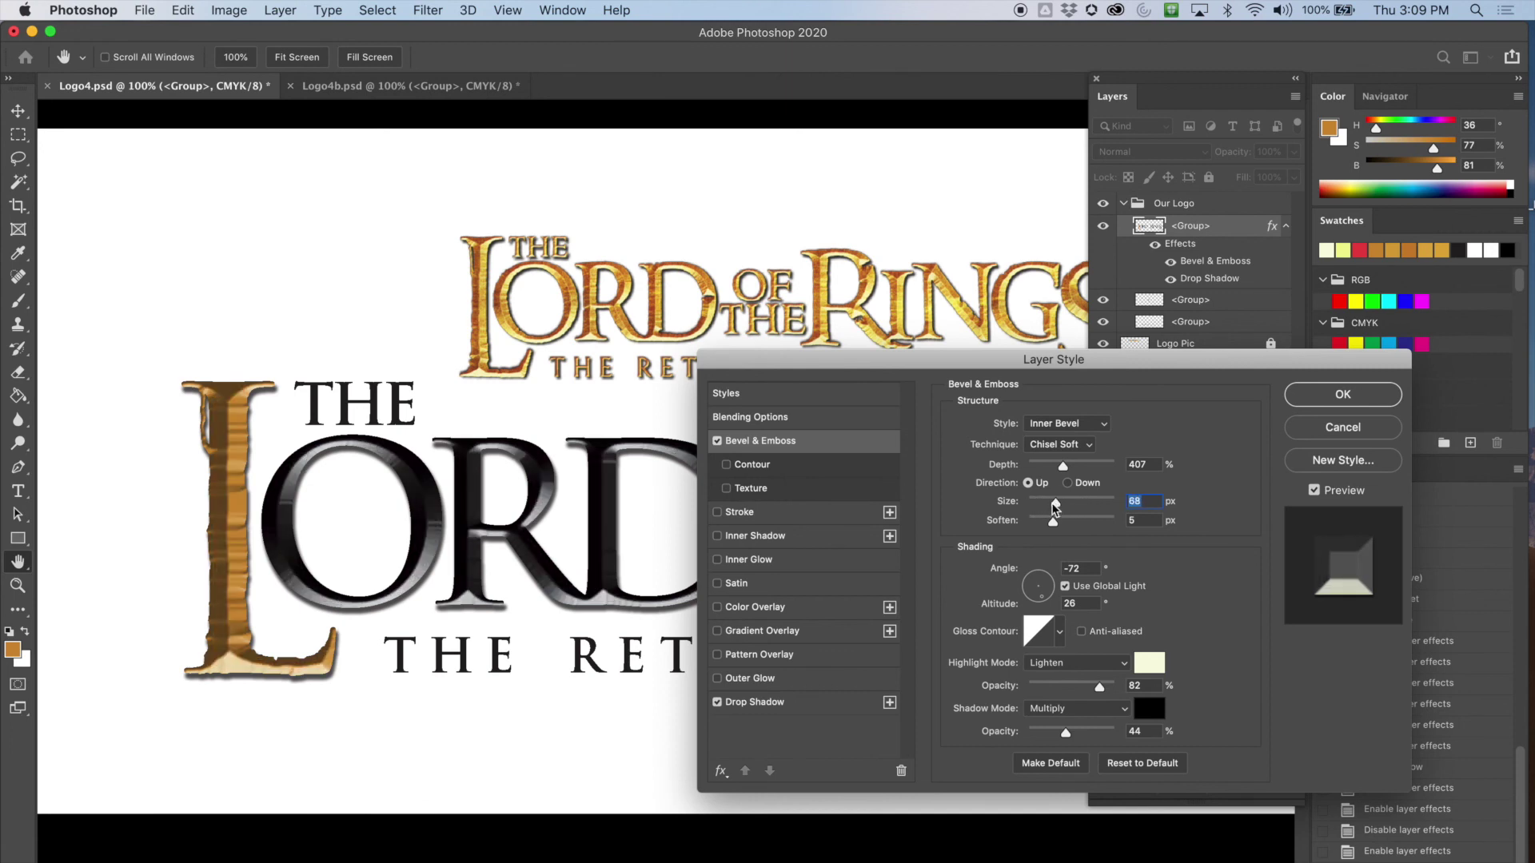
pyautogui.click(1034, 504)
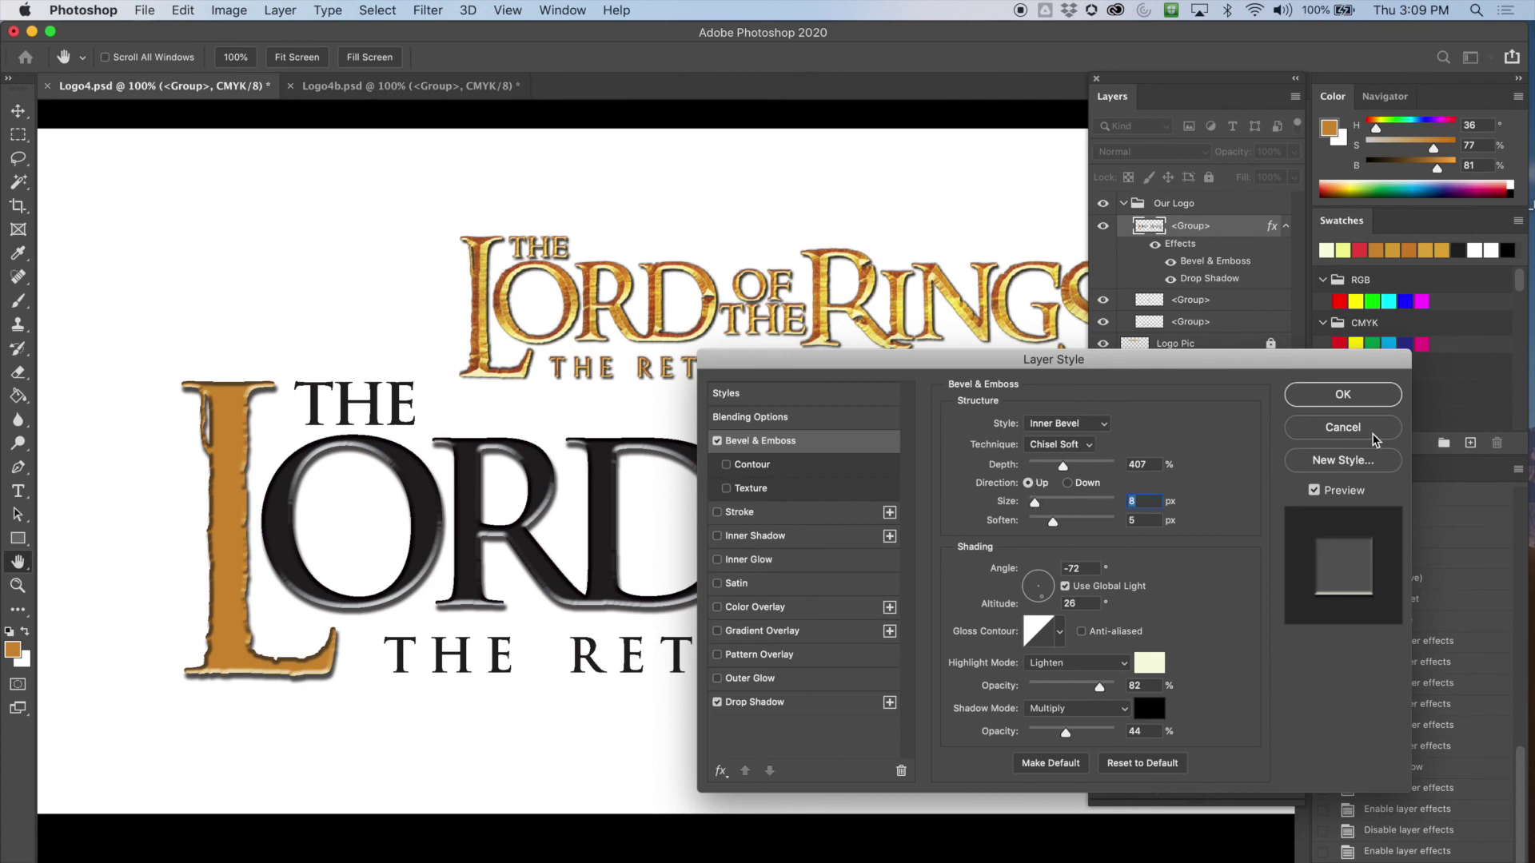
pyautogui.click(1348, 436)
# Compare the Logo4b.psd lettering with its layer effects turned off and on
pyautogui.click(432, 87)
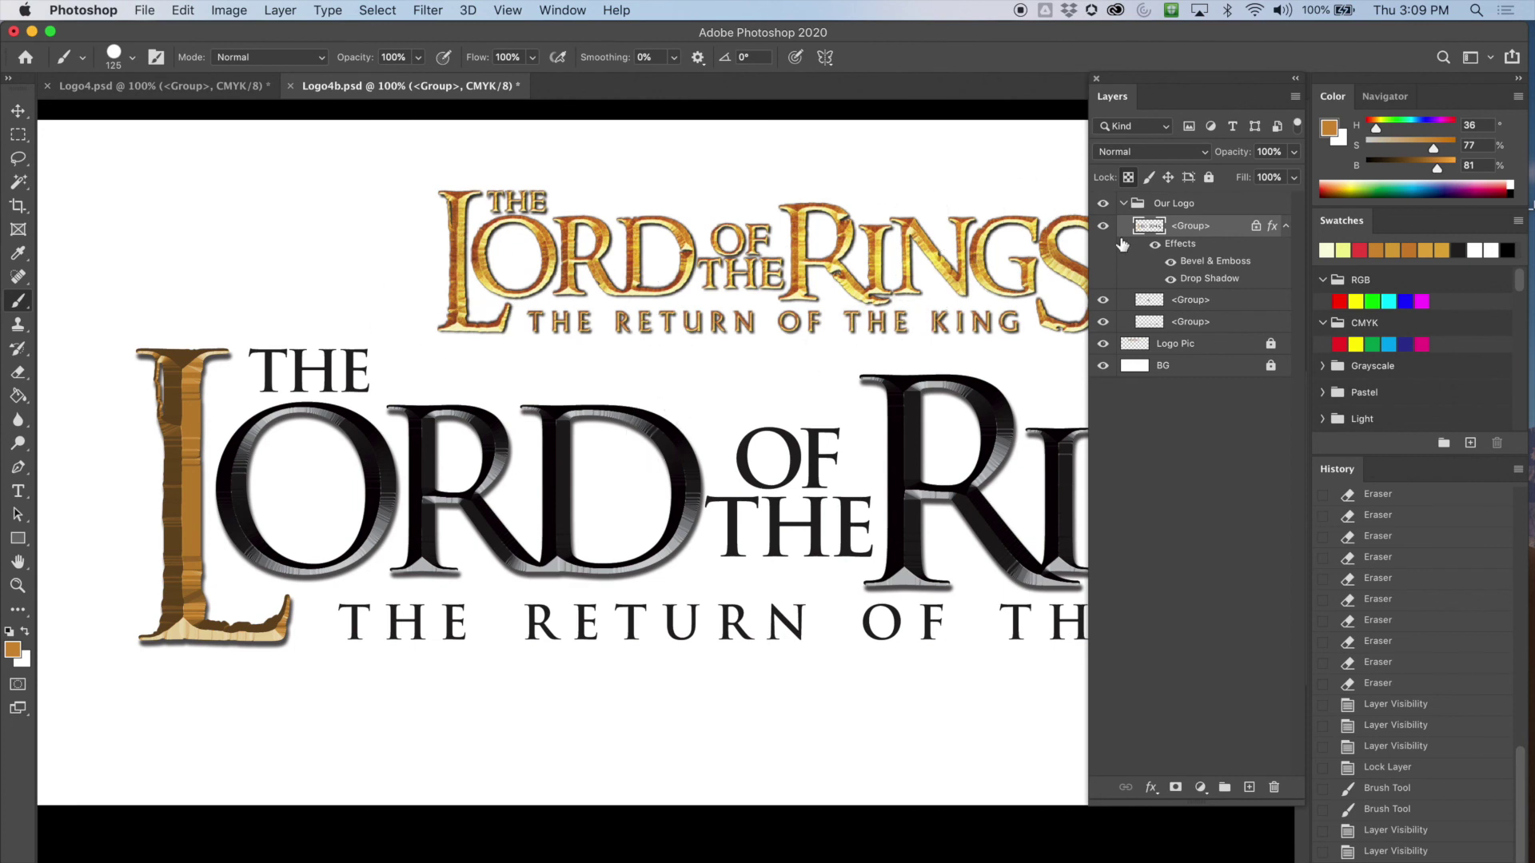
pyautogui.click(1155, 245)
pyautogui.click(1161, 276)
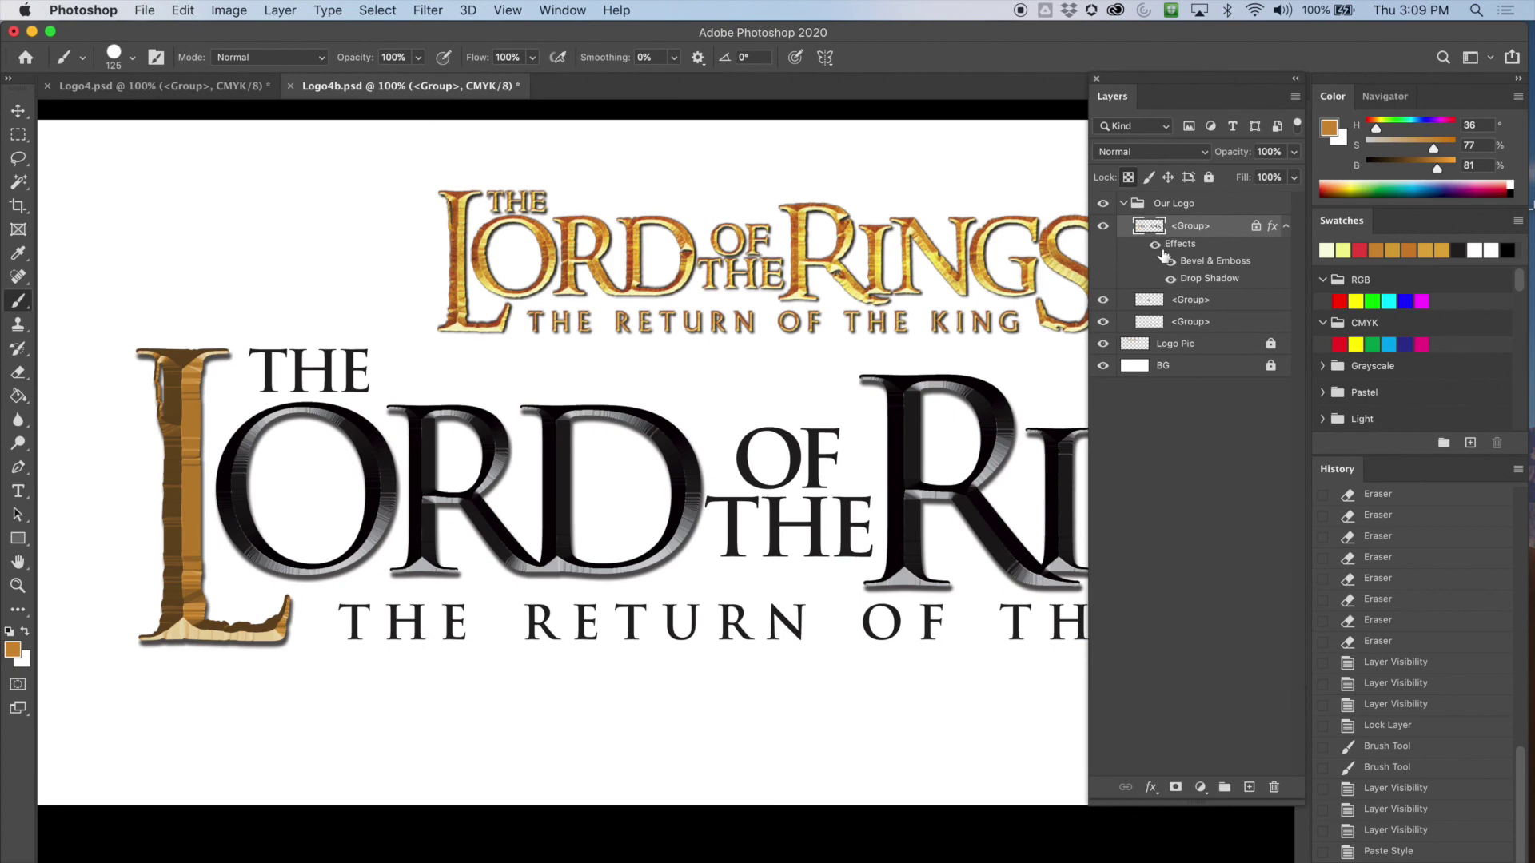
# Save the Logo4.psd document
pyautogui.click(124, 80)
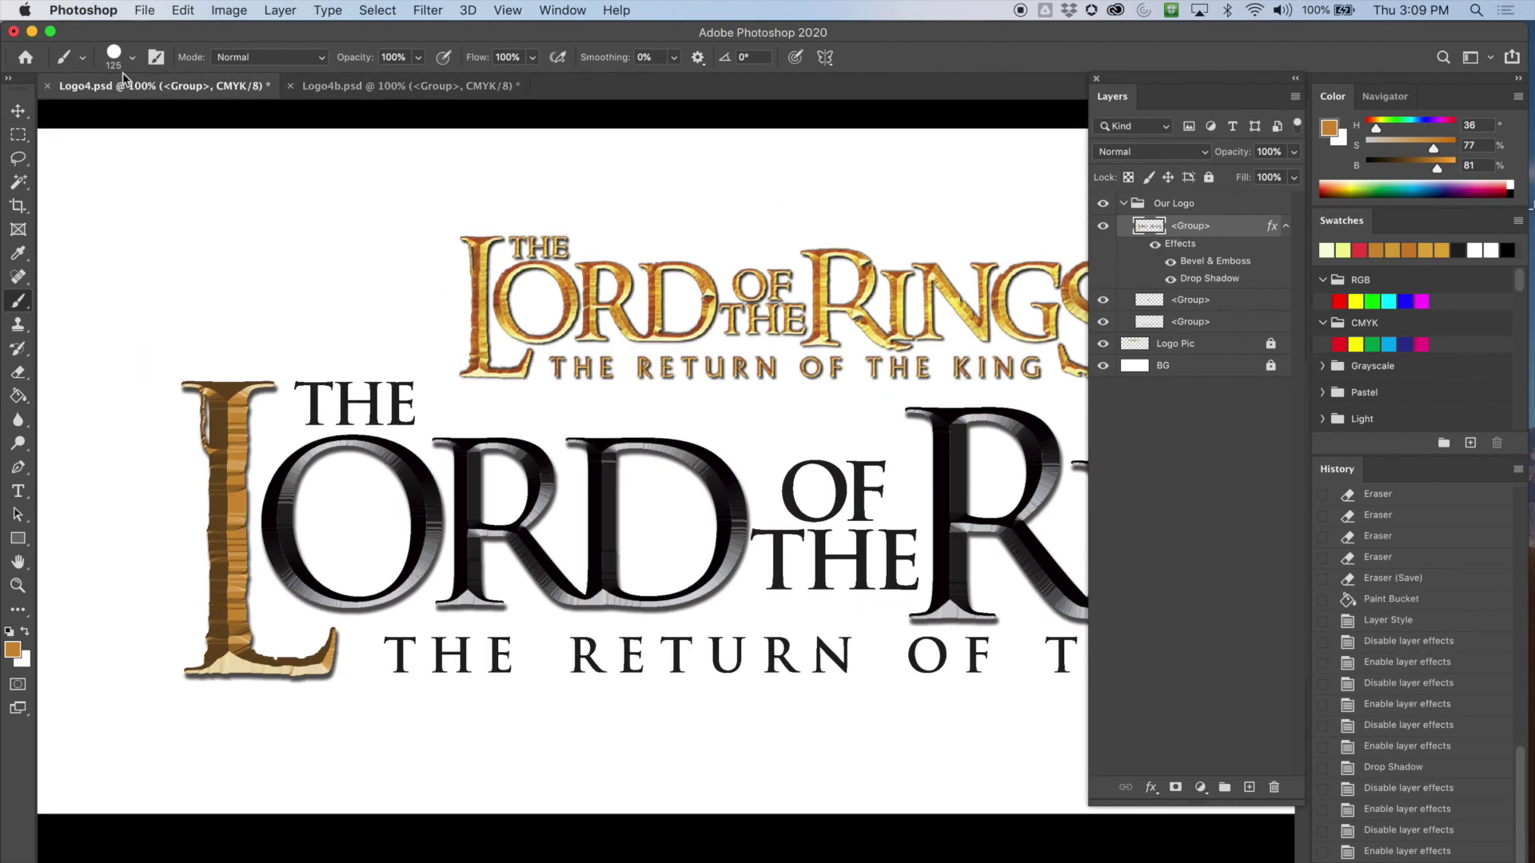
pyautogui.click(145, 10)
pyautogui.click(165, 199)
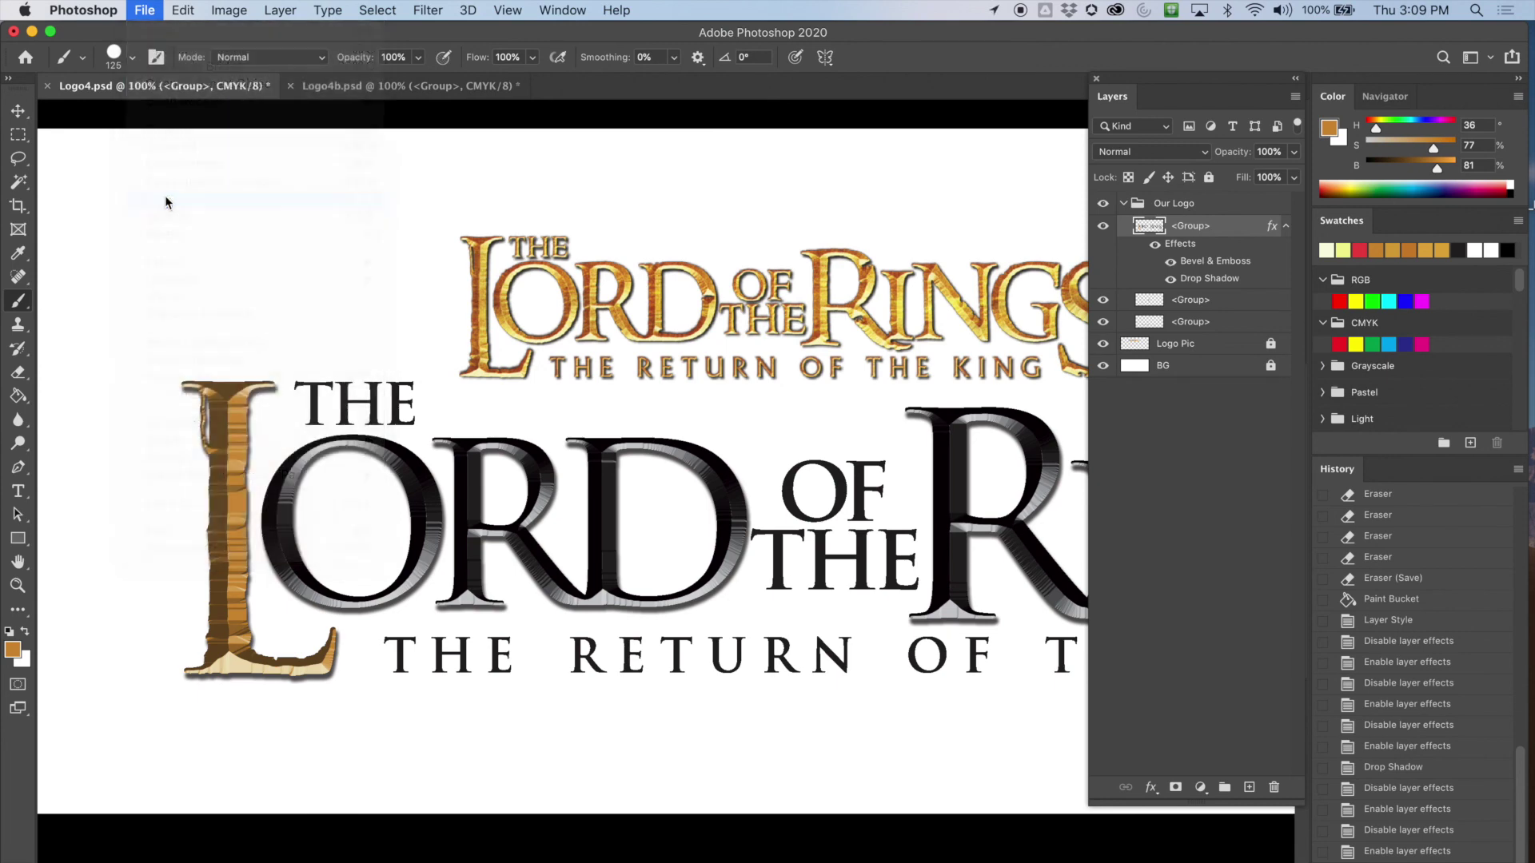
# Hide all layer effects on the Logo4b.psd lettering
pyautogui.click(403, 88)
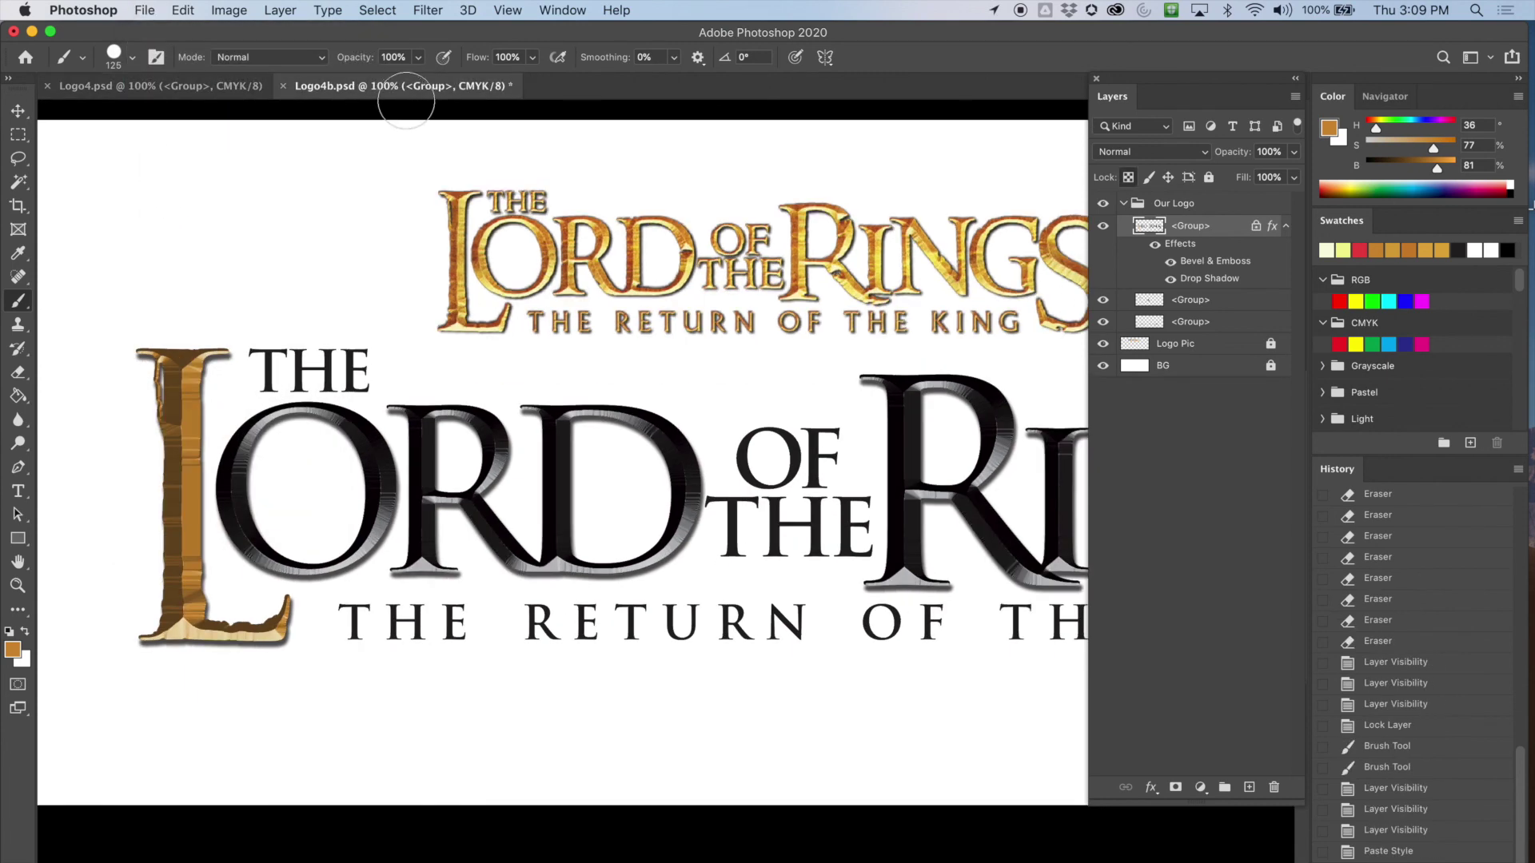
pyautogui.click(1154, 251)
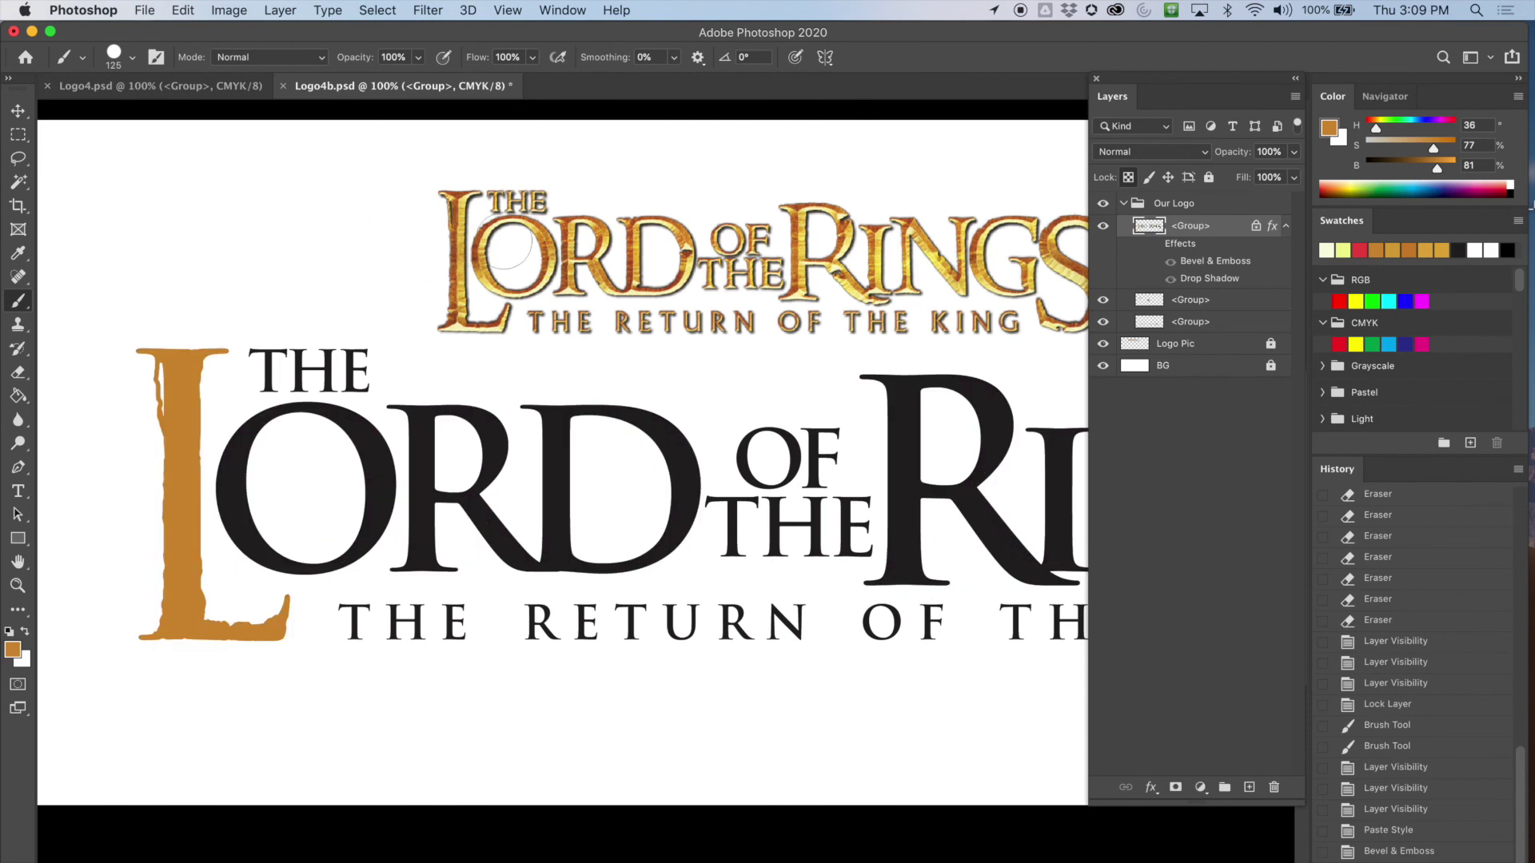